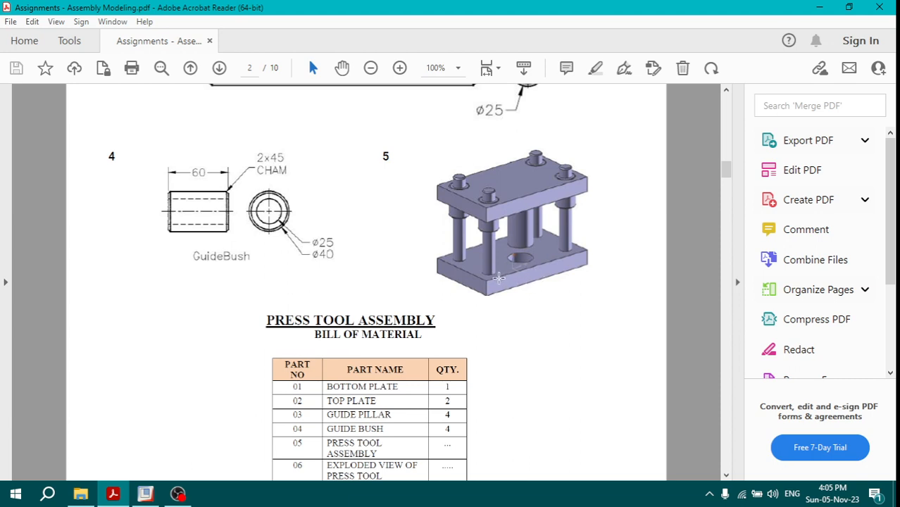
# - Review the press tool part drawings, switch to Pro/ENGINEER and set the working directory to the PTA folder in Documents
pyautogui.scroll(6, 501, 277)
pyautogui.scroll(2, 443, 276)
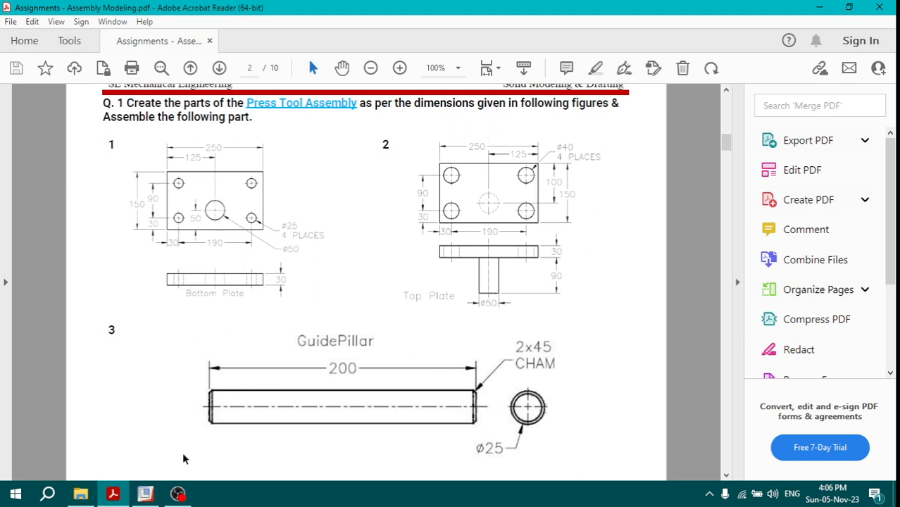
pyautogui.click(144, 492)
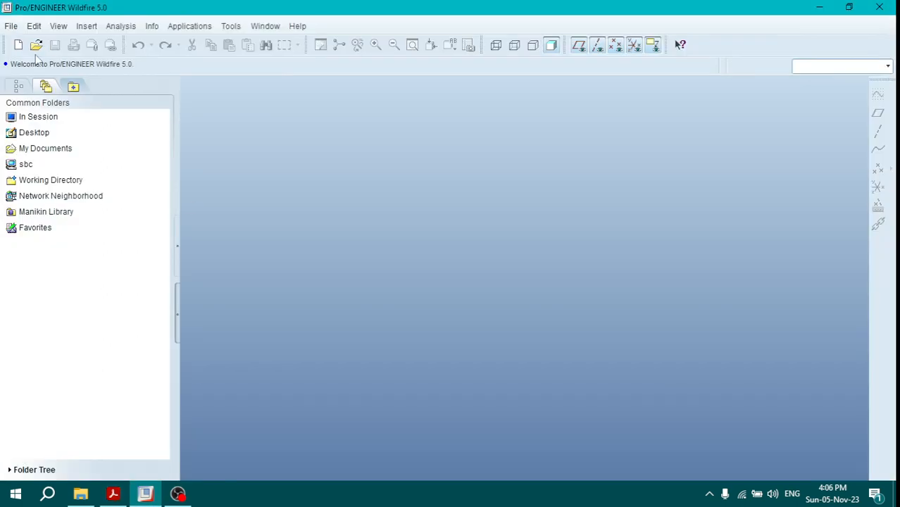
pyautogui.click(12, 26)
pyautogui.click(26, 84)
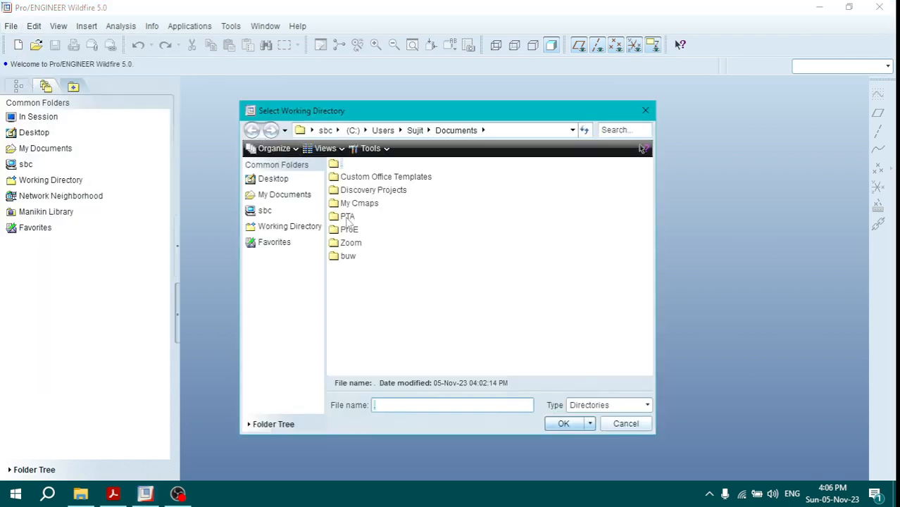
pyautogui.click(347, 218)
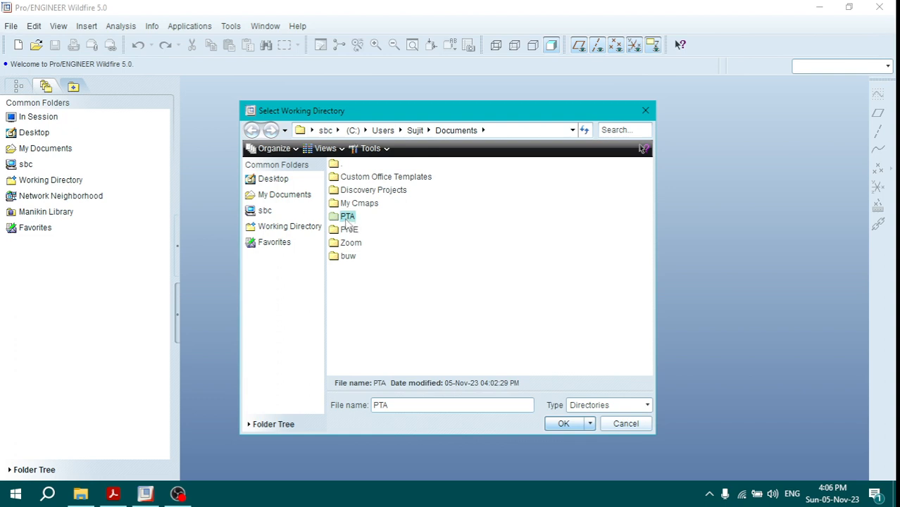
pyautogui.doubleClick(347, 218)
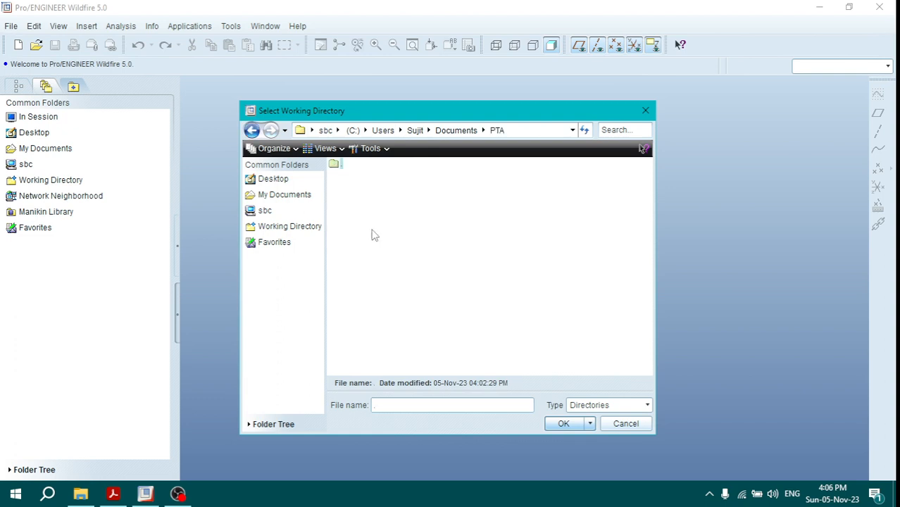
pyautogui.click(563, 423)
# - Create a new solid part named Bottom_Plate with the mmns_part_solid template instead of the default template
pyautogui.click(18, 45)
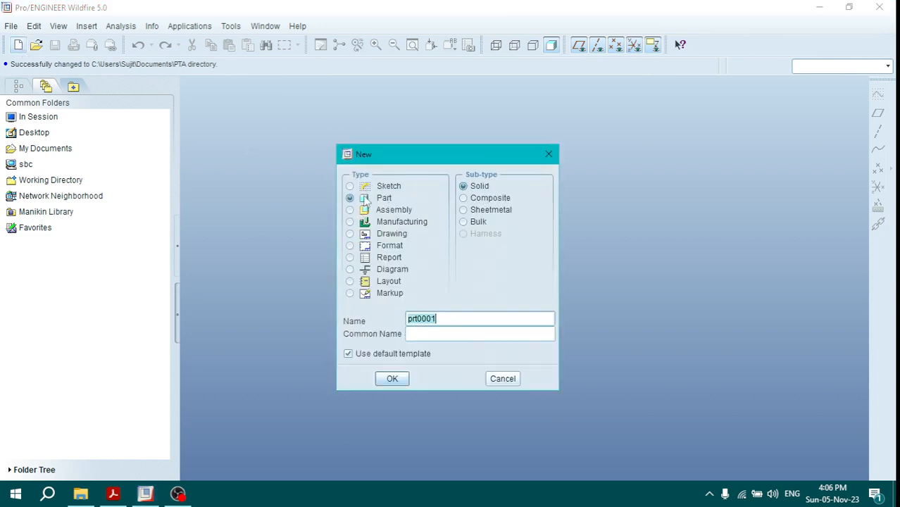
pyautogui.write('Bottom_Plate')
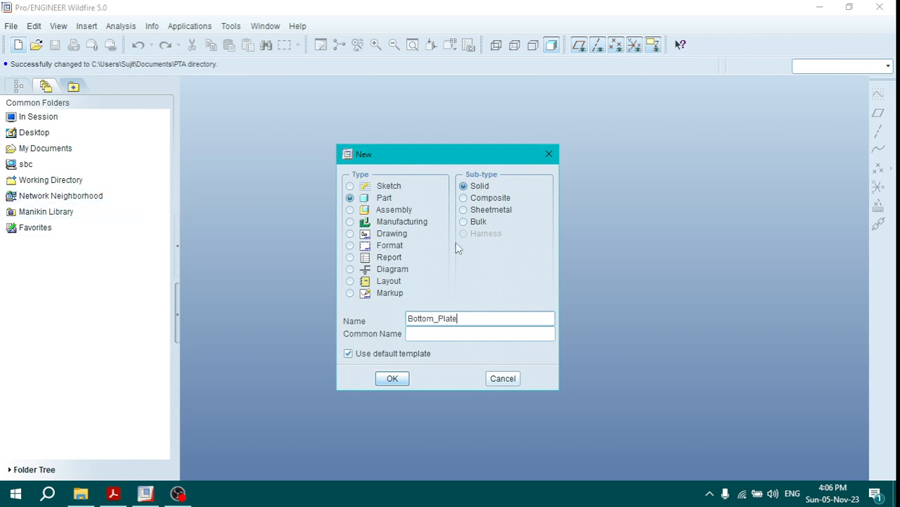
pyautogui.click(364, 352)
pyautogui.click(391, 378)
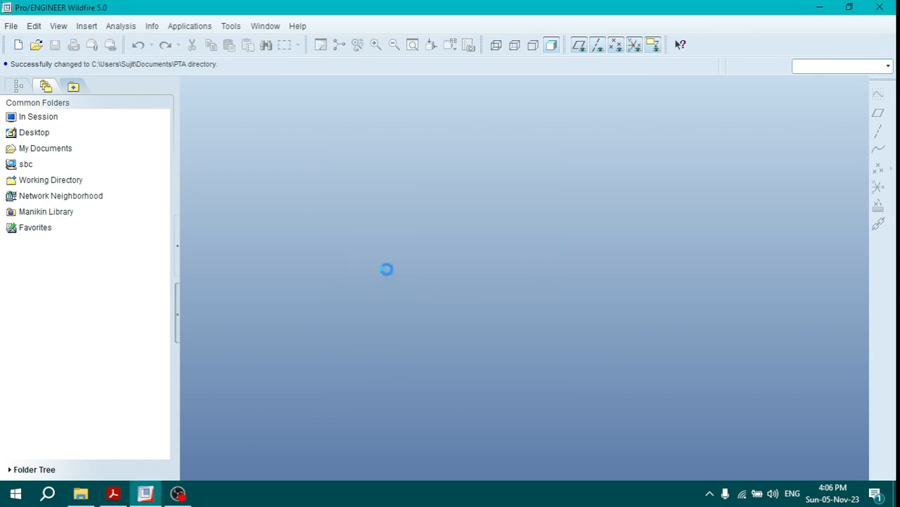
pyautogui.click(377, 184)
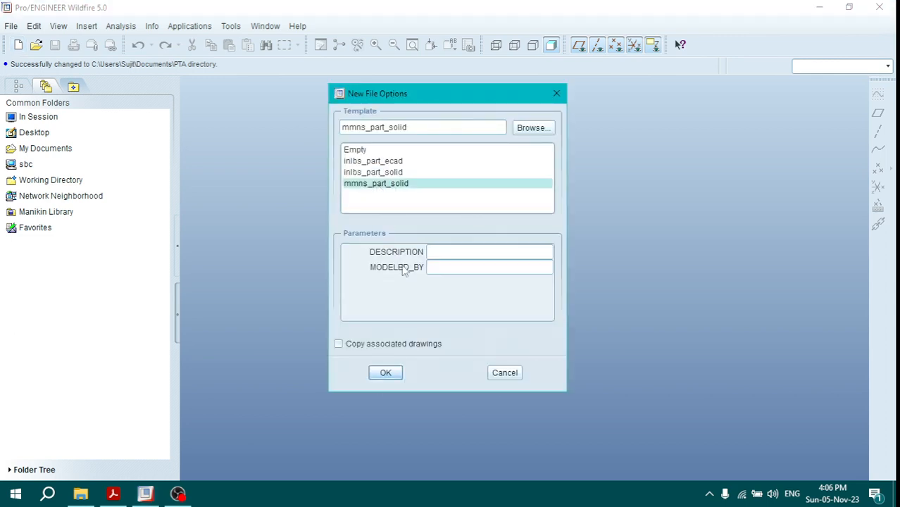
pyautogui.click(385, 373)
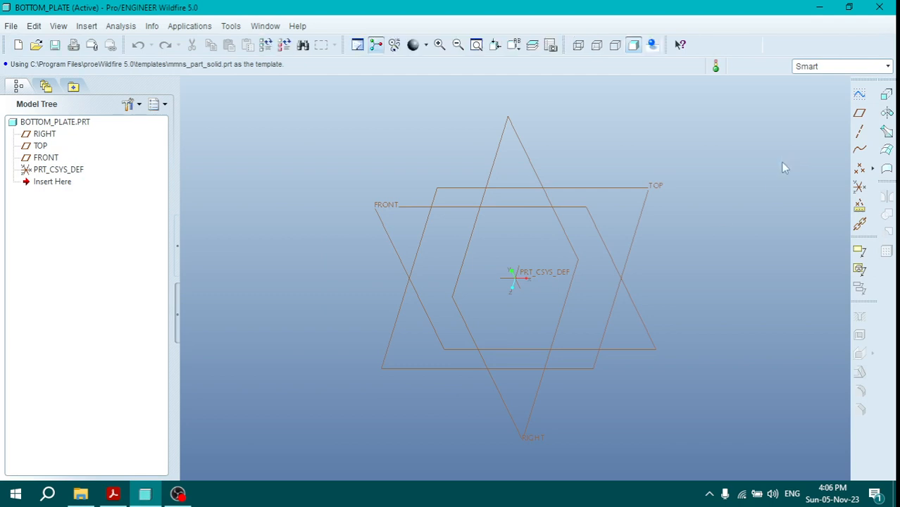
# - Start an Extrude feature and open its internal sketch on the TOP plane
pyautogui.click(886, 95)
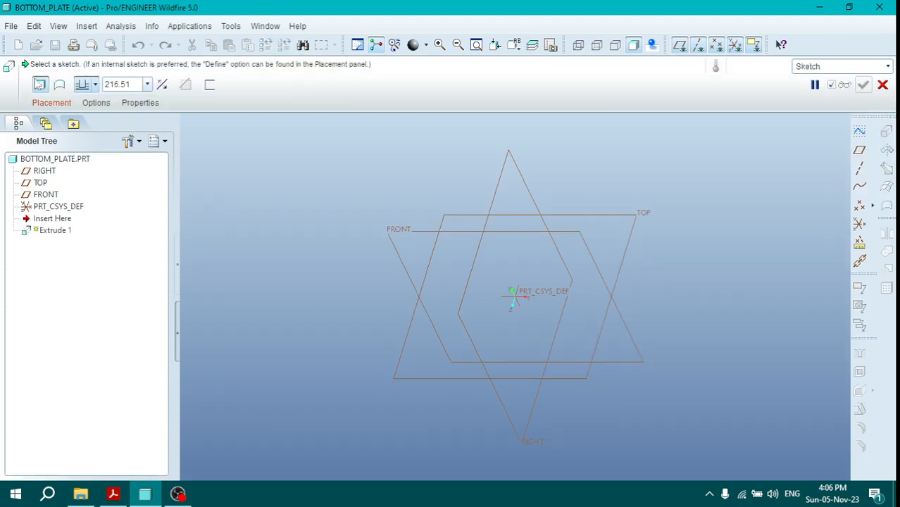
pyautogui.click(45, 102)
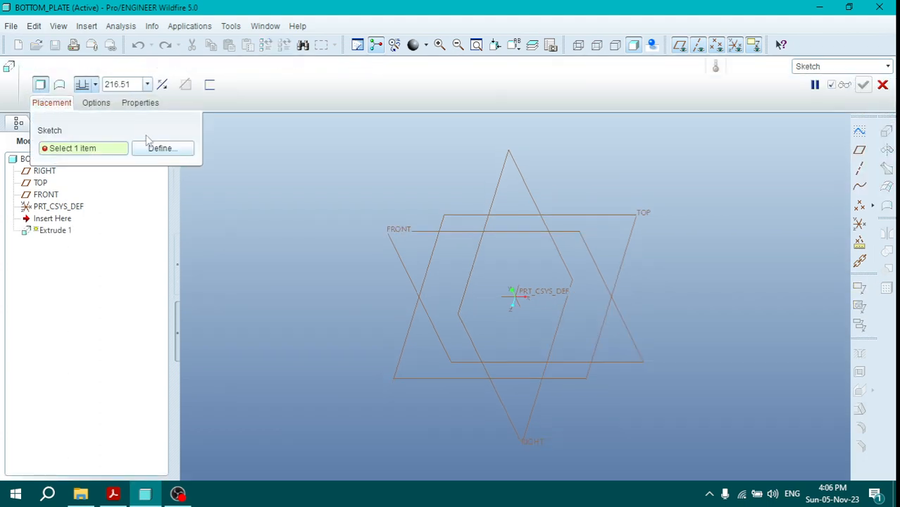
pyautogui.click(165, 148)
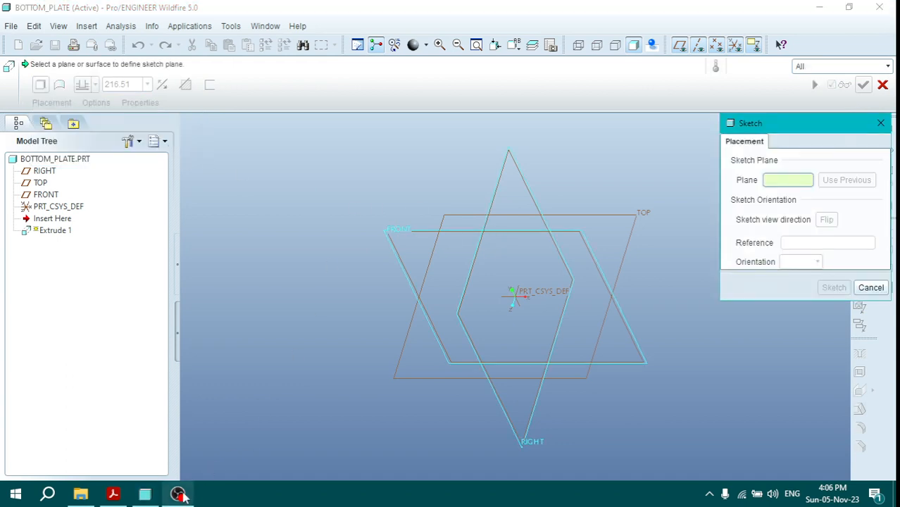
pyautogui.click(642, 216)
pyautogui.click(834, 288)
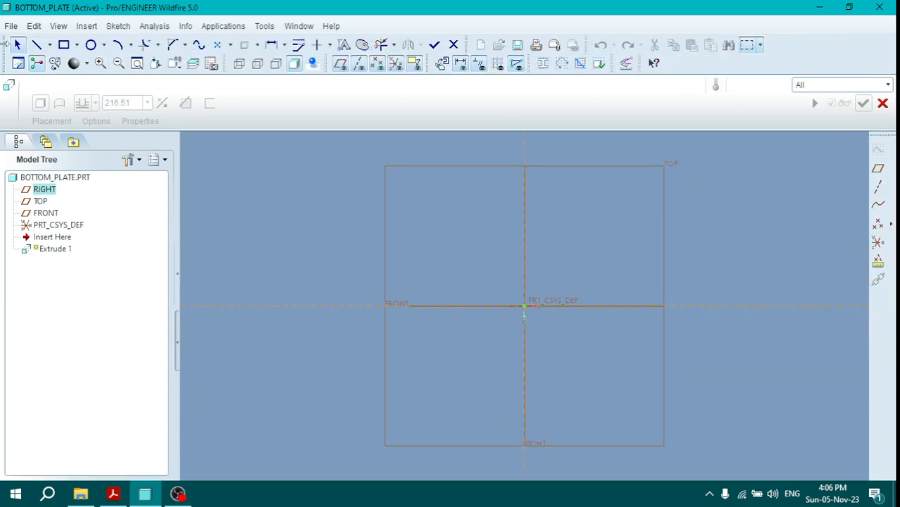
# - Draw horizontal and vertical centerlines through the sketch origin, along the FRONT and RIGHT reference planes
pyautogui.moveTo(776, 165); pyautogui.dragTo(869, 163)
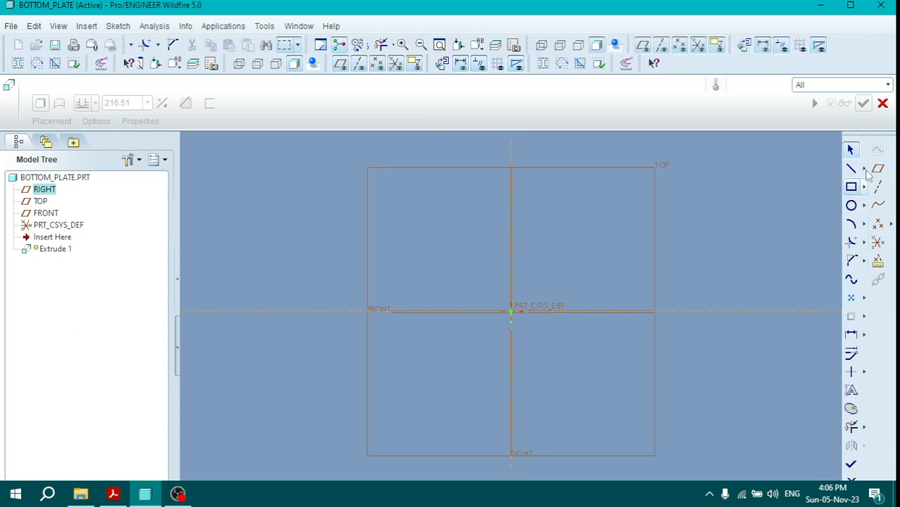
pyautogui.click(863, 169)
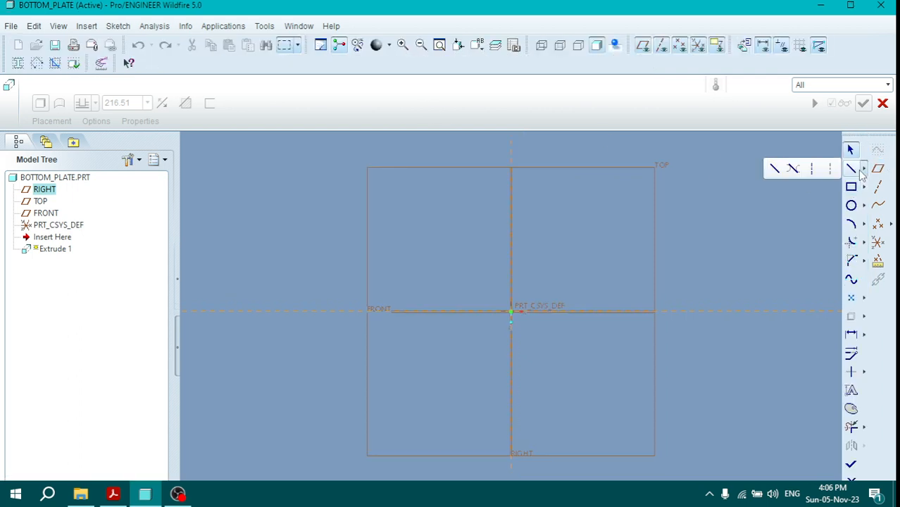
pyautogui.click(812, 169)
pyautogui.click(763, 311)
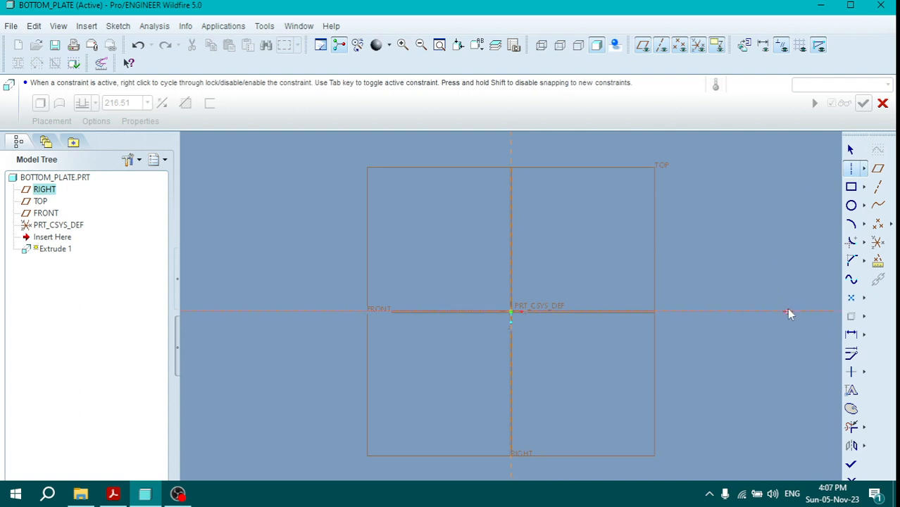
pyautogui.click(506, 212)
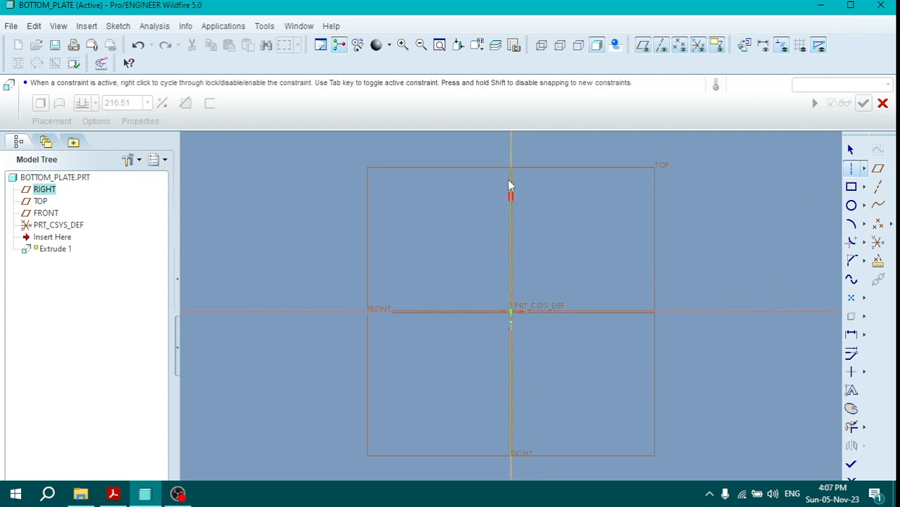
pyautogui.click(509, 177)
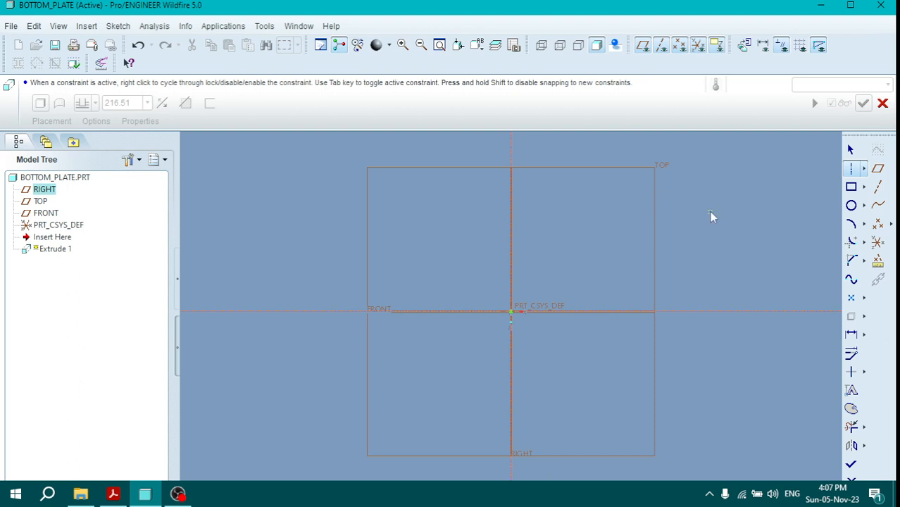
# - Sketch a rectangle about 232 by 151 mm, symmetric about both centerlines
pyautogui.click(850, 186)
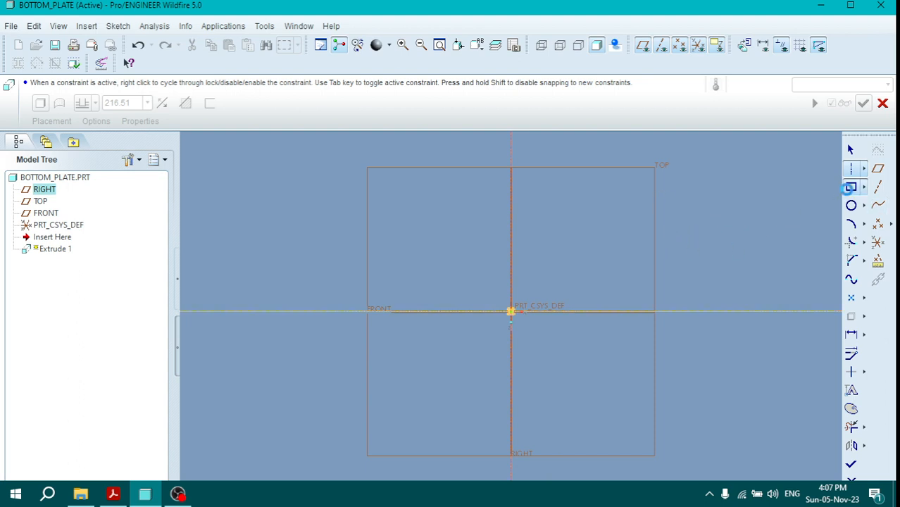
pyautogui.click(444, 267)
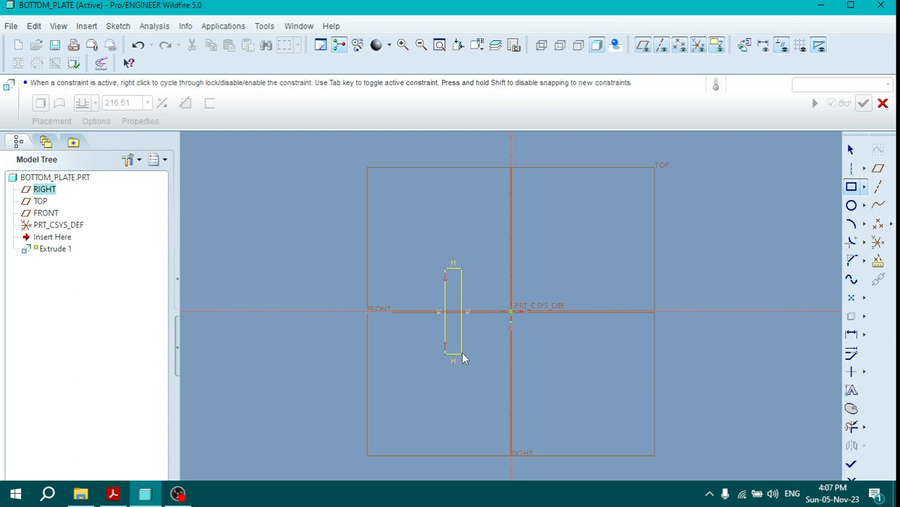
pyautogui.click(575, 352)
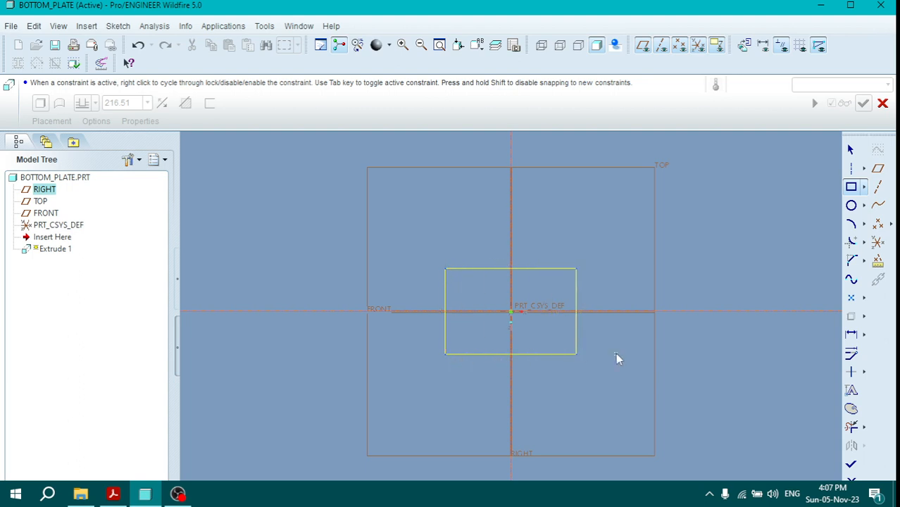
pyautogui.middleClick(615, 349)
# - Set the rectangle's width to 250 mm and its height to 150 mm
pyautogui.doubleClick(500, 260)
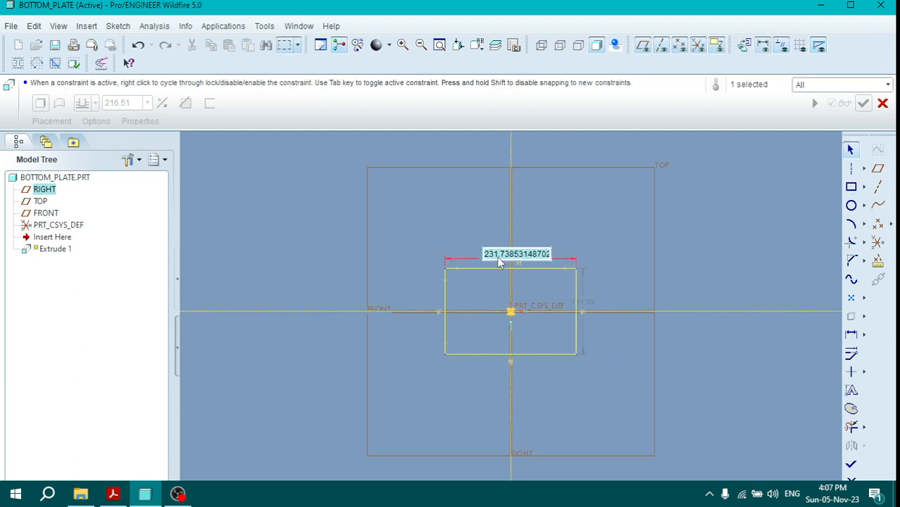
pyautogui.write('25')
pyautogui.press('Return')
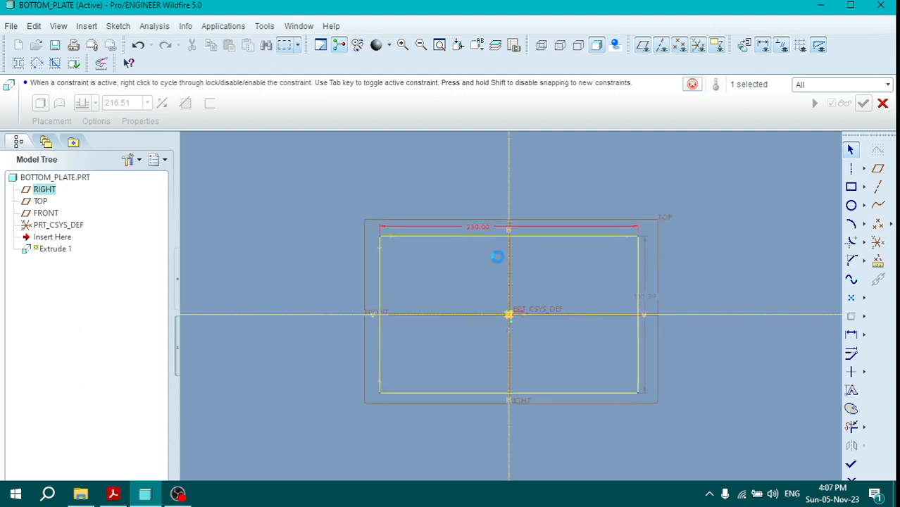
pyautogui.doubleClick(665, 298)
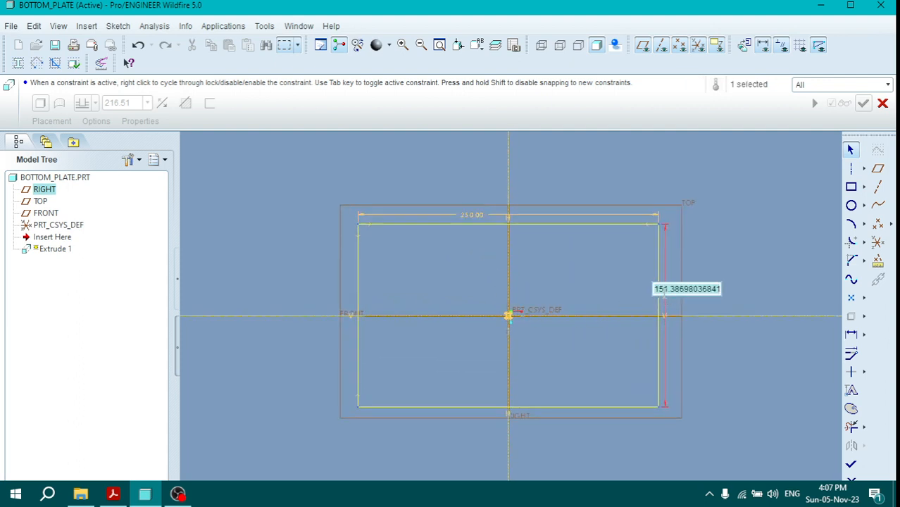
pyautogui.write('150')
pyautogui.press('Return')
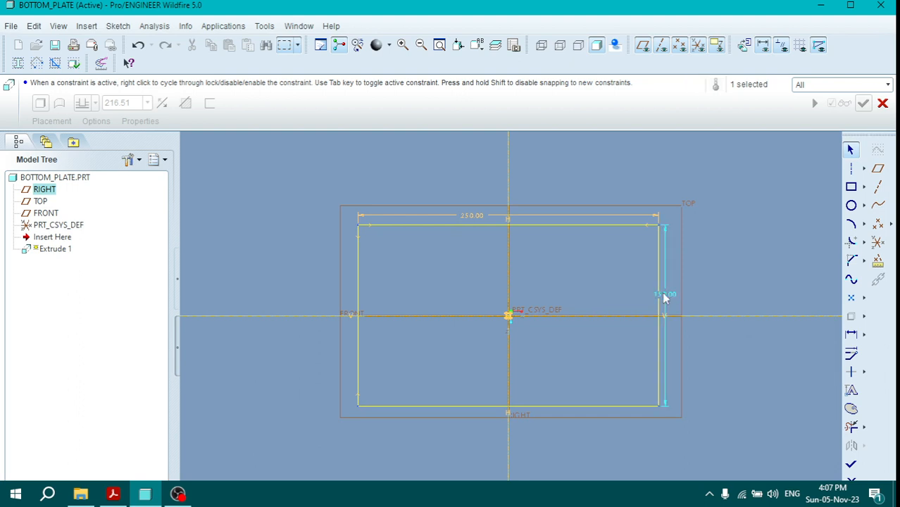
# - Sketch a circle about 19 mm in diameter inside the rectangle near its upper-left corner
pyautogui.click(852, 205)
pyautogui.click(416, 262)
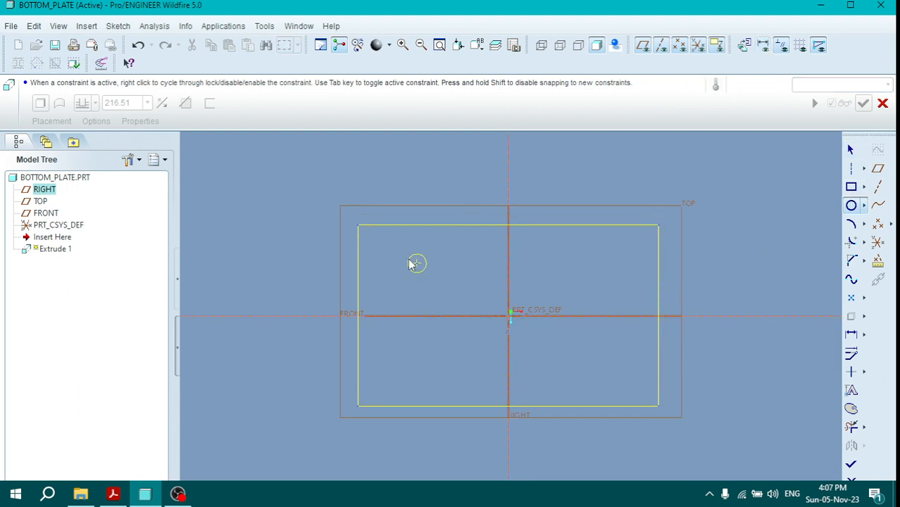
pyautogui.click(426, 254)
pyautogui.middleClick(434, 249)
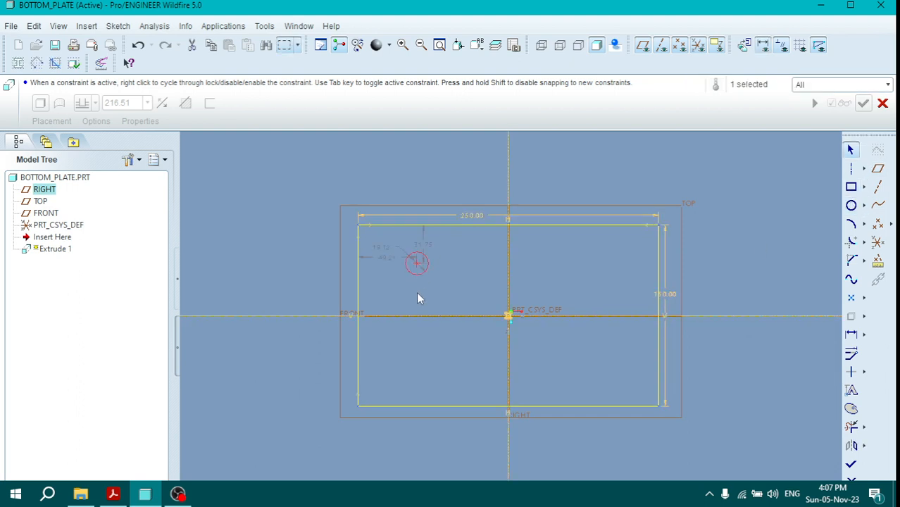
pyautogui.doubleClick(386, 246)
pyautogui.write('250')
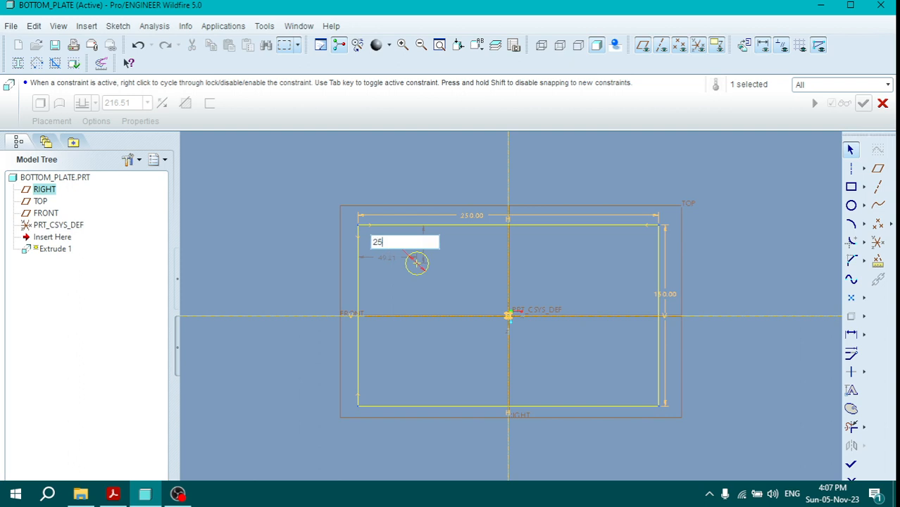
pyautogui.press('Return')
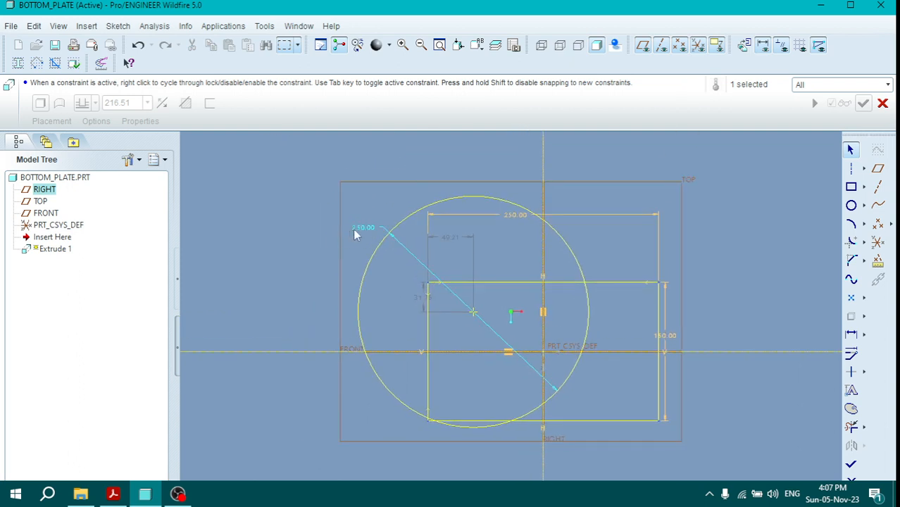
# - Set the diameter of the circle near the rectangle's upper-left corner to 25 mm
pyautogui.doubleClick(354, 228)
pyautogui.write('25')
pyautogui.press('Return')
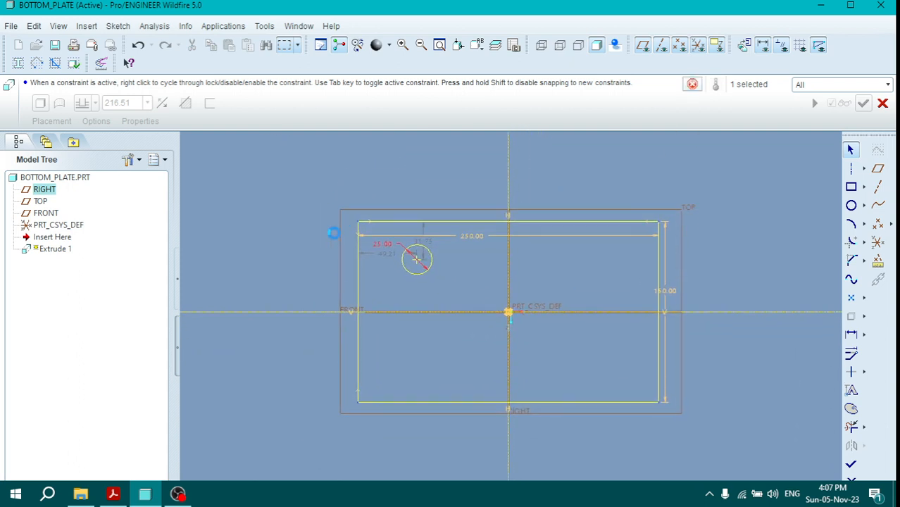
# - Position the circle's centre 30 mm from the rectangle's upper edge and 30 mm from its left edge
pyautogui.doubleClick(424, 242)
pyautogui.write('30')
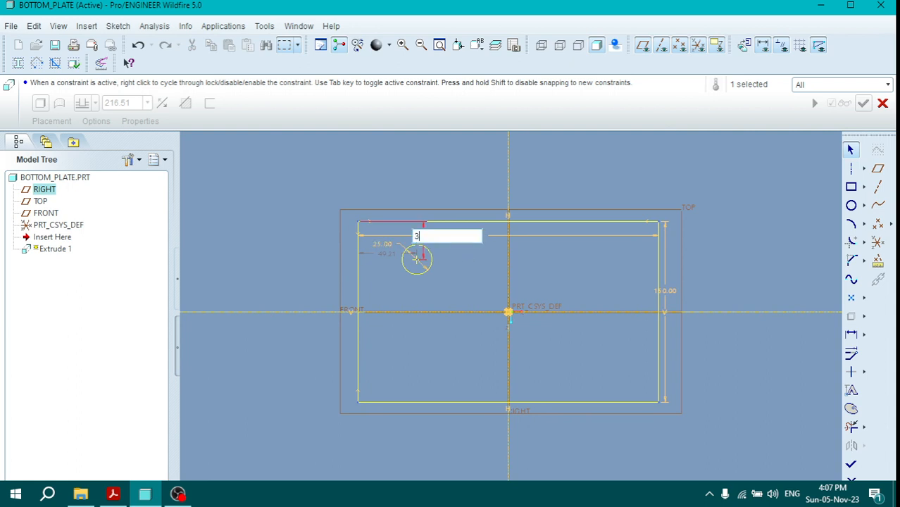
pyautogui.press('Return')
pyautogui.doubleClick(386, 254)
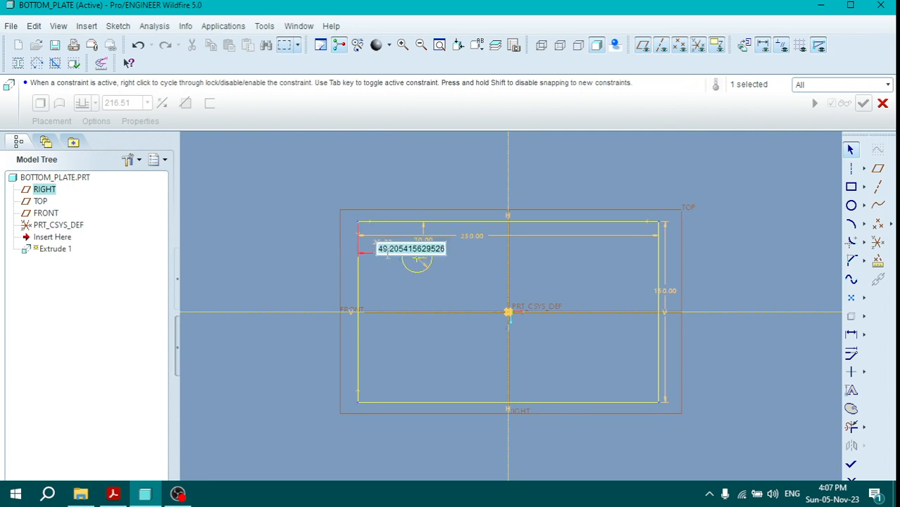
pyautogui.write('30')
pyautogui.press('Return')
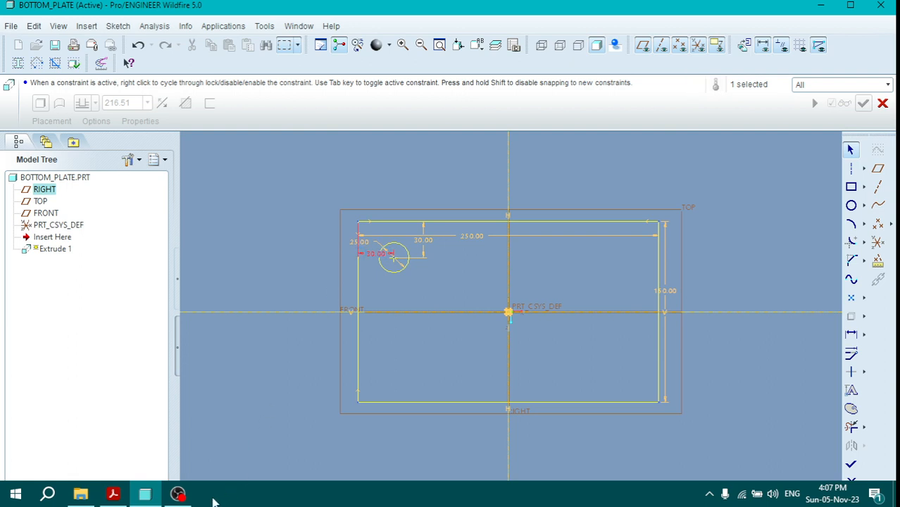
# - Examine the bottom plate drawing and the press tool assembly view in the assignment PDF in Acrobat Reader, and return to the sketch
pyautogui.click(112, 495)
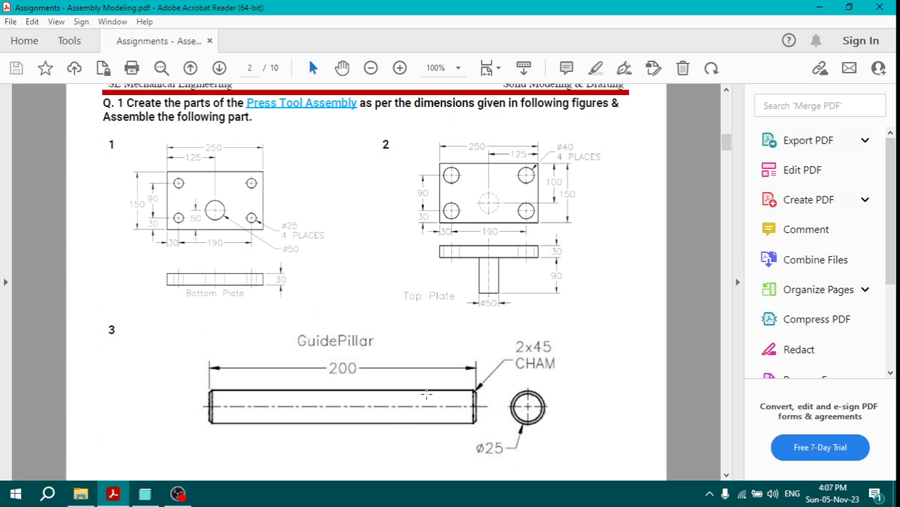
pyautogui.scroll(-3, 397, 373)
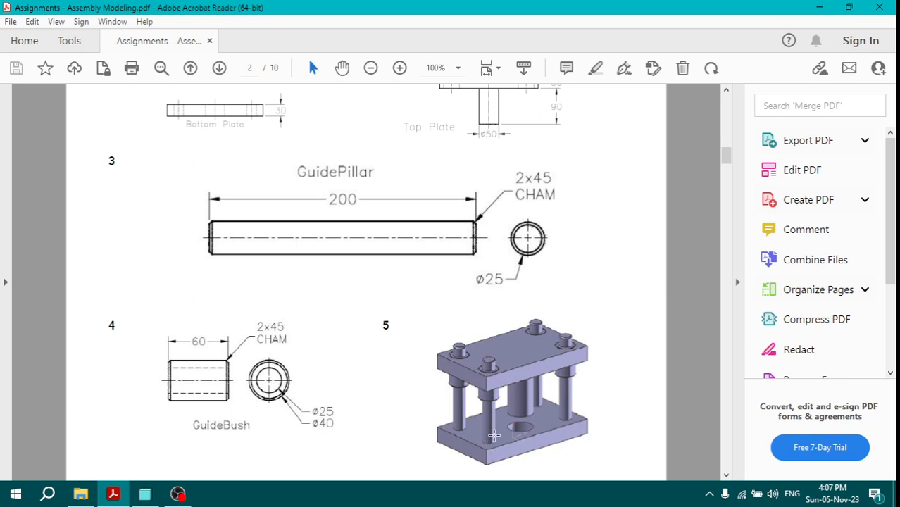
pyautogui.scroll(3, 489, 167)
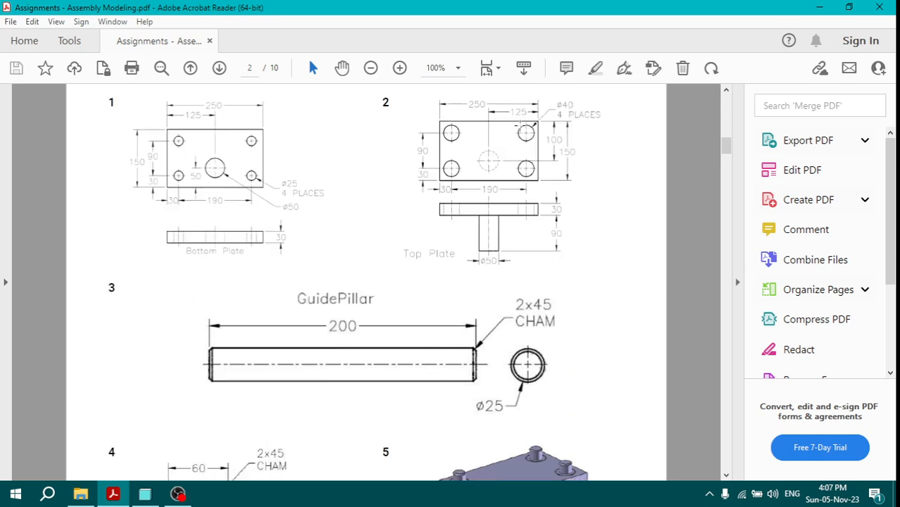
pyautogui.scroll(-1, 544, 134)
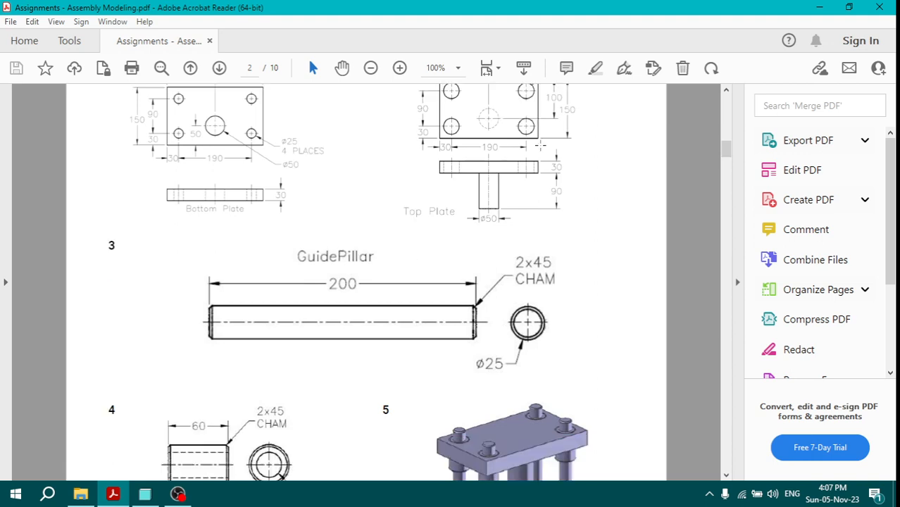
pyautogui.scroll(-3, 404, 209)
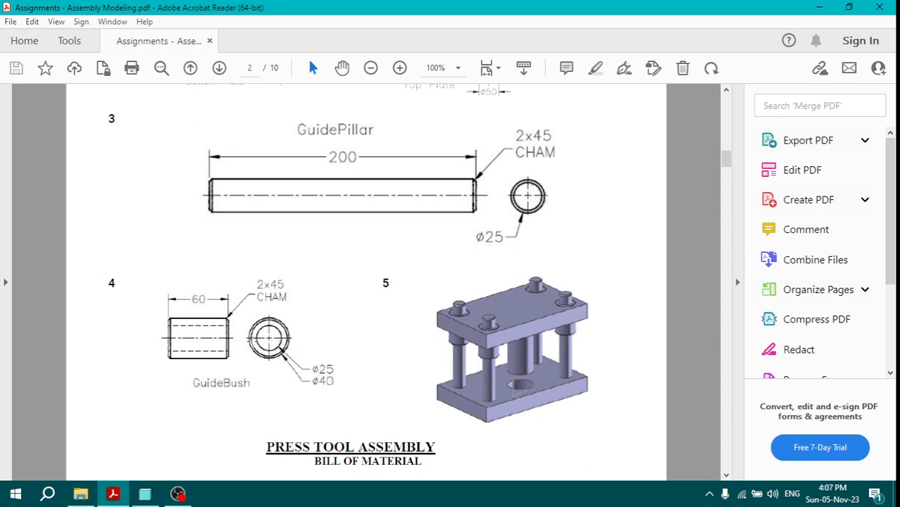
pyautogui.scroll(1, 268, 338)
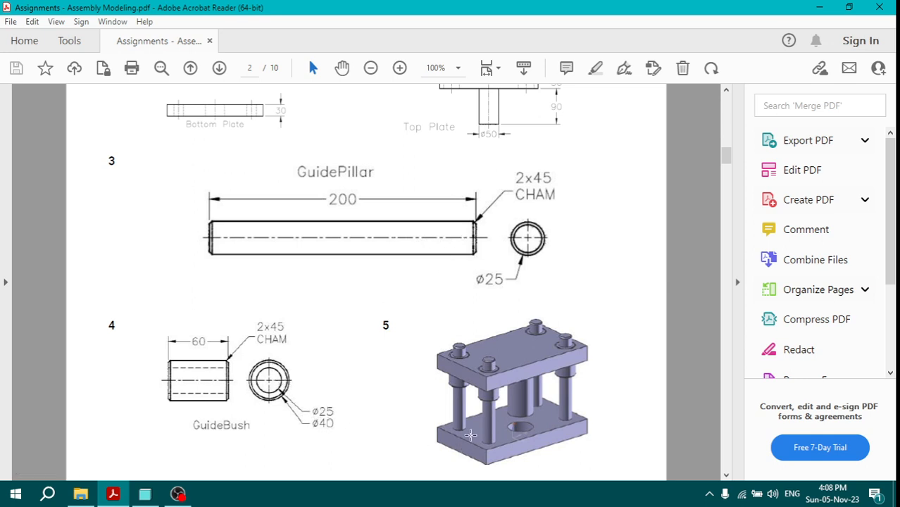
pyautogui.hotkey('alt', 'Tab')
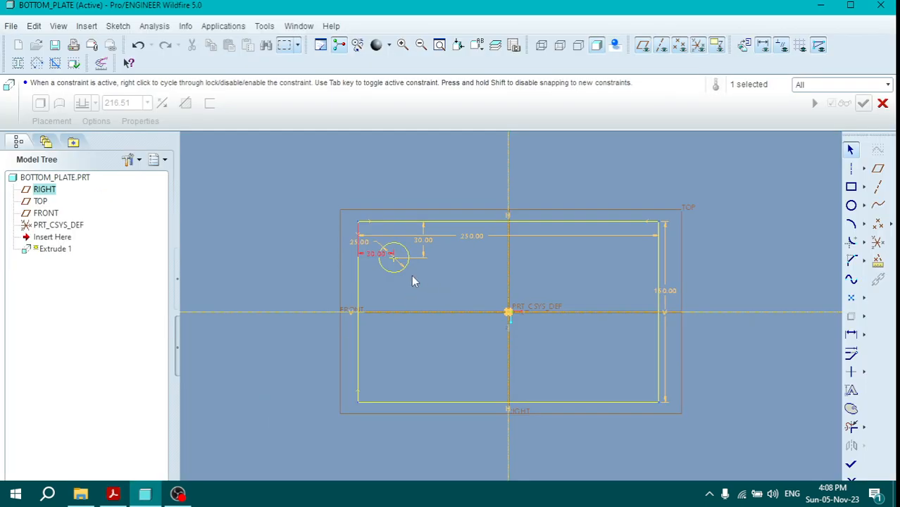
# - Mirror the 25 mm circle about the vertical centreline, and mirror both circles about the horizontal centreline to place one near each corner
pyautogui.click(303, 249)
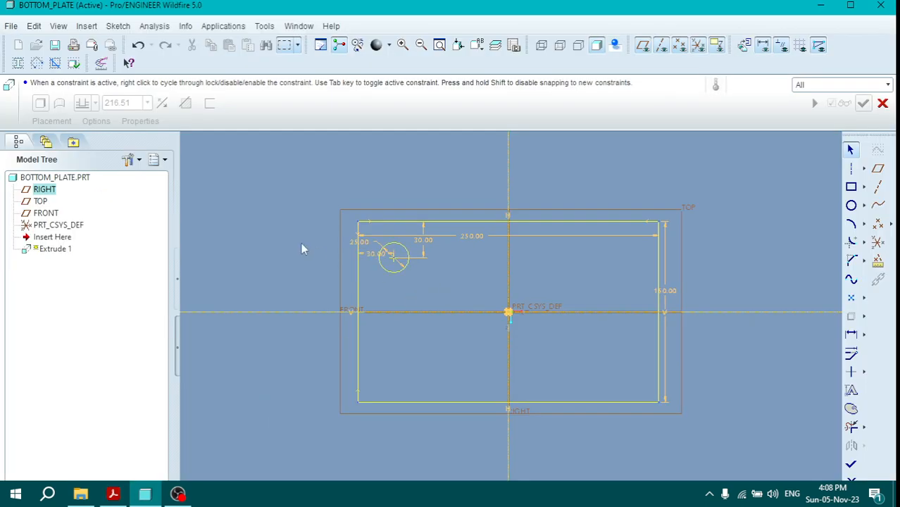
pyautogui.click(394, 274)
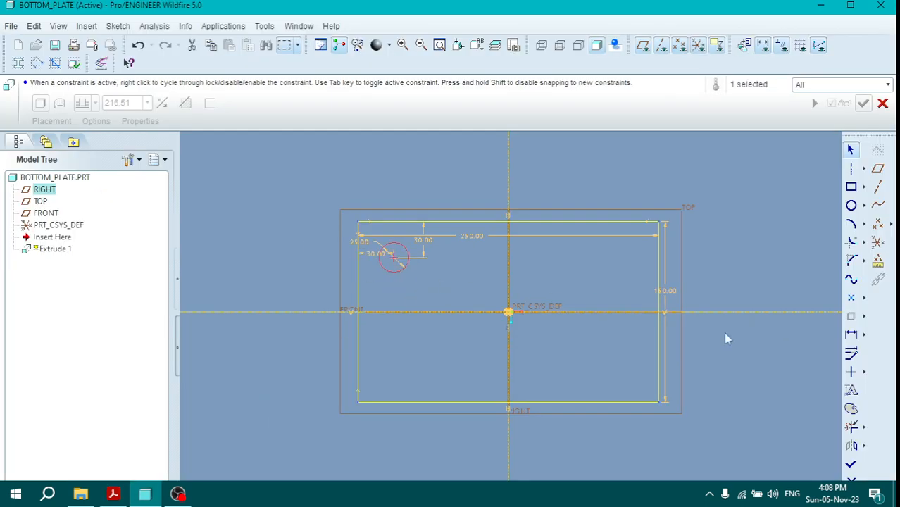
pyautogui.click(851, 445)
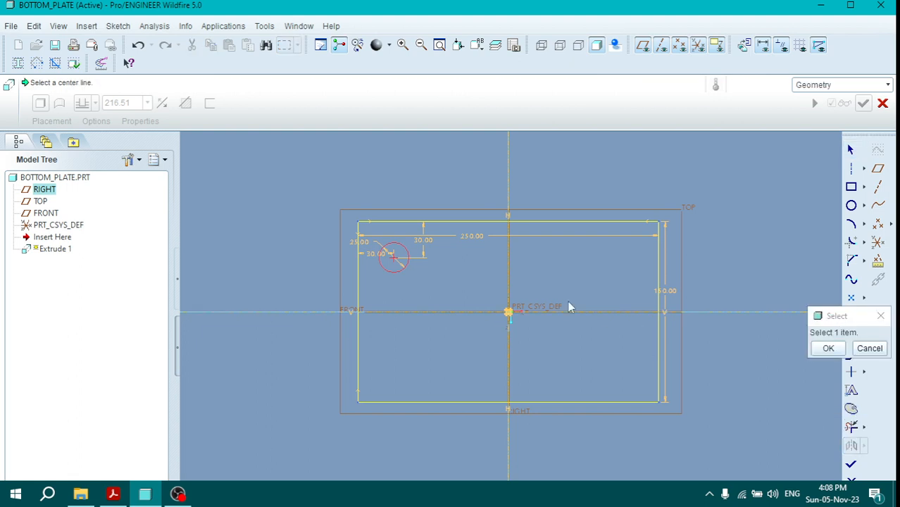
pyautogui.click(509, 265)
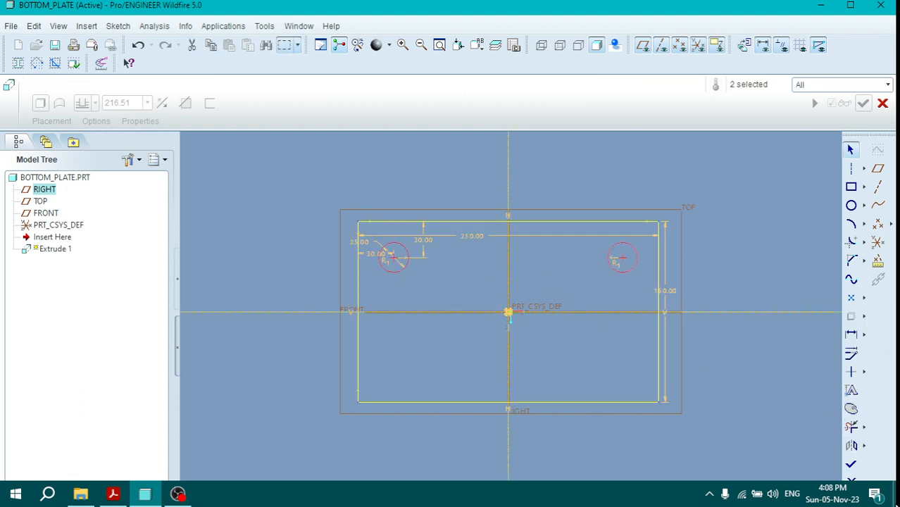
pyautogui.click(851, 446)
pyautogui.click(717, 314)
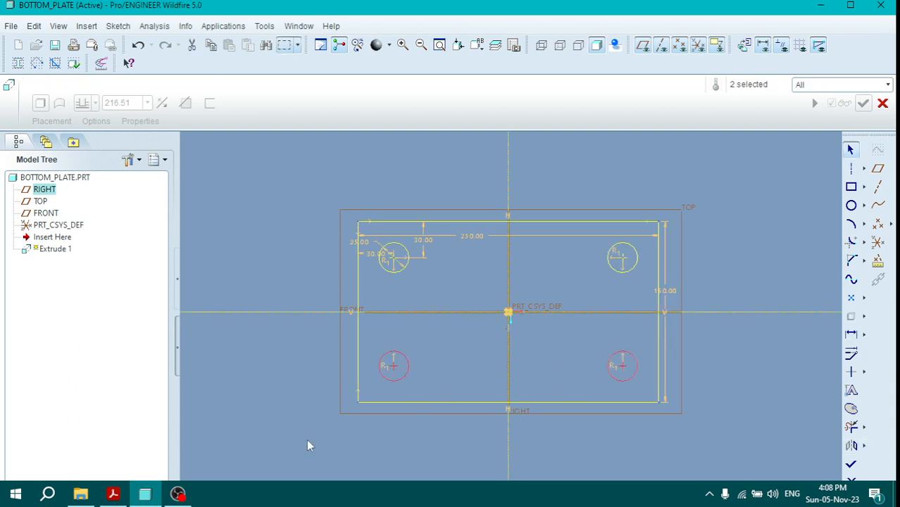
# - Consult the bottom plate drawing in the assignment PDF and sketch a circle about 56 mm in diameter on the vertical centreline below the origin
pyautogui.click(112, 493)
pyautogui.scroll(1, 333, 214)
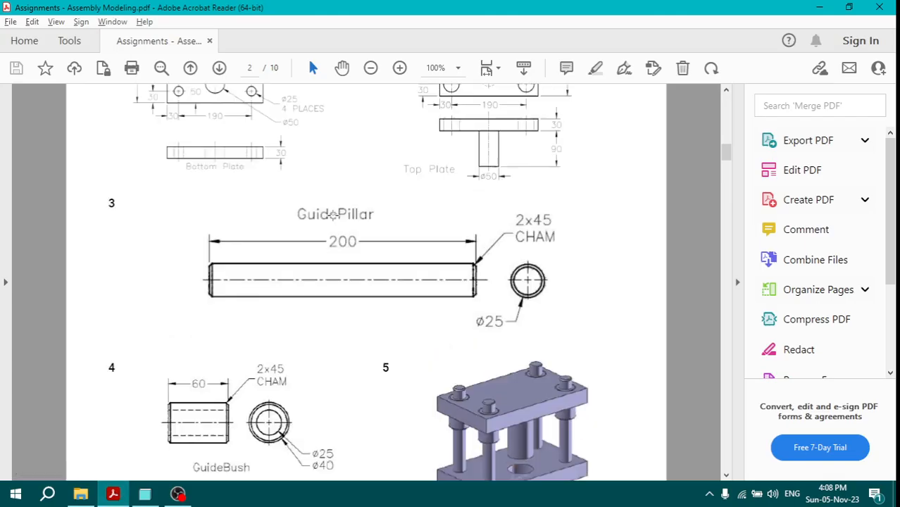
pyautogui.scroll(2, 333, 214)
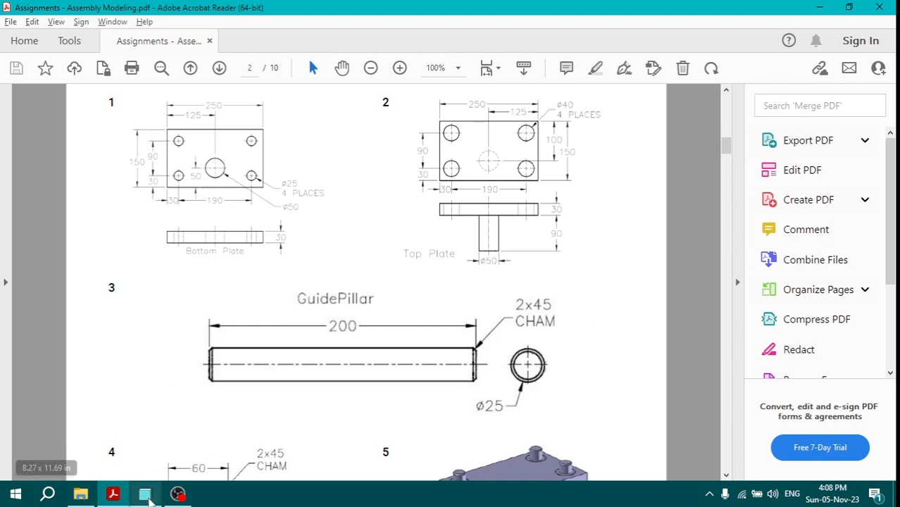
pyautogui.click(146, 494)
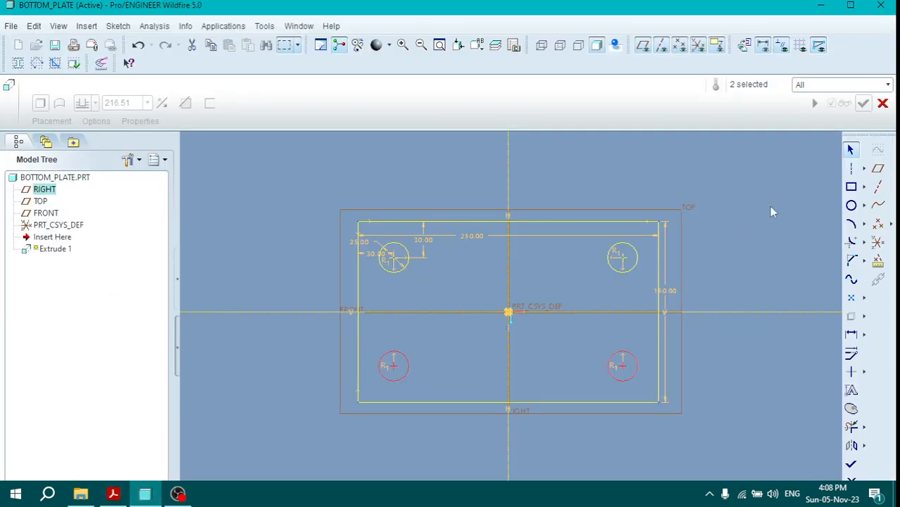
pyautogui.click(851, 205)
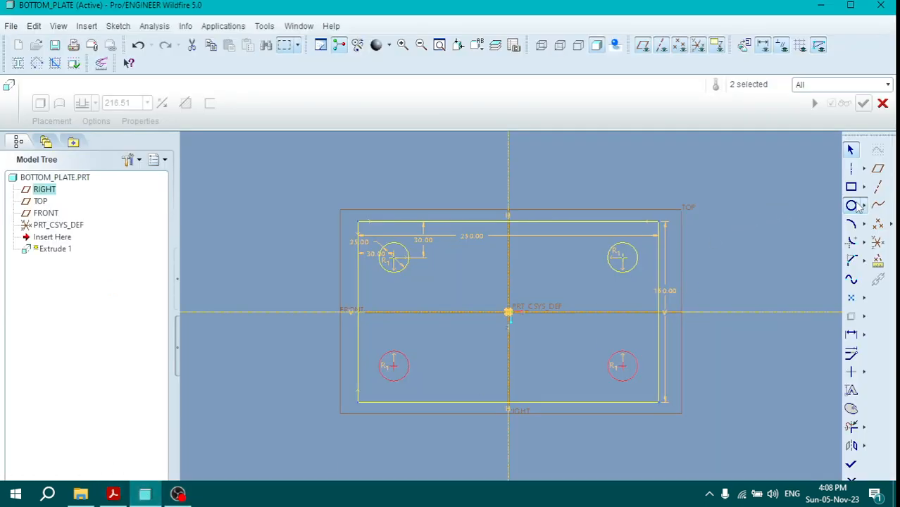
pyautogui.click(508, 348)
pyautogui.click(475, 344)
pyautogui.middleClick(459, 335)
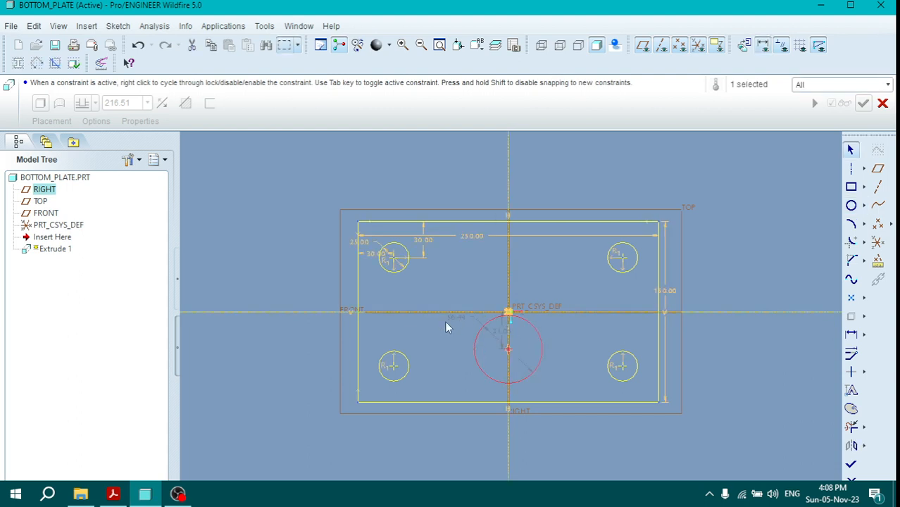
# - Set the diameter of the large circle on the vertical centreline to 50 mm
pyautogui.doubleClick(452, 316)
pyautogui.write('503')
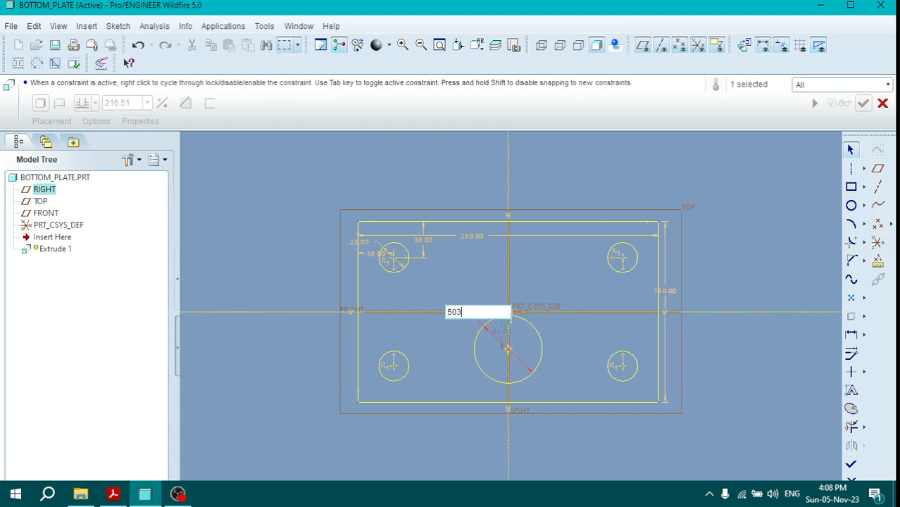
pyautogui.press('BackSpace')
pyautogui.press('Return')
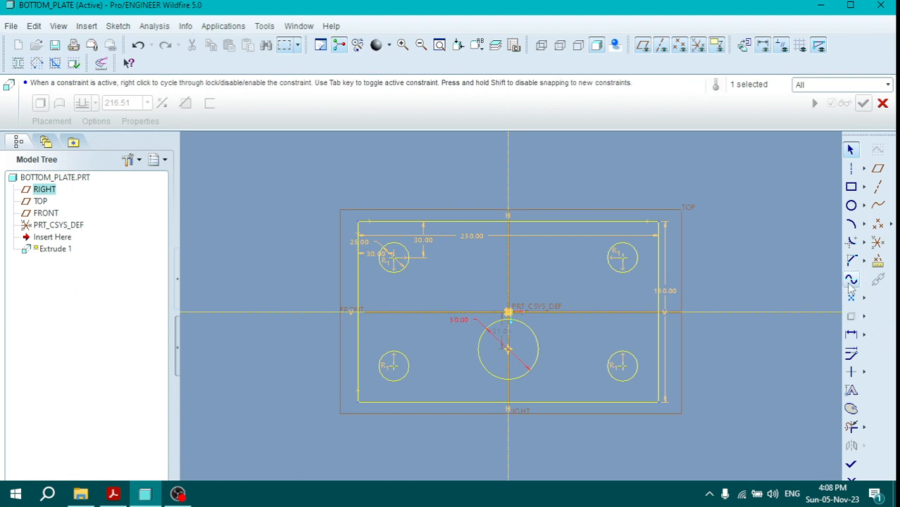
# - Dimension the large circle's centre from the rectangle's lower edge and set the distance to 50 mm
pyautogui.click(850, 352)
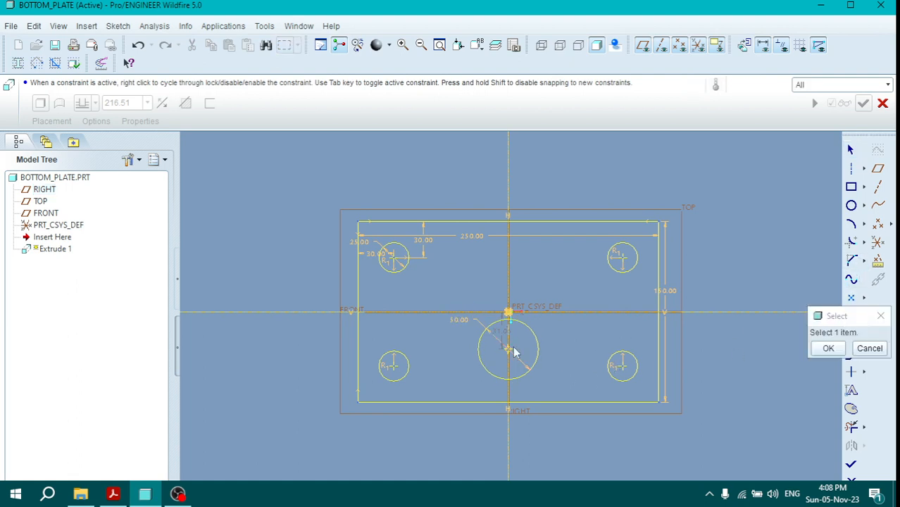
pyautogui.click(551, 402)
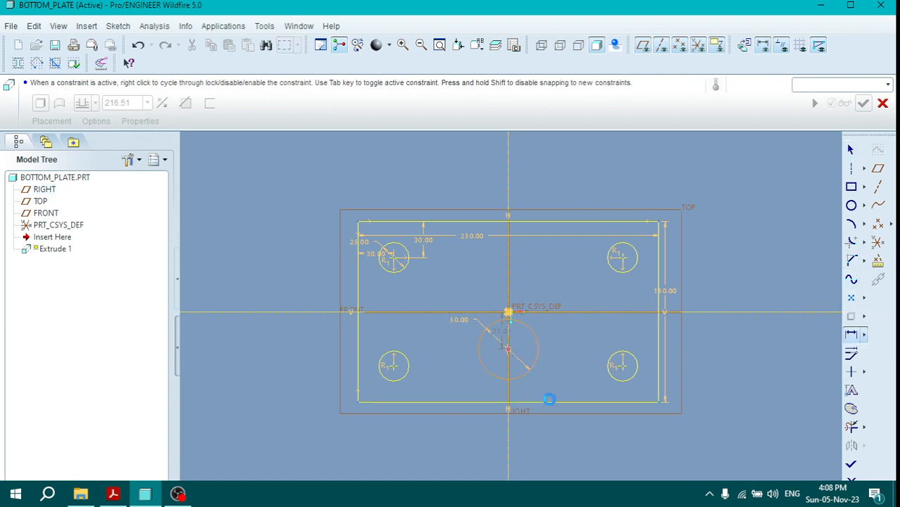
pyautogui.middleClick(570, 363)
pyautogui.write('50')
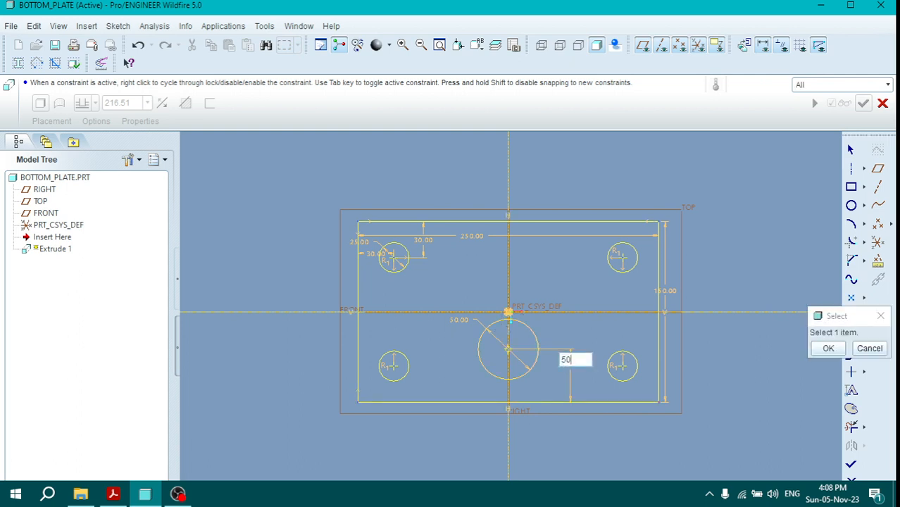
pyautogui.press('Return')
pyautogui.middleClick(777, 375)
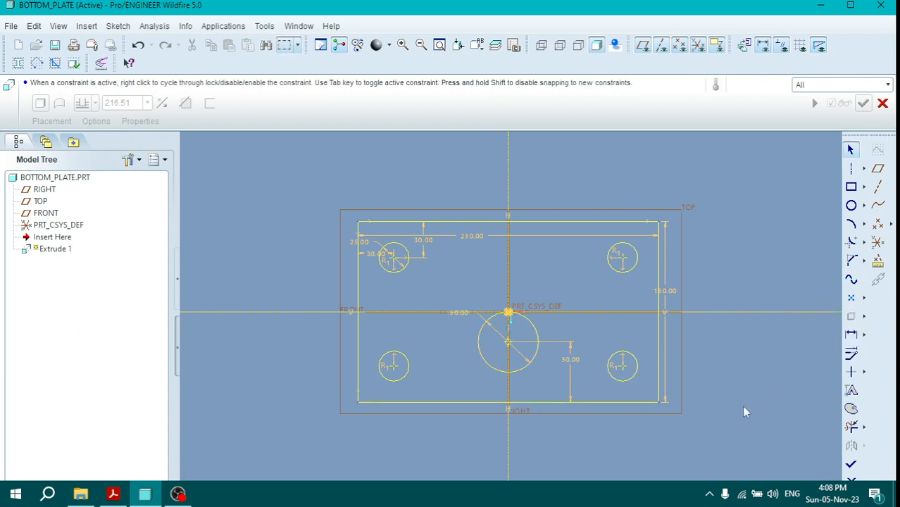
# - Finish the plate sketch and extrude it to a depth of 30 mm
pyautogui.moveTo(745, 354)
pyautogui.mouseDown(button='middle')
pyautogui.moveTo(727, 316)
pyautogui.moveTo(744, 356)
pyautogui.mouseUp(button='middle')
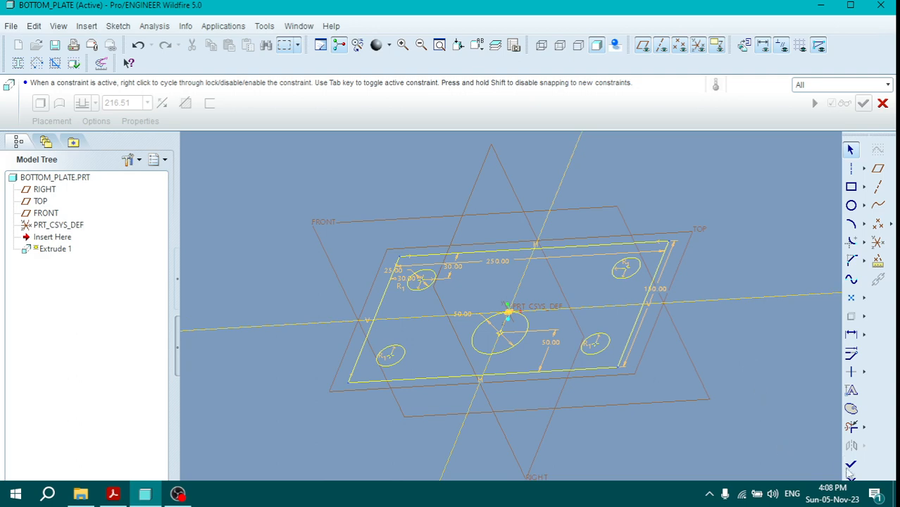
pyautogui.click(850, 465)
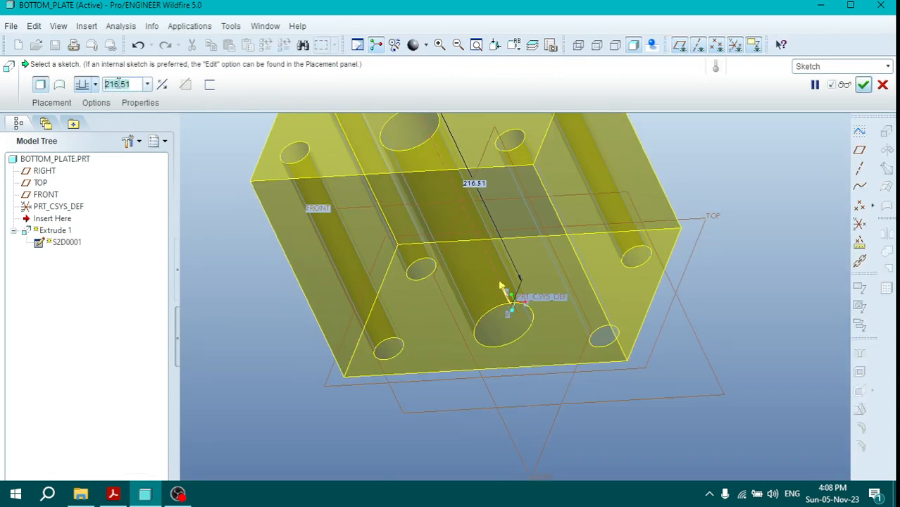
pyautogui.write('30')
pyautogui.press('Return')
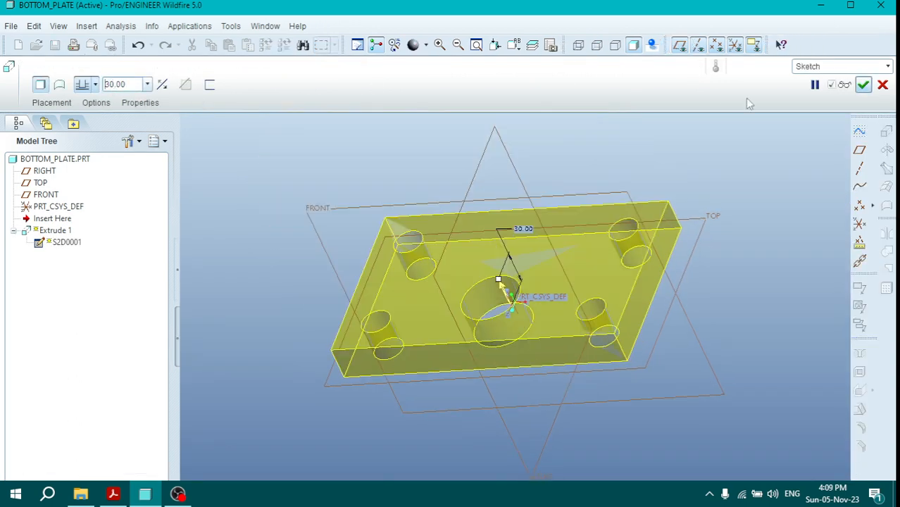
pyautogui.click(863, 84)
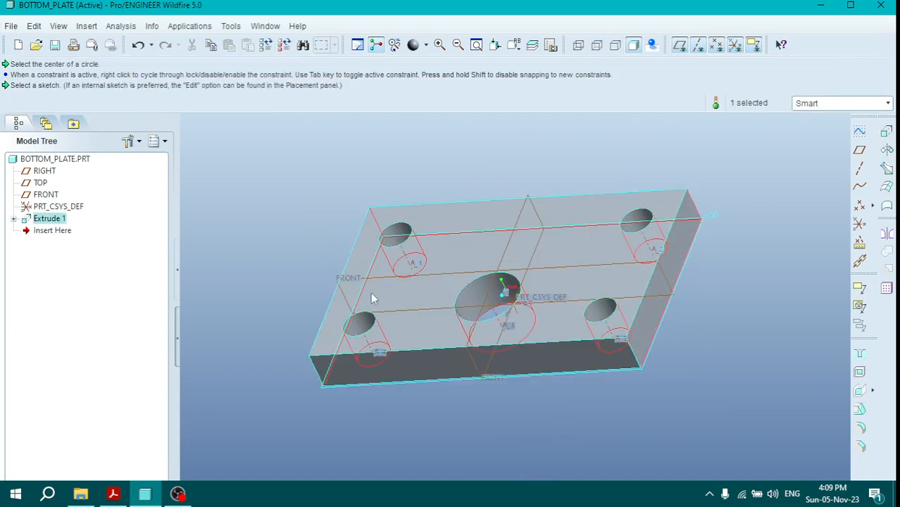
# - Create a new material named CAST IRON in the model properties, save it to the model and assign it to the bottom plate
pyautogui.click(11, 26)
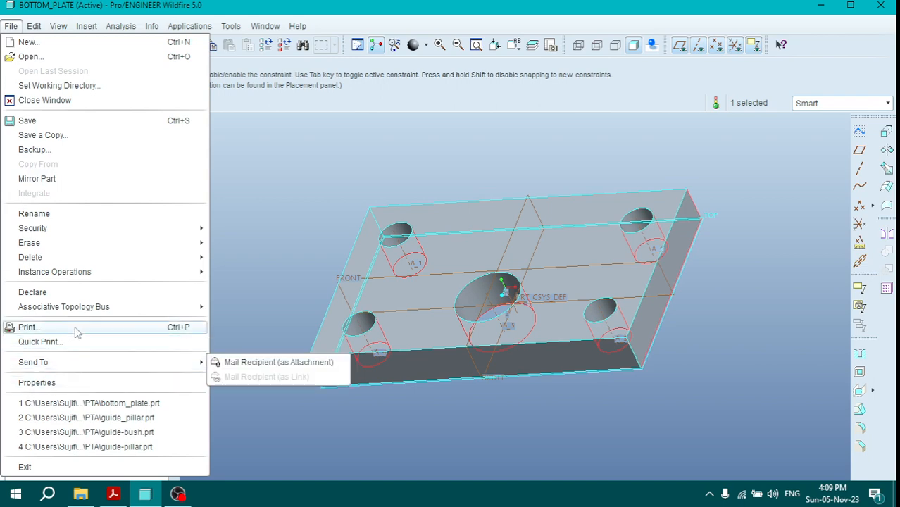
pyautogui.click(60, 382)
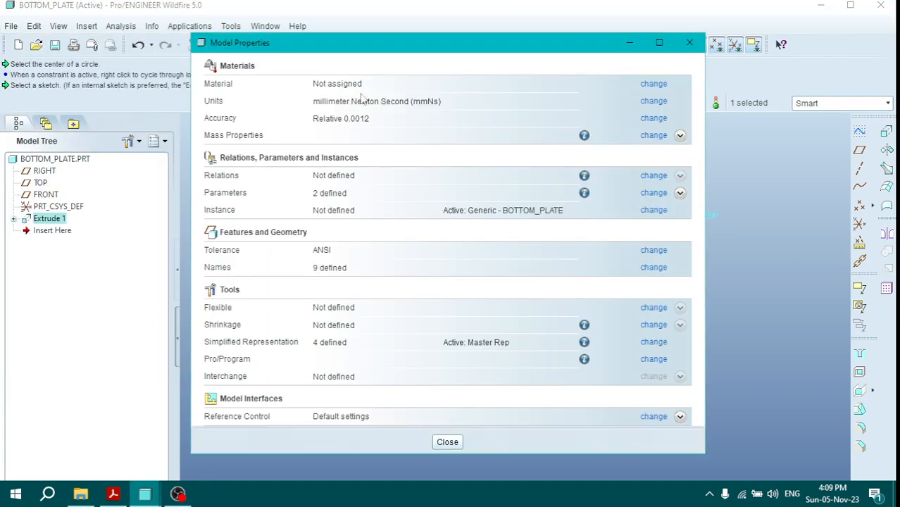
pyautogui.click(653, 84)
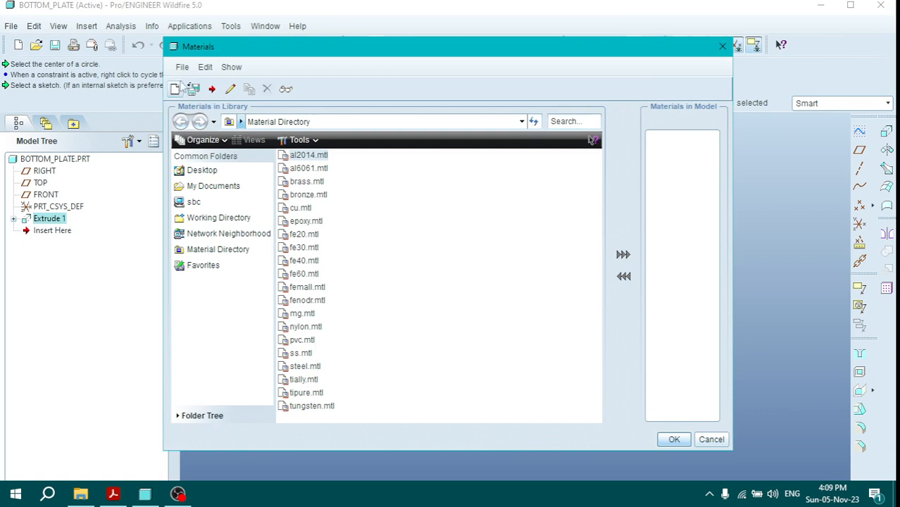
pyautogui.click(174, 89)
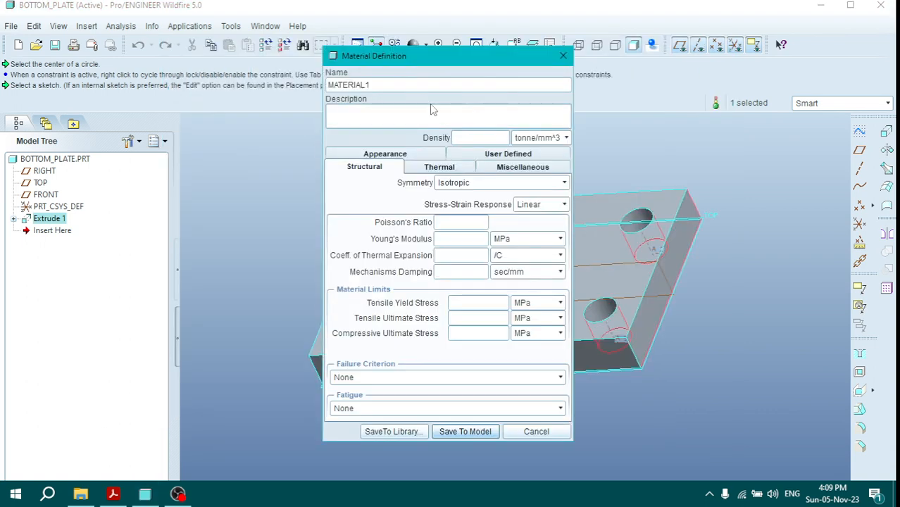
pyautogui.write('CAST IRON')
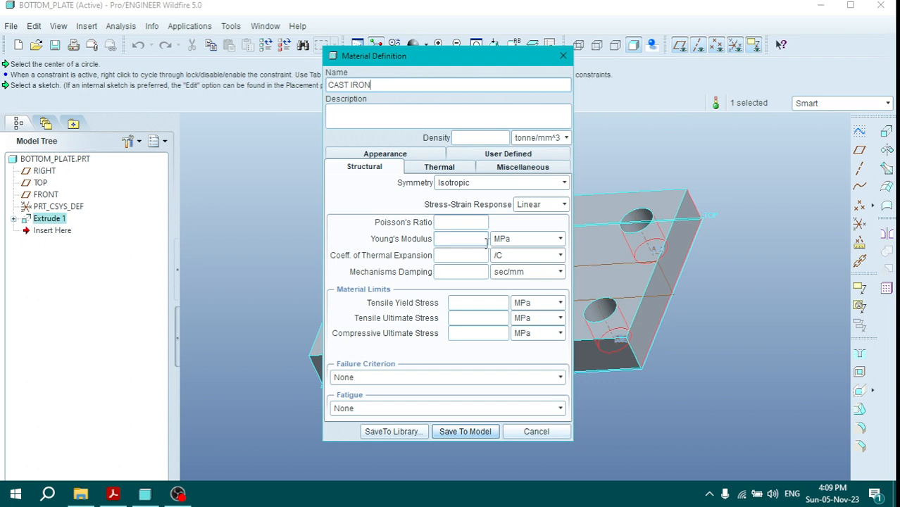
pyautogui.click(464, 431)
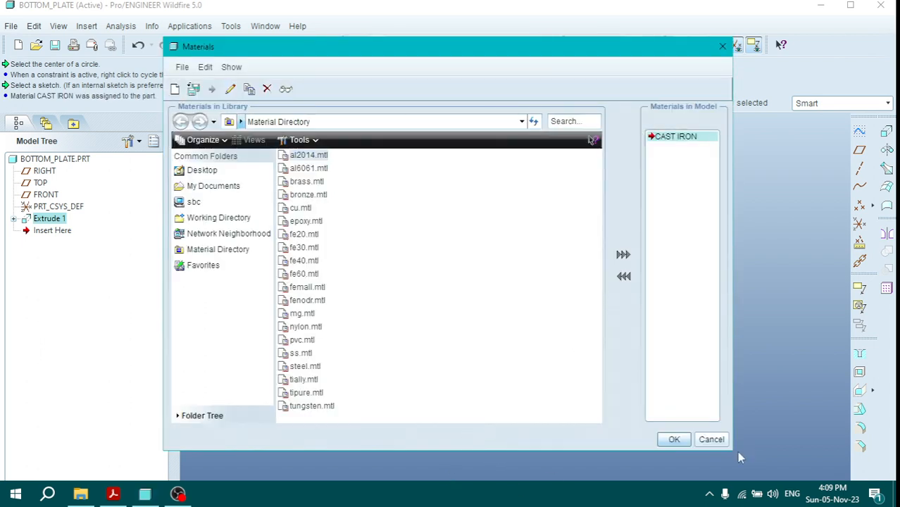
pyautogui.click(674, 438)
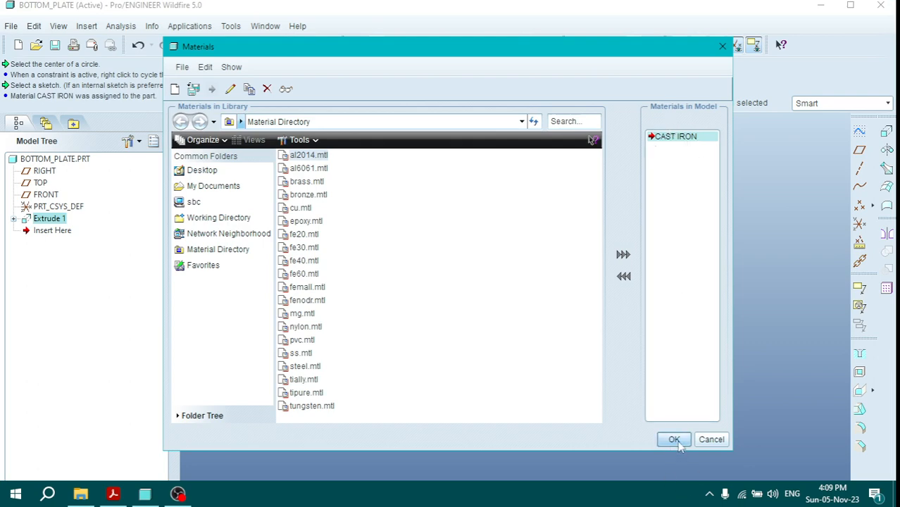
pyautogui.click(447, 441)
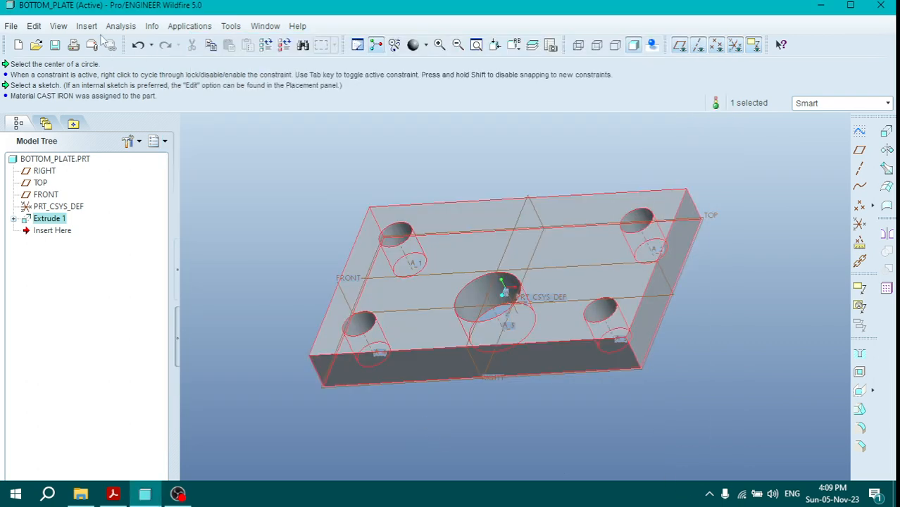
# - Save the finished bottom plate part and close its window
pyautogui.click(12, 26)
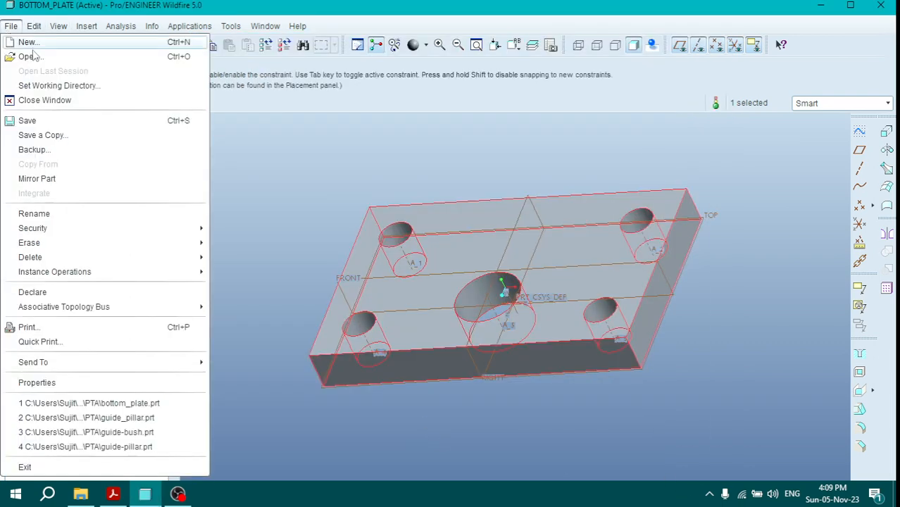
pyautogui.click(48, 123)
pyautogui.click(341, 457)
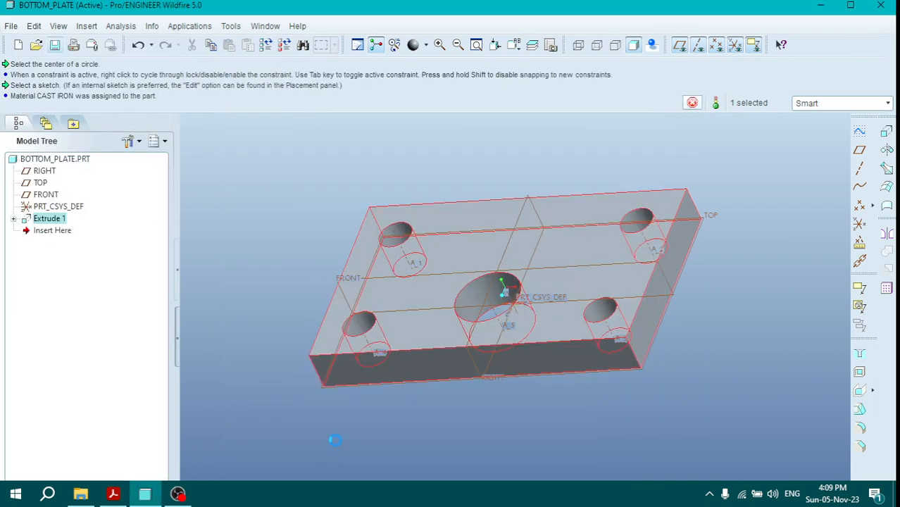
pyautogui.click(12, 26)
pyautogui.click(39, 103)
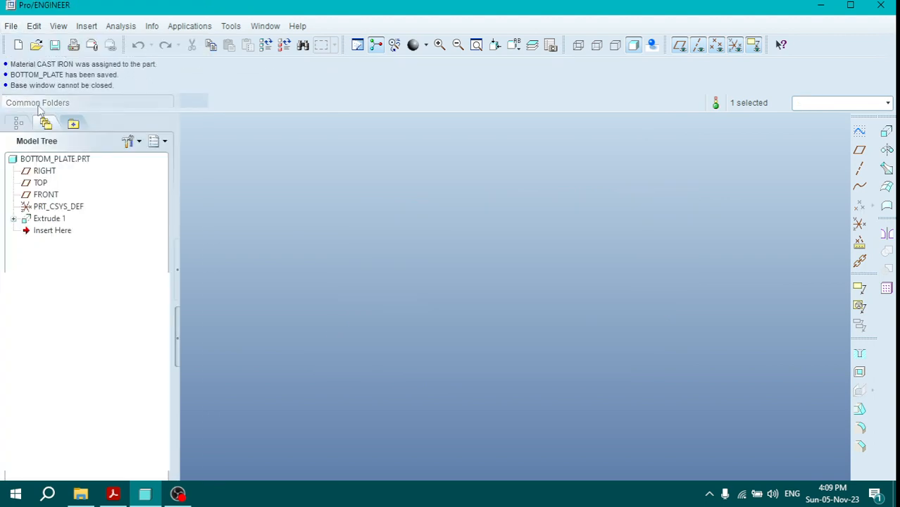
# - Create a new solid part named Top-Plate from the mmns_part_solid template instead of the default template
pyautogui.click(18, 45)
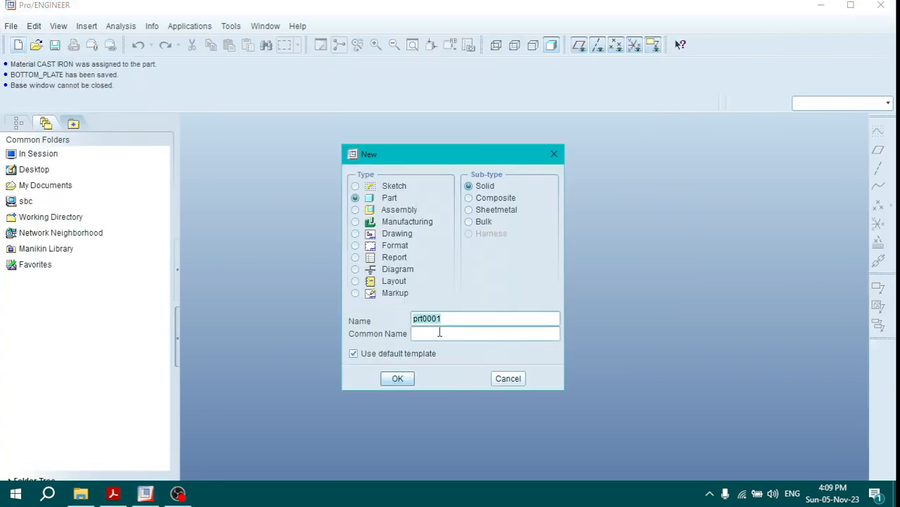
pyautogui.write('Top-Plate')
pyautogui.click(354, 354)
pyautogui.click(397, 378)
pyautogui.click(381, 191)
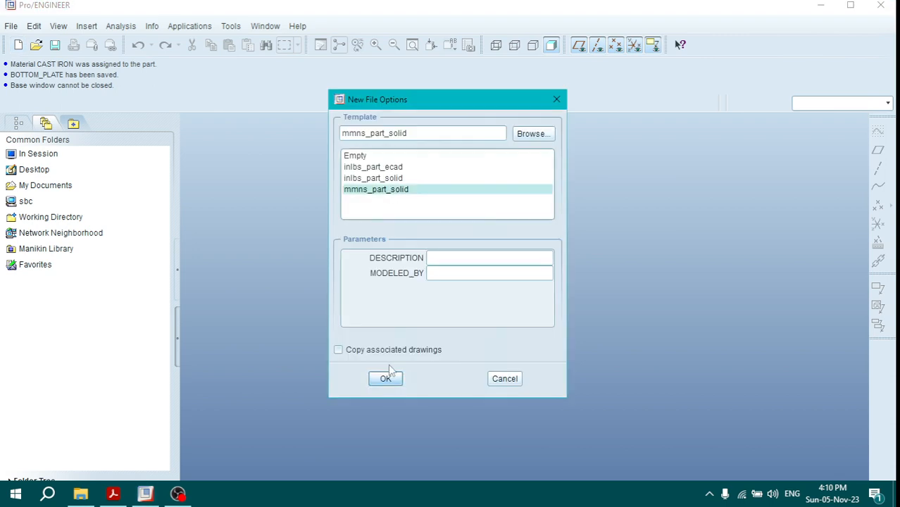
pyautogui.click(387, 377)
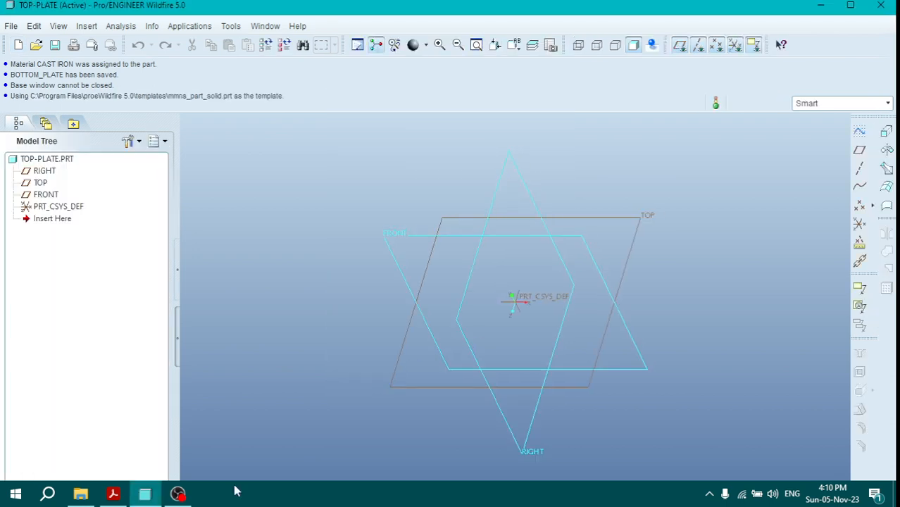
# - Check the Top Plate drawing in the assignment PDF, and start an extrude sketch on the TOP plane with RIGHT as orientation reference
pyautogui.click(113, 494)
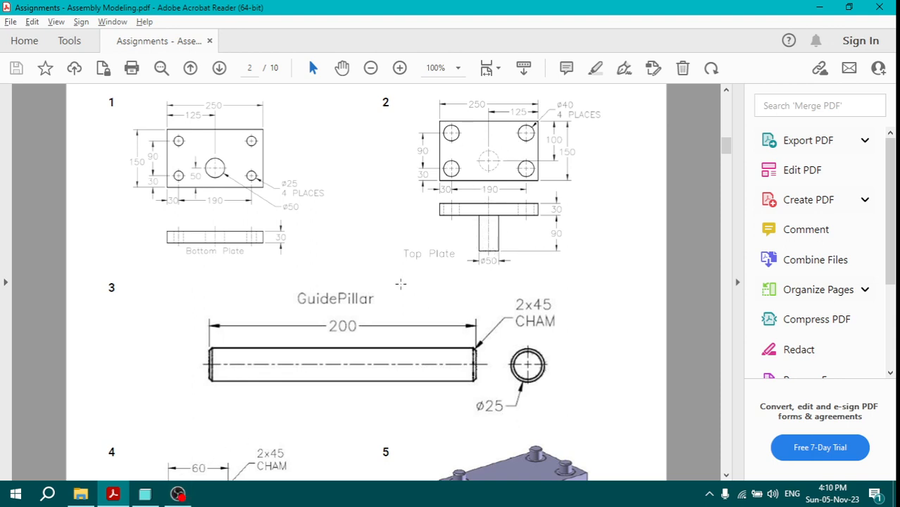
pyautogui.click(144, 492)
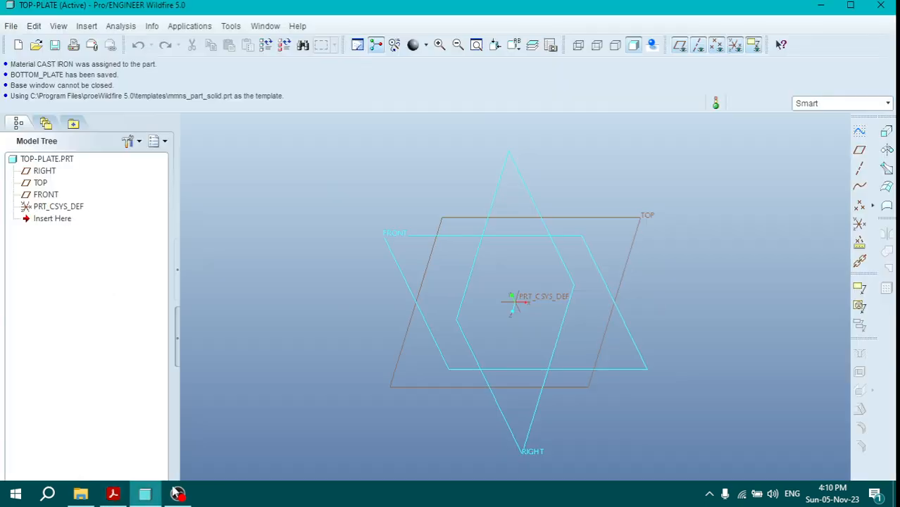
pyautogui.click(886, 131)
pyautogui.click(51, 102)
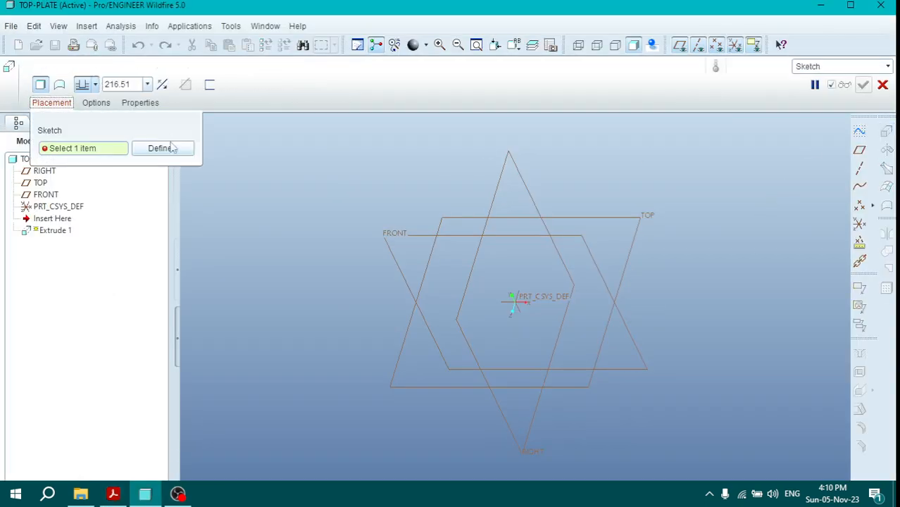
pyautogui.click(646, 216)
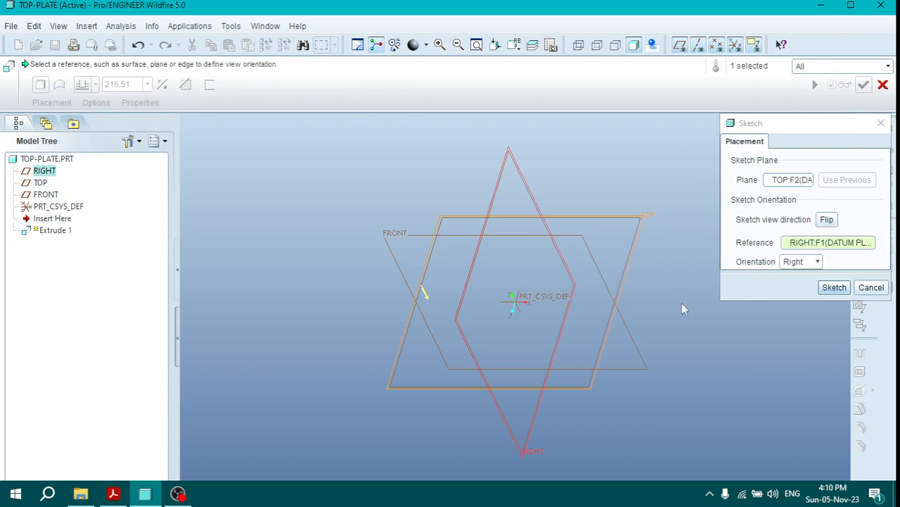
pyautogui.click(834, 289)
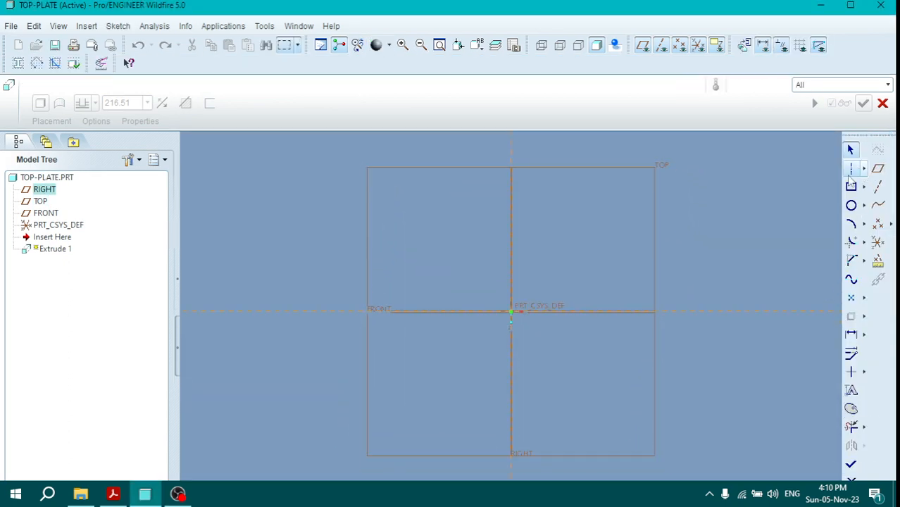
# - Draw a horizontal and a vertical centreline through the sketch origin along the FRONT and RIGHT references
pyautogui.click(851, 169)
pyautogui.click(764, 311)
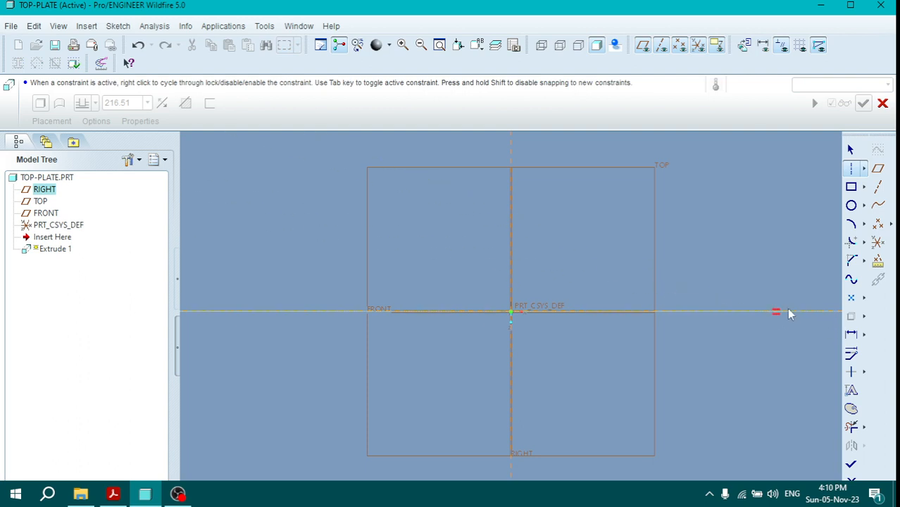
pyautogui.click(786, 310)
pyautogui.click(511, 228)
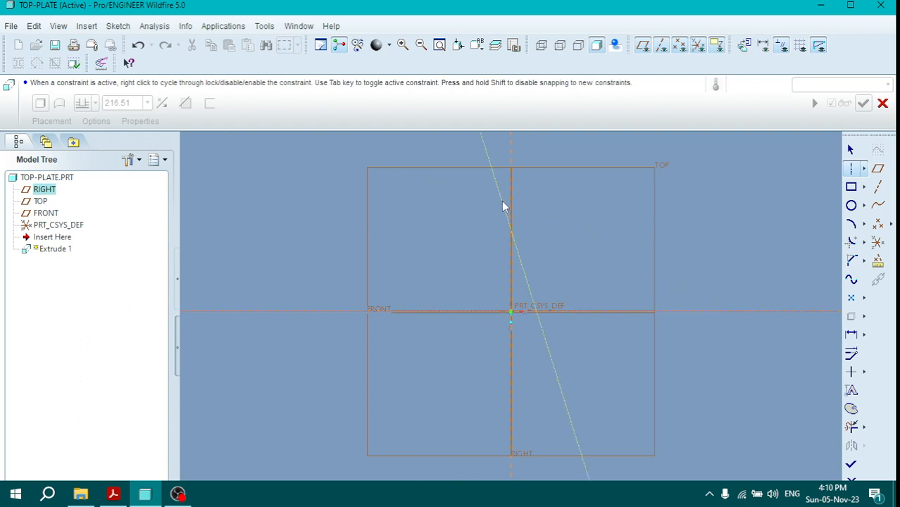
pyautogui.click(510, 203)
pyautogui.middleClick(572, 204)
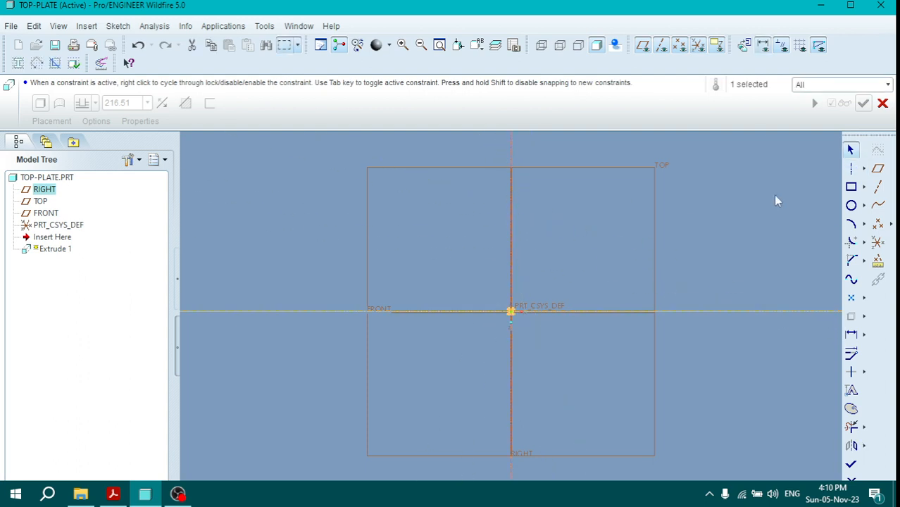
# - Draw a rectangle symmetric about both centrelines and set its width to 250 mm and height to 150 mm
pyautogui.click(850, 187)
pyautogui.click(450, 259)
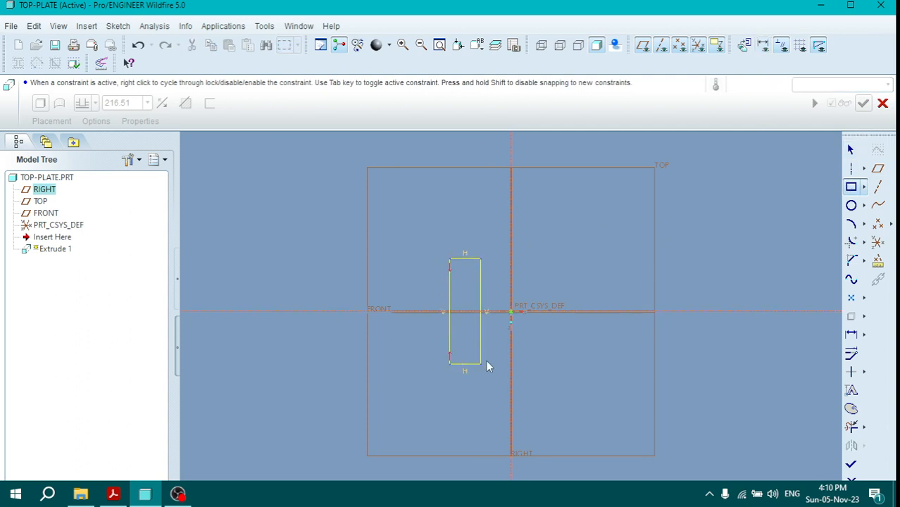
pyautogui.click(577, 369)
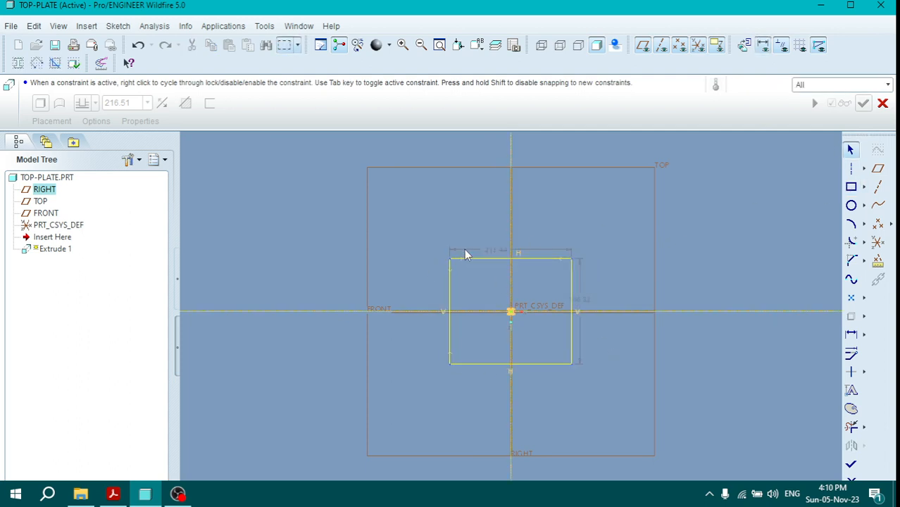
pyautogui.doubleClick(487, 248)
pyautogui.write('250')
pyautogui.press('Return')
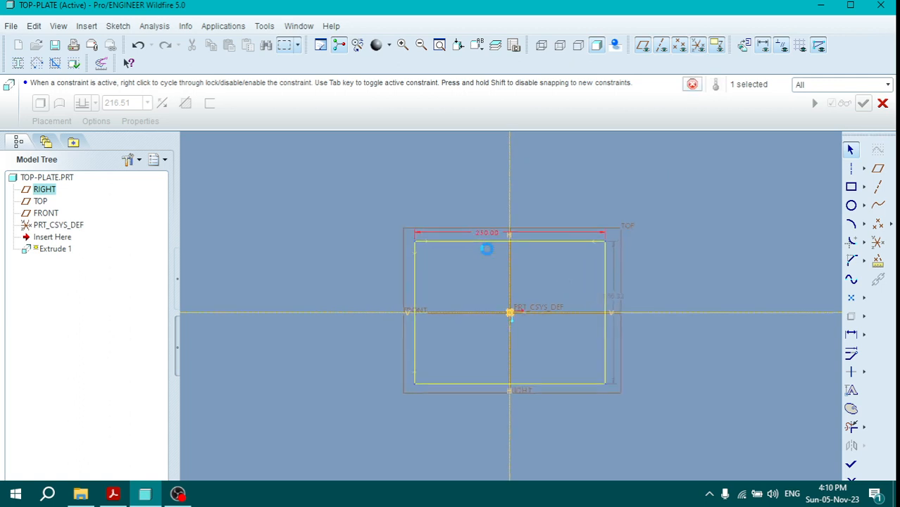
pyautogui.doubleClick(662, 289)
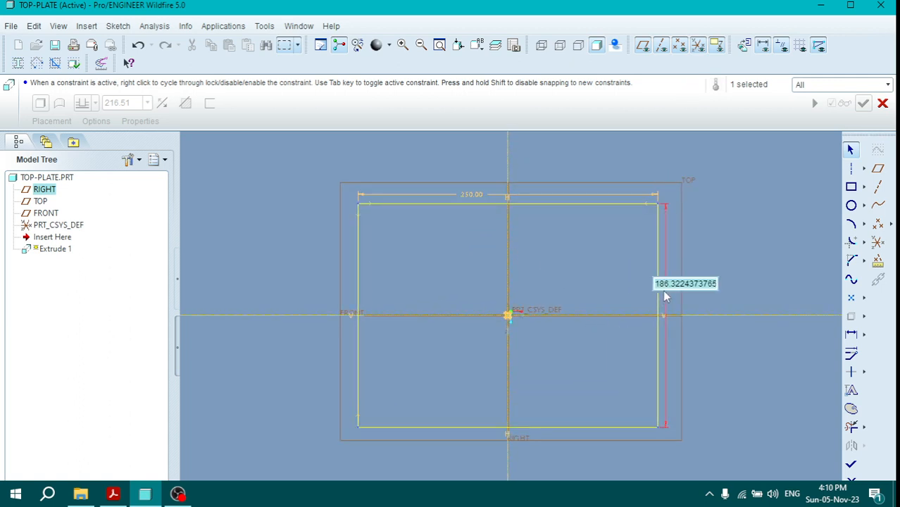
pyautogui.write('150')
pyautogui.press('Return')
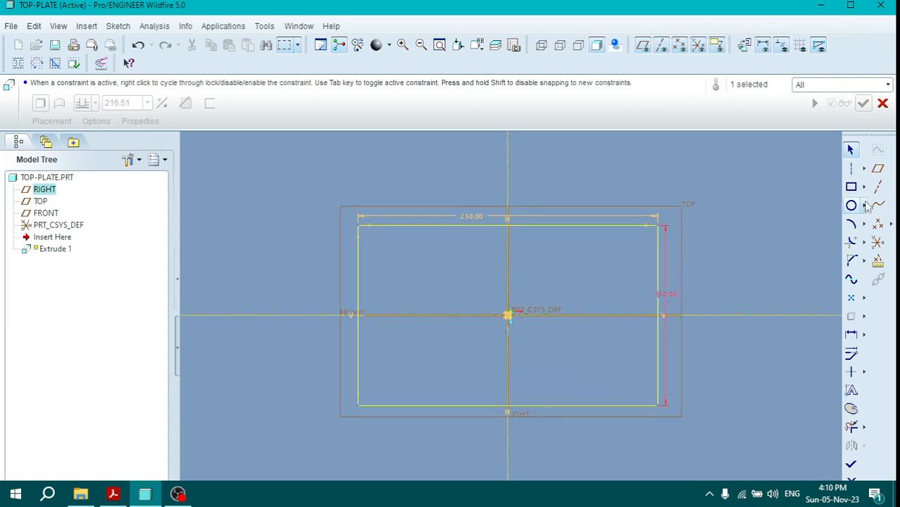
# - Draw a circle inside the rectangle near its upper-left corner and set its diameter to 40 mm
pyautogui.click(851, 205)
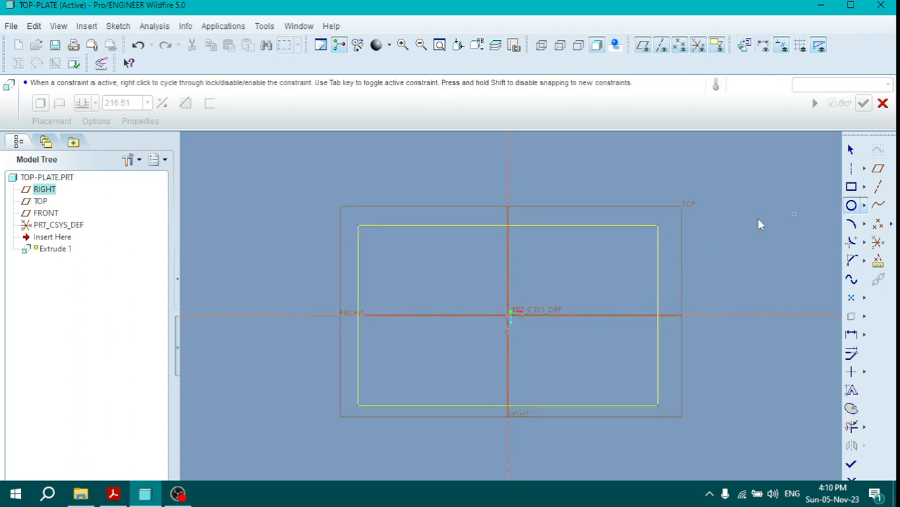
pyautogui.click(427, 262)
pyautogui.middleClick(383, 250)
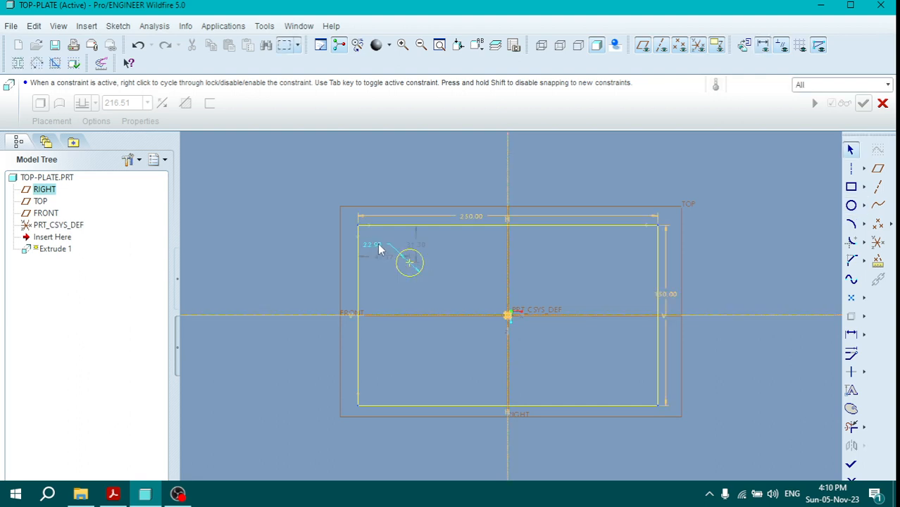
pyautogui.doubleClick(382, 252)
pyautogui.write('40')
pyautogui.press('Return')
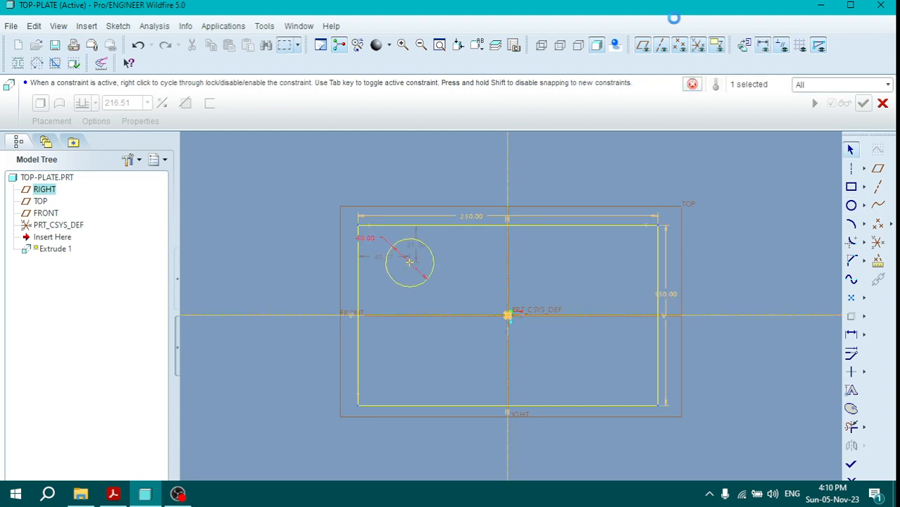
# - Set the circle centre's distances from the rectangle's upper and left edges to 30 mm each
pyautogui.doubleClick(415, 244)
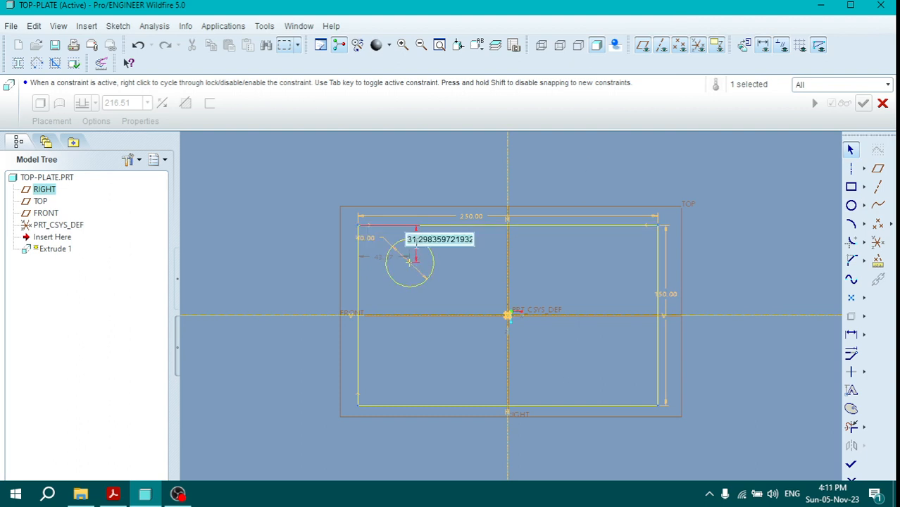
pyautogui.write('30')
pyautogui.press('Return')
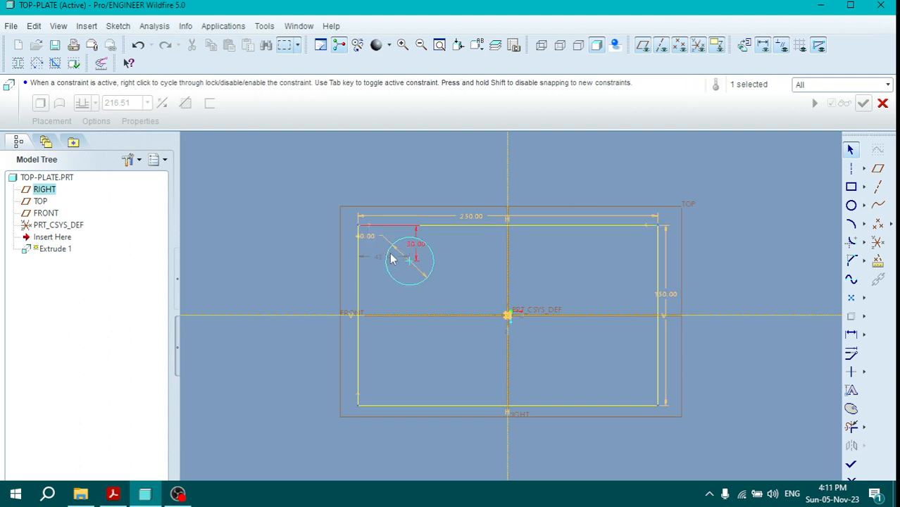
pyautogui.doubleClick(378, 257)
pyautogui.write('30')
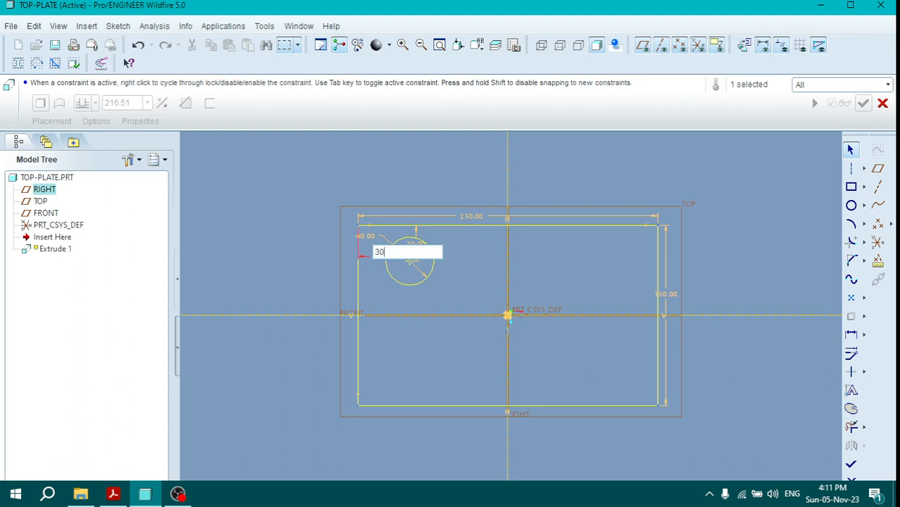
pyautogui.press('Return')
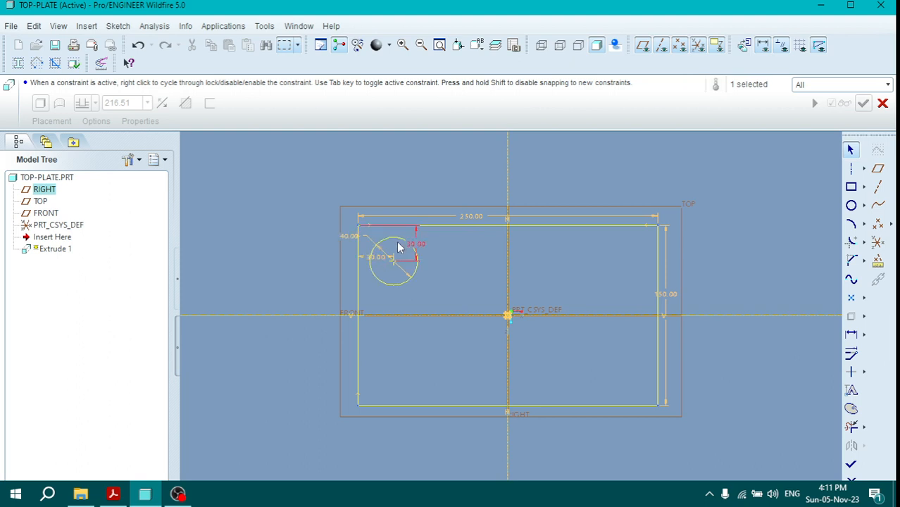
# - Mirror the corner circle about the vertical centreline and both upper circles about the horizontal centreline
pyautogui.click(412, 247)
pyautogui.click(851, 445)
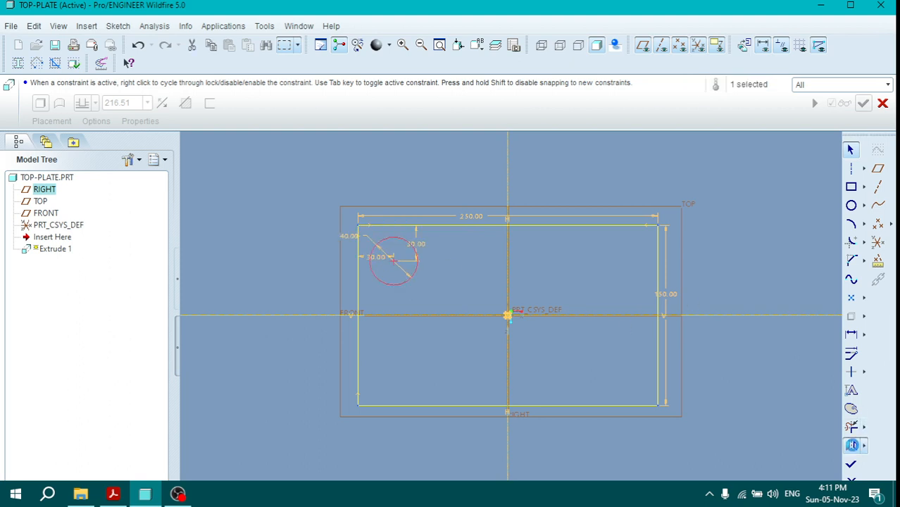
pyautogui.click(506, 273)
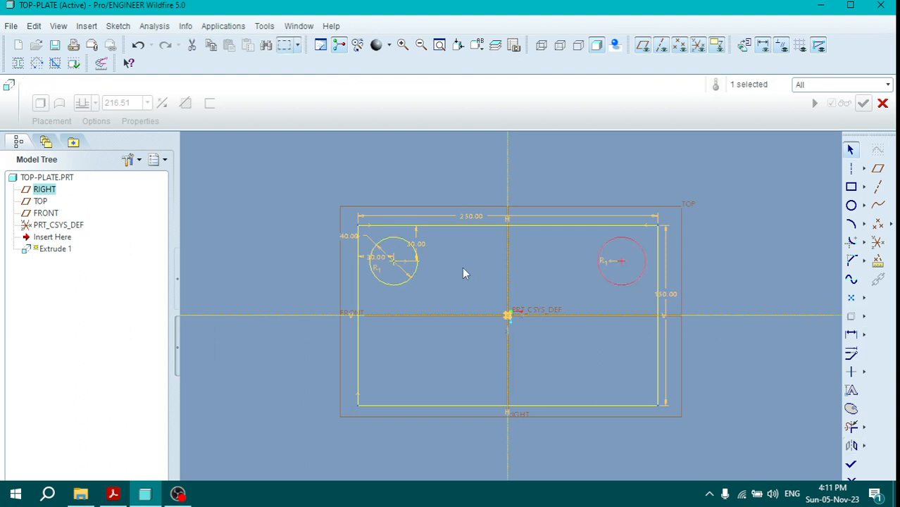
pyautogui.click(416, 275)
pyautogui.click(851, 445)
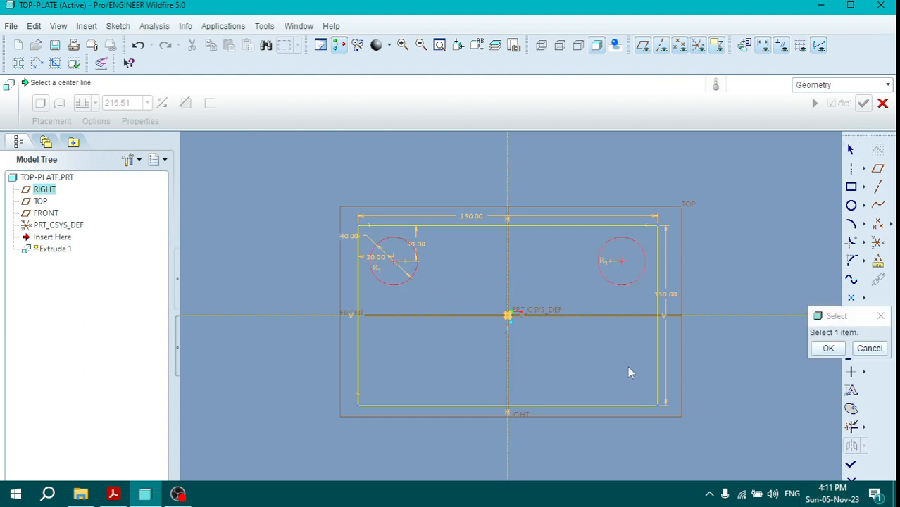
pyautogui.click(623, 316)
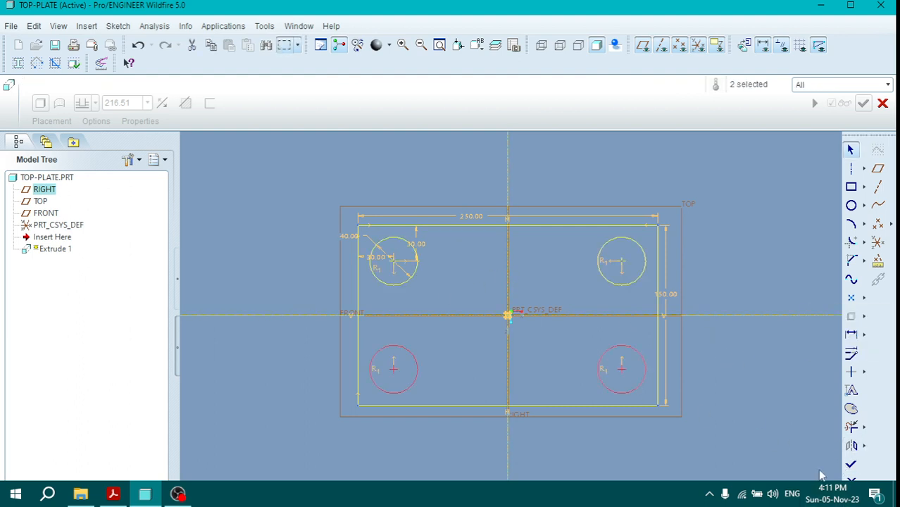
# - Finish the plate sketch and extrude it to a depth of 30 mm
pyautogui.click(850, 464)
pyautogui.doubleClick(139, 84)
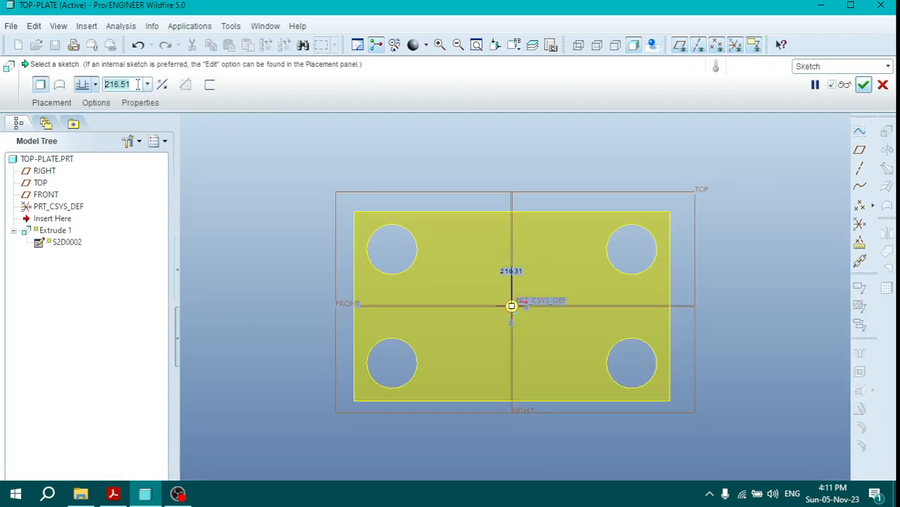
pyautogui.write('30')
pyautogui.press('Return')
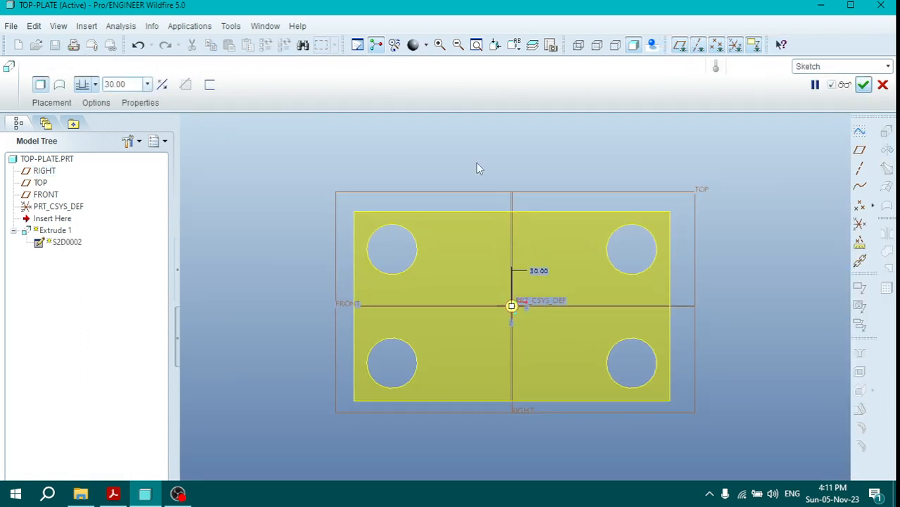
pyautogui.click(863, 85)
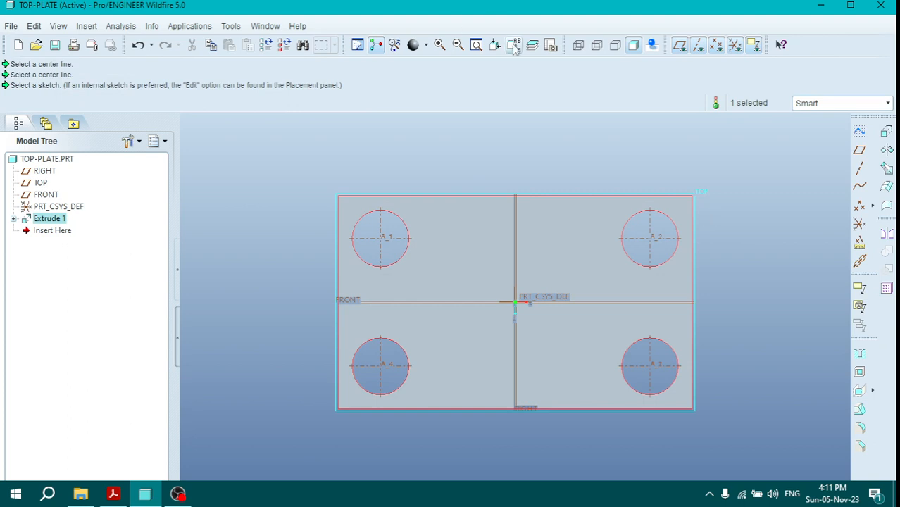
# - Switch to the assignment PDF in Acrobat Reader and examine the top plate and assembly drawings for the boss dimensions
pyautogui.click(523, 68)
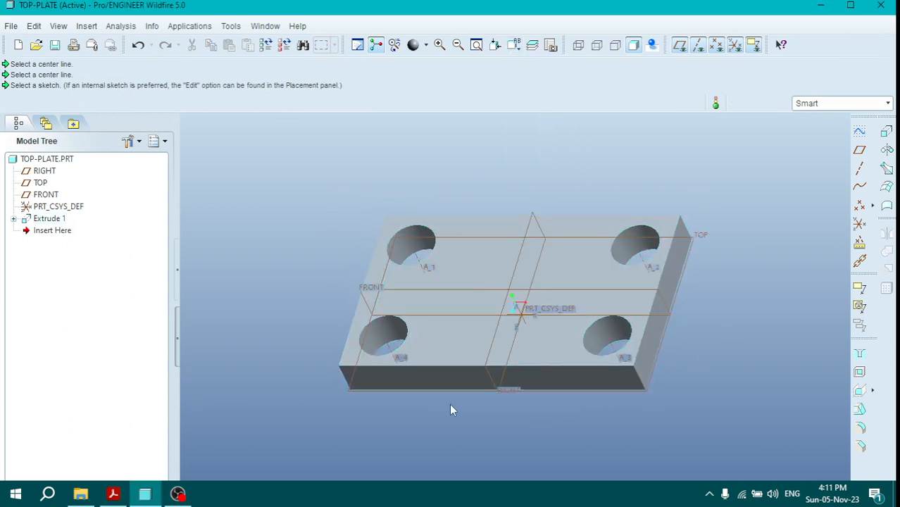
pyautogui.click(113, 494)
pyautogui.scroll(-1, 536, 424)
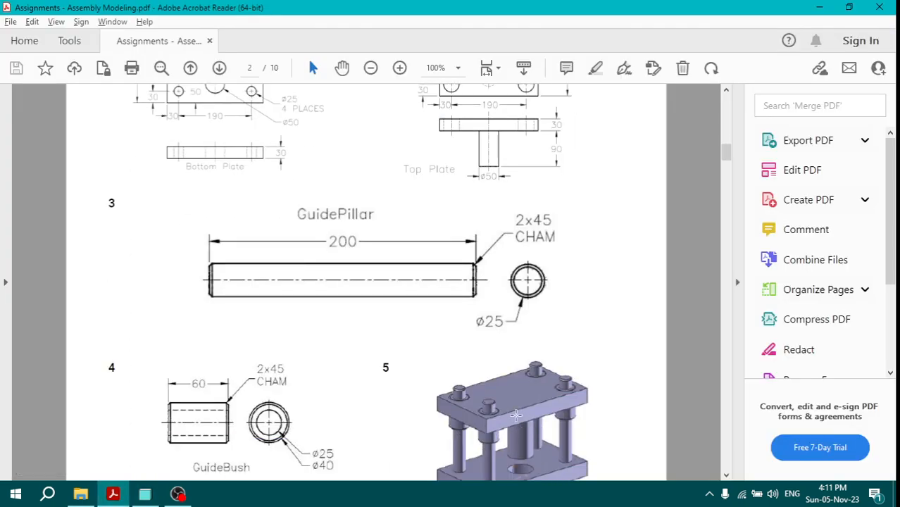
pyautogui.scroll(1, 510, 422)
pyautogui.scroll(-2, 495, 377)
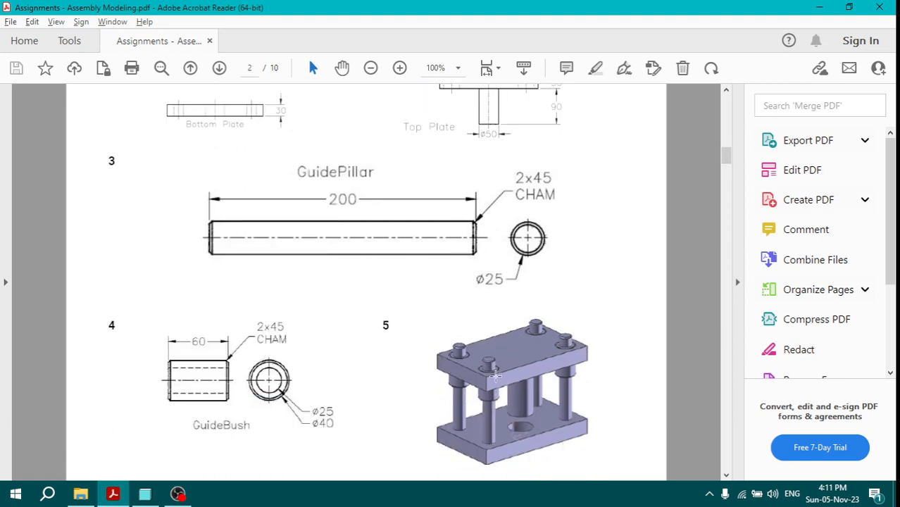
pyautogui.scroll(-1, 495, 376)
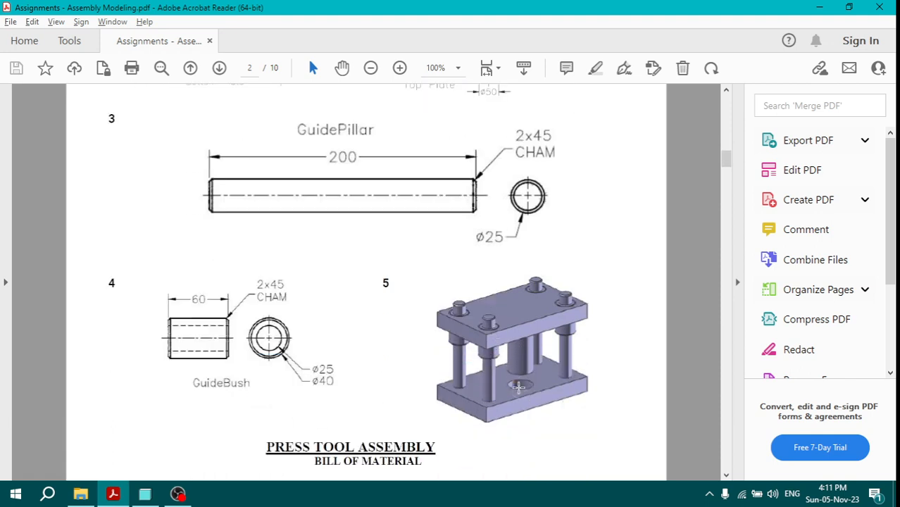
pyautogui.scroll(1, 536, 438)
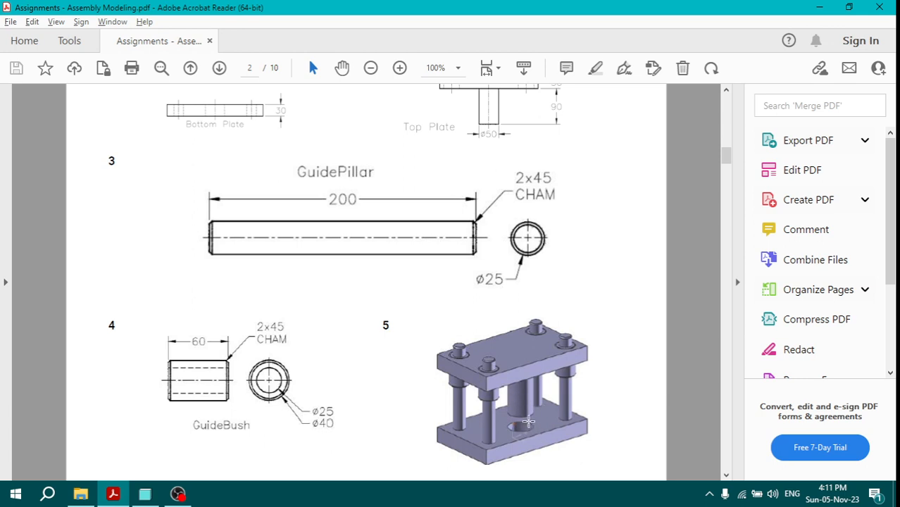
pyautogui.scroll(3, 493, 341)
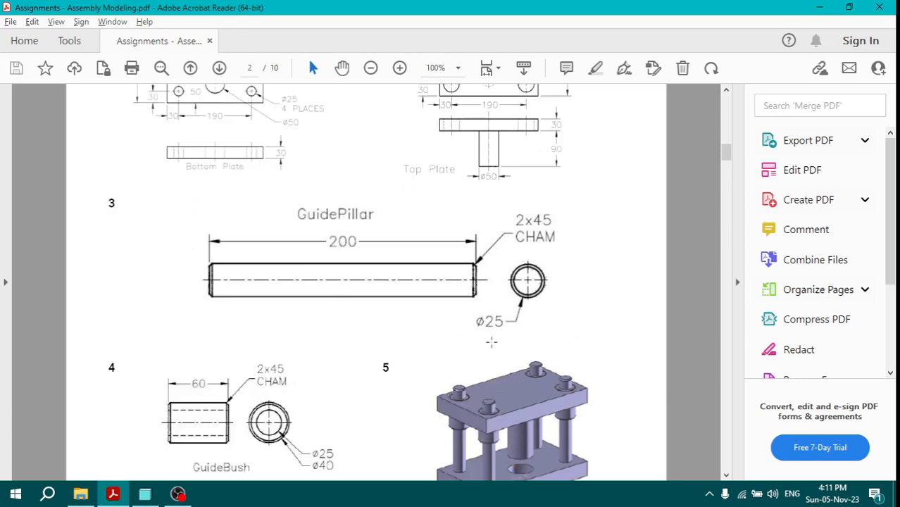
pyautogui.scroll(1, 491, 181)
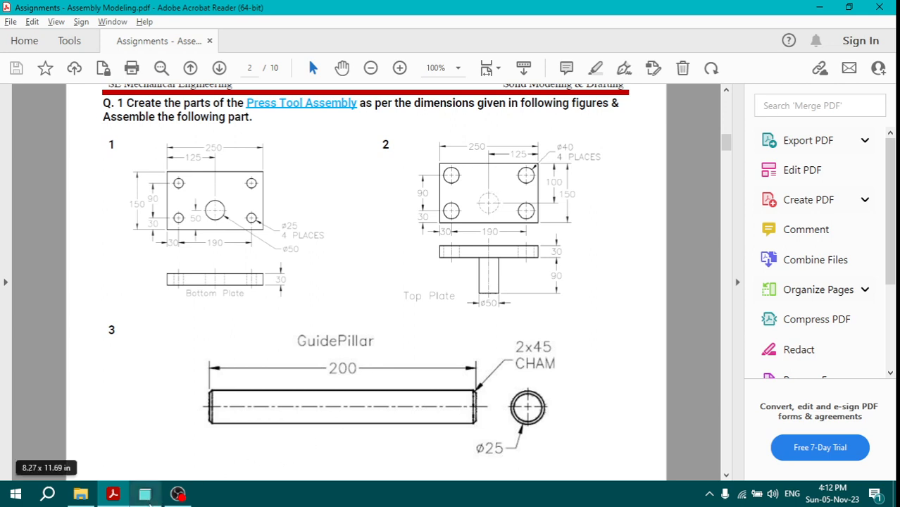
# - Switch back to Pro/ENGINEER and start an extrusion sketch on the plate's underside with the RIGHT plane as orientation reference
pyautogui.click(144, 493)
pyautogui.click(887, 131)
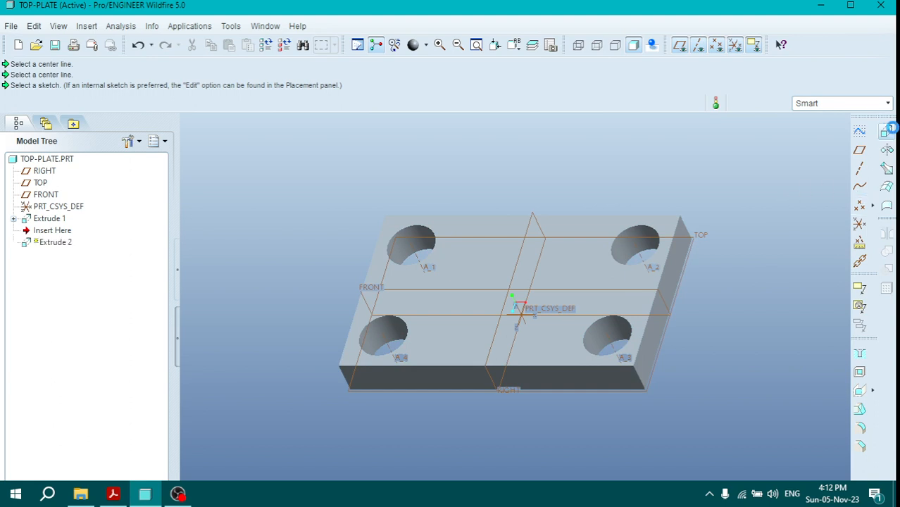
pyautogui.click(52, 102)
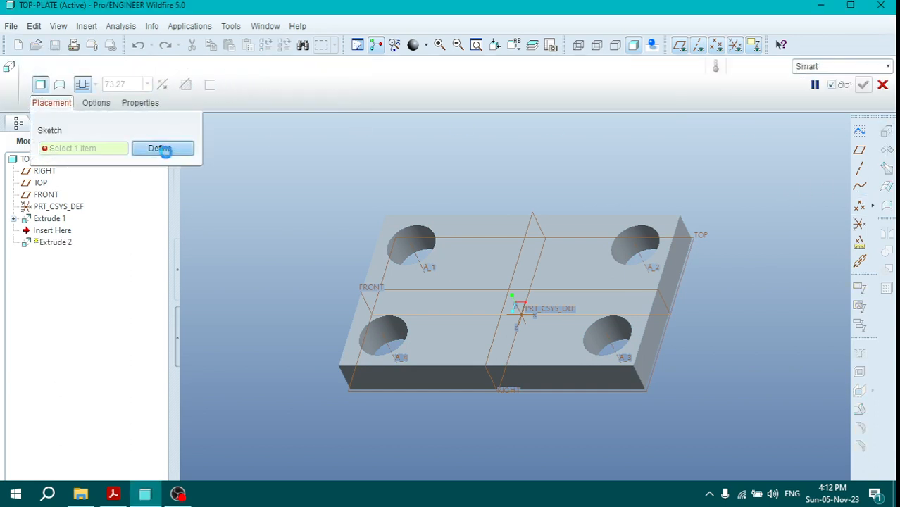
pyautogui.click(158, 146)
pyautogui.moveTo(442, 424); pyautogui.dragTo(452, 280, button='middle')
pyautogui.click(452, 281)
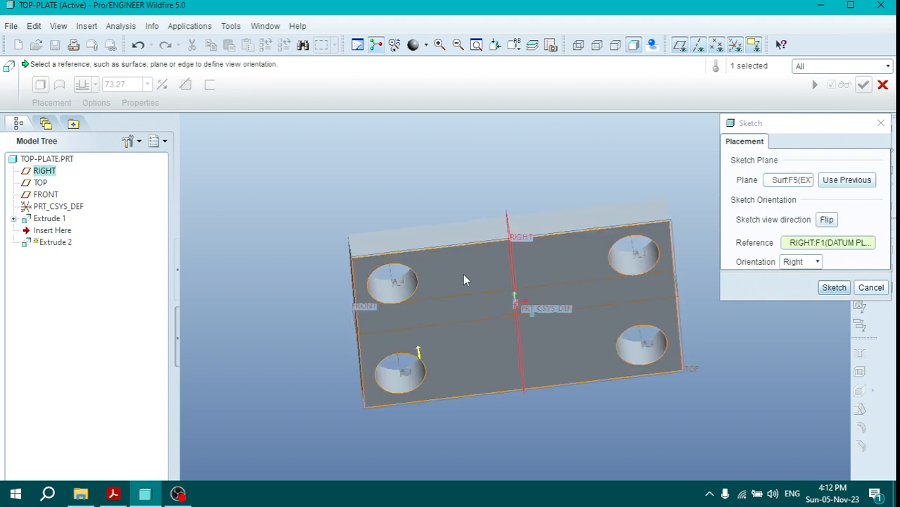
pyautogui.click(832, 288)
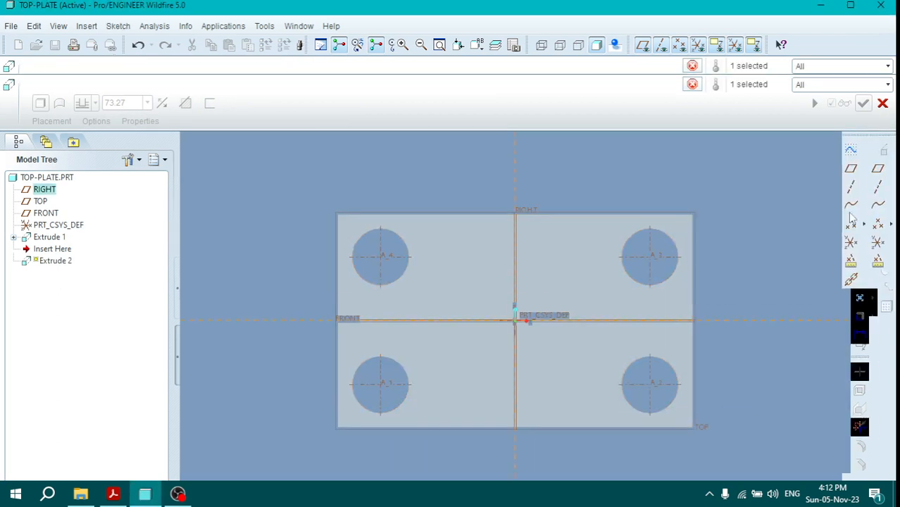
# - Draw a circle centred on the vertical reference line above the plate's centre and set its diameter to 50 mm
pyautogui.click(851, 205)
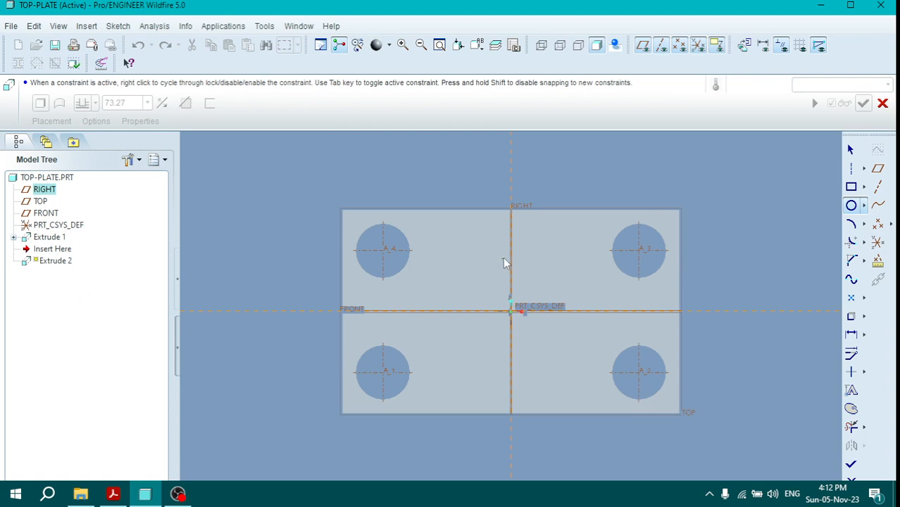
pyautogui.click(510, 265)
pyautogui.click(495, 251)
pyautogui.middleClick(603, 240)
pyautogui.doubleClick(470, 246)
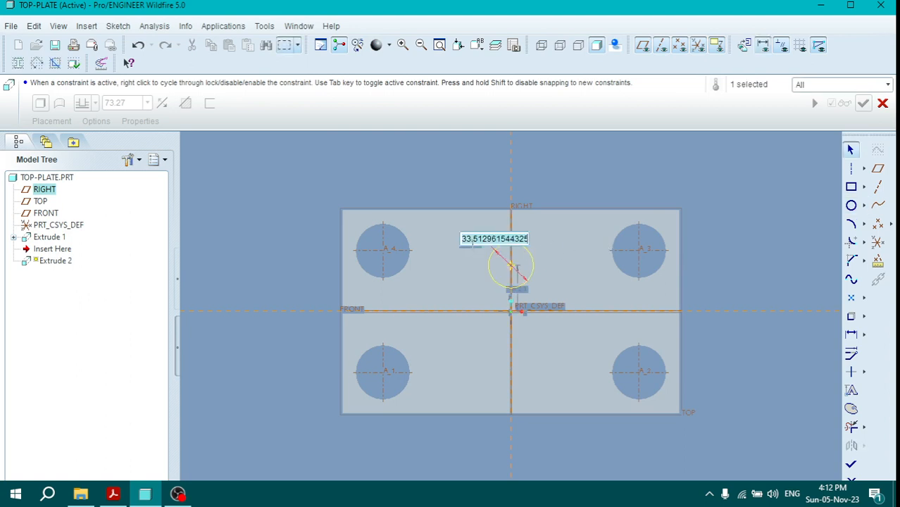
pyautogui.write('50')
pyautogui.press('Return')
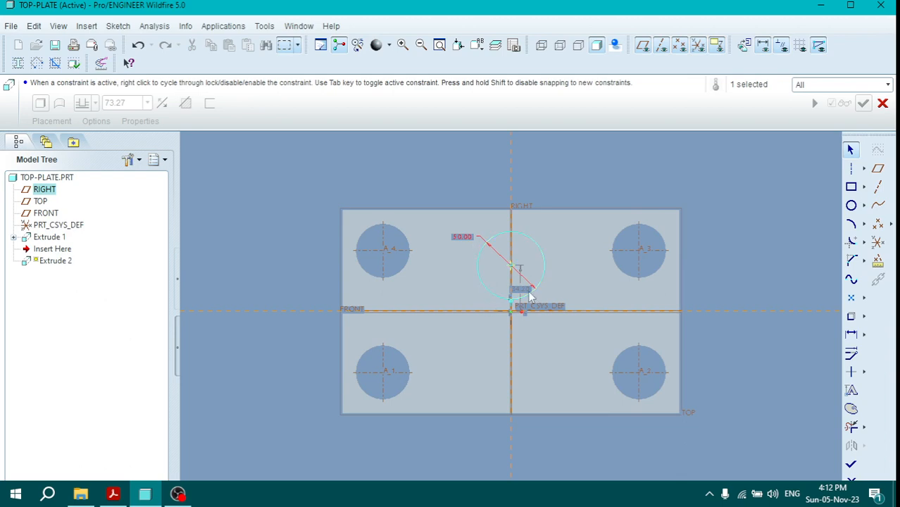
# - Set the circle centre's distance from the horizontal reference line to 25 mm and check it against the PDF drawing
pyautogui.moveTo(527, 290); pyautogui.dragTo(557, 291)
pyautogui.doubleClick(557, 292)
pyautogui.write('25')
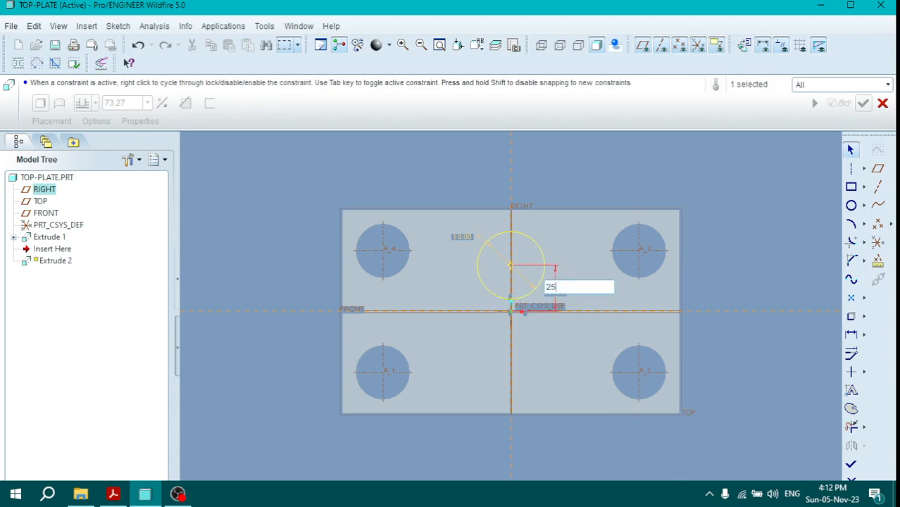
pyautogui.press('Return')
pyautogui.click(112, 493)
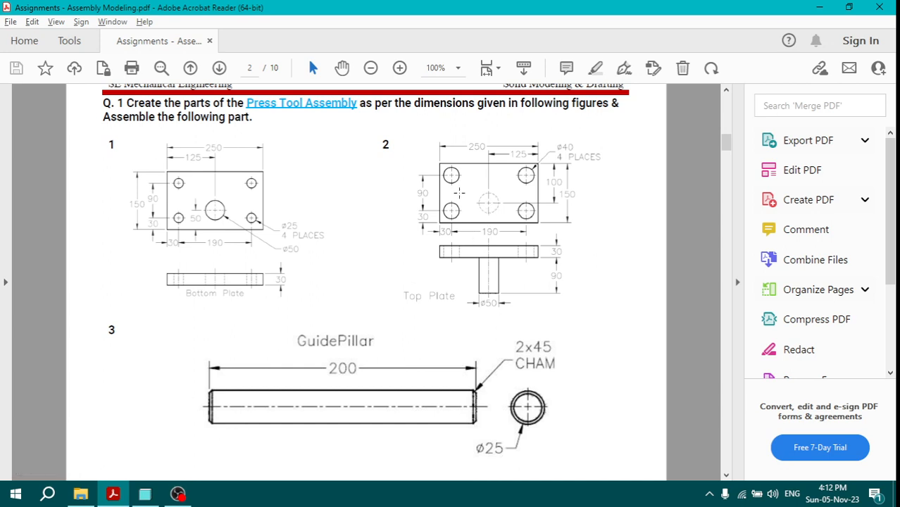
pyautogui.click(144, 494)
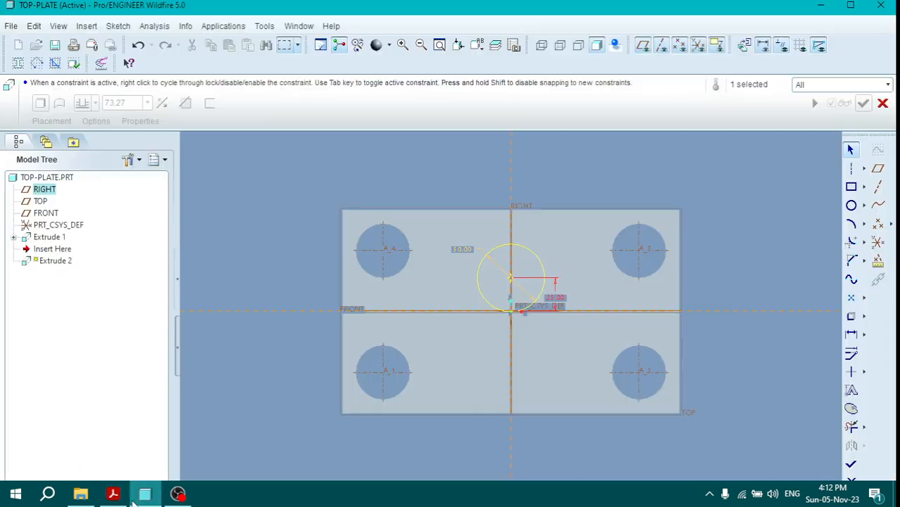
# - Finish the boss sketch, extrude it 90 mm from the plate's underside and inspect the part
pyautogui.click(850, 465)
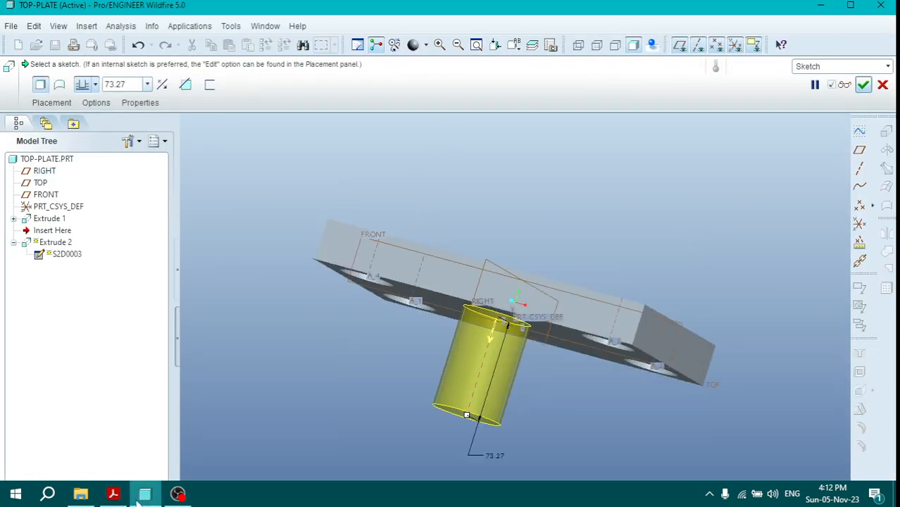
pyautogui.click(119, 82)
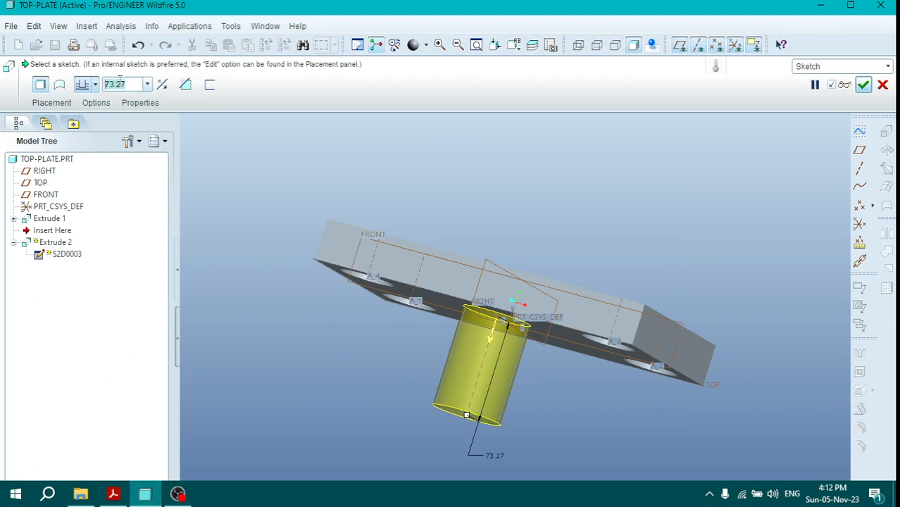
pyautogui.write('90')
pyautogui.press('Return')
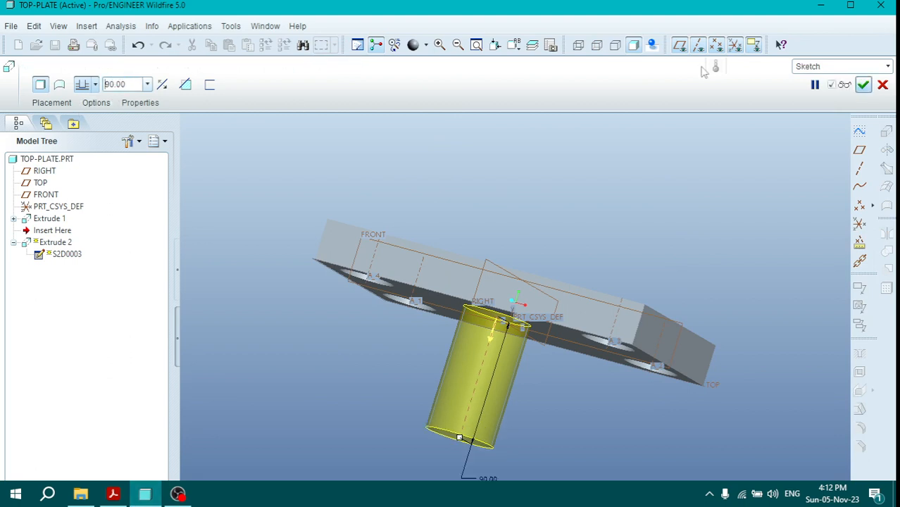
pyautogui.click(863, 85)
pyautogui.moveTo(315, 250); pyautogui.dragTo(256, 199, button='middle')
pyautogui.click(383, 231)
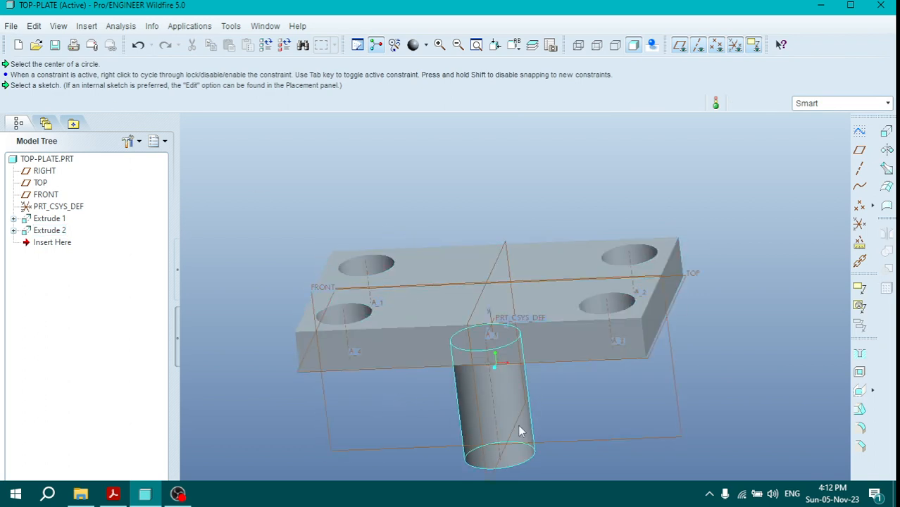
pyautogui.scroll(2, 499, 403)
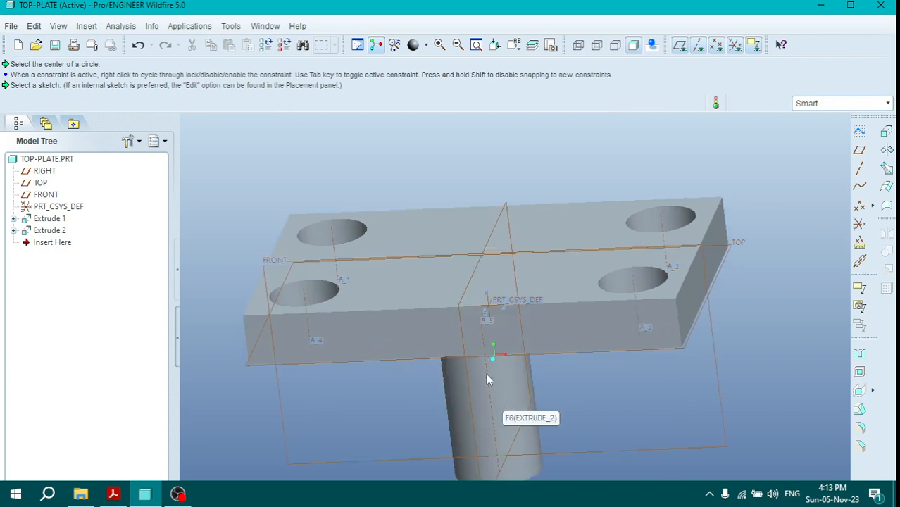
pyautogui.scroll(-2, 437, 311)
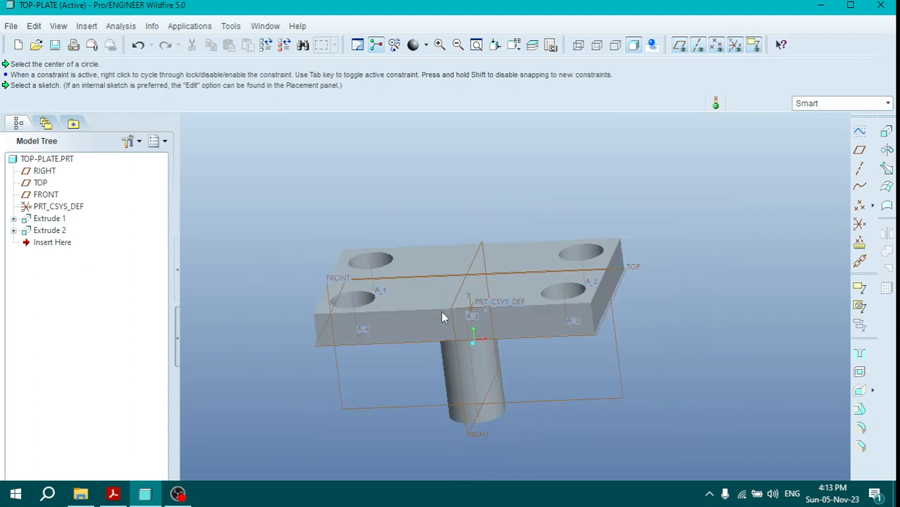
# - Create a new material named HIGH SPEED STEEL in the model properties and assign it to the top plate
pyautogui.click(11, 26)
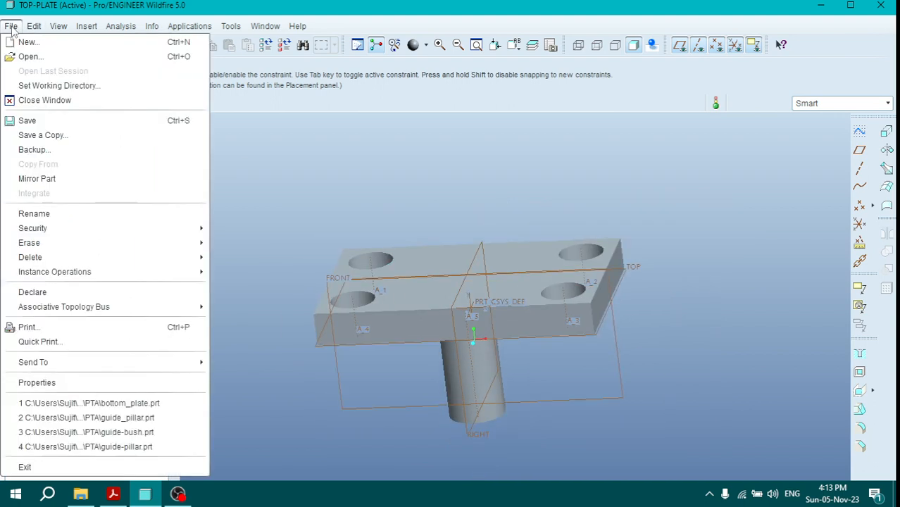
pyautogui.click(64, 384)
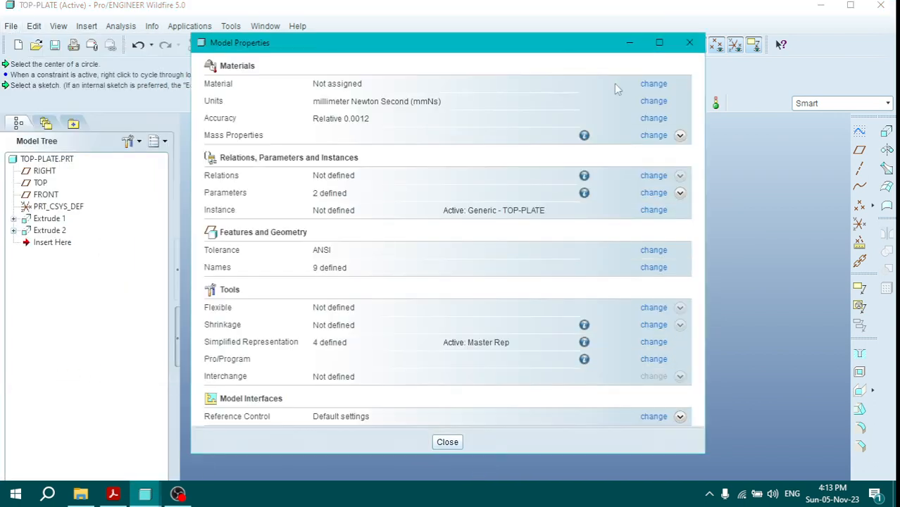
pyautogui.click(646, 78)
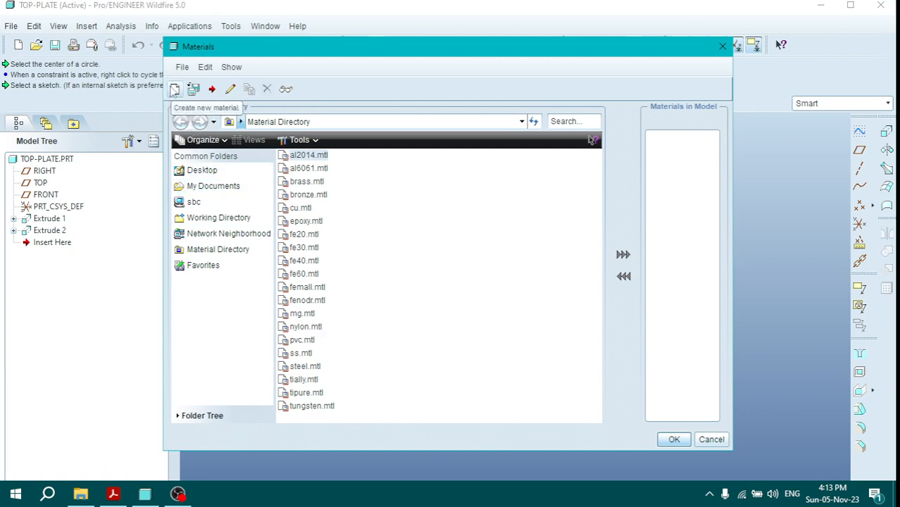
pyautogui.click(175, 89)
pyautogui.doubleClick(390, 90)
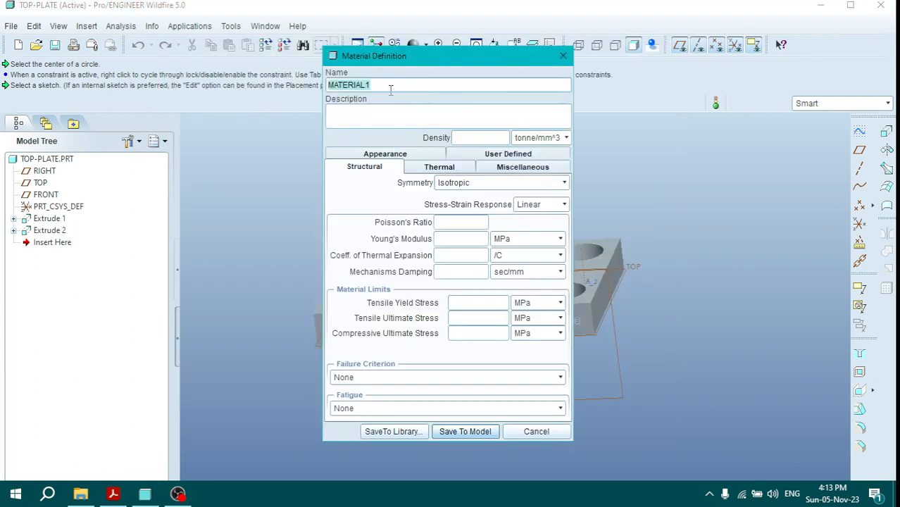
pyautogui.click(391, 90)
pyautogui.doubleClick(391, 90)
pyautogui.write('HIGH SPEED STEEL')
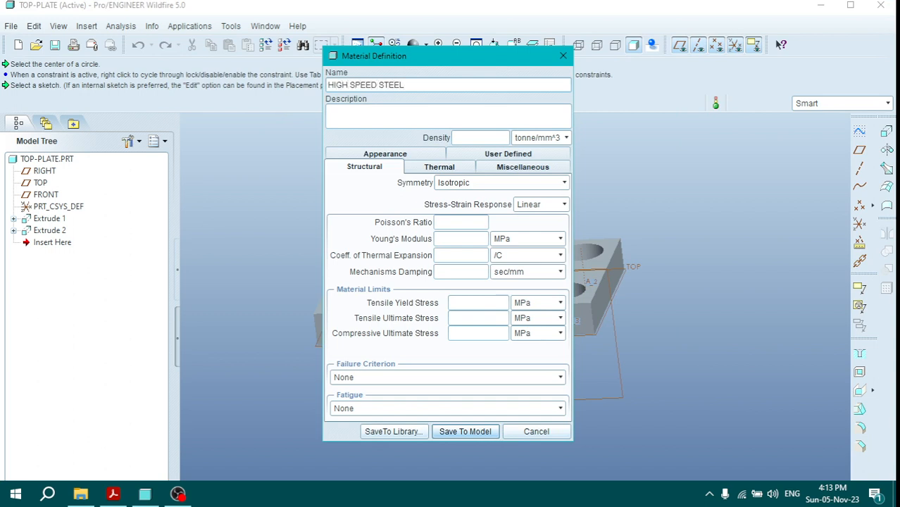
pyautogui.click(454, 431)
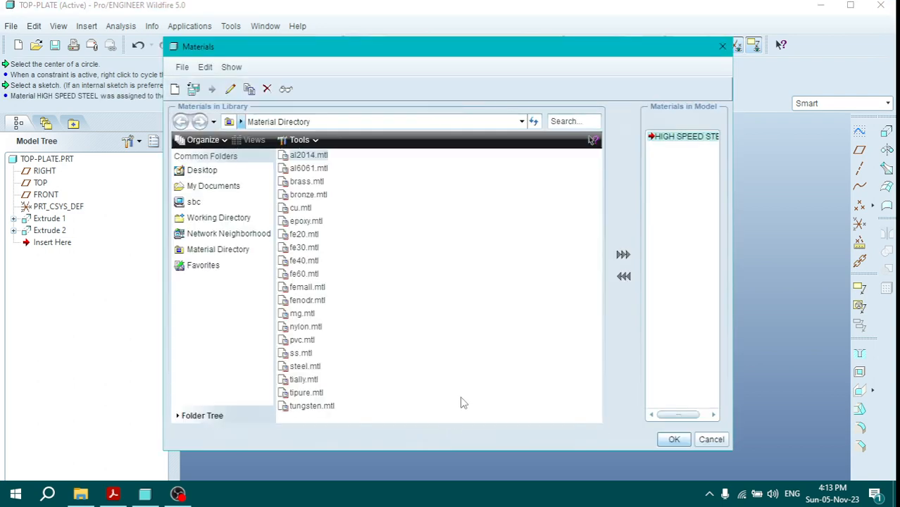
pyautogui.click(674, 440)
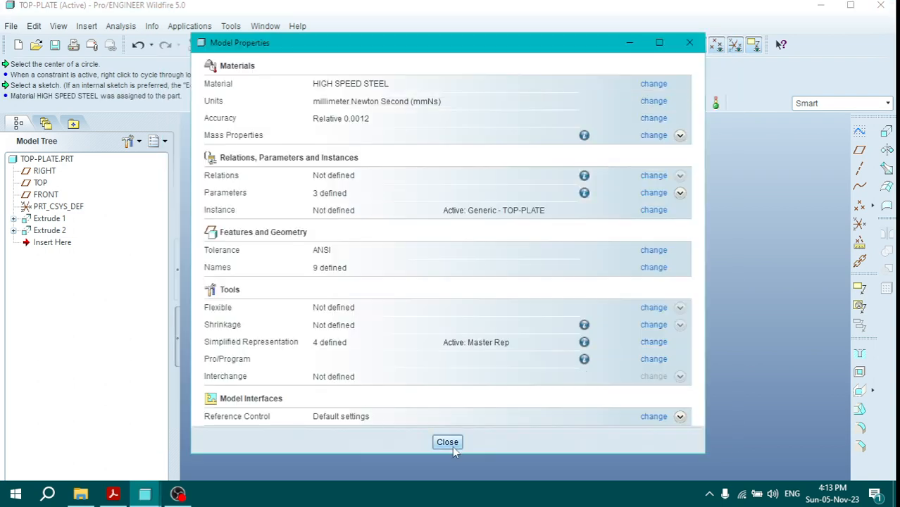
pyautogui.click(453, 445)
# - Save the top plate part and close its window
pyautogui.click(11, 26)
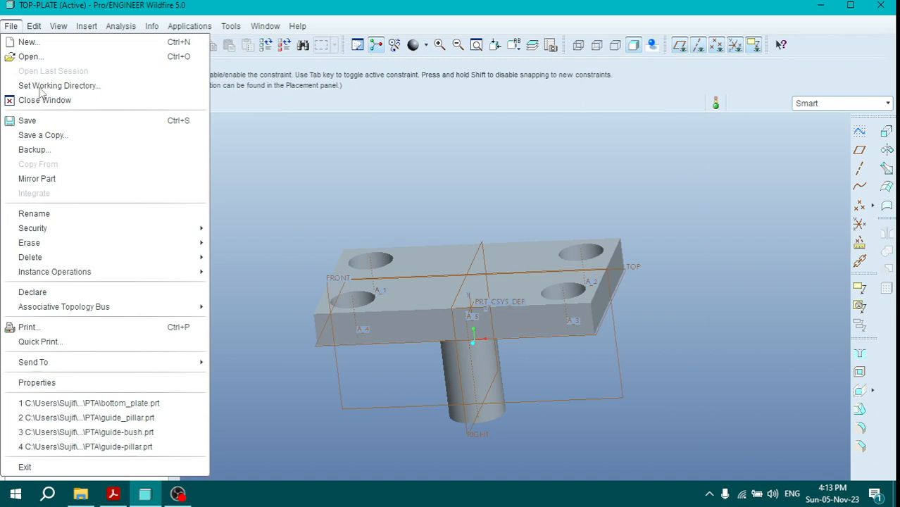
pyautogui.click(43, 125)
pyautogui.click(352, 457)
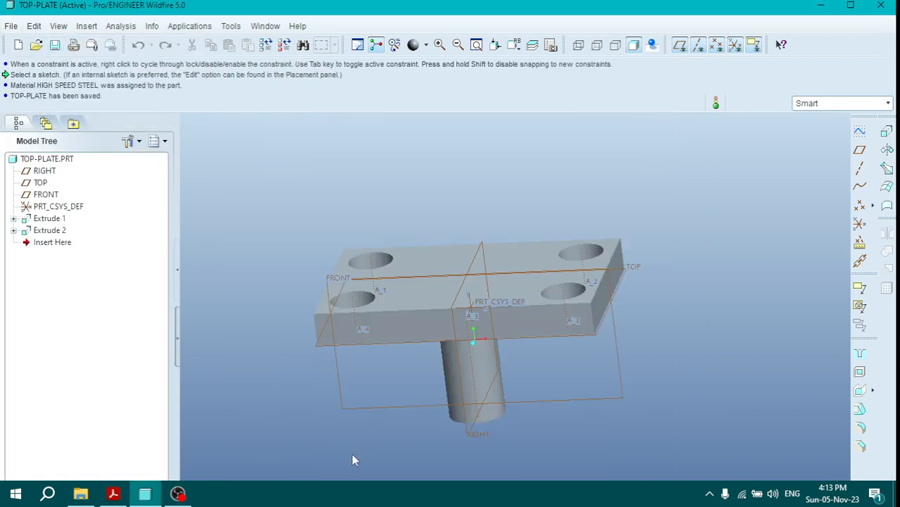
pyautogui.click(11, 26)
pyautogui.click(44, 100)
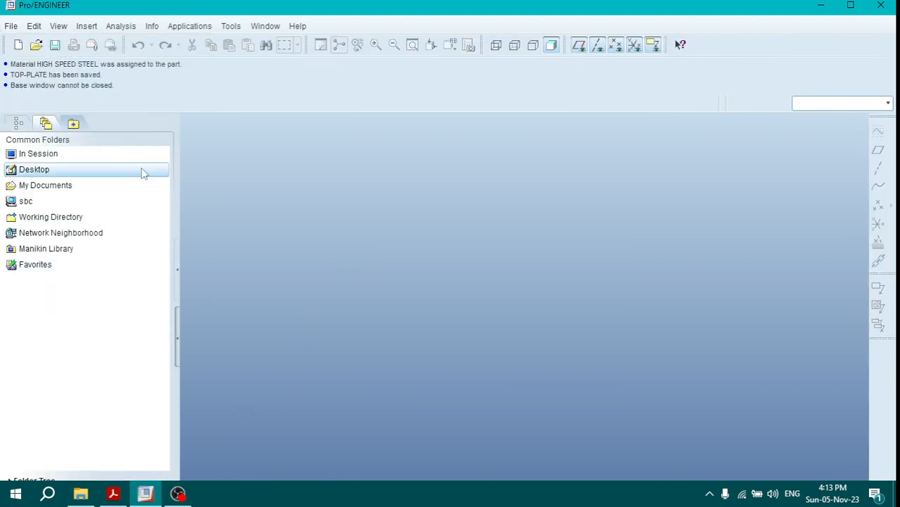
# - Open top-plate.prt from the PTA folder
pyautogui.click(12, 26)
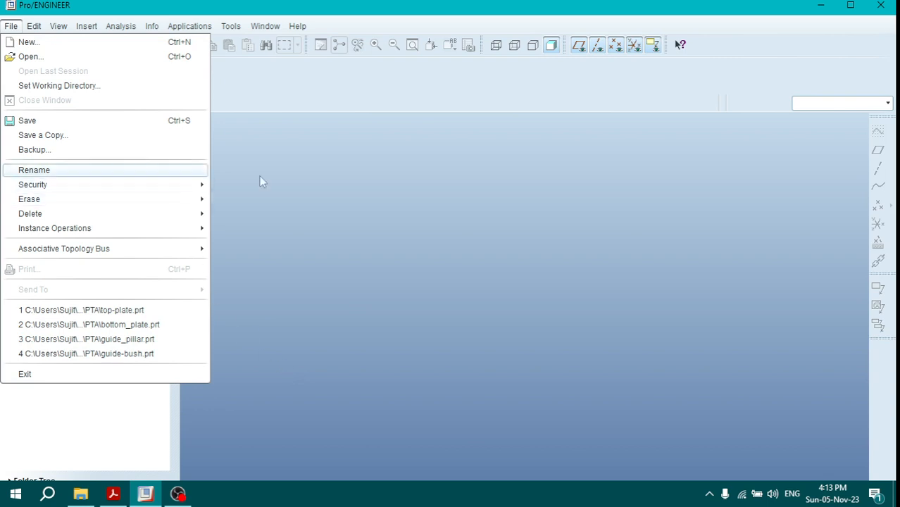
pyautogui.click(41, 56)
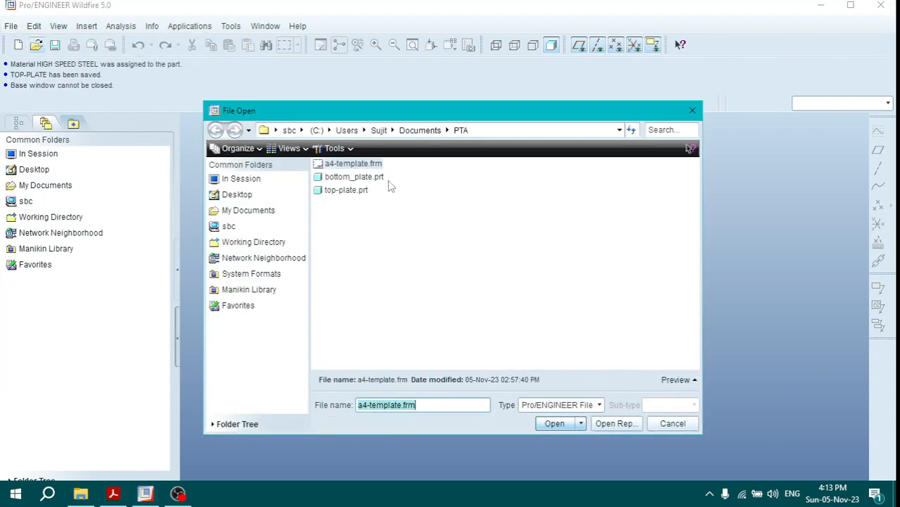
pyautogui.click(343, 190)
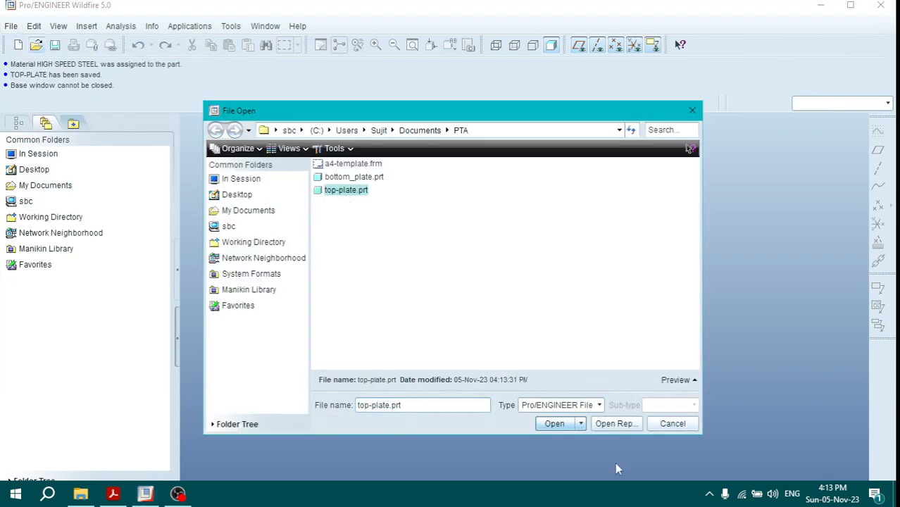
pyautogui.click(552, 425)
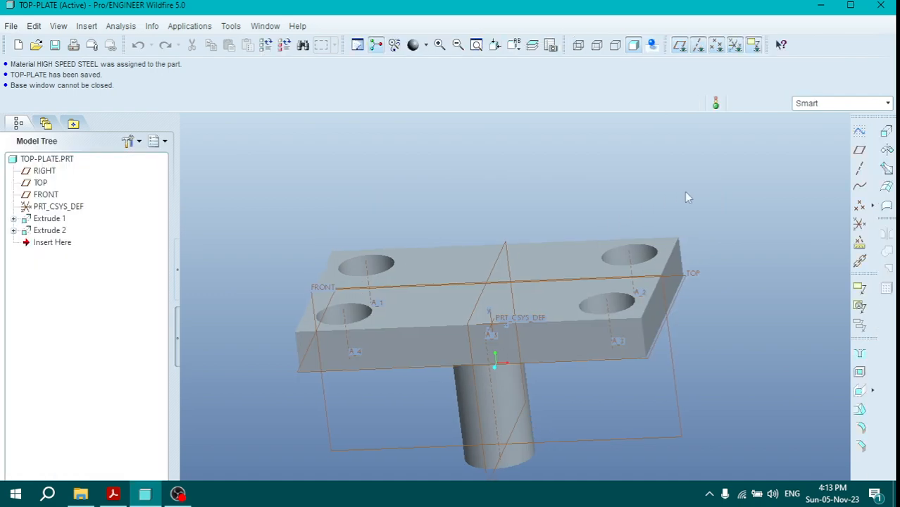
# - Apply the red appearance to the whole top plate, with the selection filter set to Part
pyautogui.click(425, 45)
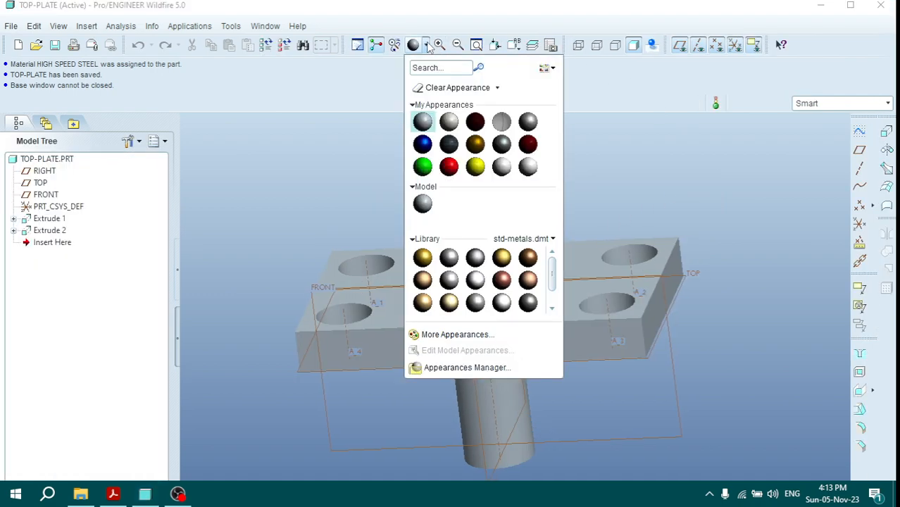
pyautogui.click(448, 166)
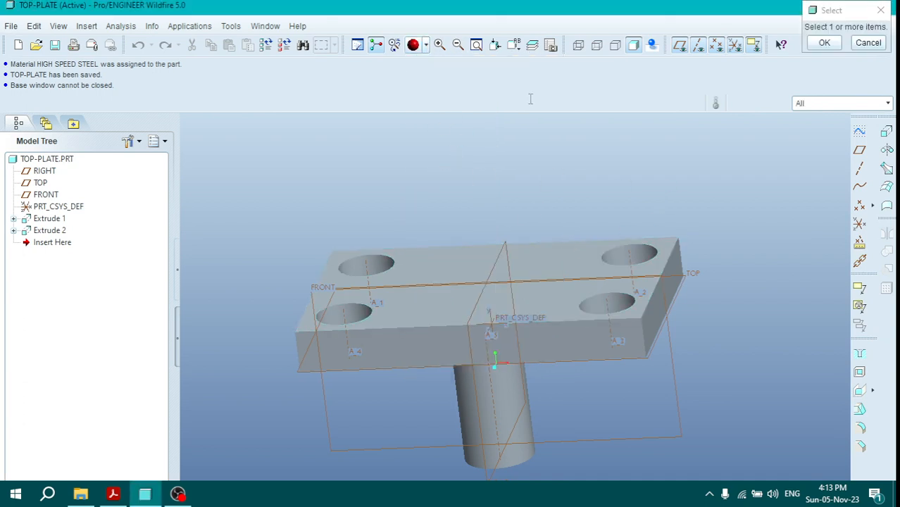
pyautogui.click(818, 106)
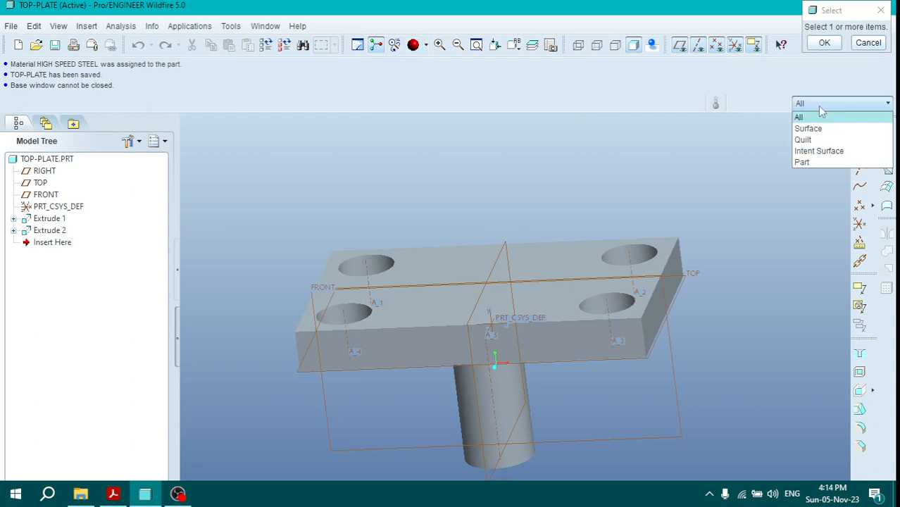
pyautogui.click(802, 163)
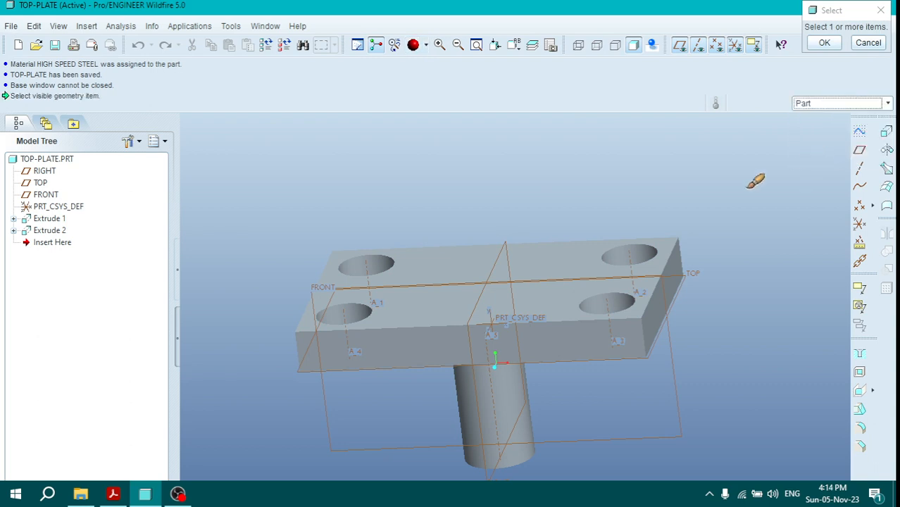
pyautogui.click(540, 263)
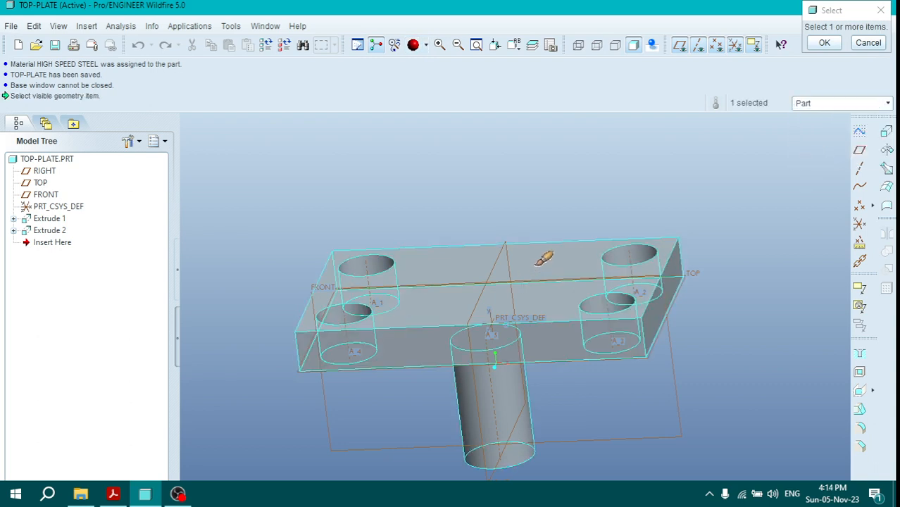
pyautogui.middleClick(564, 194)
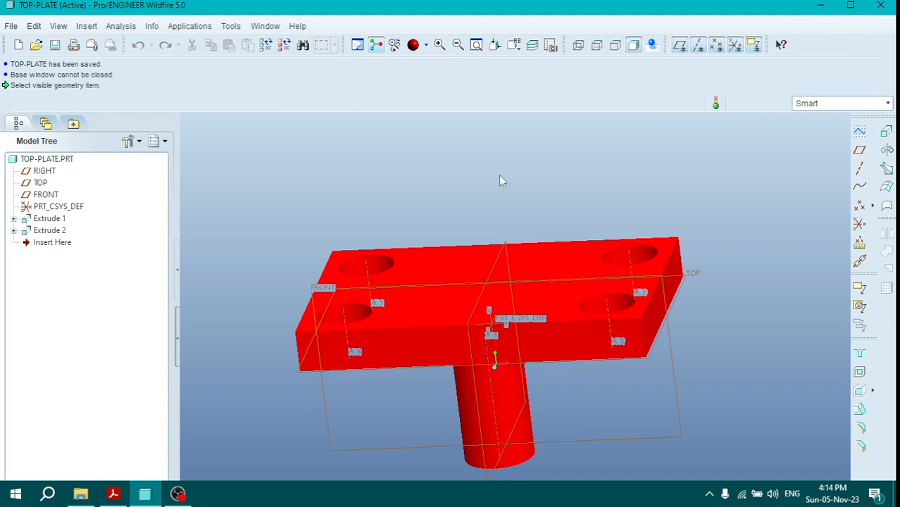
# - Save the recoloured top plate in the PTA folder and close its window
pyautogui.click(11, 26)
pyautogui.click(28, 121)
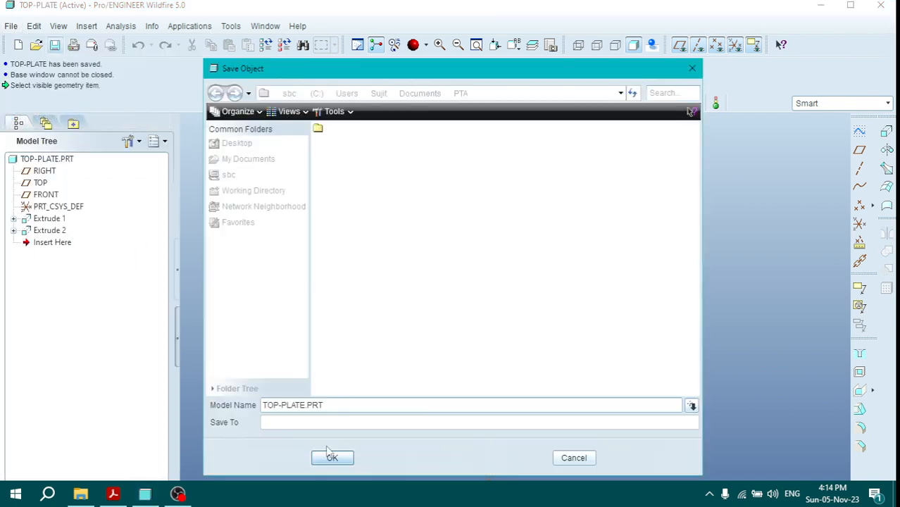
pyautogui.click(330, 456)
pyautogui.click(11, 26)
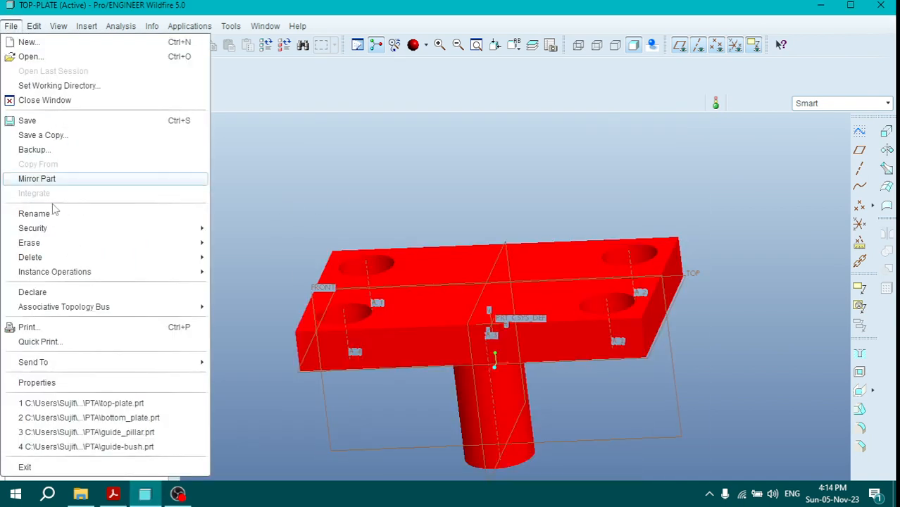
pyautogui.click(35, 100)
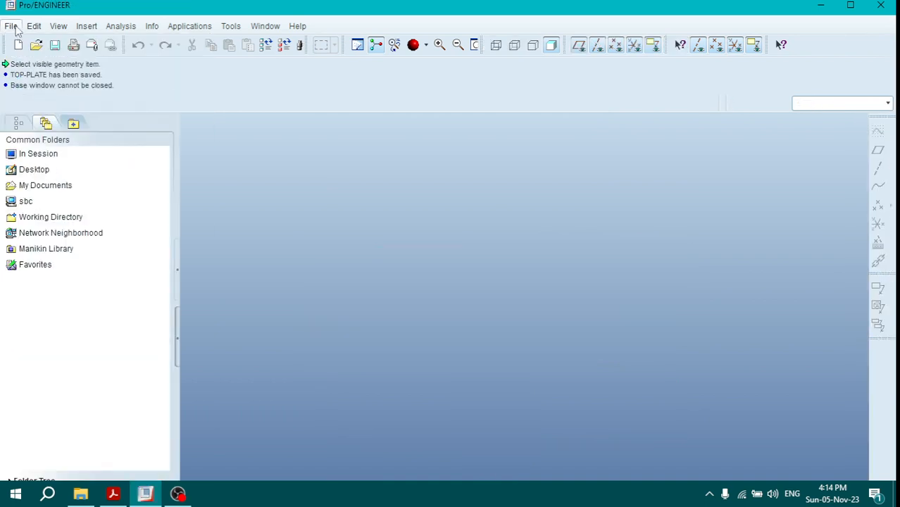
# - Preview bottom_plate.prt in the PTA folder and open it
pyautogui.click(35, 44)
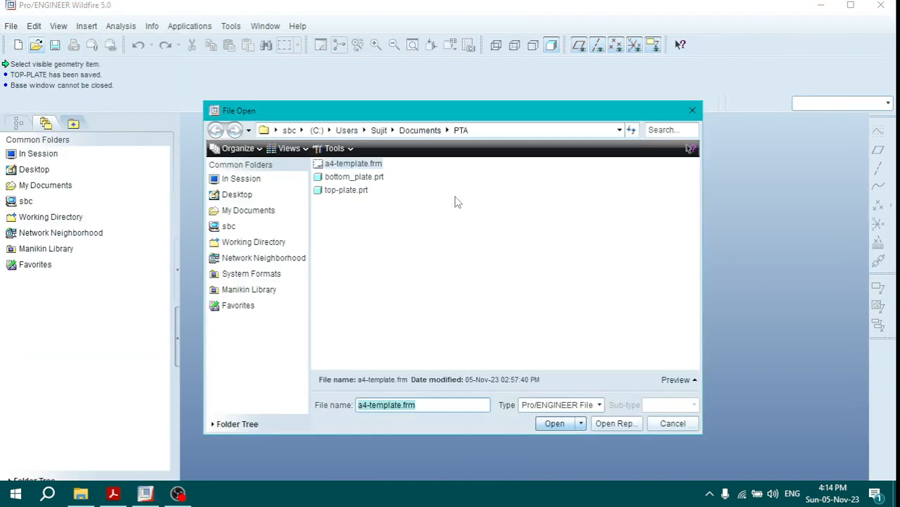
pyautogui.click(352, 176)
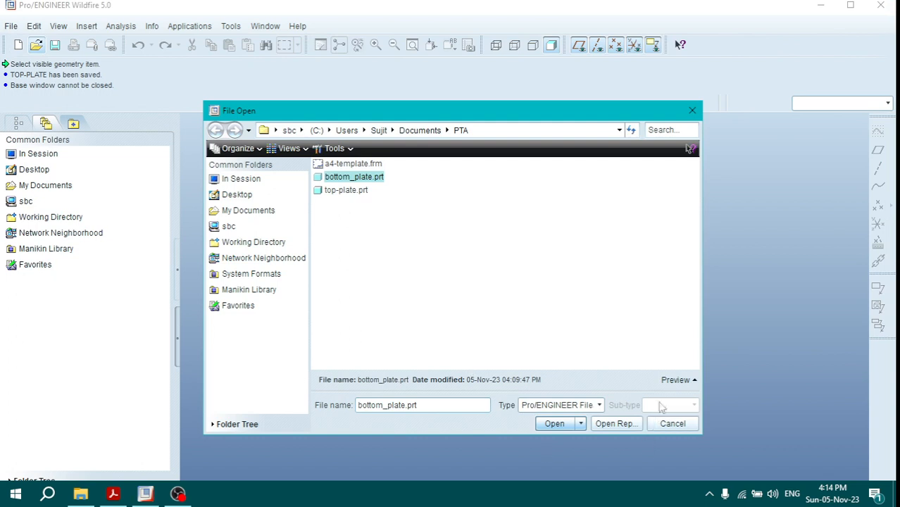
pyautogui.click(677, 380)
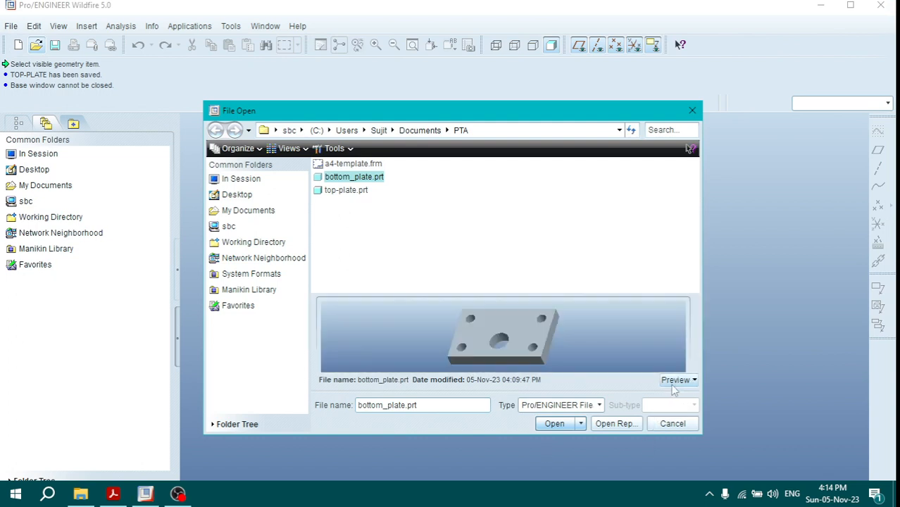
pyautogui.click(553, 423)
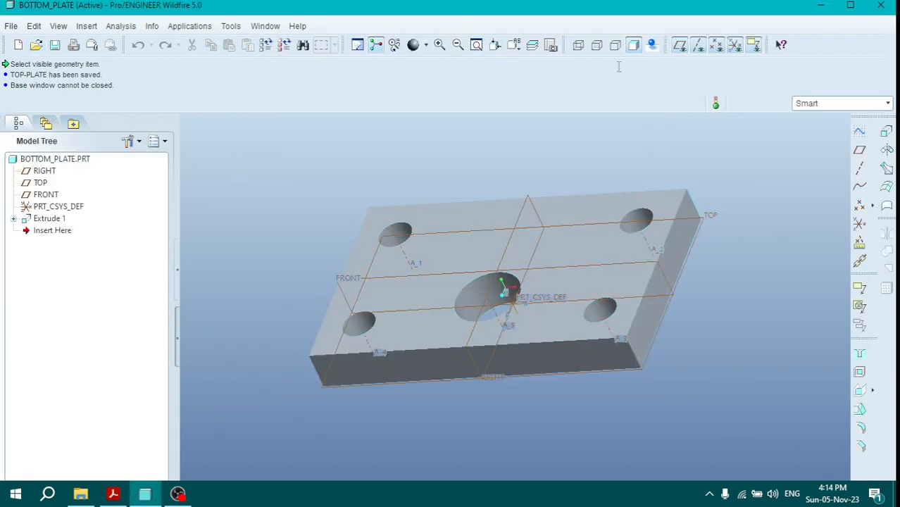
# - Apply the green appearance to the whole bottom plate, with the selection filter set to Part
pyautogui.click(425, 44)
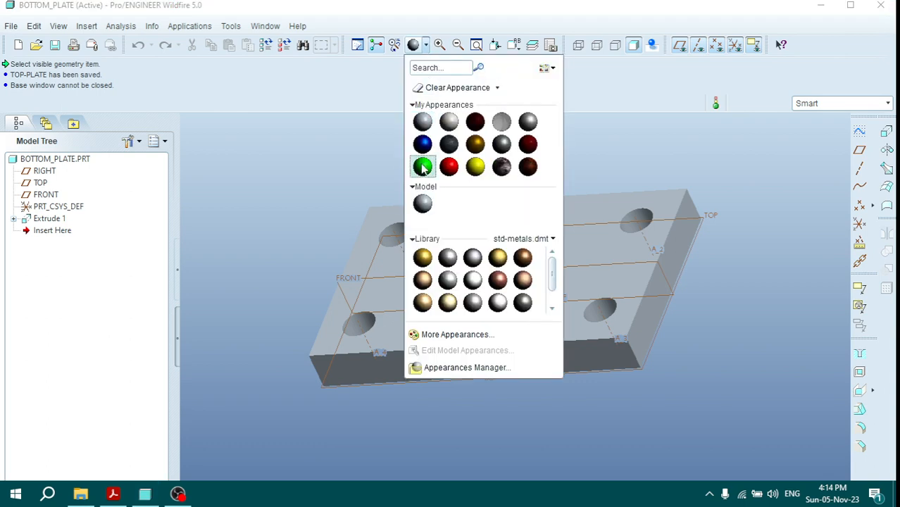
pyautogui.click(423, 167)
pyautogui.click(835, 106)
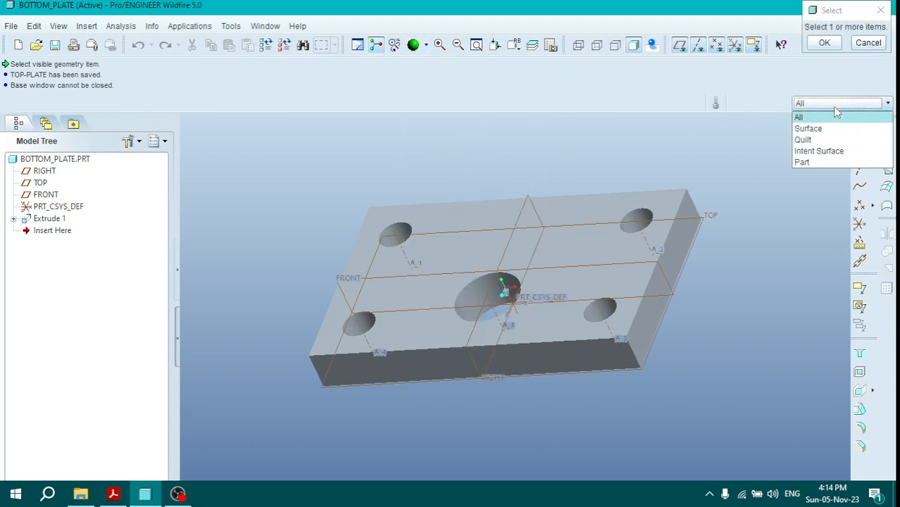
pyautogui.click(810, 162)
pyautogui.click(549, 210)
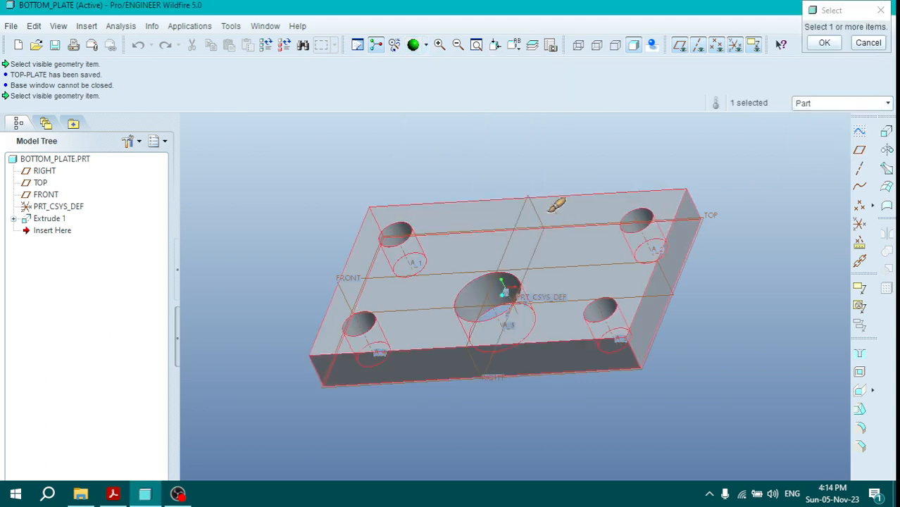
pyautogui.middleClick(629, 153)
# - Save the green bottom plate part and close its window
pyautogui.click(11, 26)
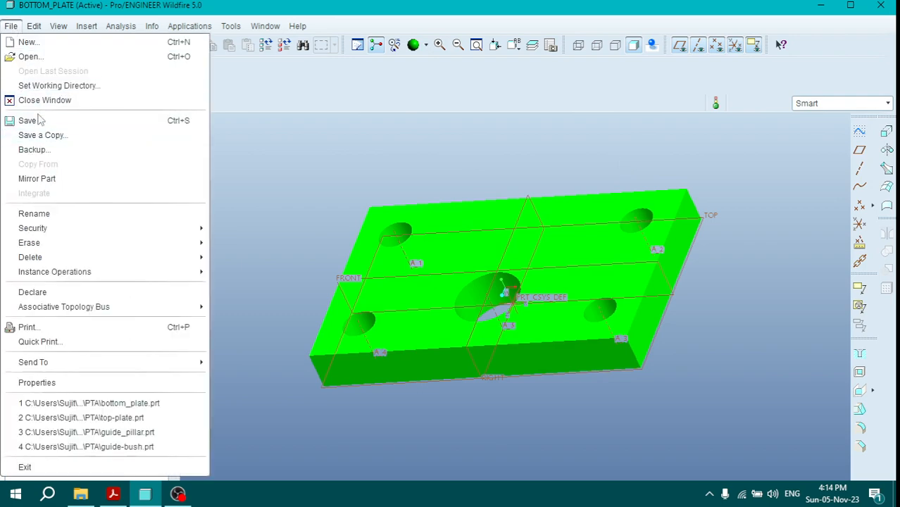
pyautogui.click(41, 120)
pyautogui.click(332, 457)
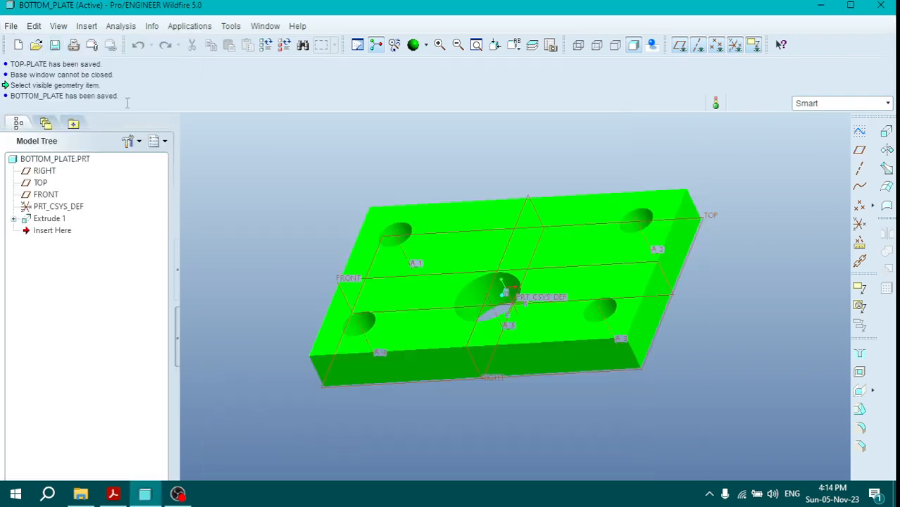
pyautogui.click(11, 26)
pyautogui.click(37, 99)
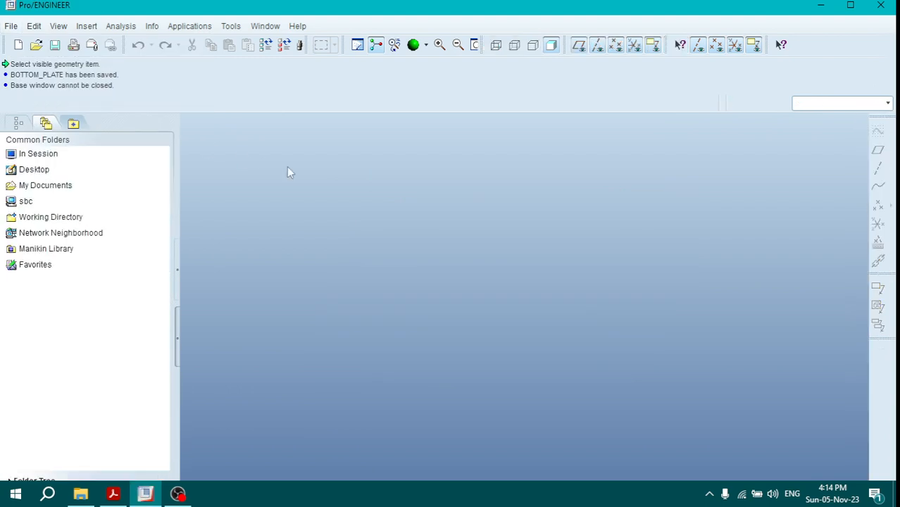
# - Create a new solid part named Guide-Pillar with the mmns_part_solid template instead of the default one
pyautogui.click(17, 44)
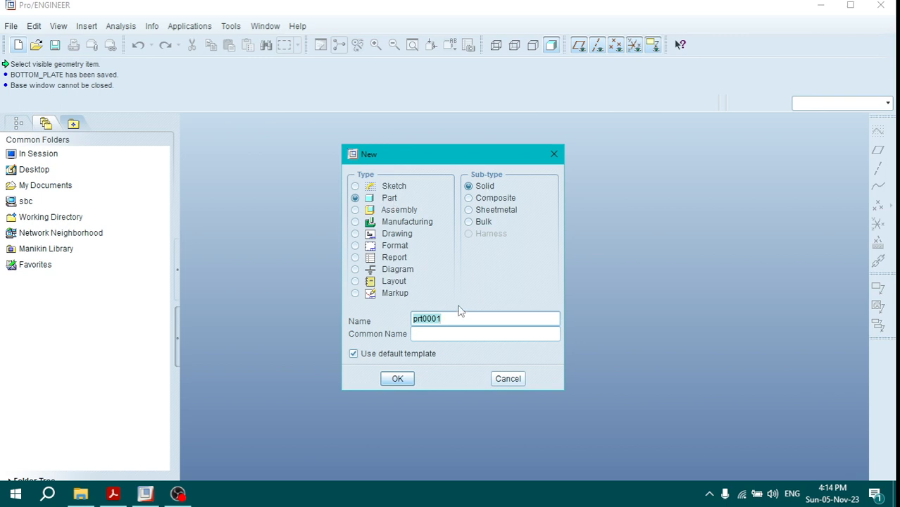
pyautogui.write('Guide-Pillar')
pyautogui.click(423, 353)
pyautogui.click(388, 378)
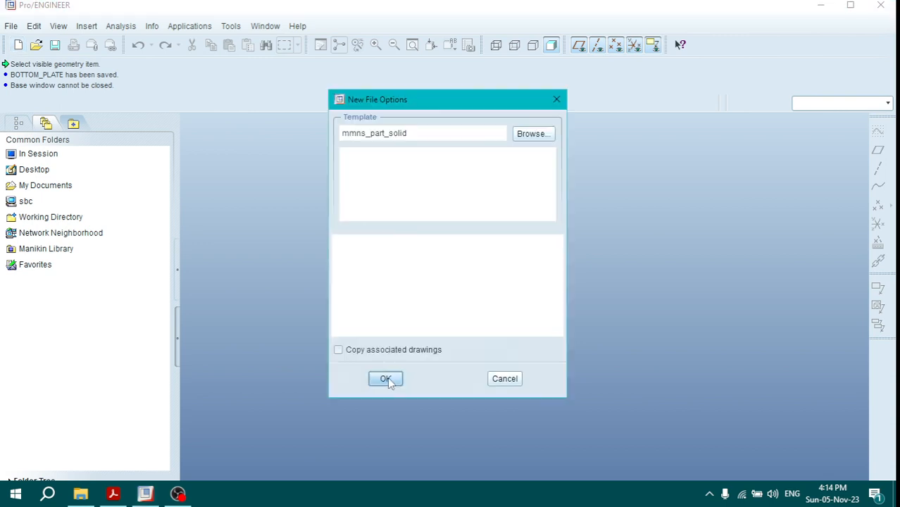
pyautogui.click(380, 192)
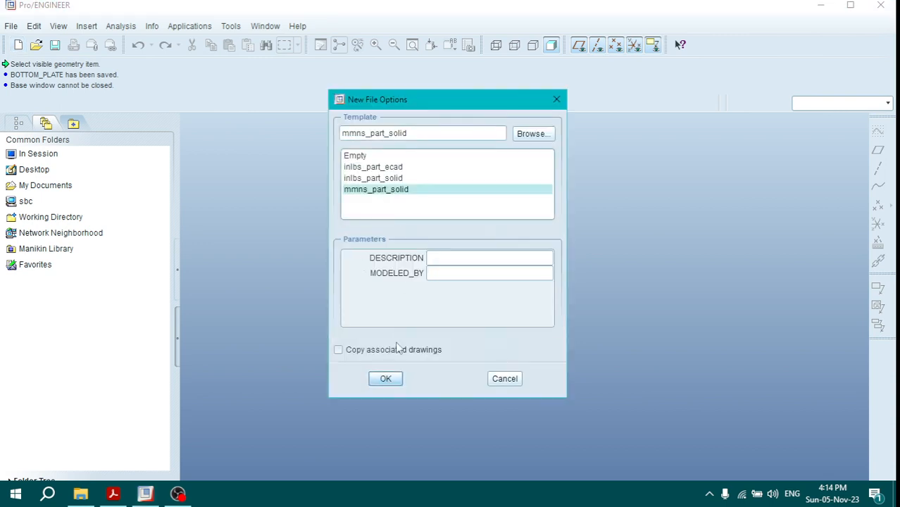
pyautogui.click(386, 379)
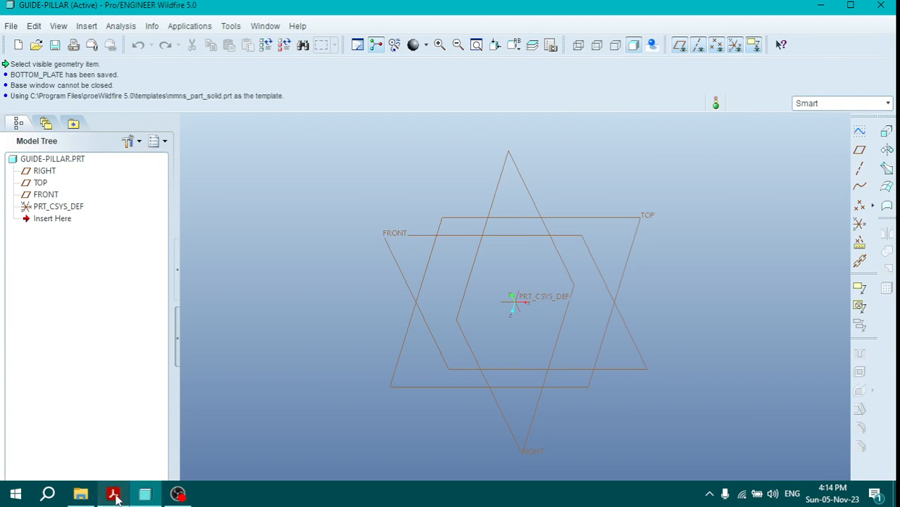
# - Check the GuidePillar drawing's length, diameter and chamfer in the assignment PDF, and return to Pro/ENGINEER
pyautogui.click(118, 498)
pyautogui.scroll(-3, 497, 353)
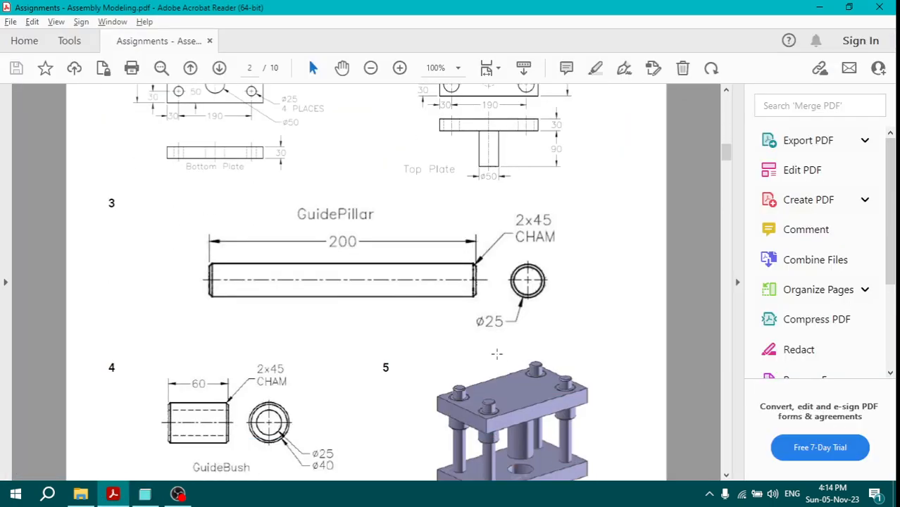
pyautogui.scroll(-3, 497, 353)
pyautogui.scroll(3, 315, 358)
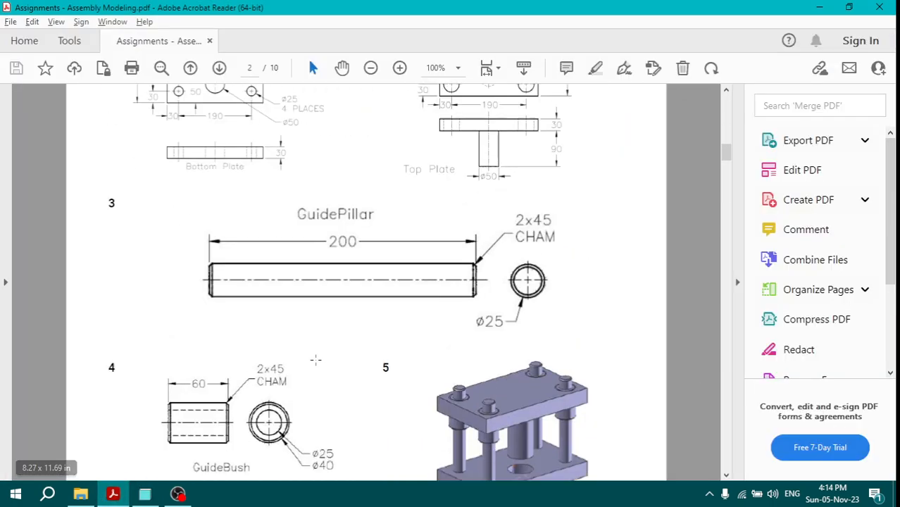
pyautogui.click(145, 495)
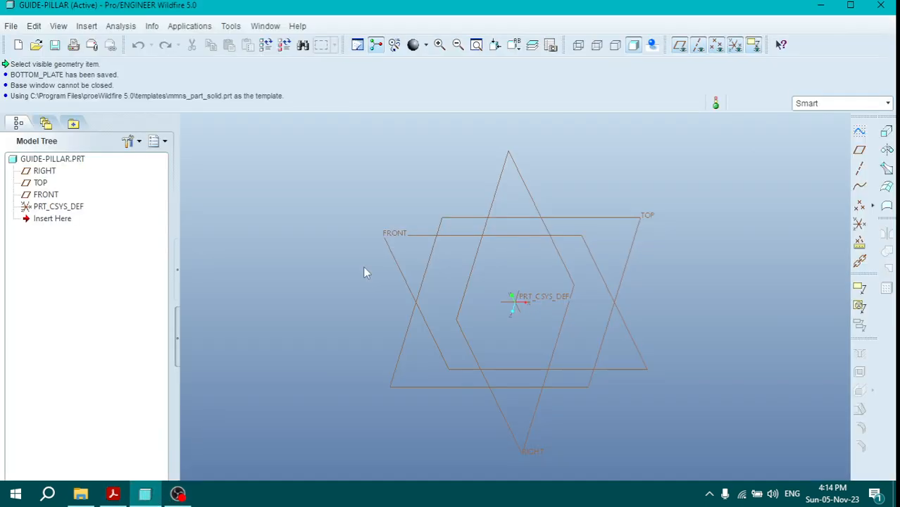
# - Begin a solid extrusion with an internal sketch on the TOP plane, using RIGHT as the right-facing orientation reference
pyautogui.click(886, 132)
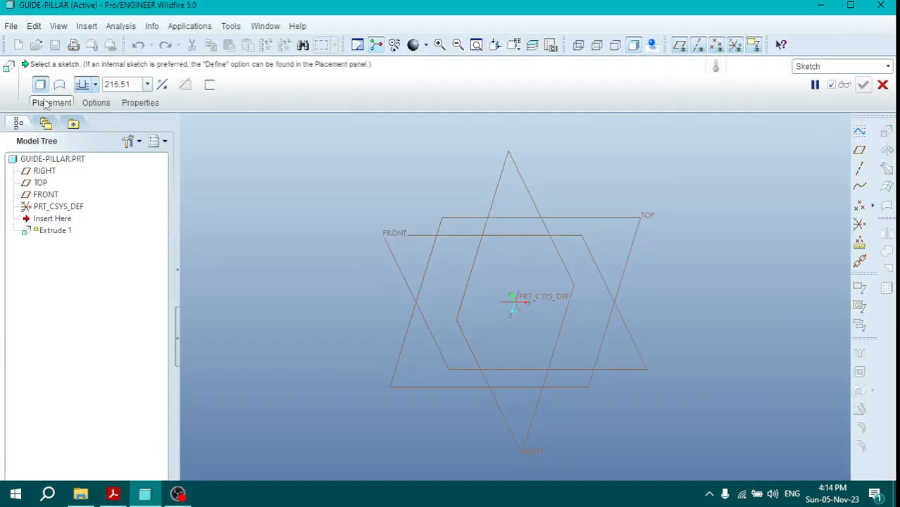
pyautogui.click(46, 104)
pyautogui.click(163, 146)
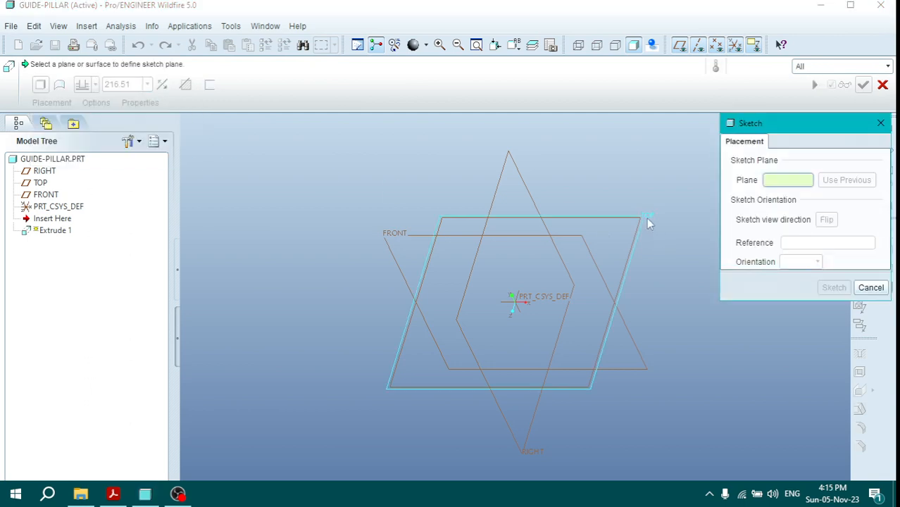
pyautogui.click(647, 223)
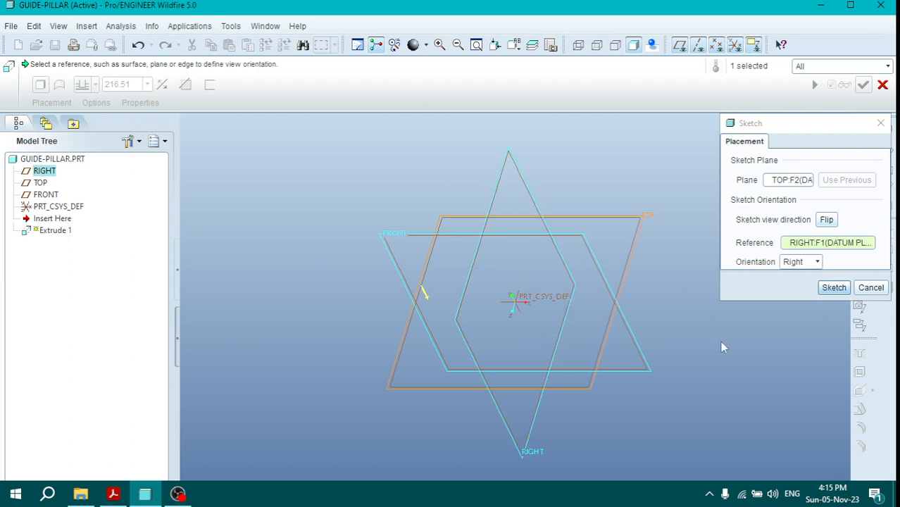
pyautogui.click(825, 288)
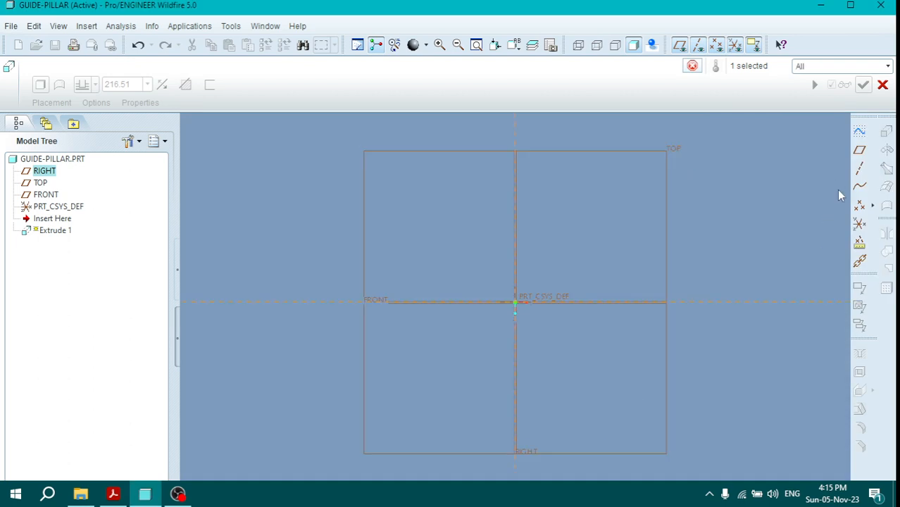
# - Sketch a circle centred on the origin, set its diameter to 25 mm and finish the sketch
pyautogui.click(850, 204)
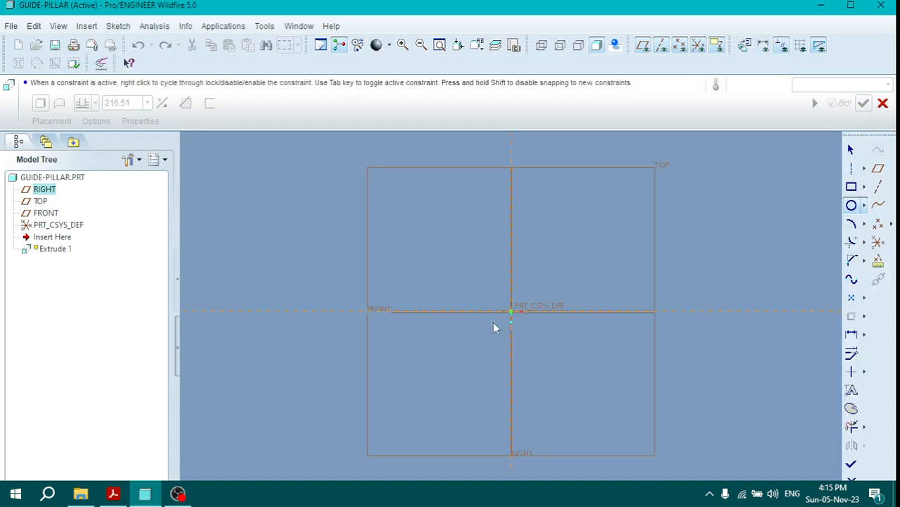
pyautogui.middleClick(462, 263)
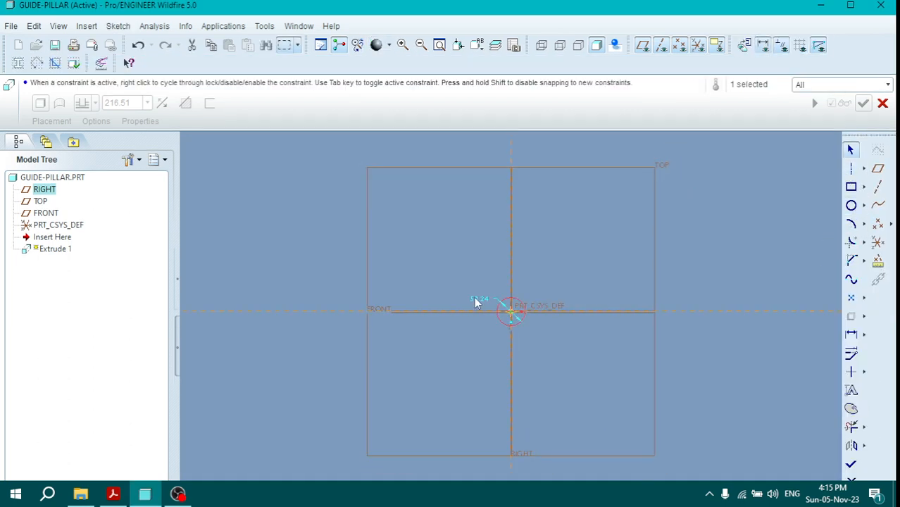
pyautogui.doubleClick(476, 299)
pyautogui.write('25')
pyautogui.press('Return')
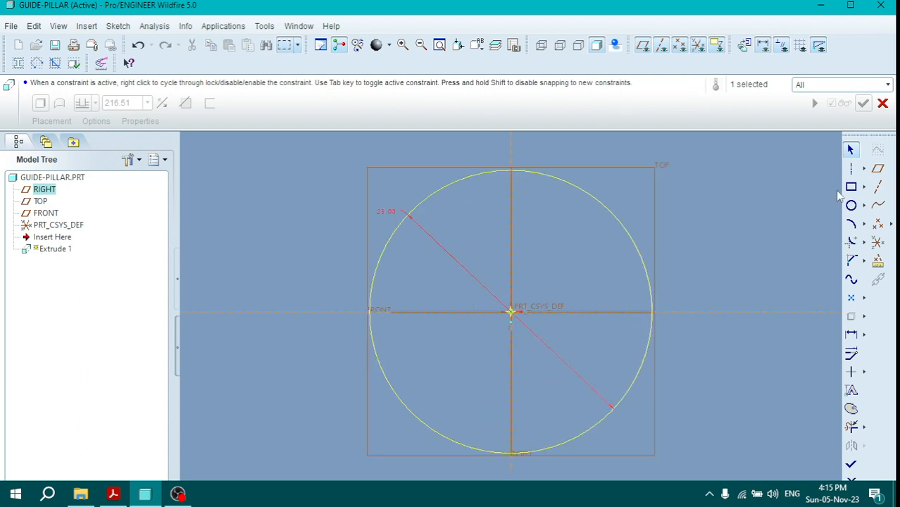
pyautogui.click(836, 461)
pyautogui.click(851, 463)
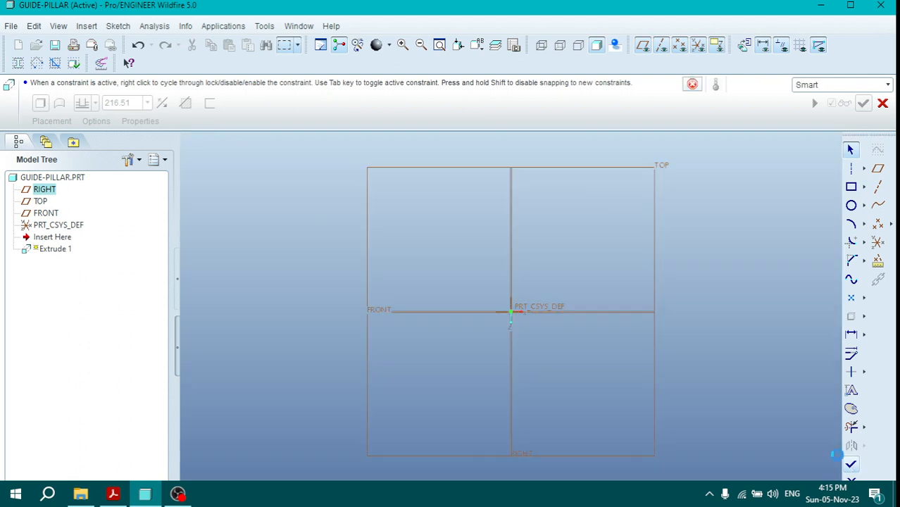
# - Extrude the circle to a depth of 200 mm and show the pillar in the standard 3D orientation
pyautogui.click(127, 83)
pyautogui.write('200')
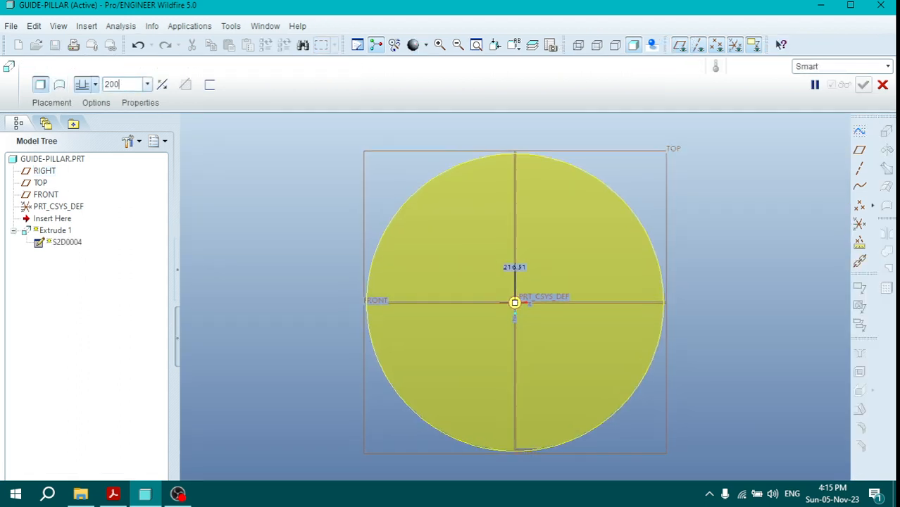
pyautogui.press('Return')
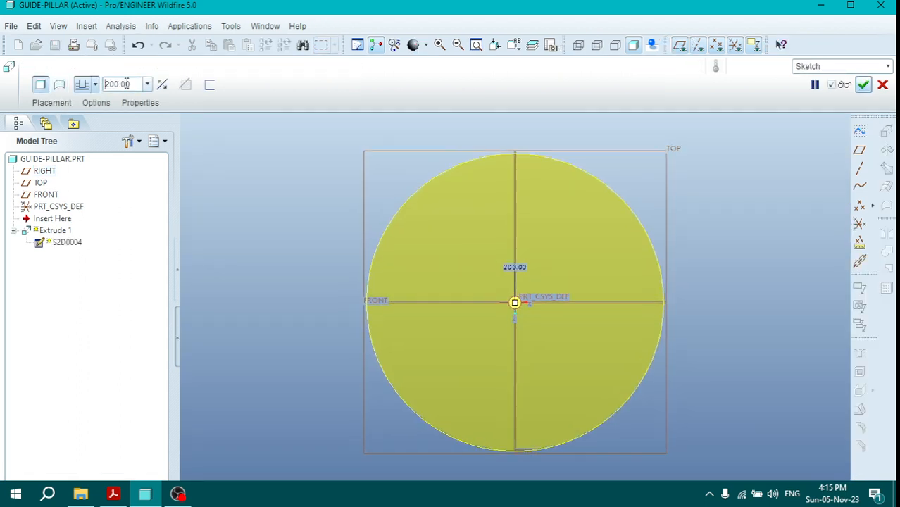
pyautogui.click(863, 85)
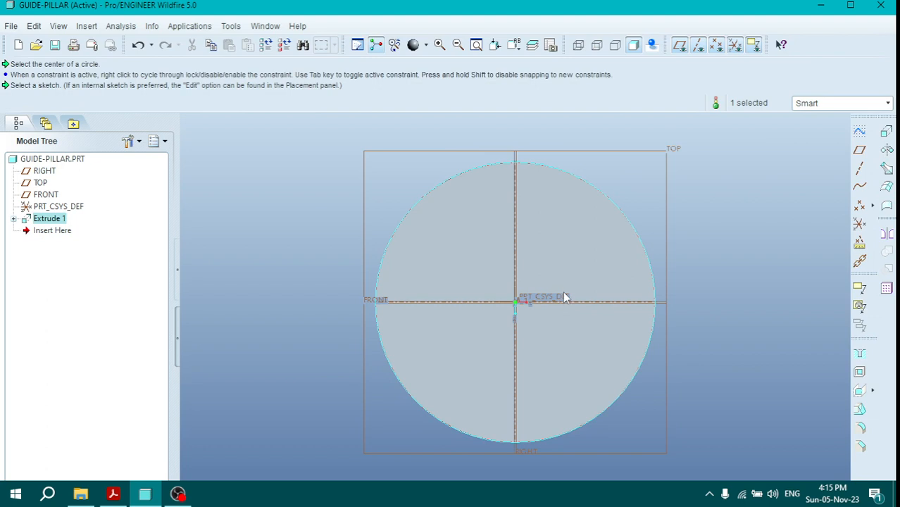
pyautogui.click(513, 44)
pyautogui.click(542, 76)
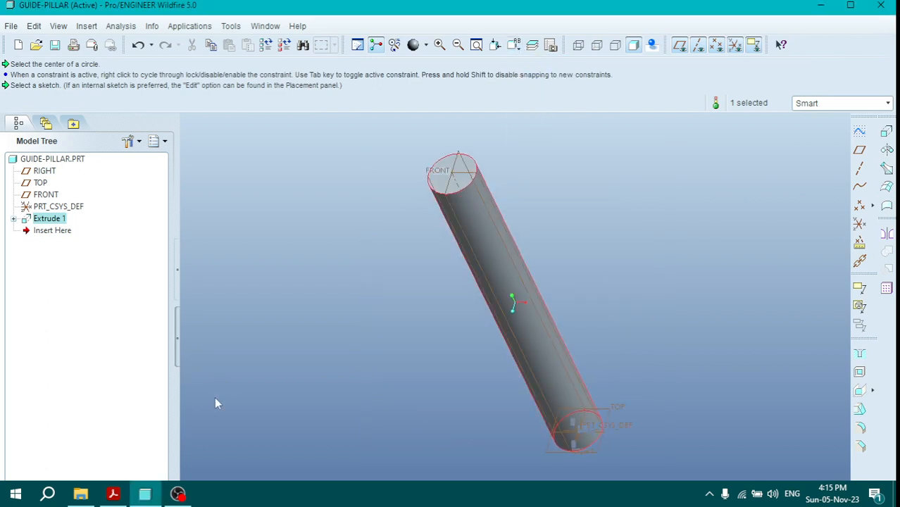
# - Look up the guide pillar's chamfer callout in the assignment PDF and return to Pro/ENGINEER
pyautogui.hotkey('alt', 'p')
pyautogui.press('Down')
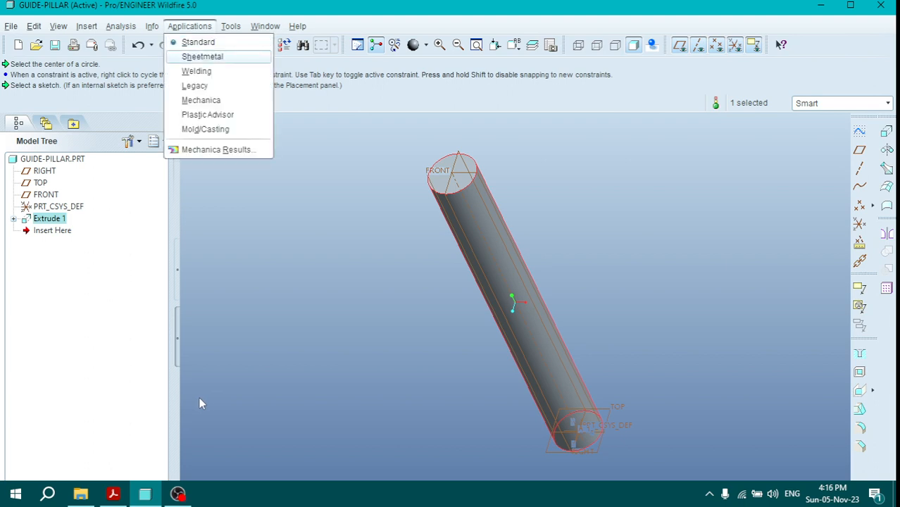
pyautogui.click(112, 492)
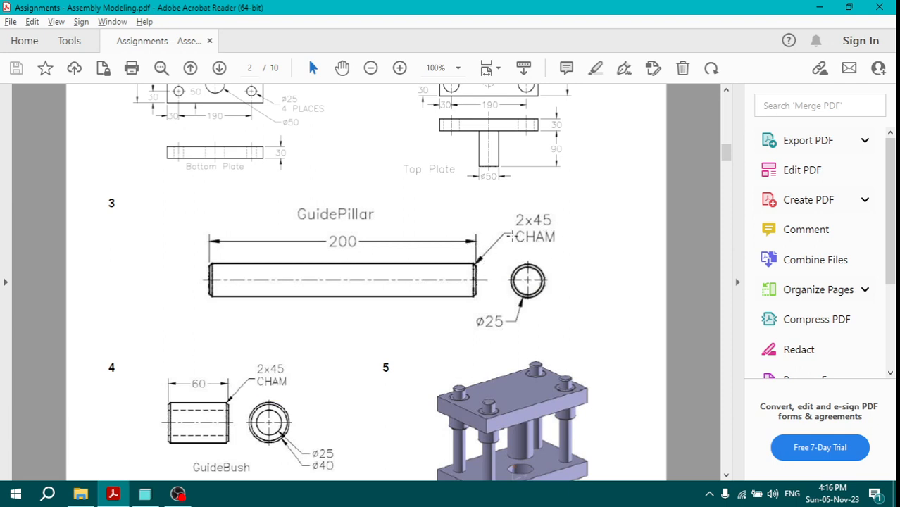
pyautogui.moveTo(492, 203); pyautogui.dragTo(570, 245)
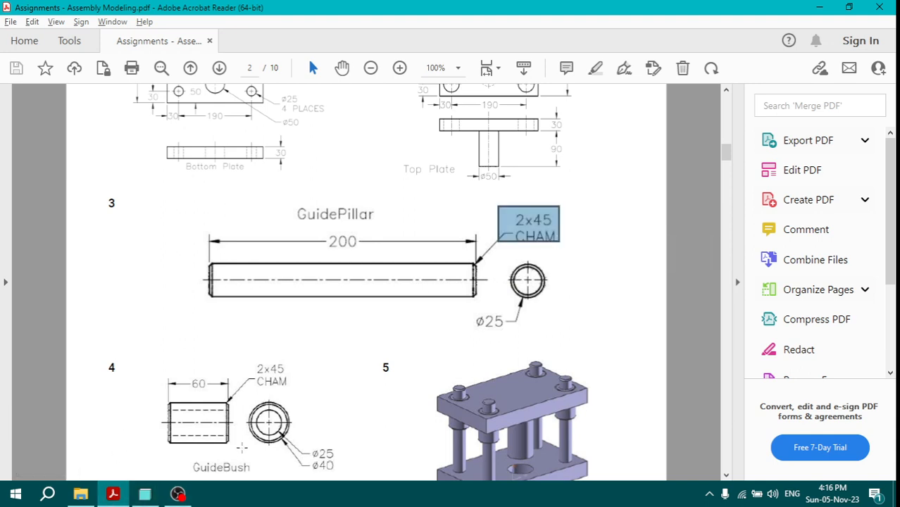
pyautogui.click(145, 495)
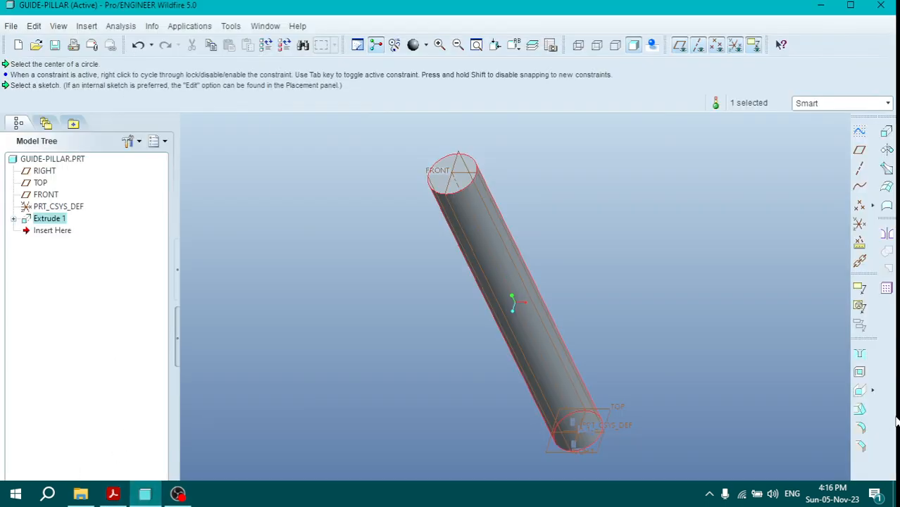
# - Chamfer the circular edges at both ends of the pillar using the 45 x D scheme with D set to 2 mm
pyautogui.click(858, 447)
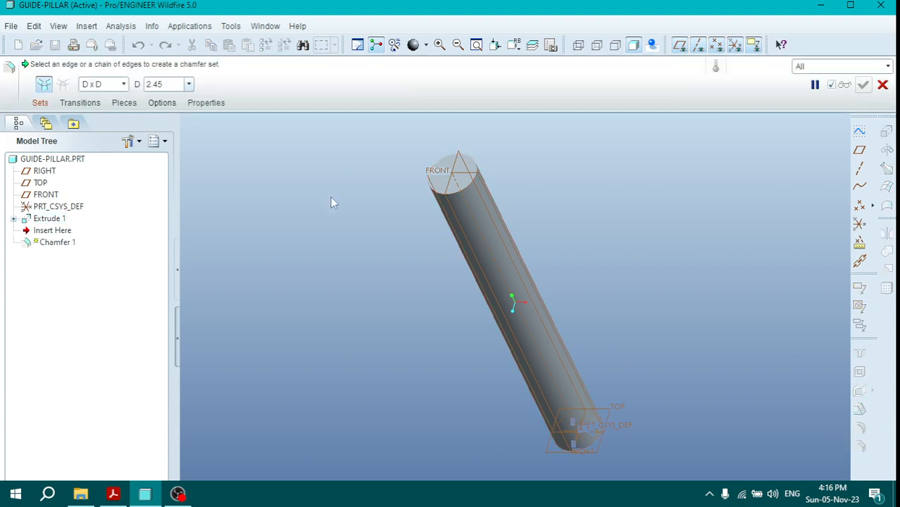
pyautogui.click(113, 84)
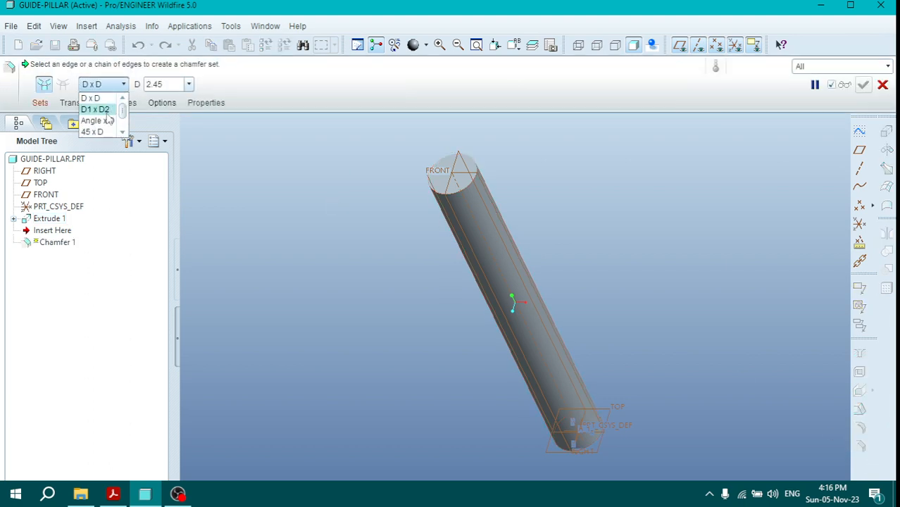
pyautogui.click(102, 133)
pyautogui.doubleClick(172, 84)
pyautogui.write('2')
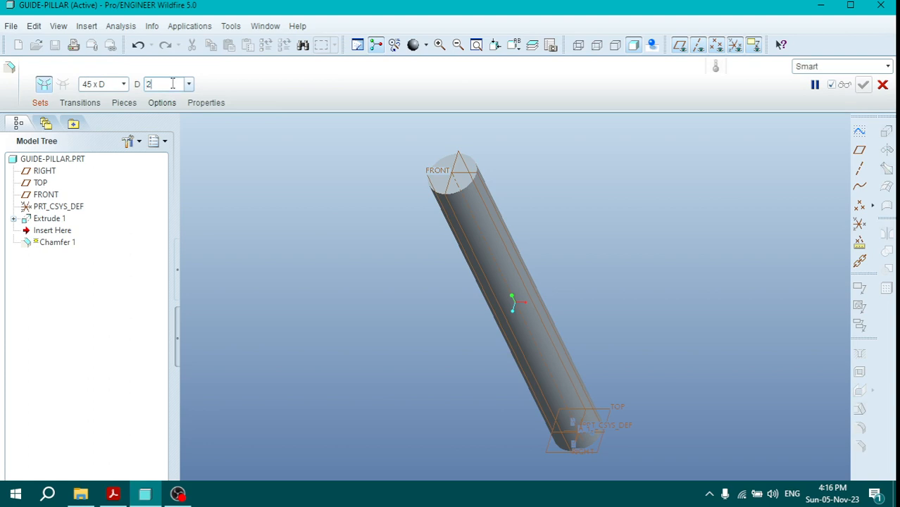
pyautogui.click(473, 167)
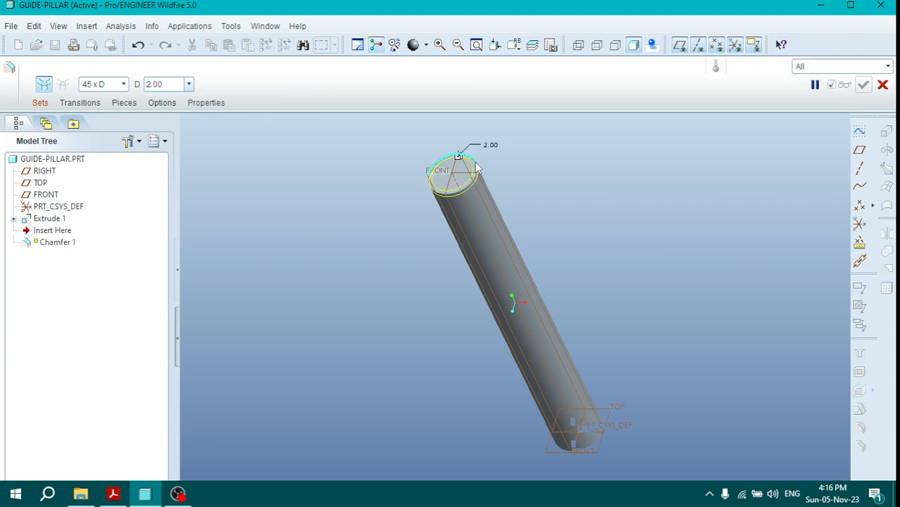
pyautogui.keyDown('ctrl'); pyautogui.click(596, 442); pyautogui.keyUp('ctrl')
pyautogui.middleClick(677, 248)
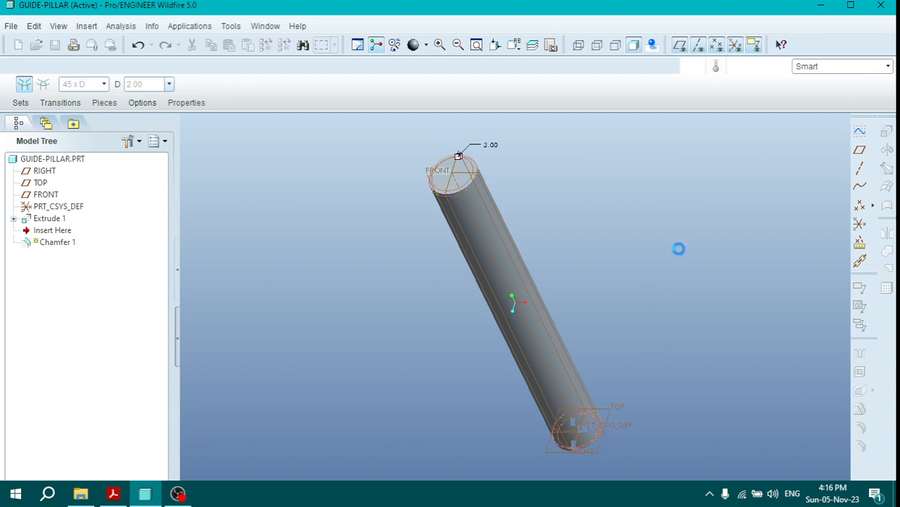
# - Create a new material named HIGH CARBON STEEL in the model properties and assign it to the guide pillar
pyautogui.click(10, 26)
pyautogui.click(56, 383)
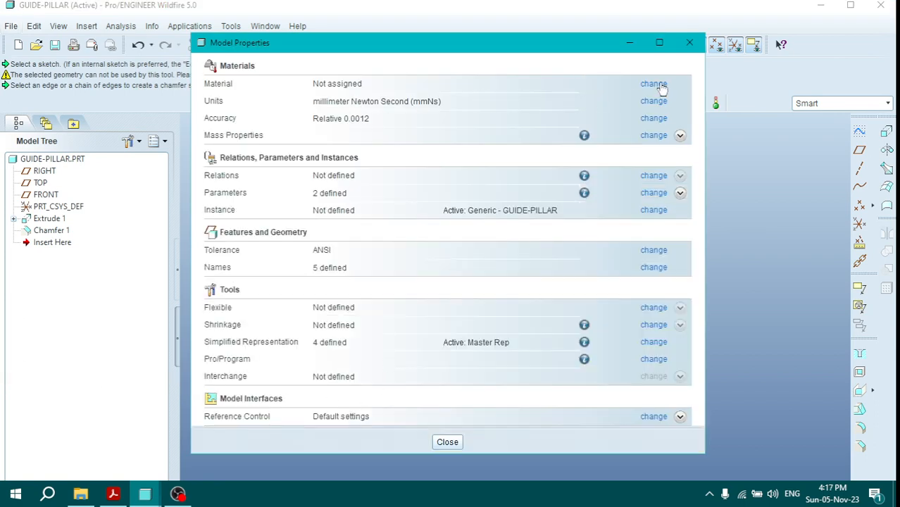
pyautogui.click(655, 84)
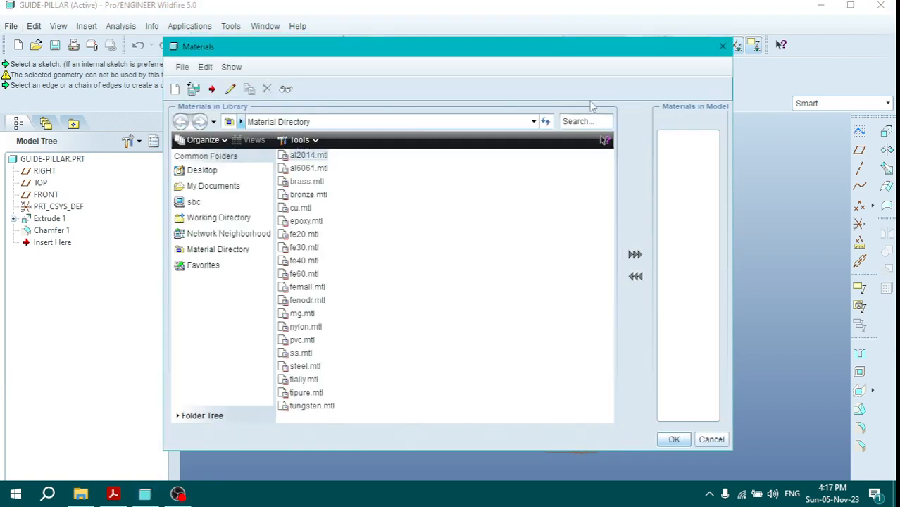
pyautogui.click(175, 89)
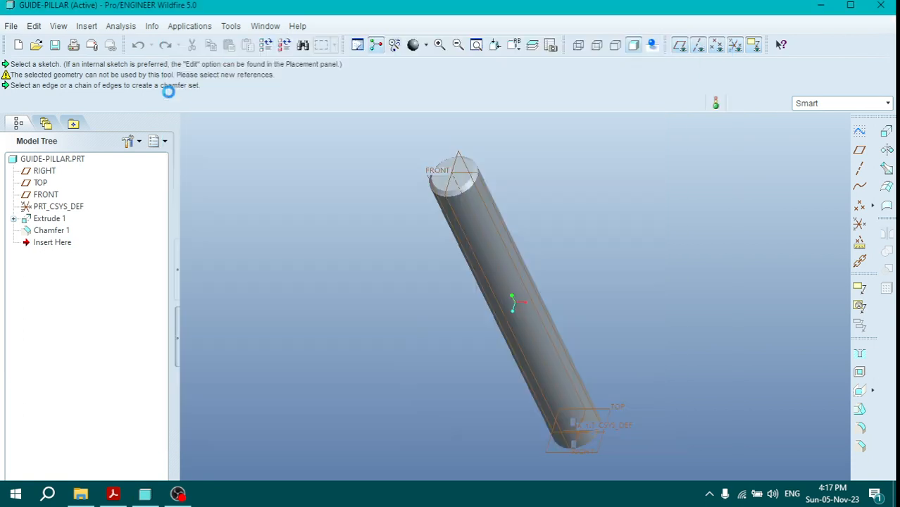
pyautogui.doubleClick(369, 85)
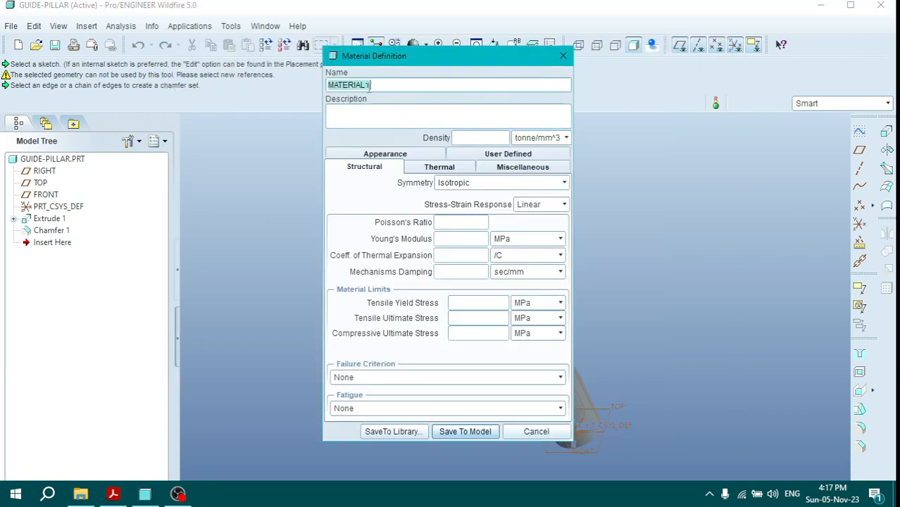
pyautogui.write('HIGH CAR')
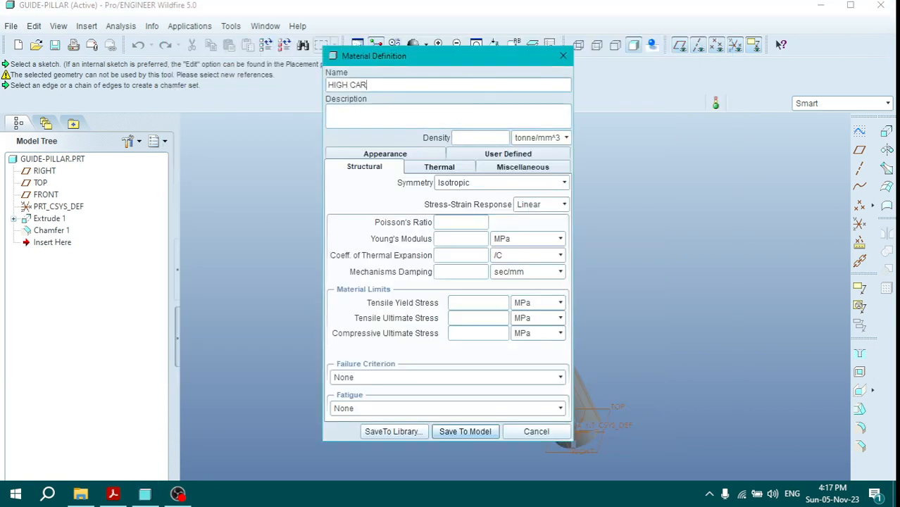
pyautogui.write('BON STEE')
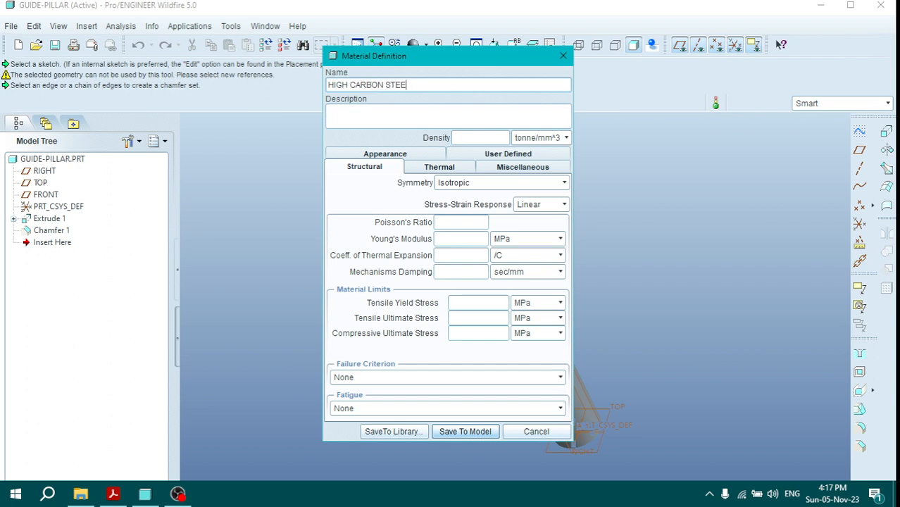
pyautogui.write('L')
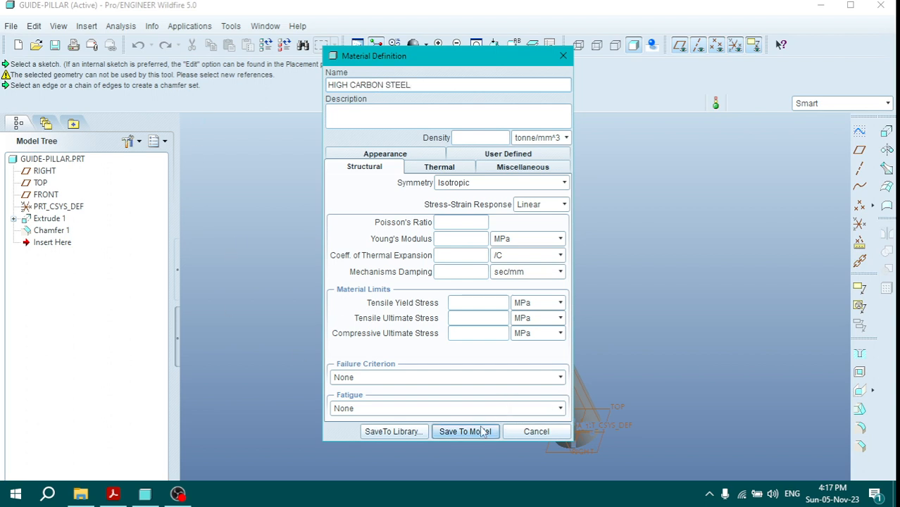
pyautogui.click(464, 431)
pyautogui.click(674, 439)
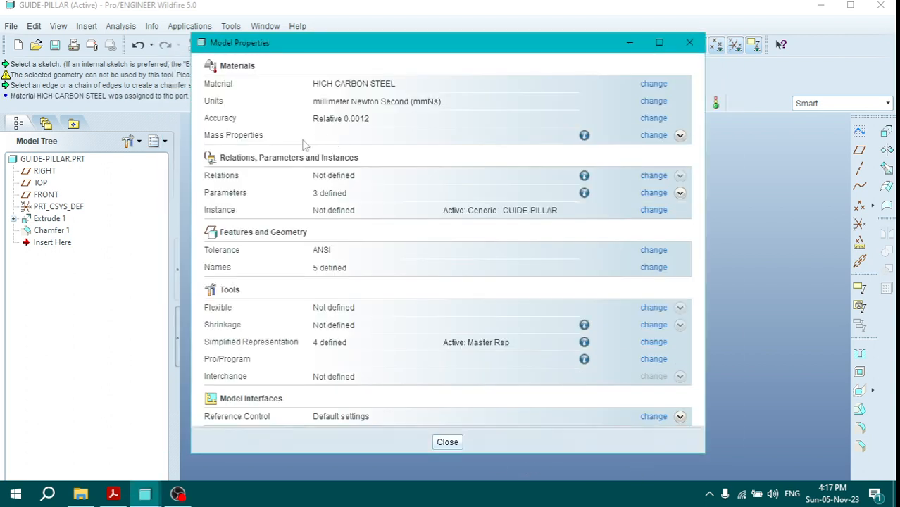
pyautogui.click(446, 443)
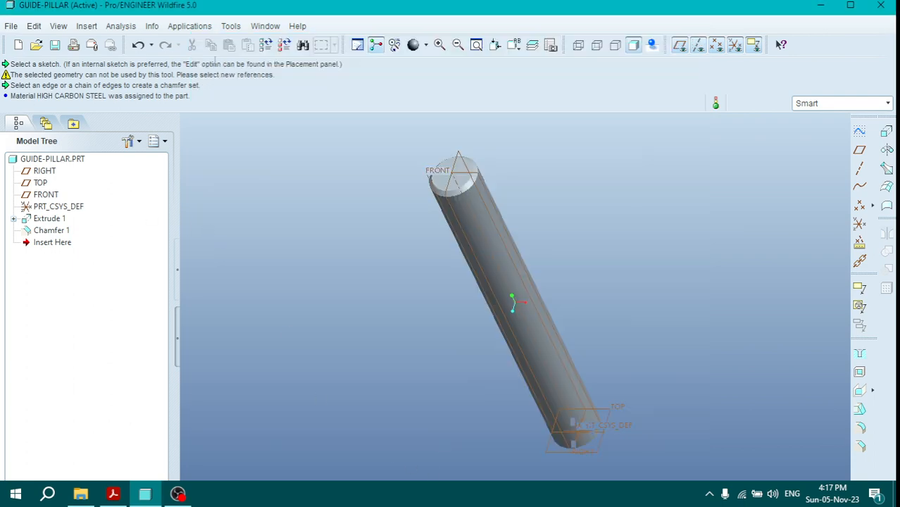
# - Apply the yellow appearance to the whole guide pillar part, using the Part selection filter
pyautogui.click(425, 45)
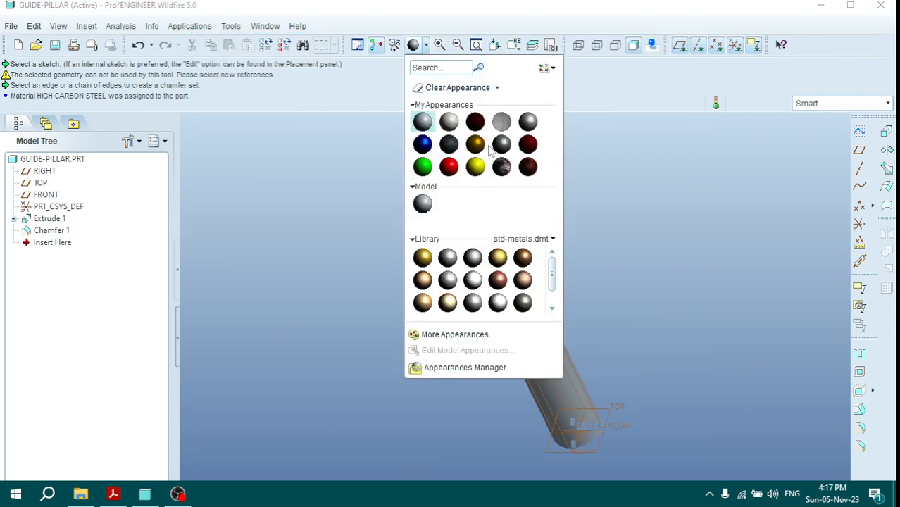
pyautogui.click(475, 166)
pyautogui.click(820, 106)
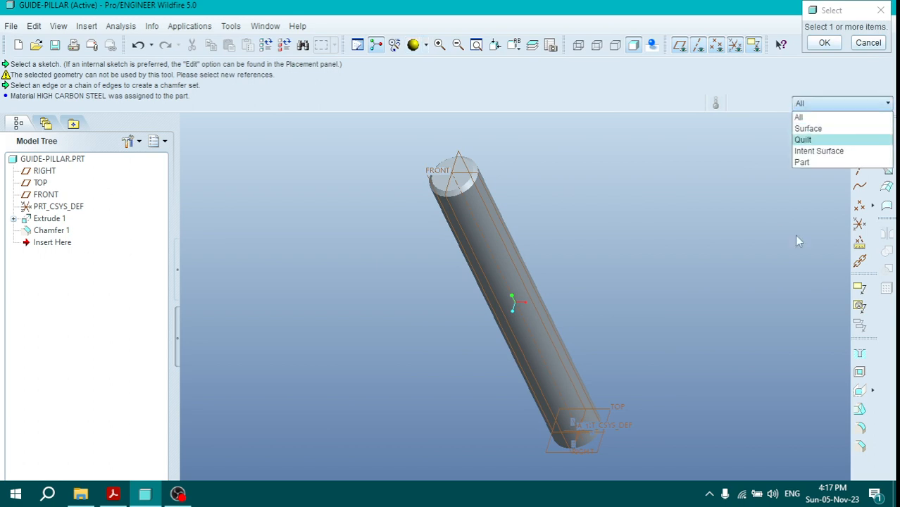
pyautogui.click(802, 162)
pyautogui.click(475, 239)
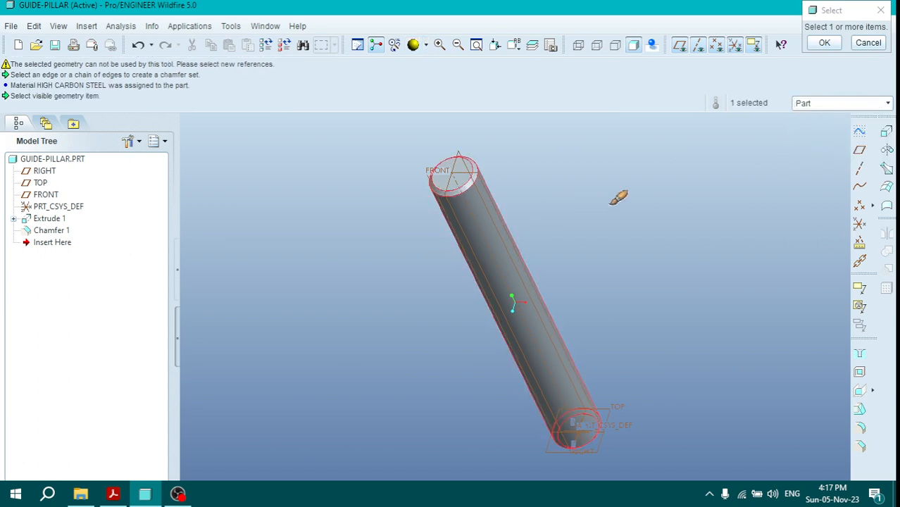
pyautogui.middleClick(611, 204)
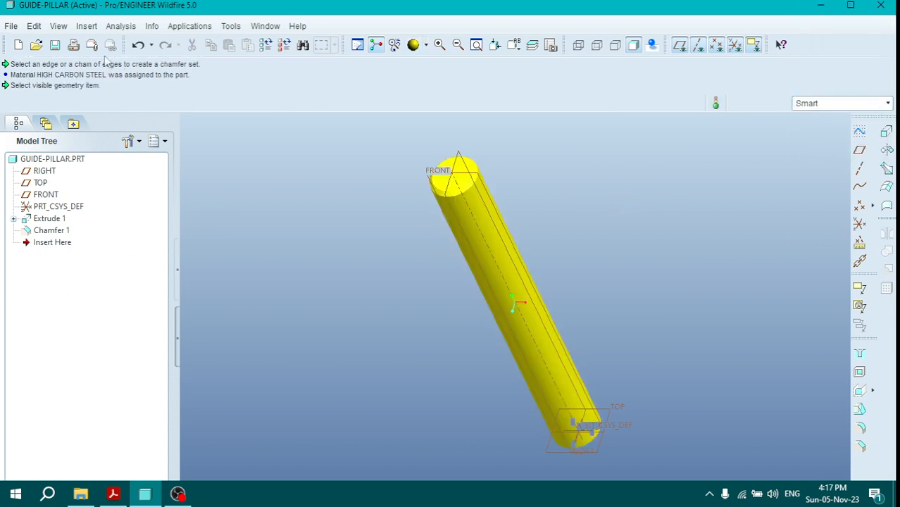
# - Save the guide pillar part and close its window
pyautogui.click(12, 26)
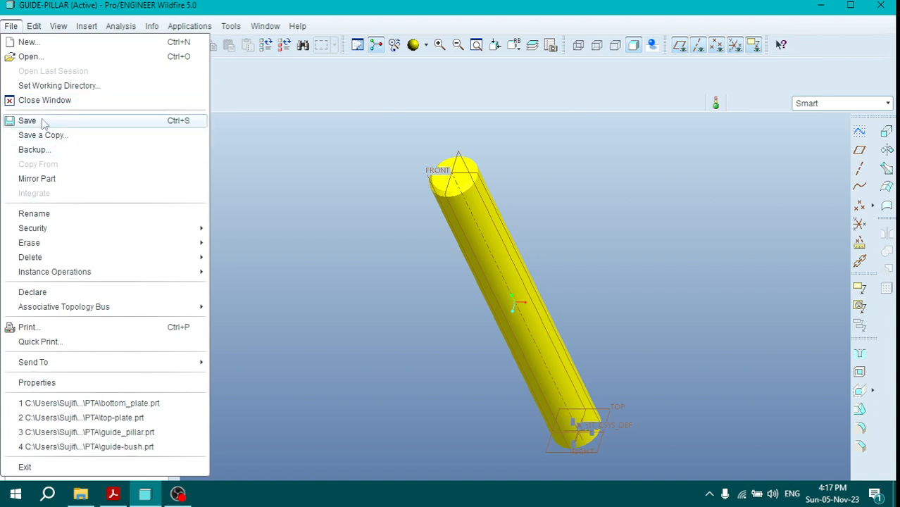
pyautogui.click(43, 123)
pyautogui.click(355, 457)
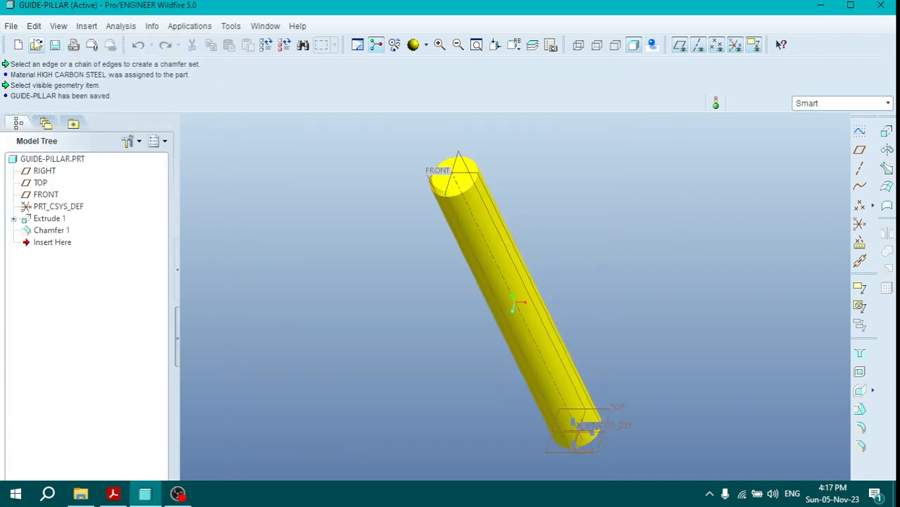
pyautogui.click(11, 26)
pyautogui.click(35, 101)
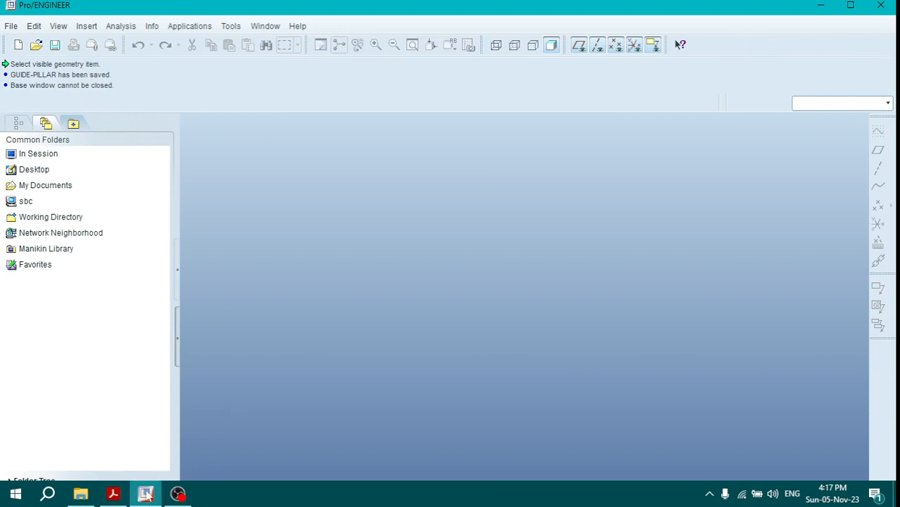
# - Check the guide bush drawing in the assignment PDF and create a solid part named Guide-Bush in Pro/ENGINEER with the mmns_part_solid template
pyautogui.click(113, 493)
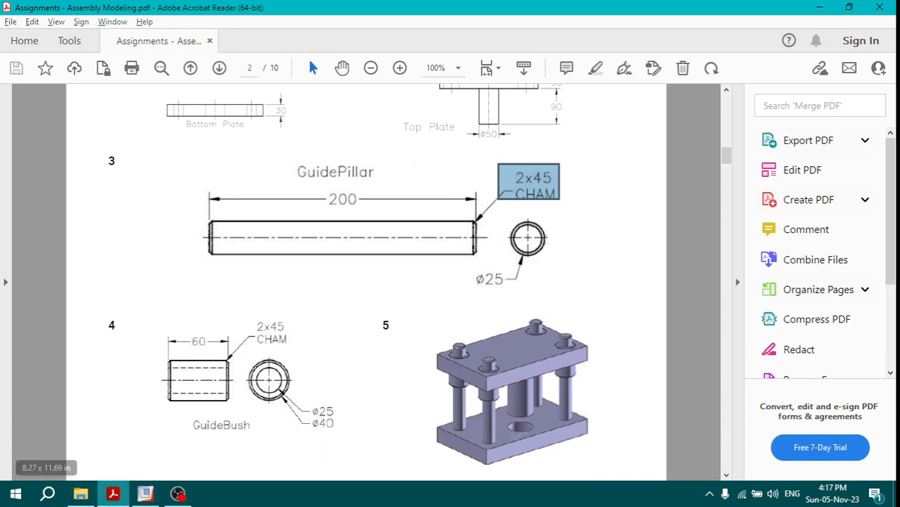
pyautogui.click(146, 494)
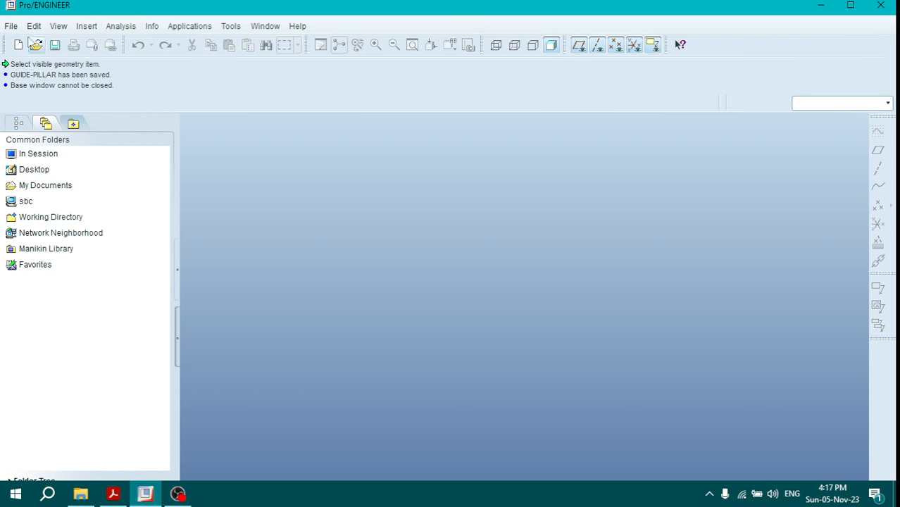
pyautogui.click(11, 26)
pyautogui.click(28, 42)
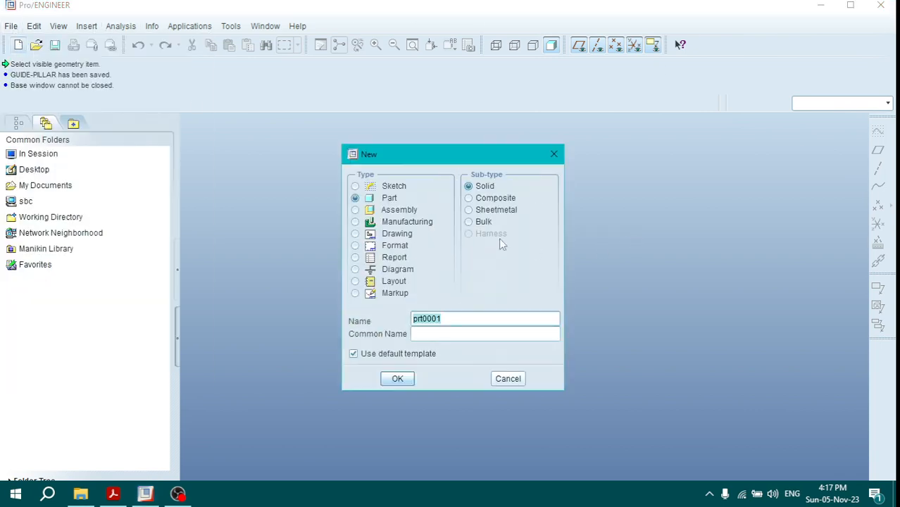
pyautogui.write('Guide-Bush')
pyautogui.click(368, 354)
pyautogui.click(397, 378)
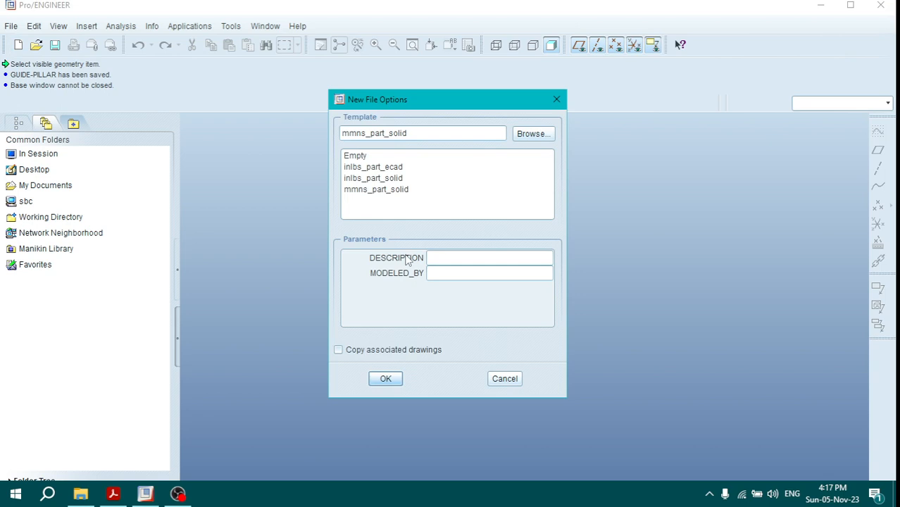
pyautogui.click(386, 190)
pyautogui.click(386, 378)
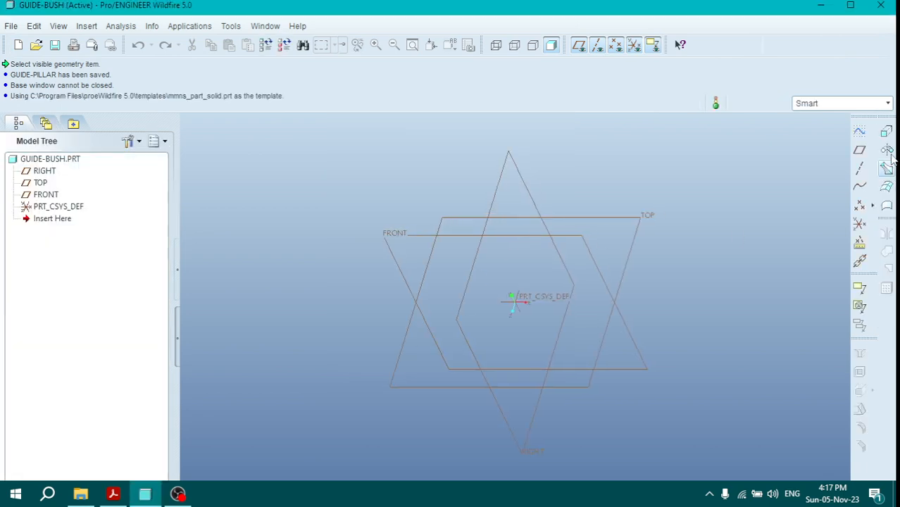
# - Start an Extrude with an internal sketch on the TOP plane, using RIGHT as the right-facing reference
pyautogui.click(886, 132)
pyautogui.click(52, 102)
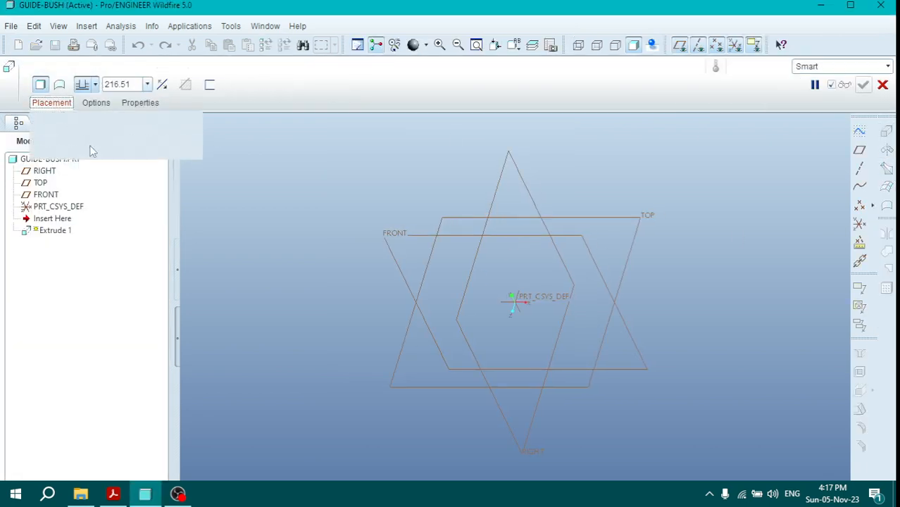
pyautogui.click(167, 147)
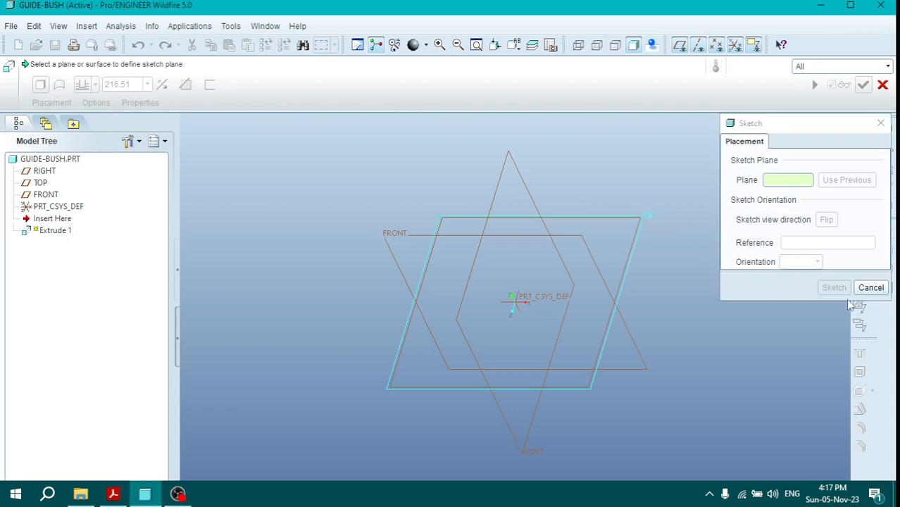
pyautogui.click(637, 217)
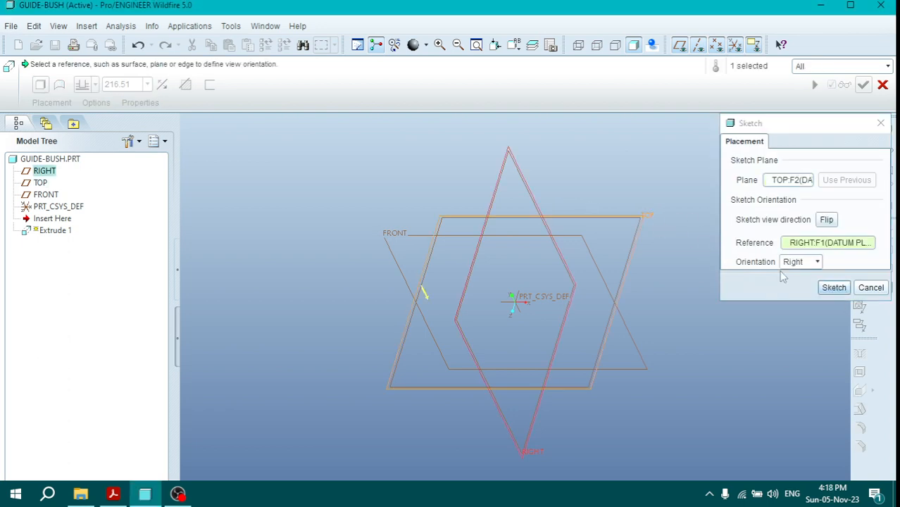
pyautogui.click(833, 288)
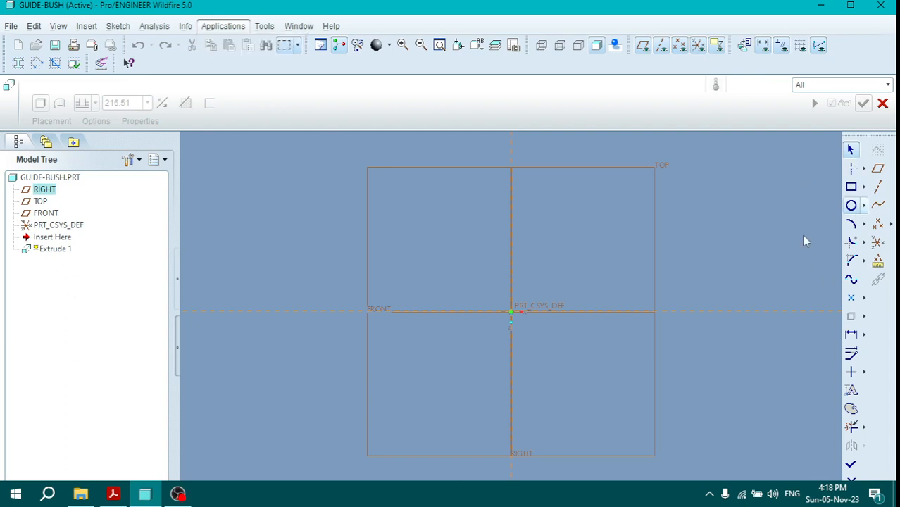
# - Sketch a circle centred on the origin and set its diameter to 25 mm
pyautogui.click(850, 205)
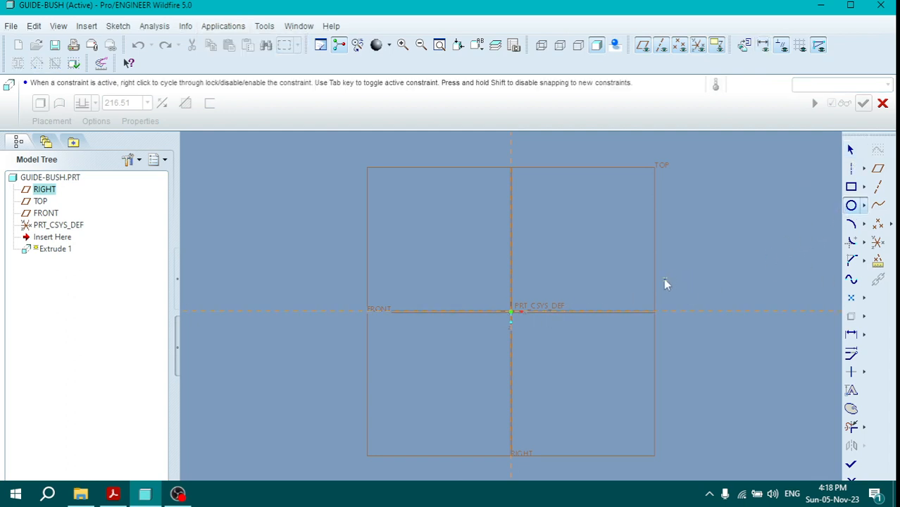
pyautogui.click(510, 311)
pyautogui.click(467, 292)
pyautogui.middleClick(461, 277)
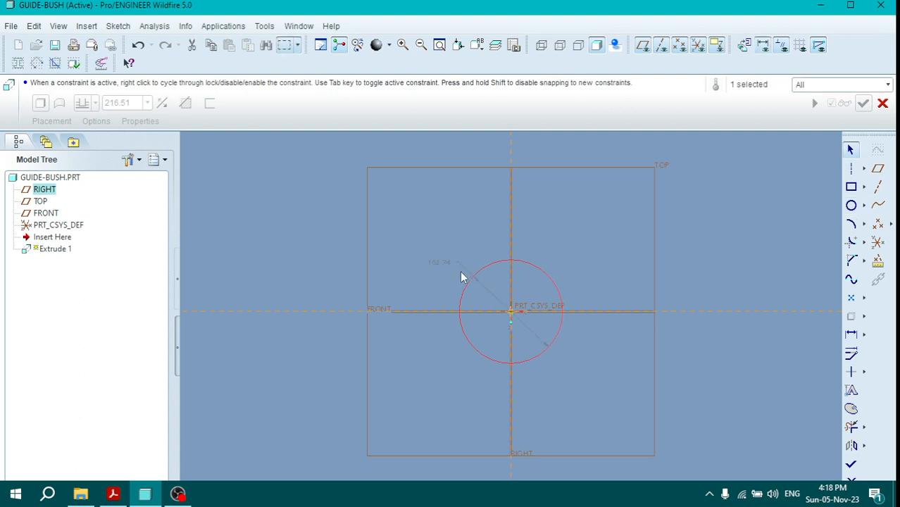
pyautogui.doubleClick(439, 262)
pyautogui.write('25')
pyautogui.press('Return')
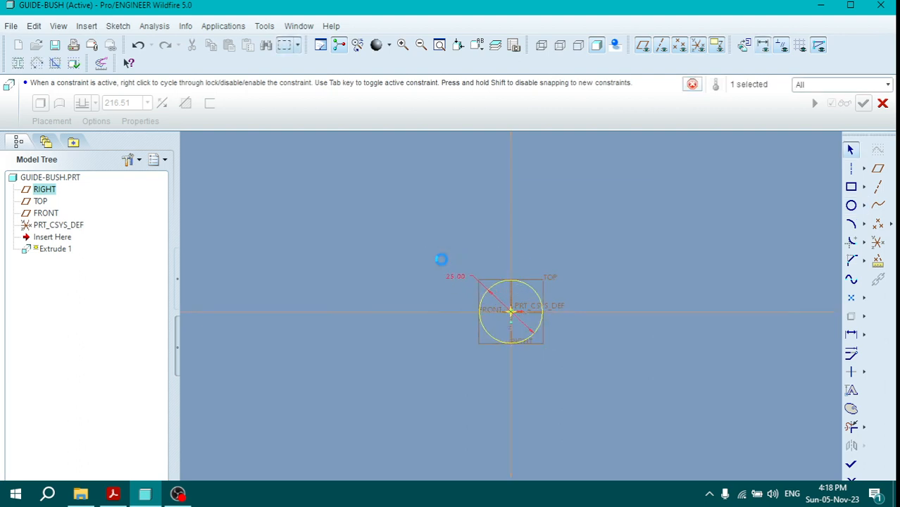
# - Sketch a larger concentric circle around the 25 mm circle and set its diameter to 45 mm
pyautogui.click(851, 205)
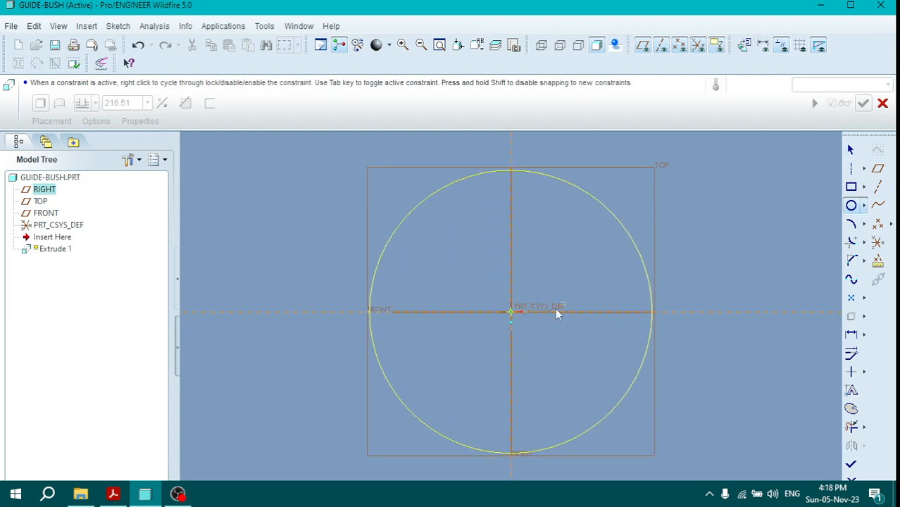
pyautogui.click(514, 311)
pyautogui.click(330, 212)
pyautogui.middleClick(292, 197)
pyautogui.scroll(6, 291, 191)
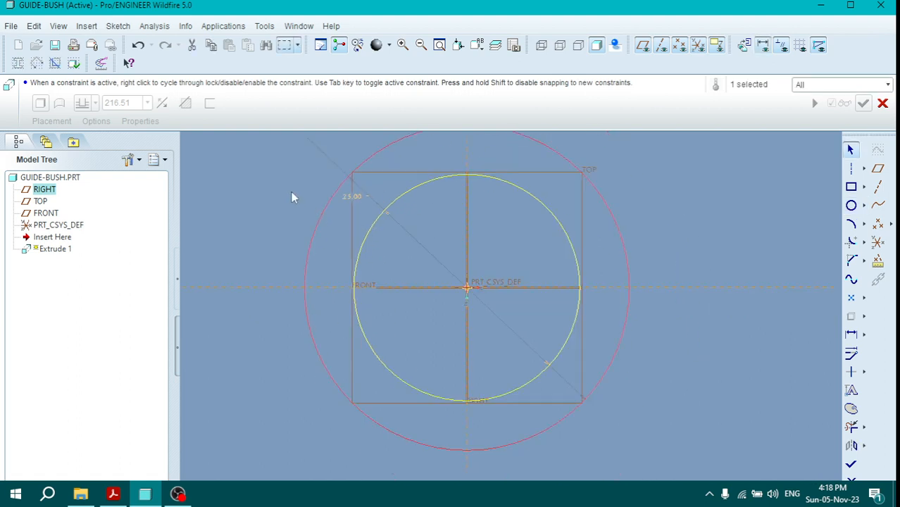
pyautogui.scroll(4, 443, 318)
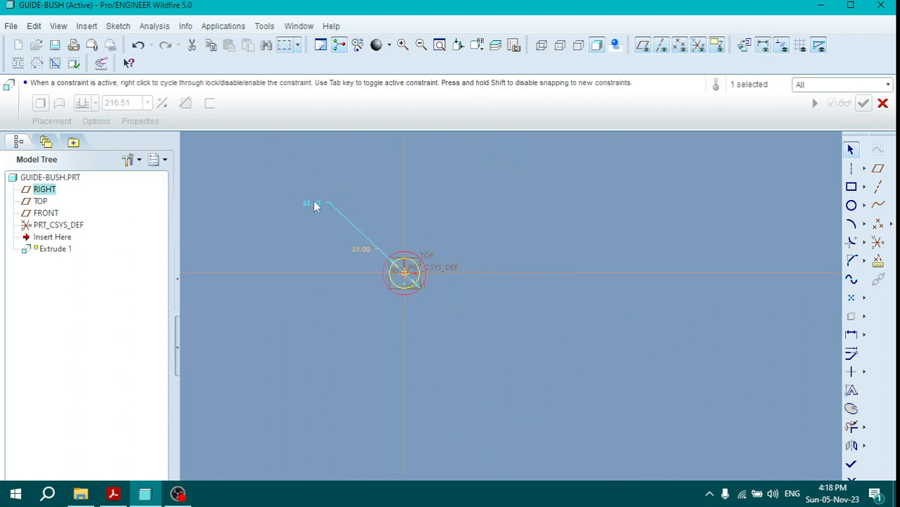
pyautogui.doubleClick(314, 200)
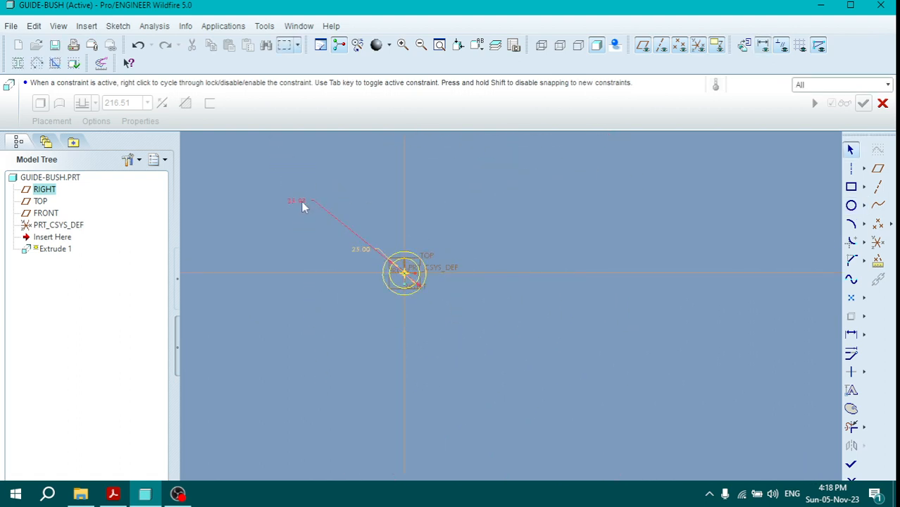
pyautogui.doubleClick(301, 201)
pyautogui.write('45')
pyautogui.press('Return')
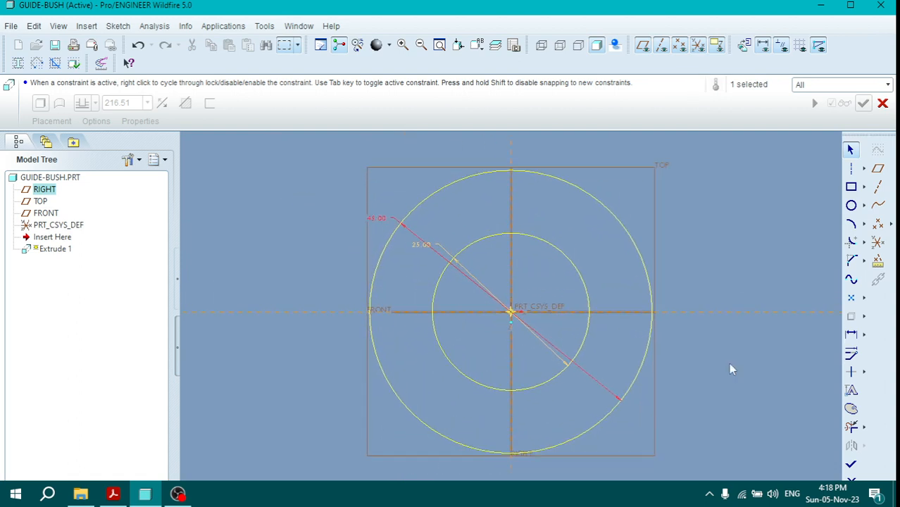
# - Finish the sketch, extrude the ring to a depth of 60 mm and show the bush in the standard 3D orientation
pyautogui.click(850, 466)
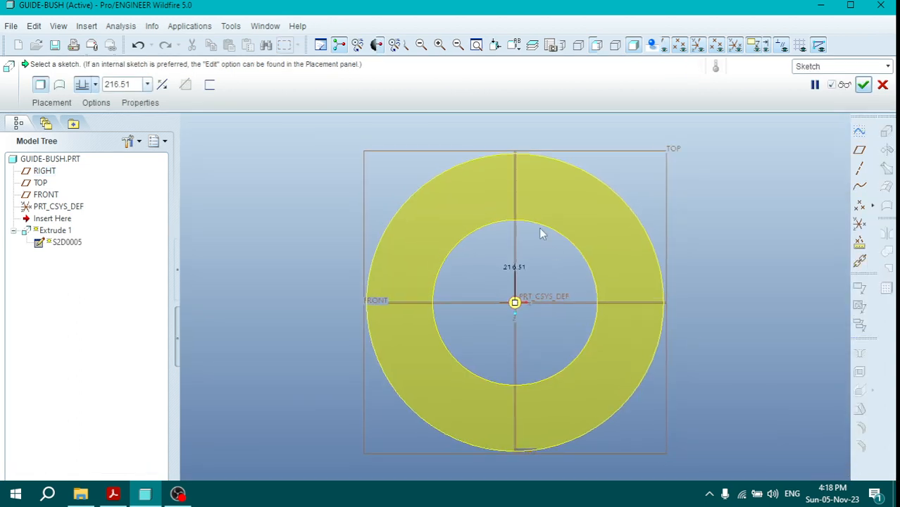
pyautogui.click(123, 83)
pyautogui.write('60')
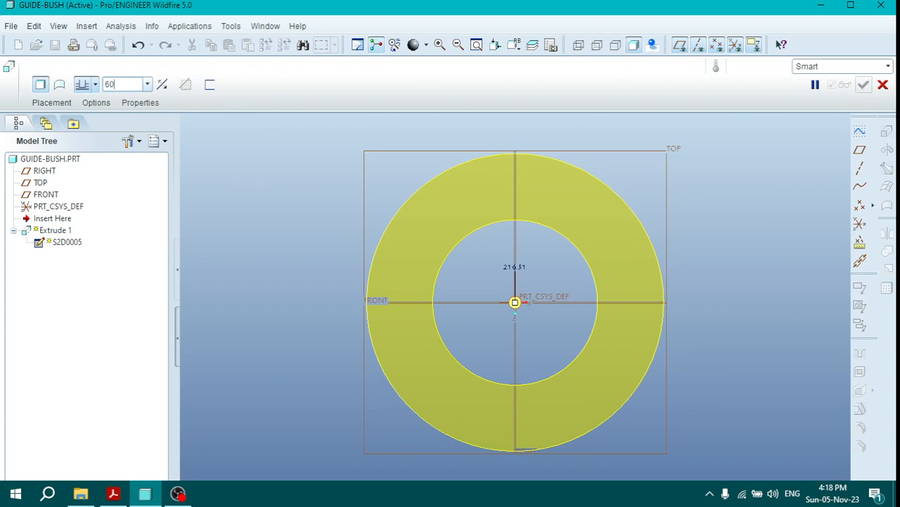
pyautogui.press('Return')
pyautogui.click(863, 84)
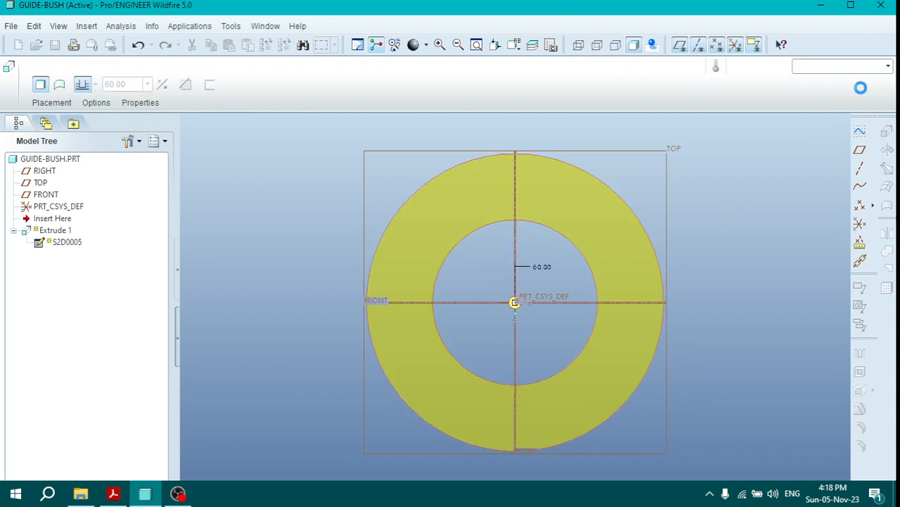
pyautogui.click(514, 45)
pyautogui.click(521, 68)
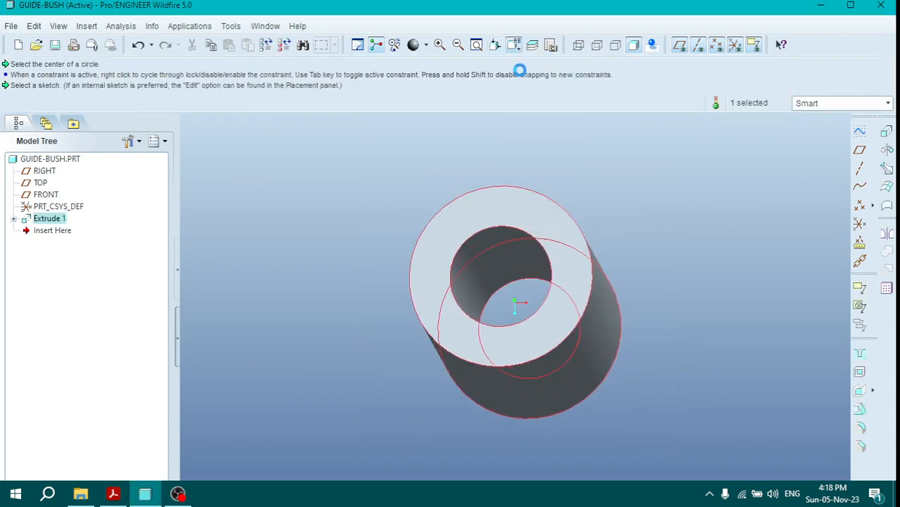
# - Chamfer the outer circular edges at both ends of the bush using the 45 x D scheme with D at 2 mm
pyautogui.click(860, 446)
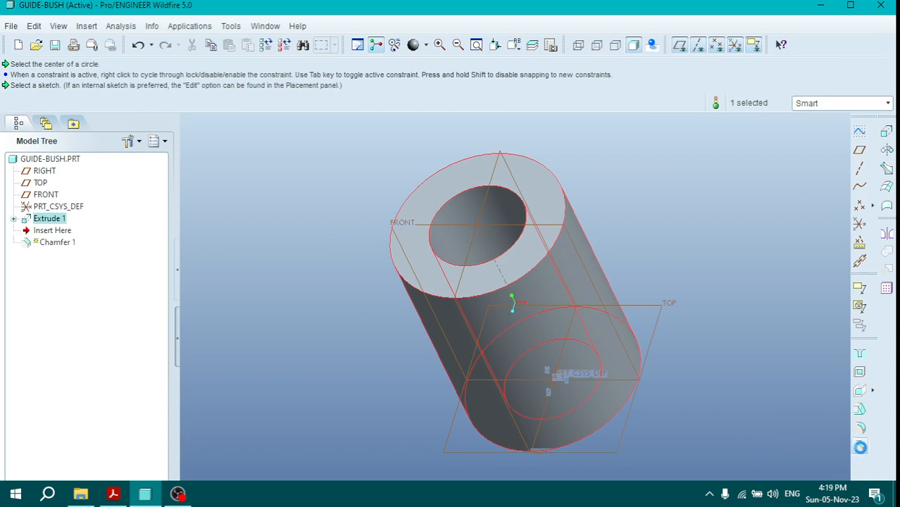
pyautogui.click(103, 83)
pyautogui.click(99, 132)
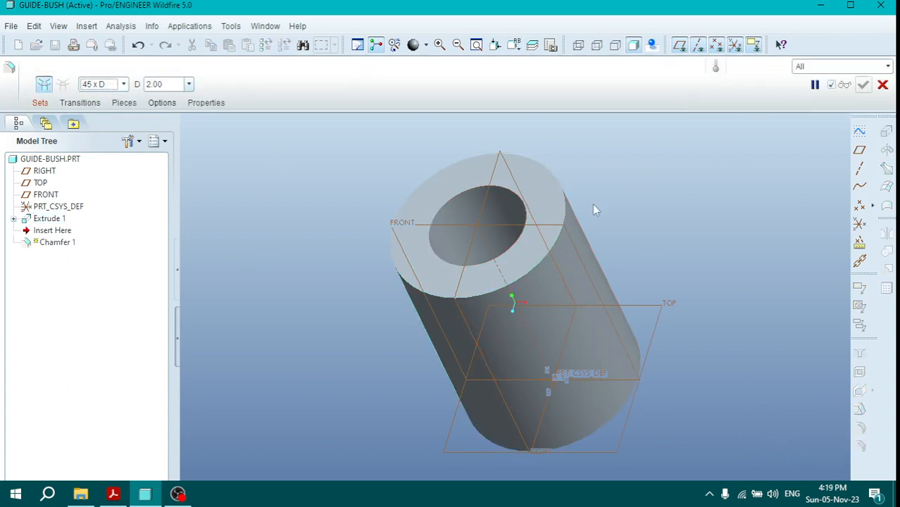
pyautogui.click(565, 205)
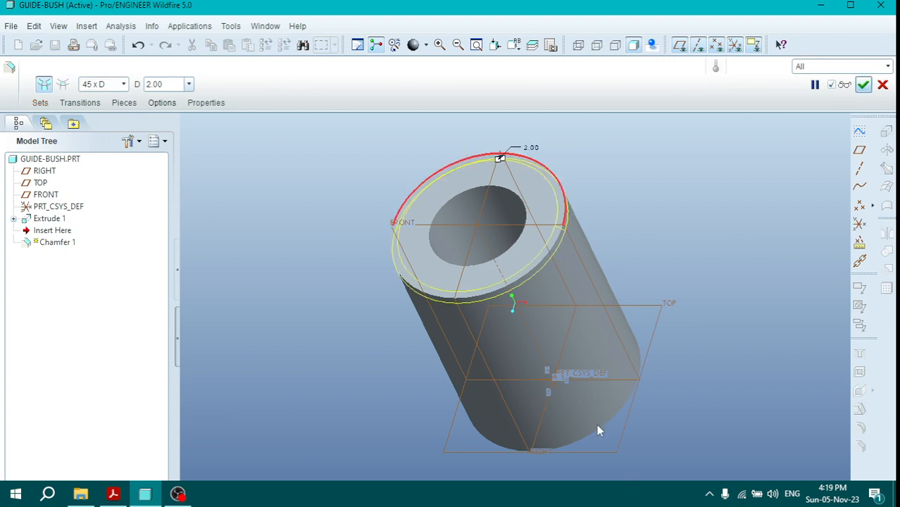
pyautogui.keyDown('ctrl'); pyautogui.click(598, 425); pyautogui.keyUp('ctrl')
pyautogui.middleClick(679, 325)
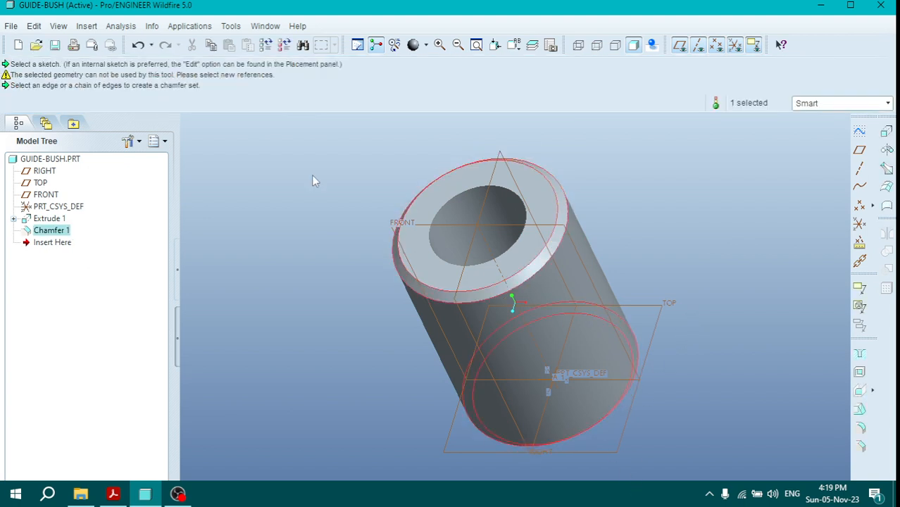
# - Apply the blue appearance from My Appearances to the entire guide bush part
pyautogui.click(425, 45)
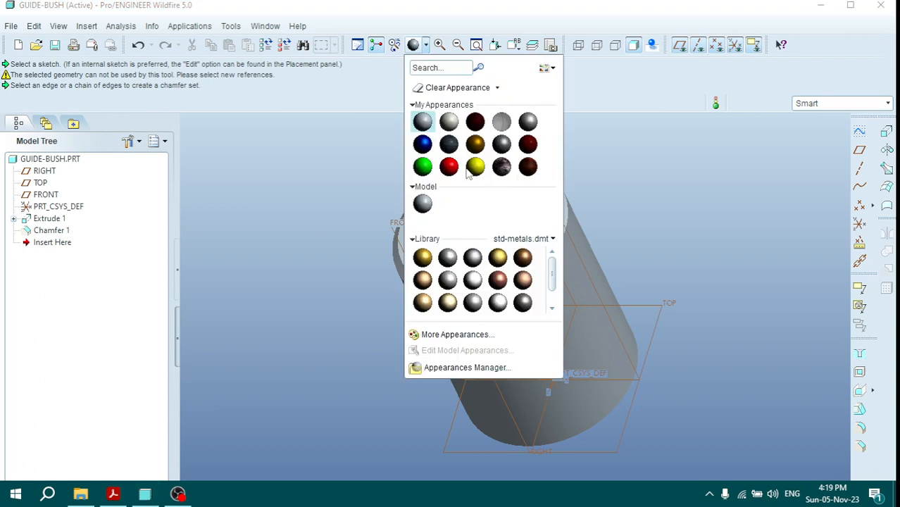
pyautogui.click(422, 145)
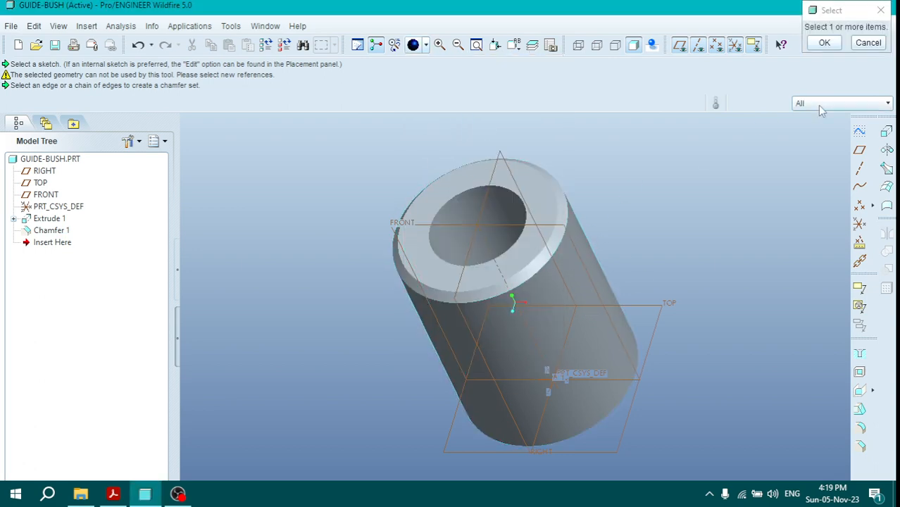
pyautogui.click(841, 104)
pyautogui.click(801, 162)
pyautogui.click(589, 246)
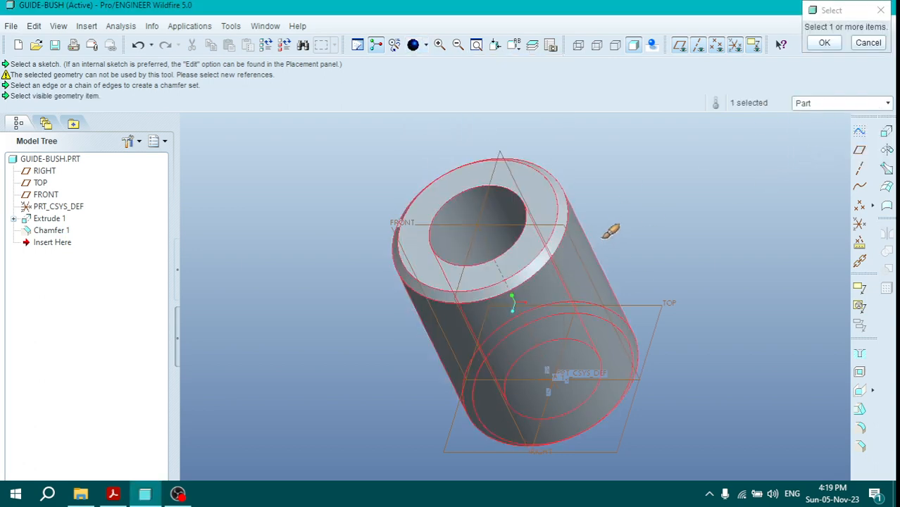
pyautogui.middleClick(604, 236)
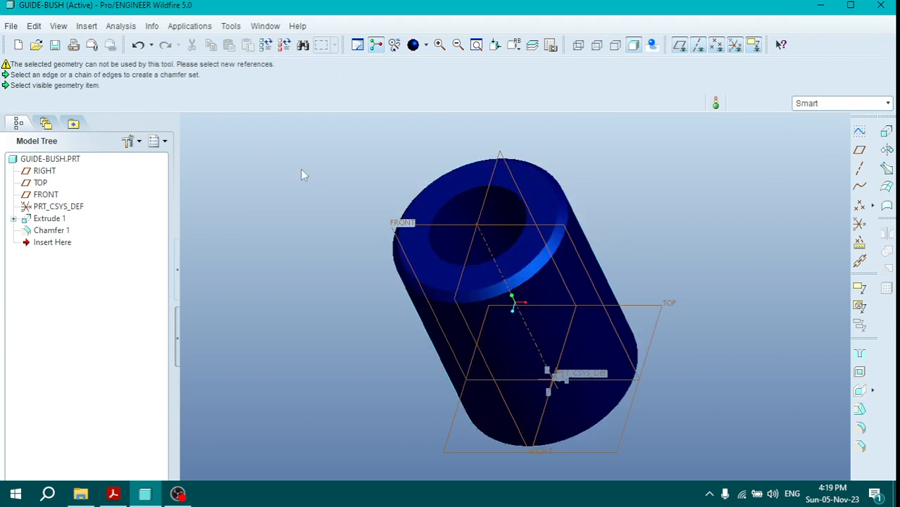
# - Assign bronze.mtl as the guide bush's material in the model properties
pyautogui.click(12, 26)
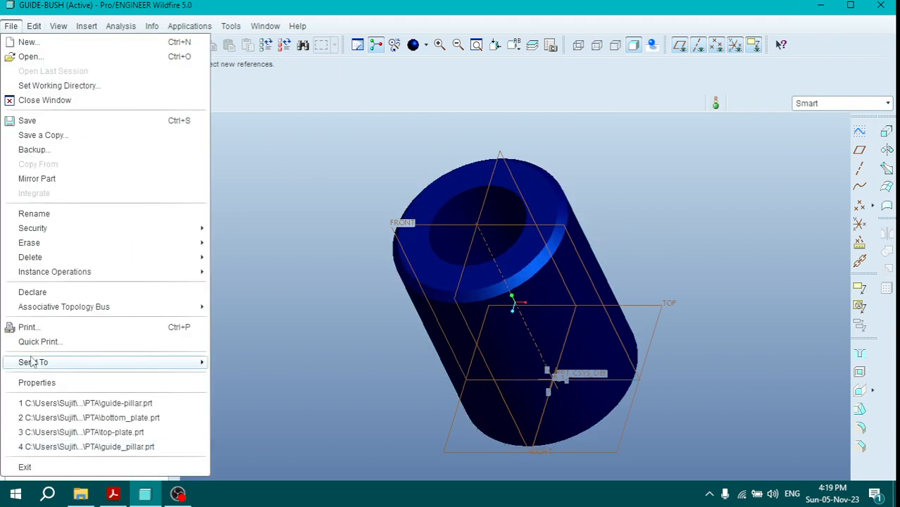
pyautogui.click(35, 382)
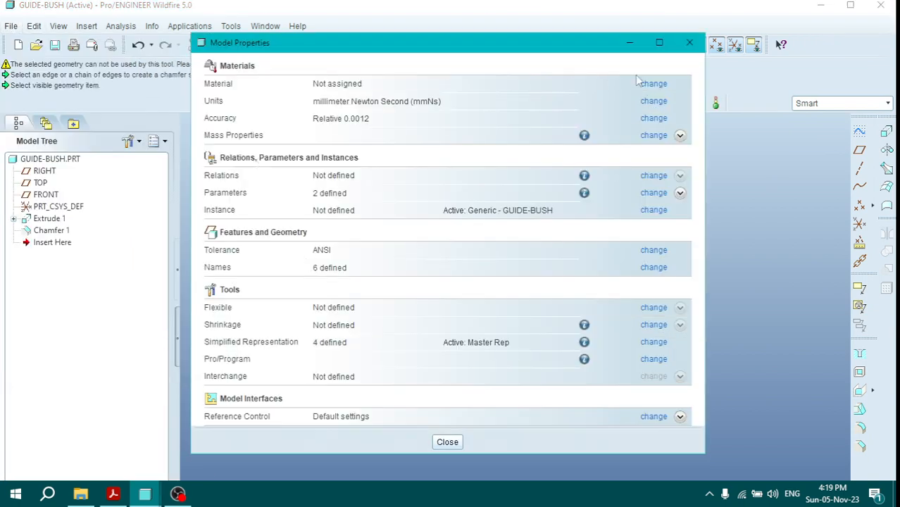
pyautogui.click(654, 84)
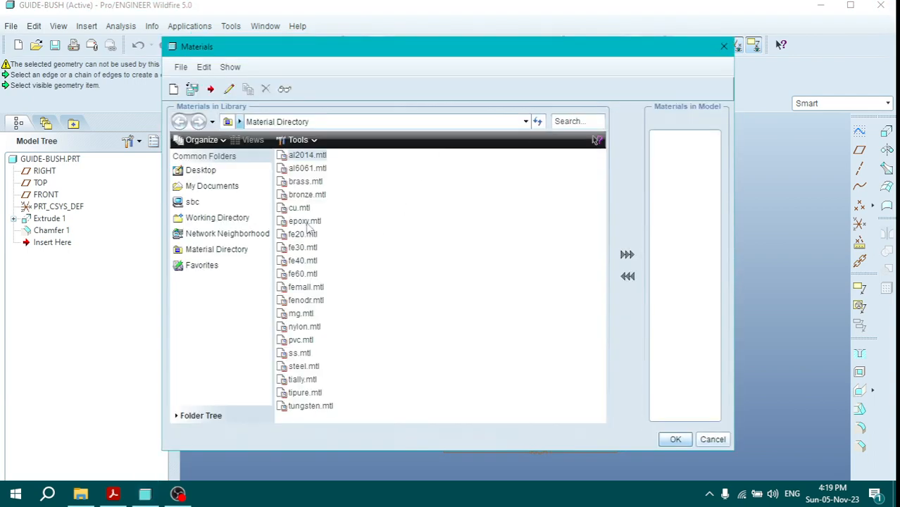
pyautogui.click(302, 195)
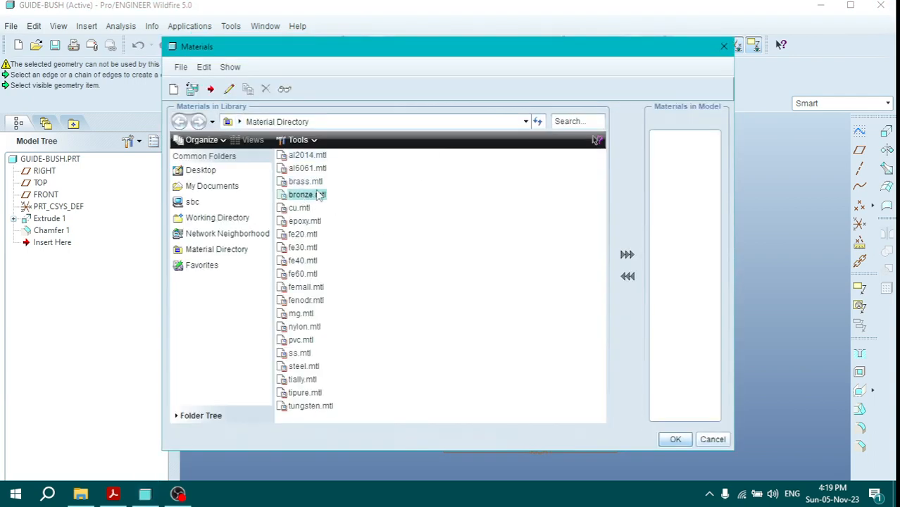
pyautogui.doubleClick(307, 199)
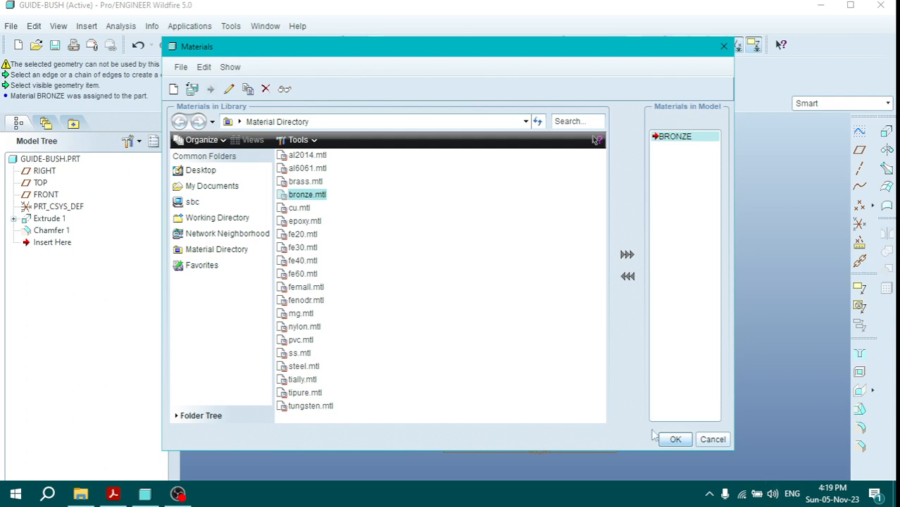
pyautogui.click(673, 438)
pyautogui.click(446, 442)
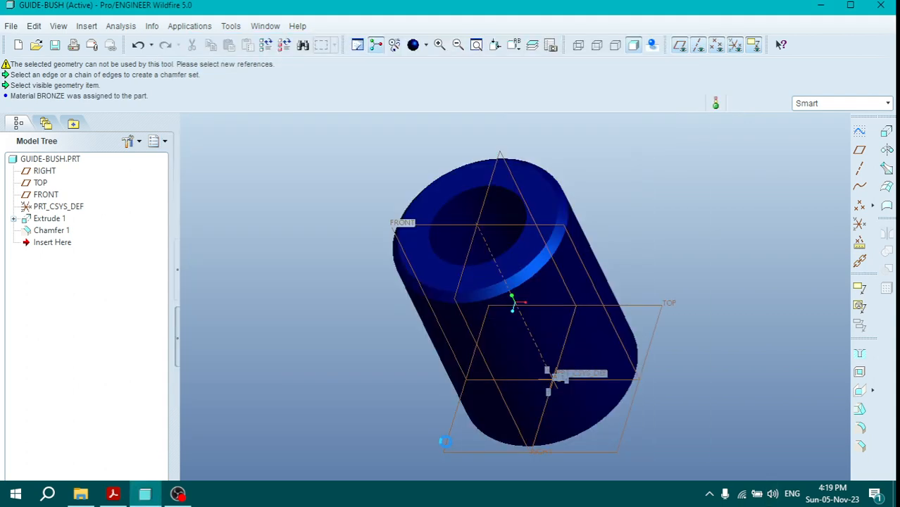
# - Save the guide bush part in the PTA folder and close its window
pyautogui.click(11, 26)
pyautogui.click(26, 118)
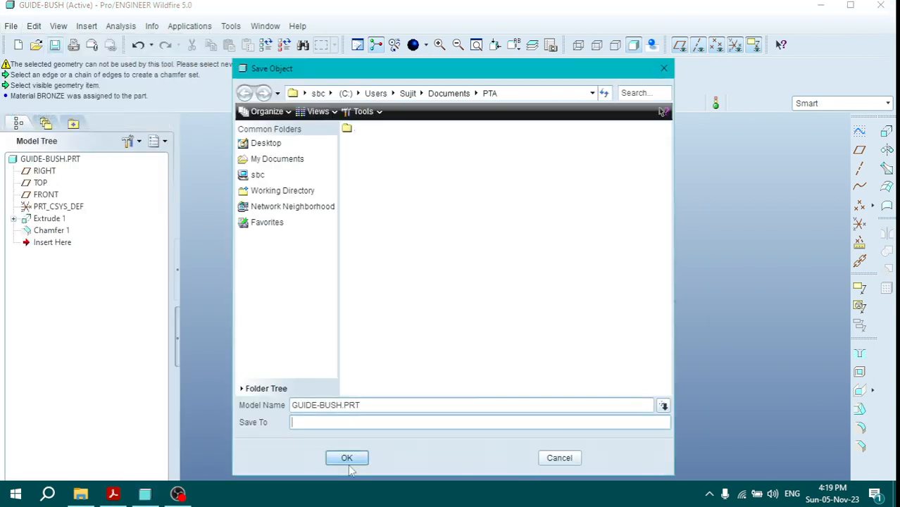
pyautogui.click(344, 457)
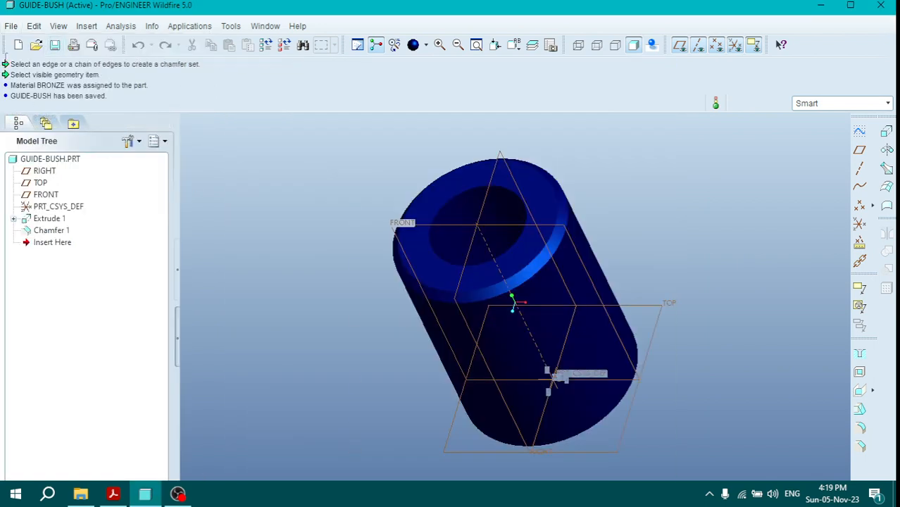
pyautogui.click(11, 26)
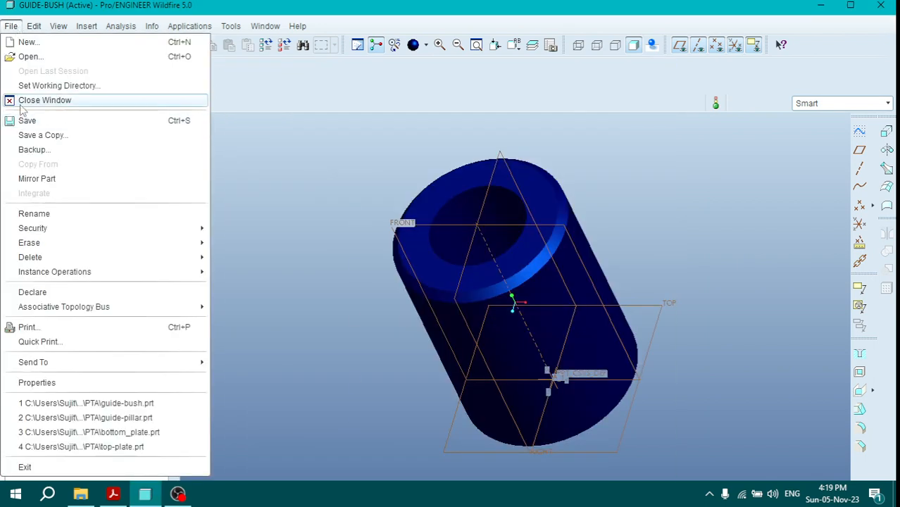
pyautogui.click(21, 105)
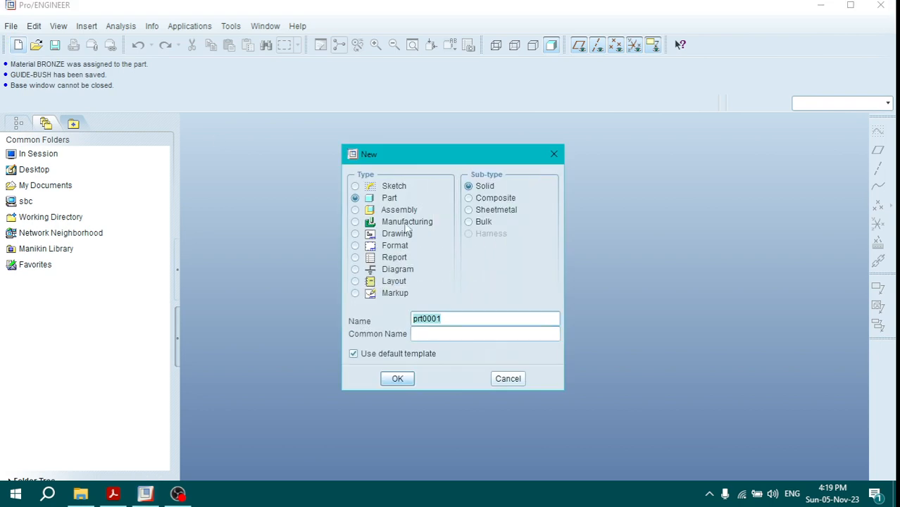
# - Create a new design assembly named PressToolAssy using the mmns_asm_design template instead of the default one
pyautogui.click(391, 211)
pyautogui.click(437, 318)
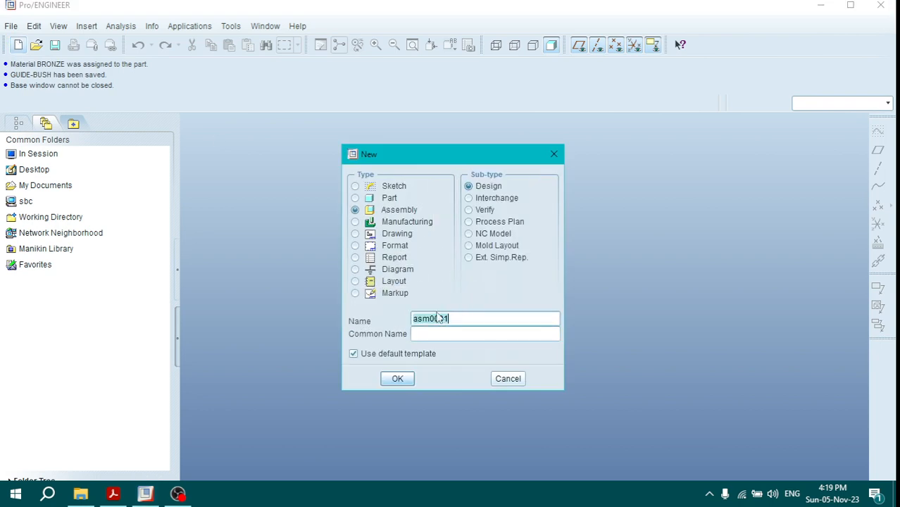
pyautogui.write('PressToolAssy')
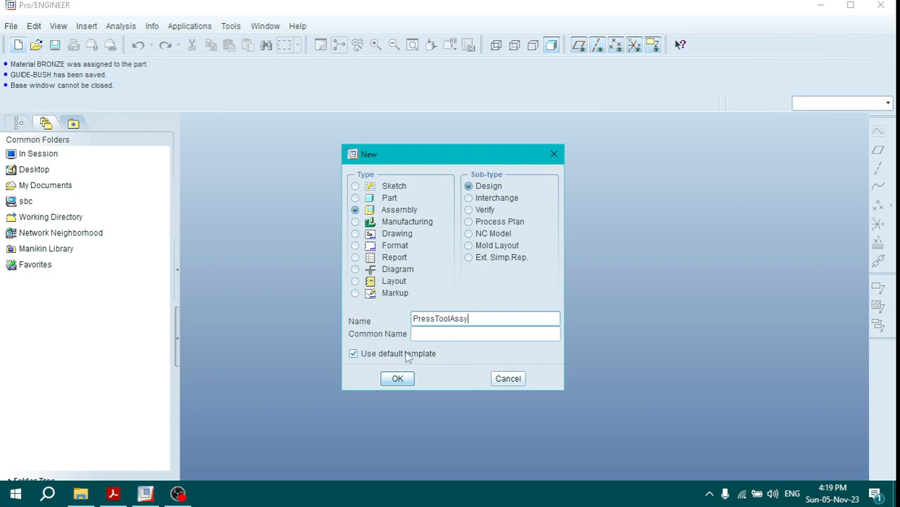
pyautogui.click(406, 356)
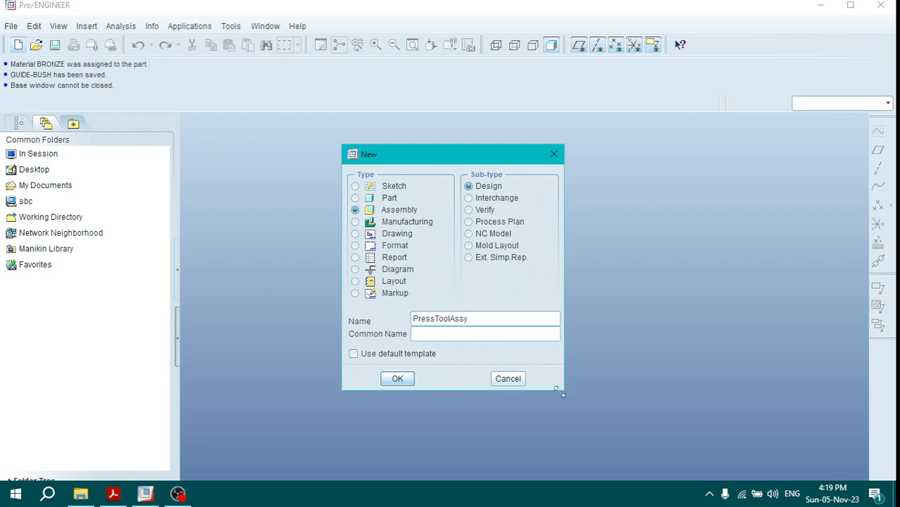
pyautogui.click(398, 378)
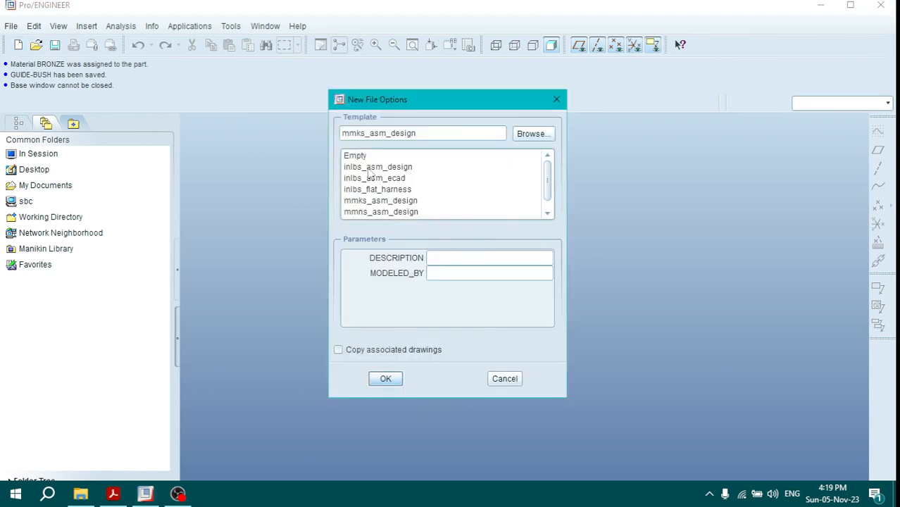
pyautogui.click(394, 213)
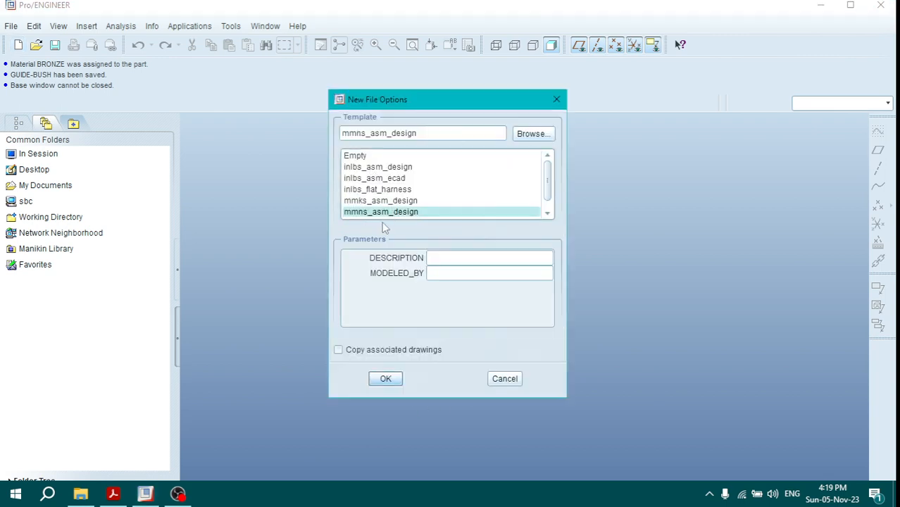
pyautogui.click(384, 378)
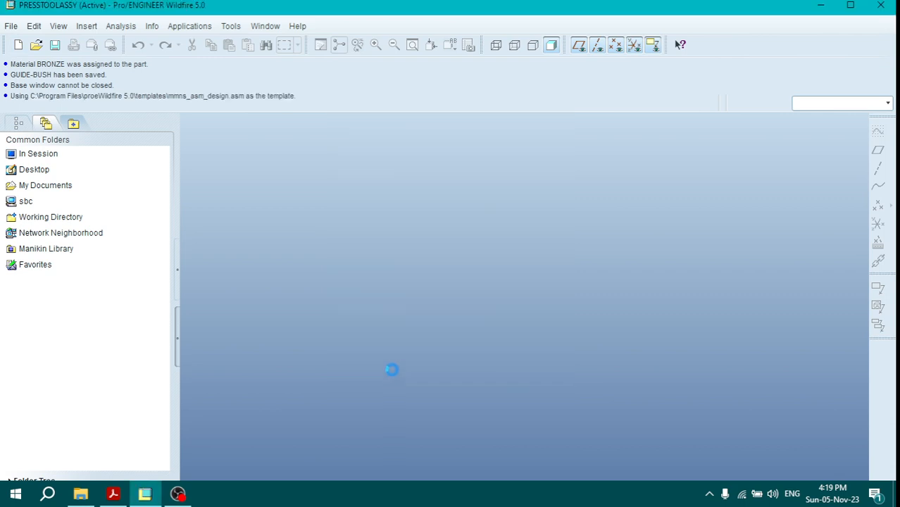
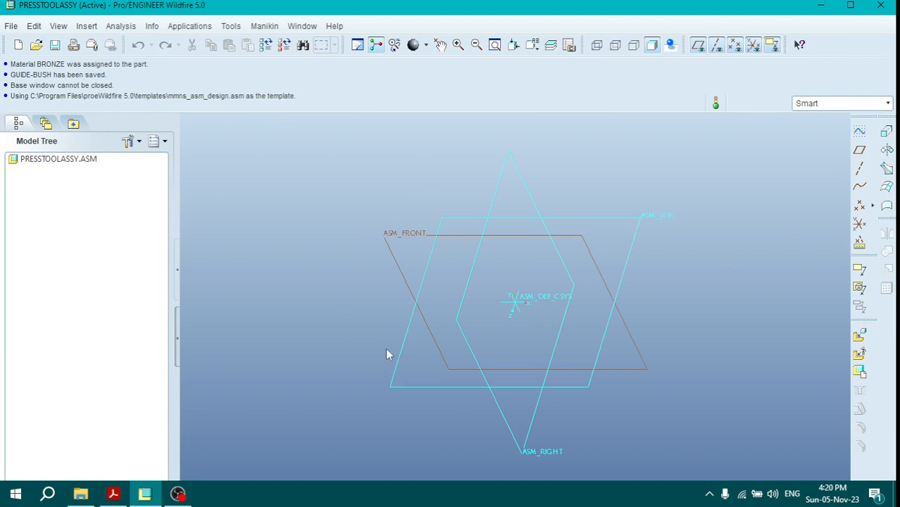
# - Bring bottom_plate.prt into the assembly as the first component
pyautogui.click(862, 338)
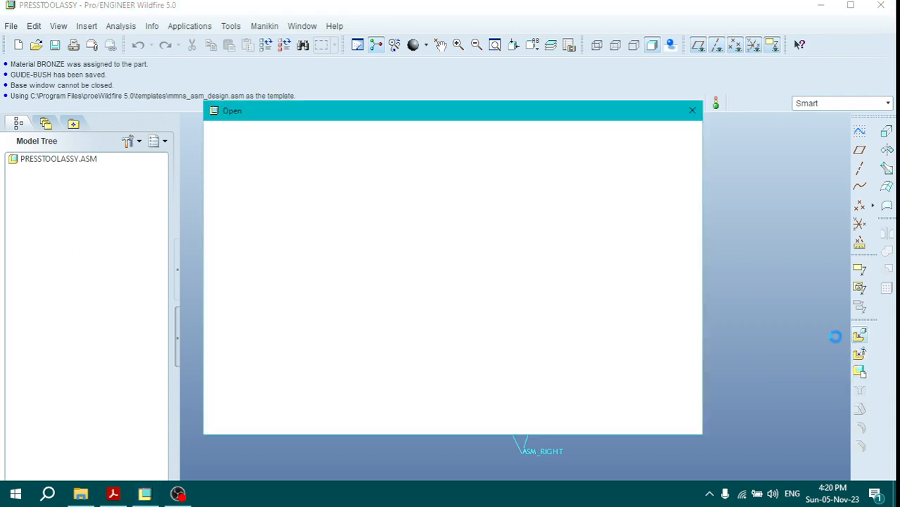
pyautogui.click(356, 168)
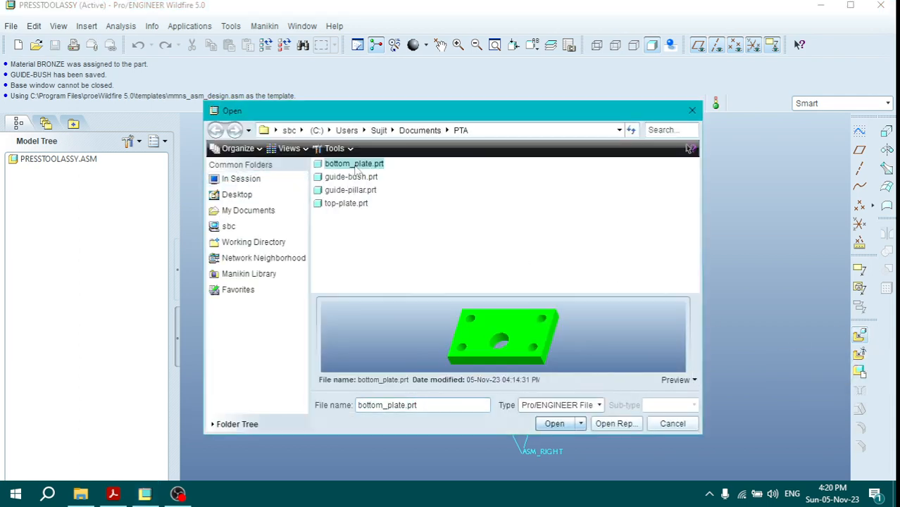
pyautogui.click(554, 424)
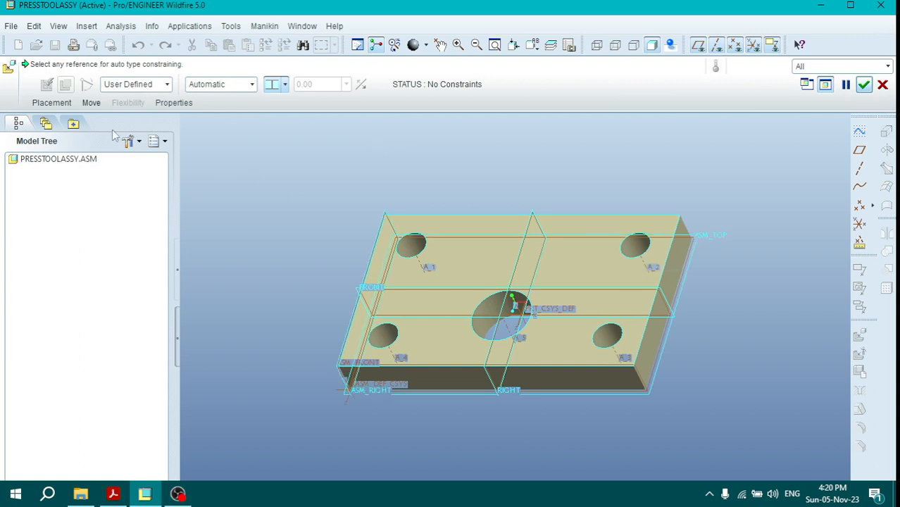
# - Translate the unconstrained bottom plate freely in the view plane to test its movement
pyautogui.click(91, 103)
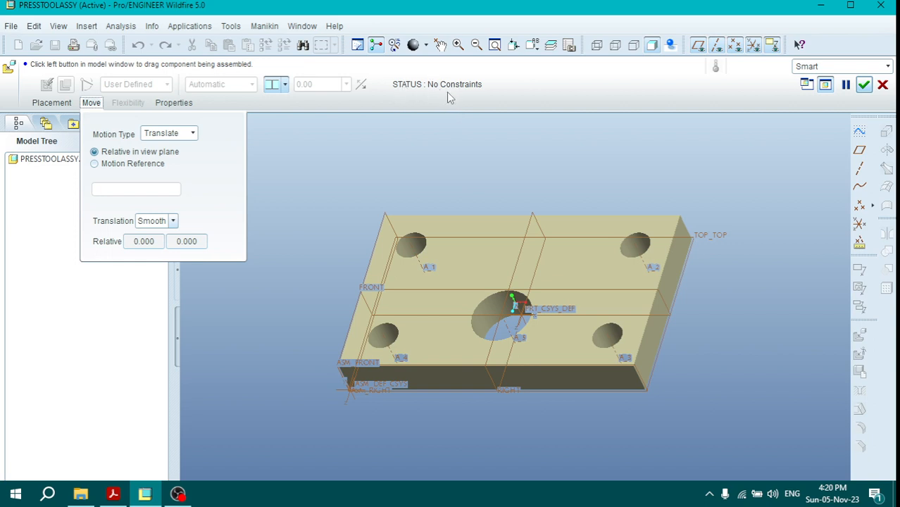
pyautogui.click(509, 257)
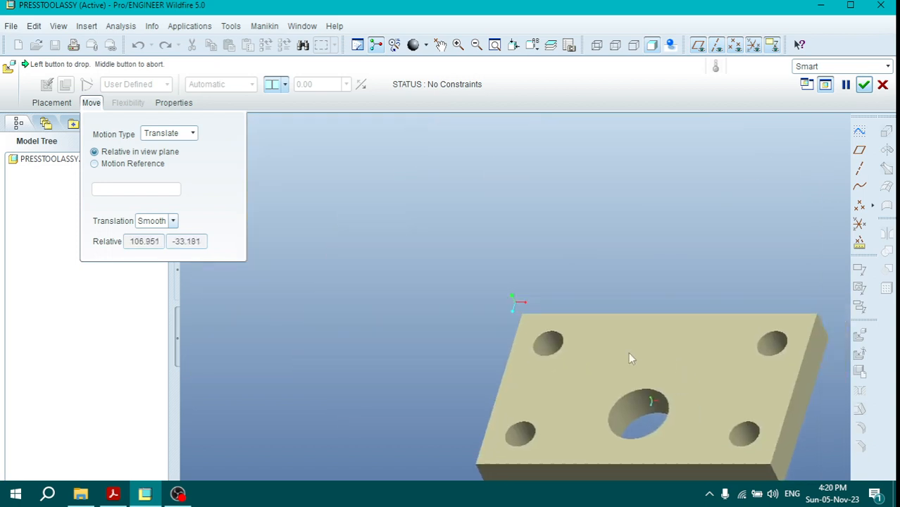
pyautogui.click(501, 315)
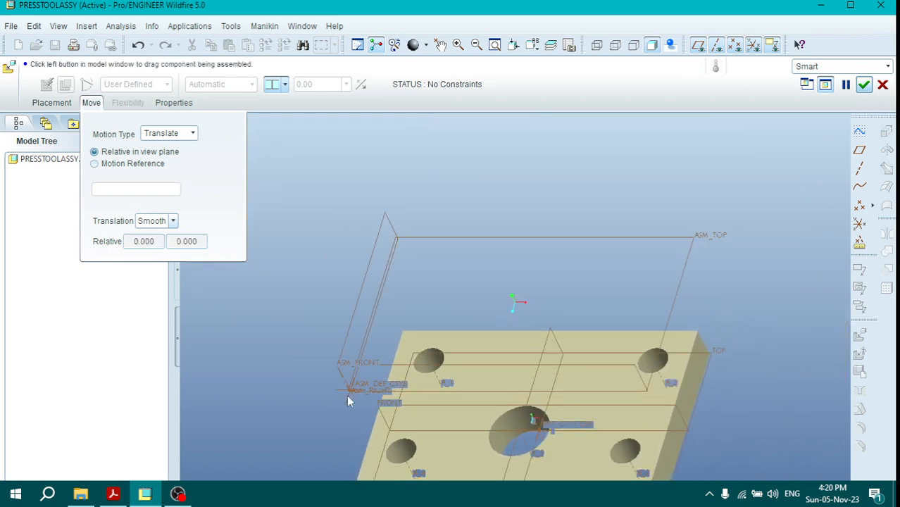
pyautogui.click(516, 370)
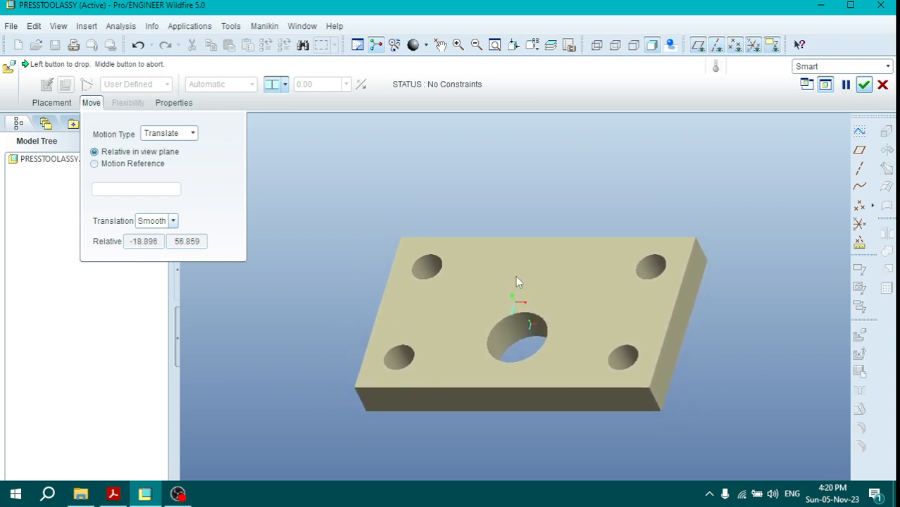
pyautogui.middleClick(516, 275)
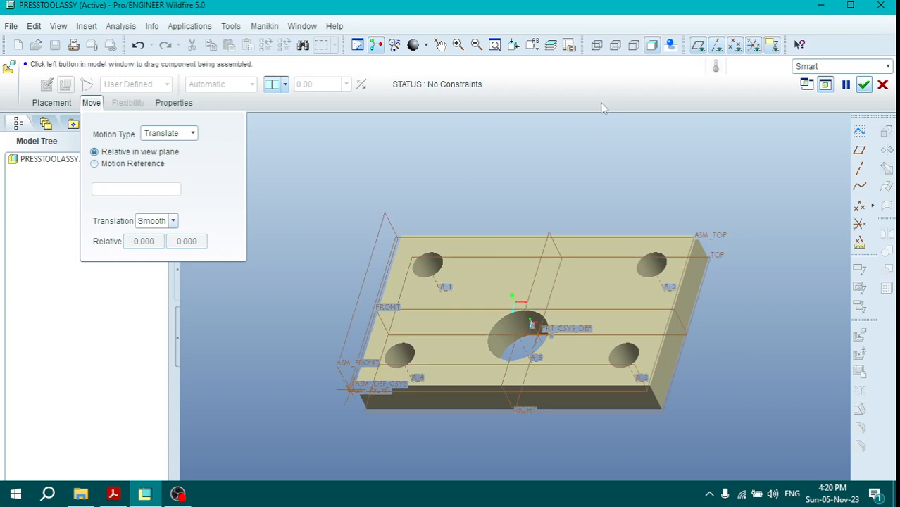
pyautogui.click(91, 102)
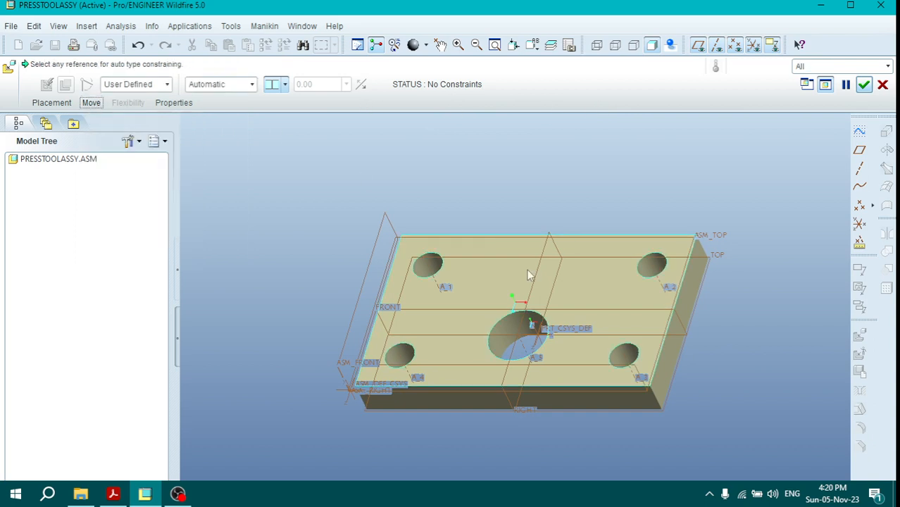
# - Constrain the bottom plate to the assembly origin with the Default constraint type
pyautogui.click(67, 103)
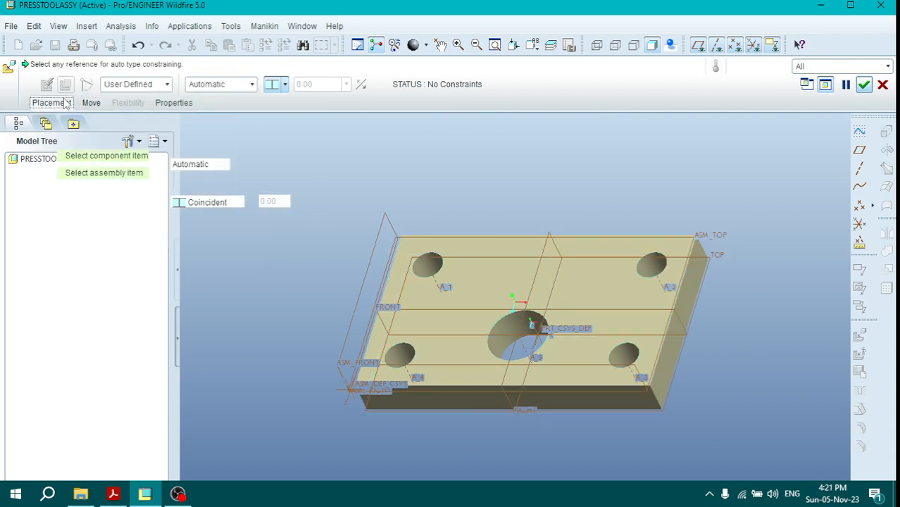
pyautogui.click(190, 167)
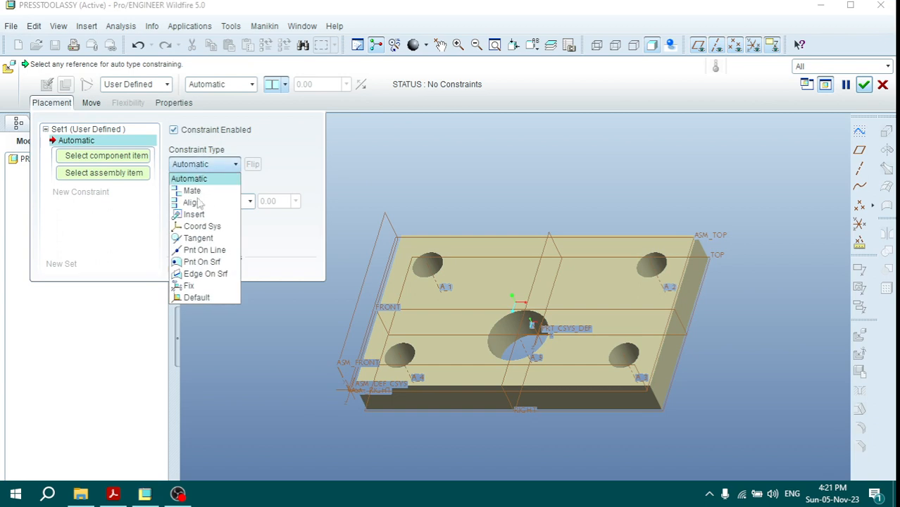
pyautogui.click(200, 297)
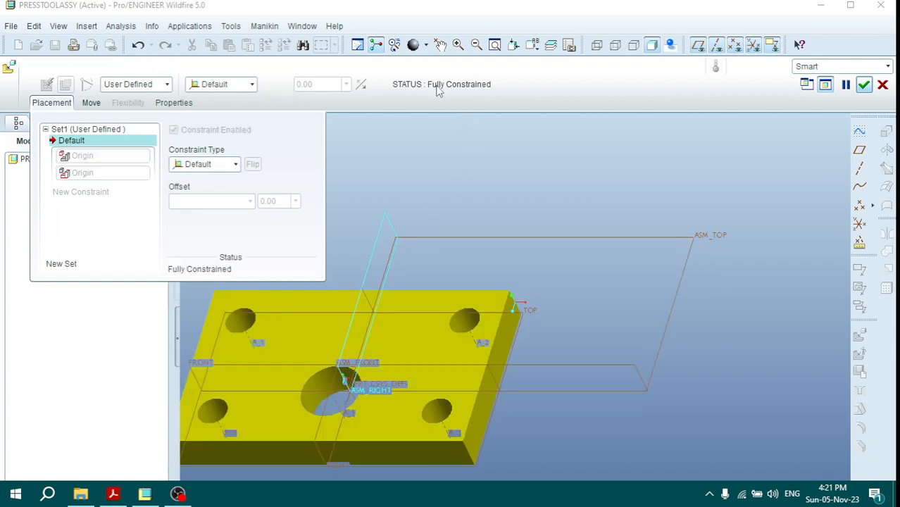
# - Try to translate the constrained bottom plate in the view plane, and accept its placement
pyautogui.click(91, 103)
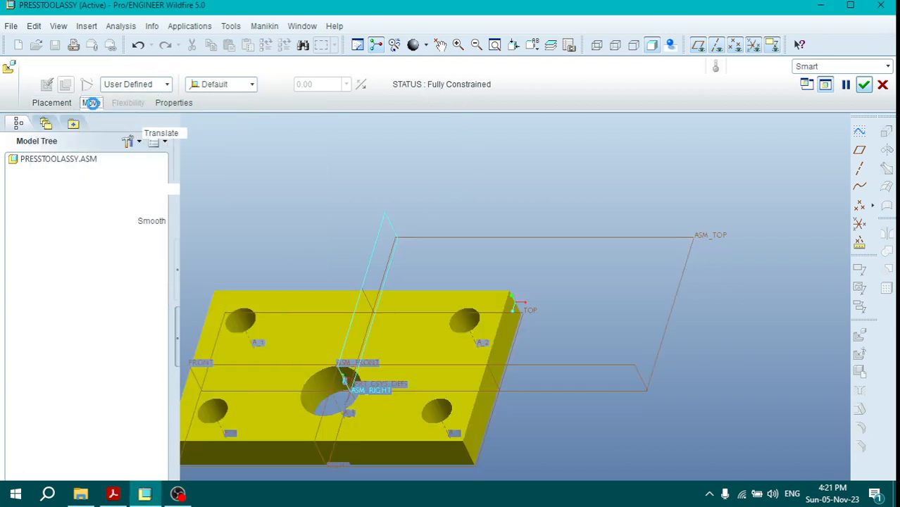
pyautogui.click(317, 307)
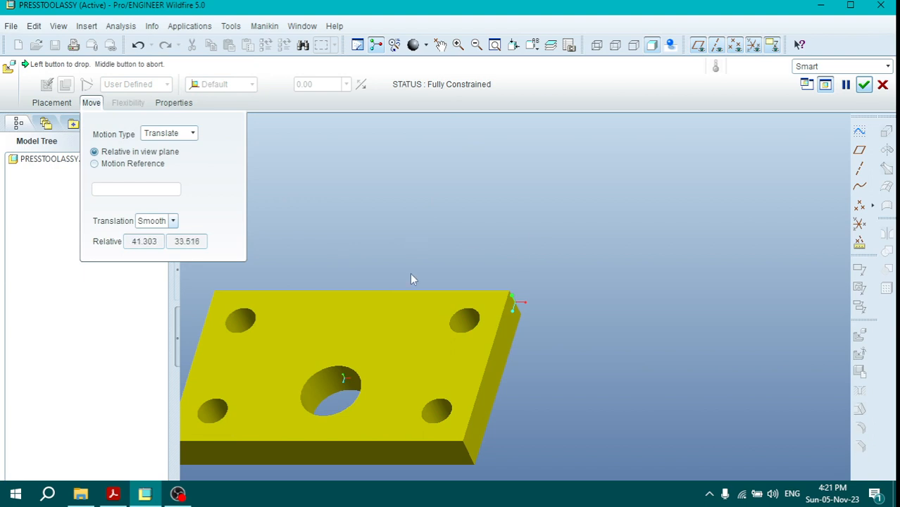
pyautogui.click(402, 277)
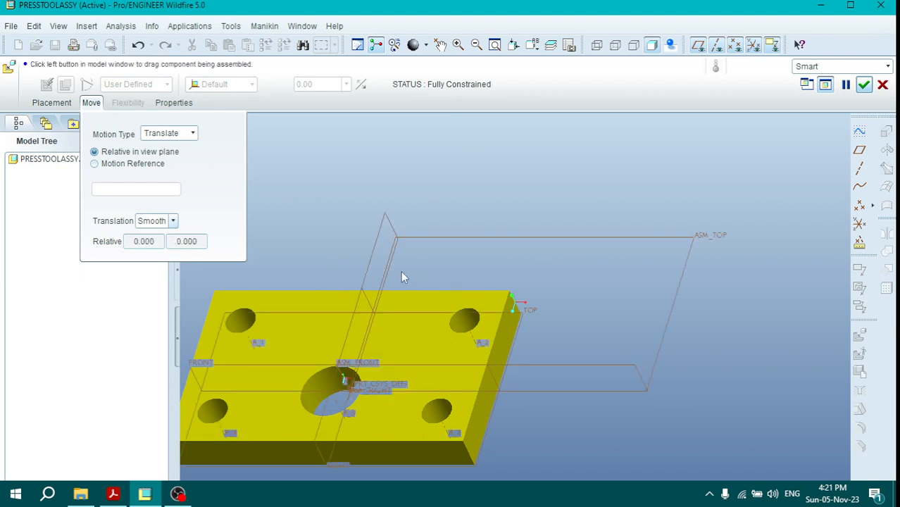
pyautogui.click(52, 103)
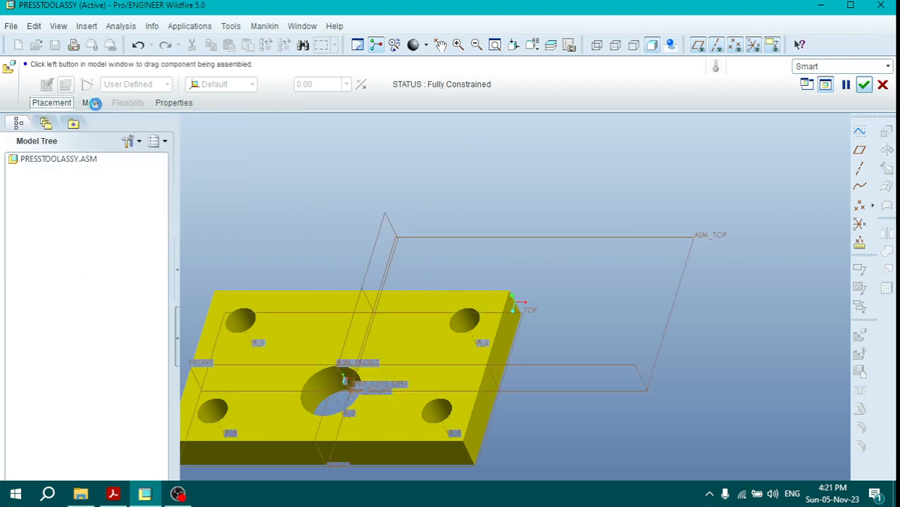
pyautogui.click(864, 84)
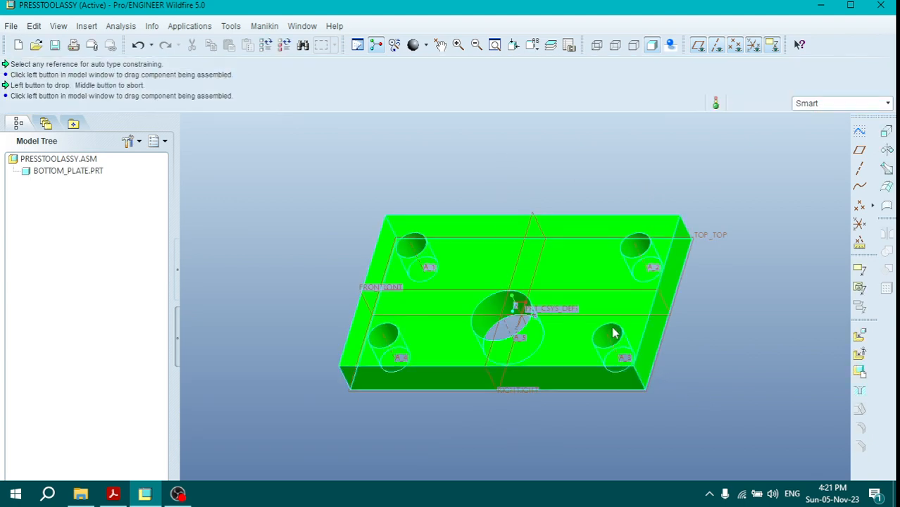
# - Bring guide-pillar.prt into the assembly as the second component
pyautogui.click(859, 336)
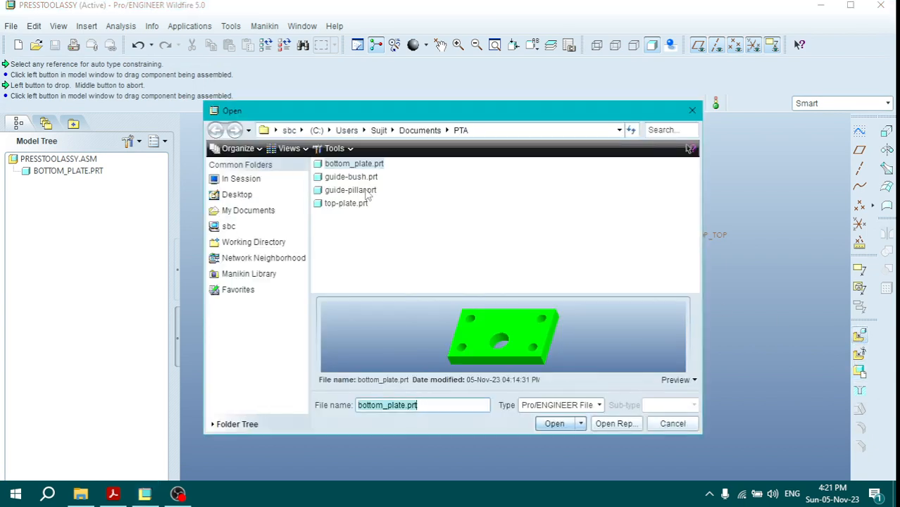
pyautogui.click(366, 191)
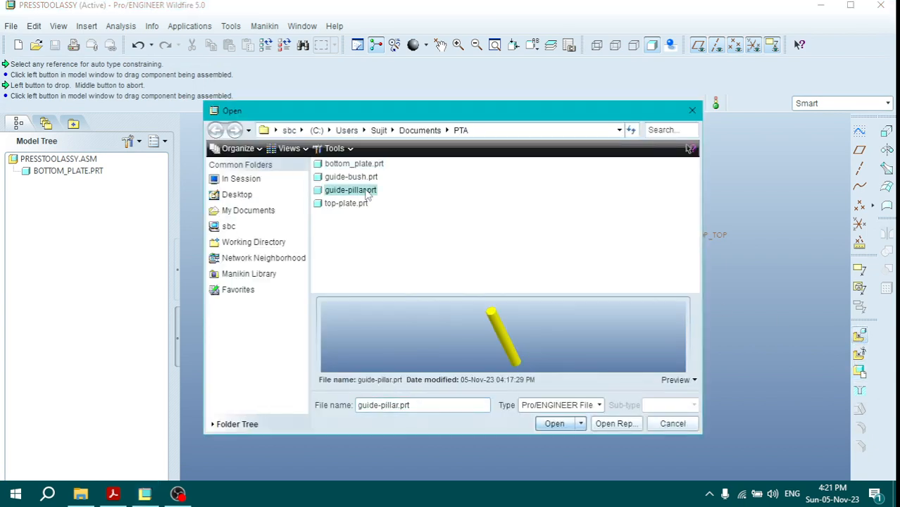
pyautogui.click(555, 423)
pyautogui.scroll(-3, 624, 381)
pyautogui.scroll(3, 632, 381)
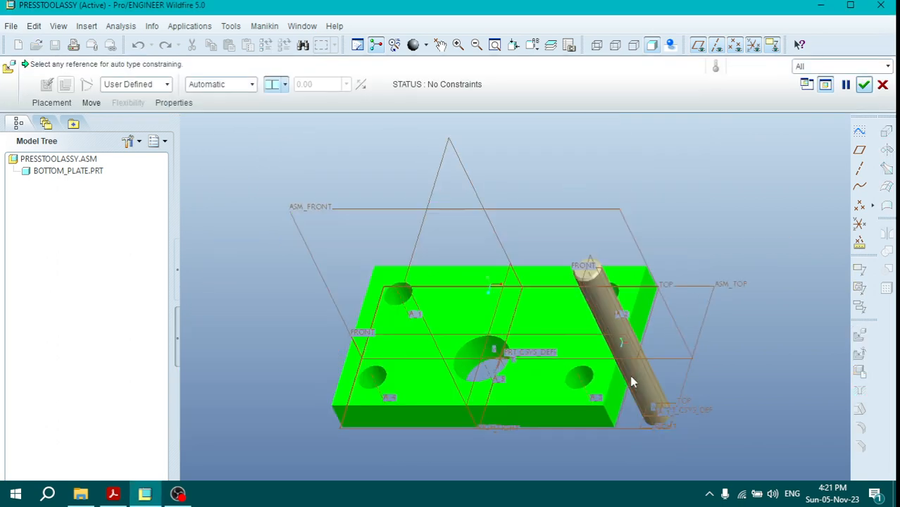
pyautogui.scroll(-3, 623, 407)
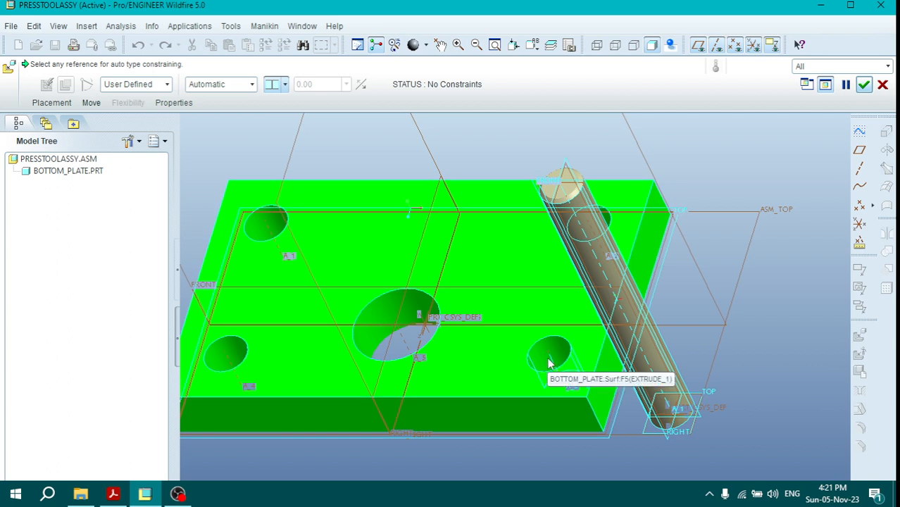
# - Align the guide pillar's axis A_1 with axis A_3 of the bottom plate's front corner hole
pyautogui.click(44, 104)
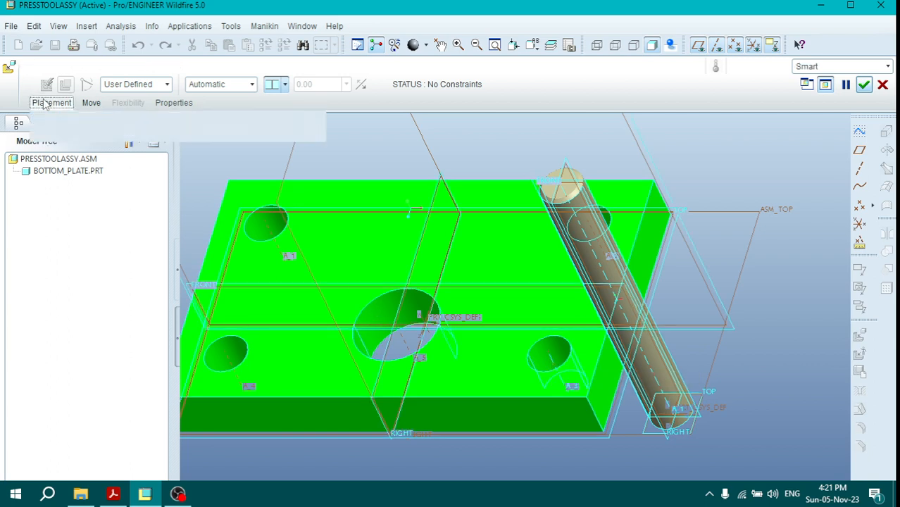
pyautogui.click(235, 164)
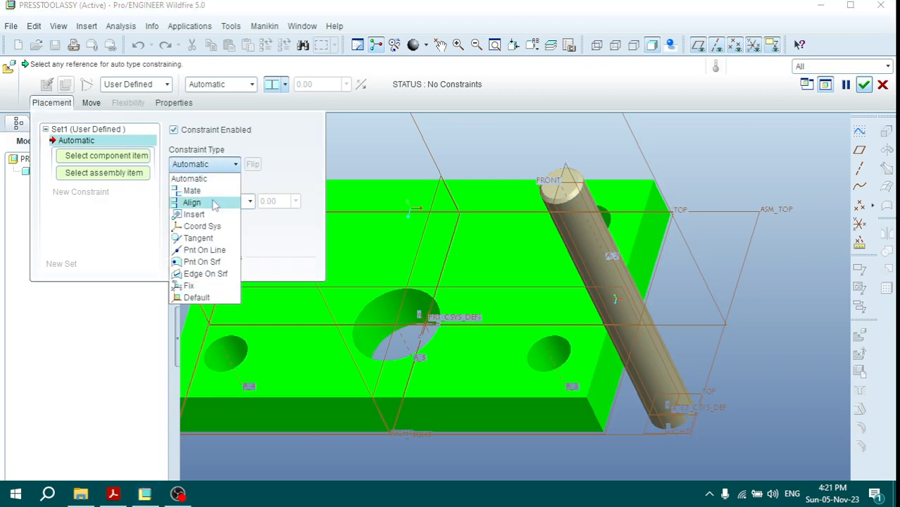
pyautogui.click(214, 202)
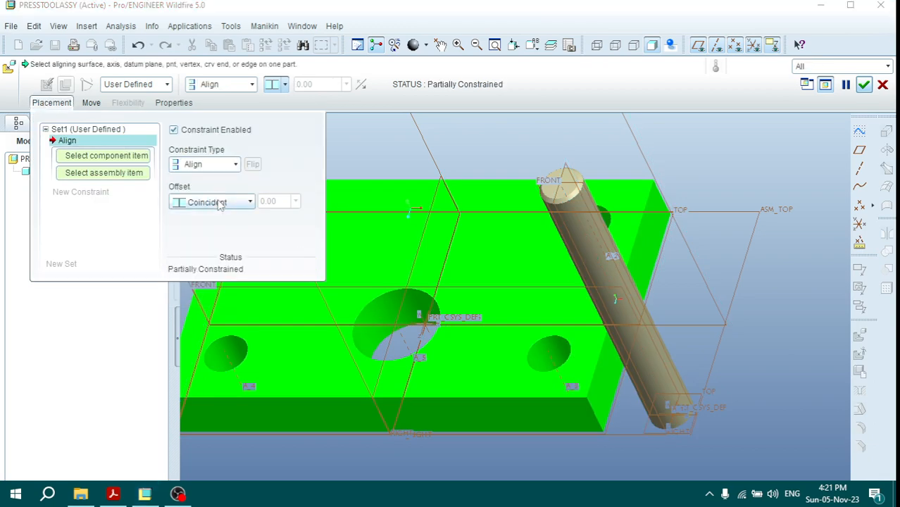
pyautogui.click(644, 355)
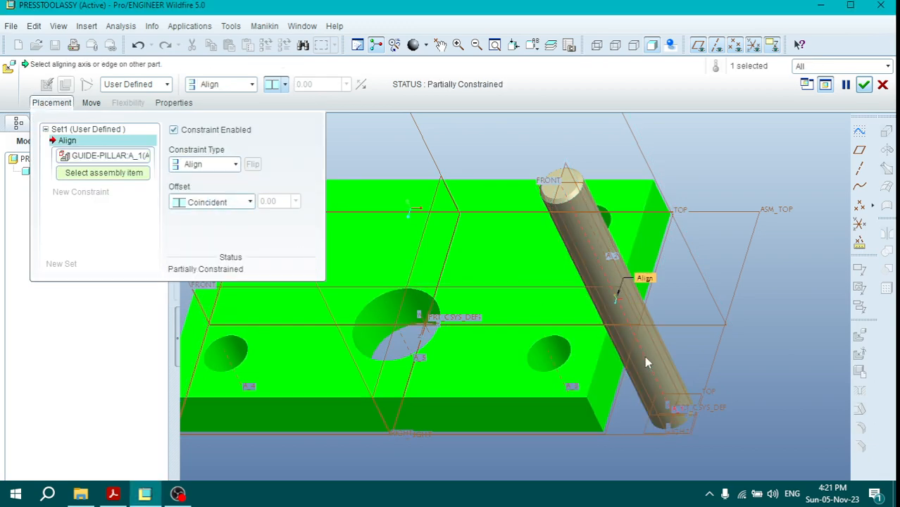
pyautogui.click(550, 361)
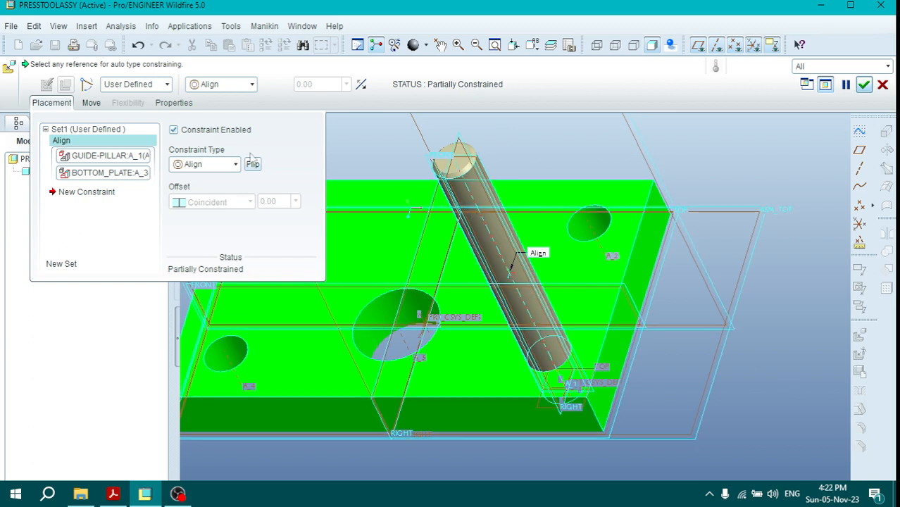
# - Translate the guide pillar along the hole axis until its lower end protrudes below the bottom plate
pyautogui.click(91, 102)
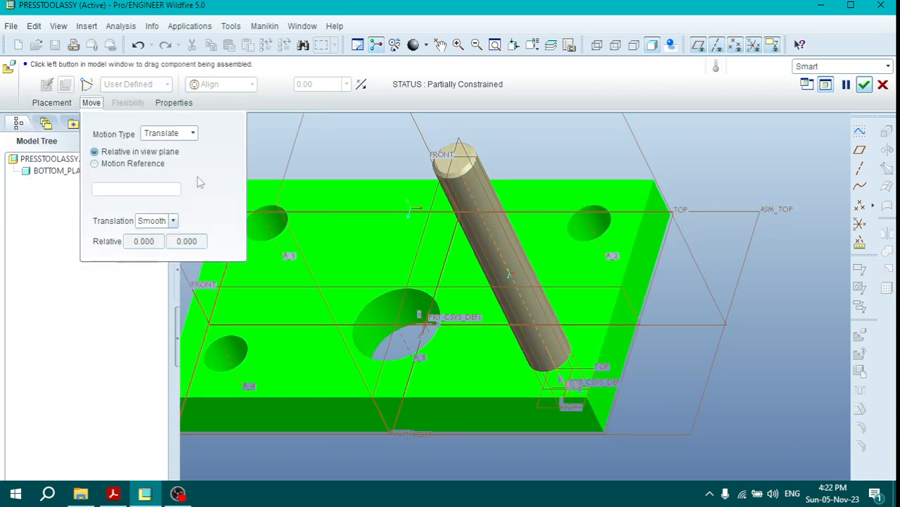
pyautogui.click(537, 326)
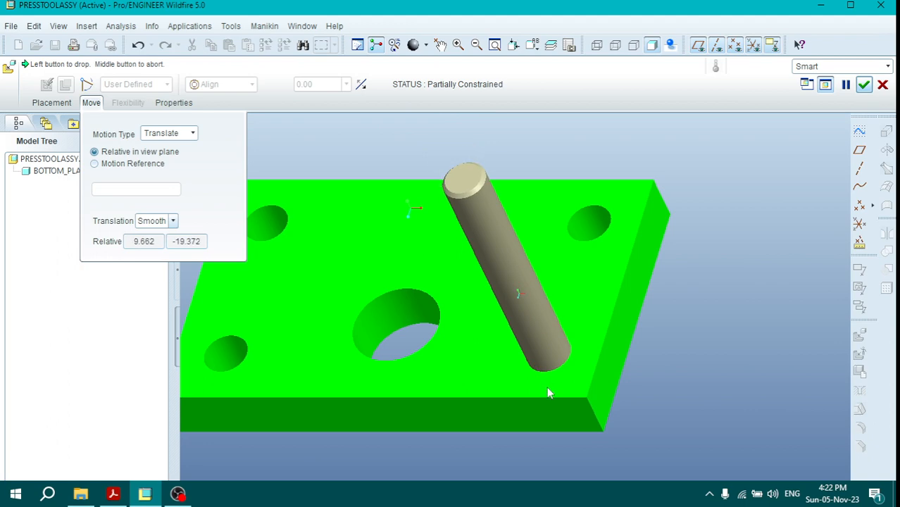
pyautogui.click(613, 326)
pyautogui.moveTo(607, 321); pyautogui.dragTo(589, 260, button='middle')
pyautogui.scroll(-3, 496, 316)
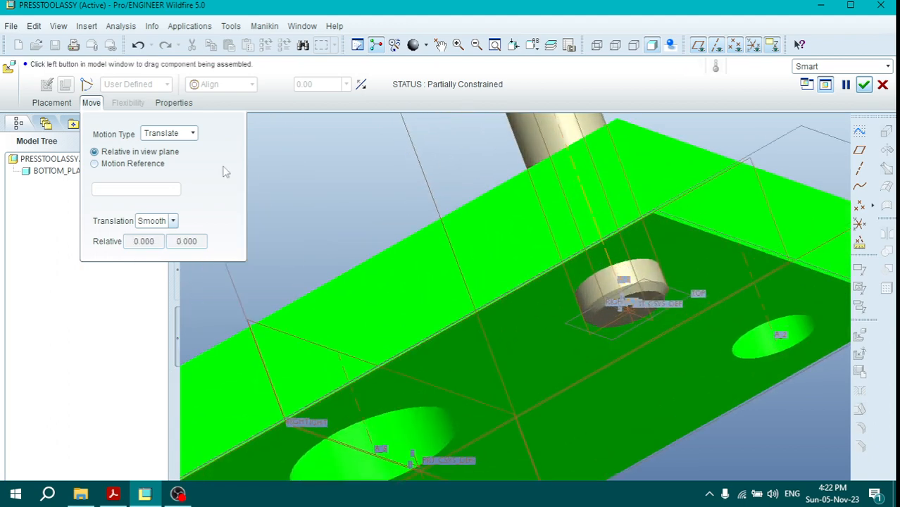
# - Add a second constraint of type Align to the guide pillar's placement
pyautogui.click(52, 102)
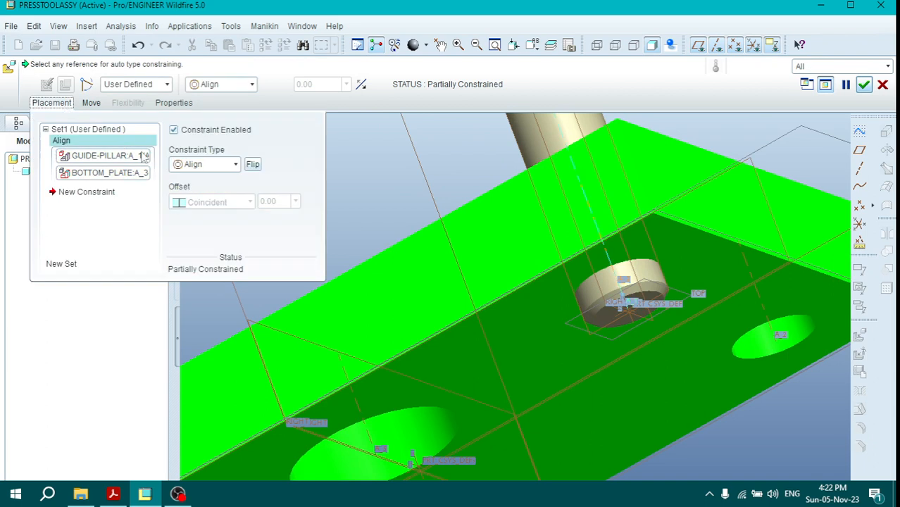
pyautogui.click(204, 167)
pyautogui.click(208, 177)
pyautogui.click(86, 192)
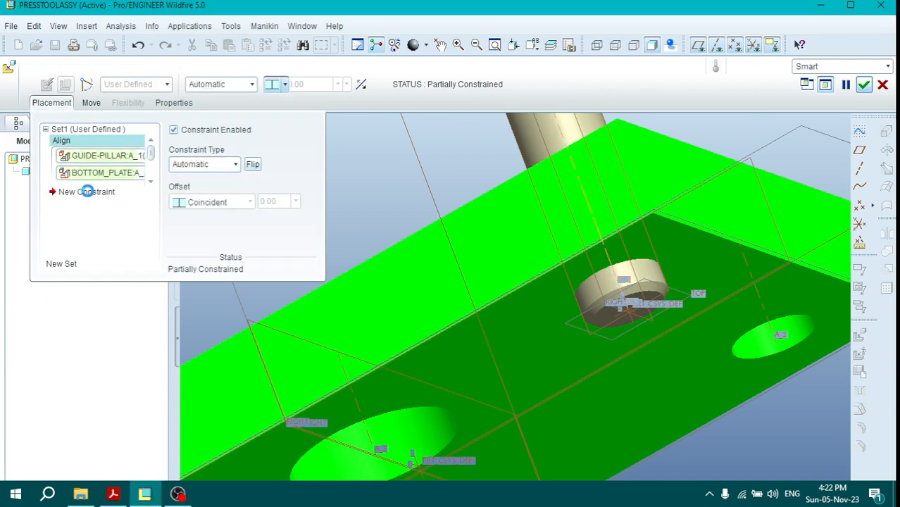
pyautogui.click(208, 166)
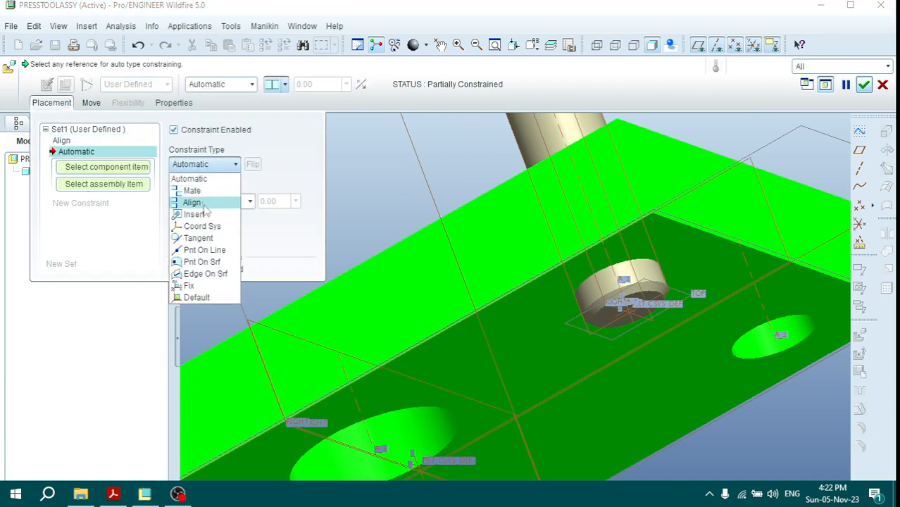
pyautogui.click(203, 204)
# - Align the guide pillar's lower end face coincident with the bottom plate's underside, and accept the placement
pyautogui.scroll(2, 657, 316)
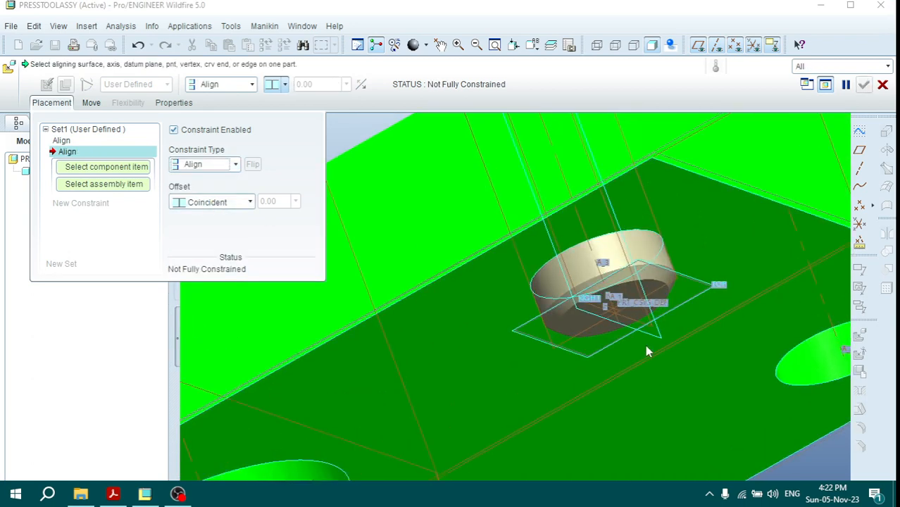
pyautogui.scroll(3, 648, 345)
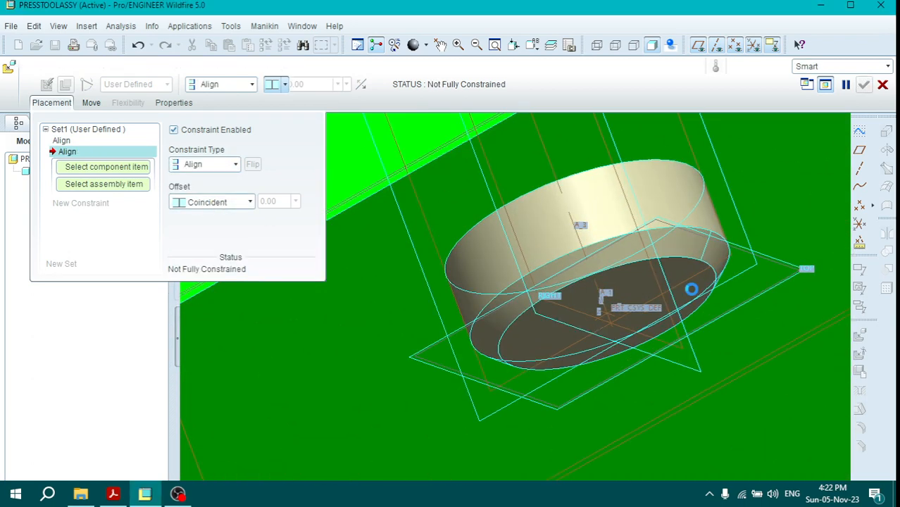
pyautogui.click(692, 293)
pyautogui.scroll(-4, 692, 292)
pyautogui.scroll(2, 686, 288)
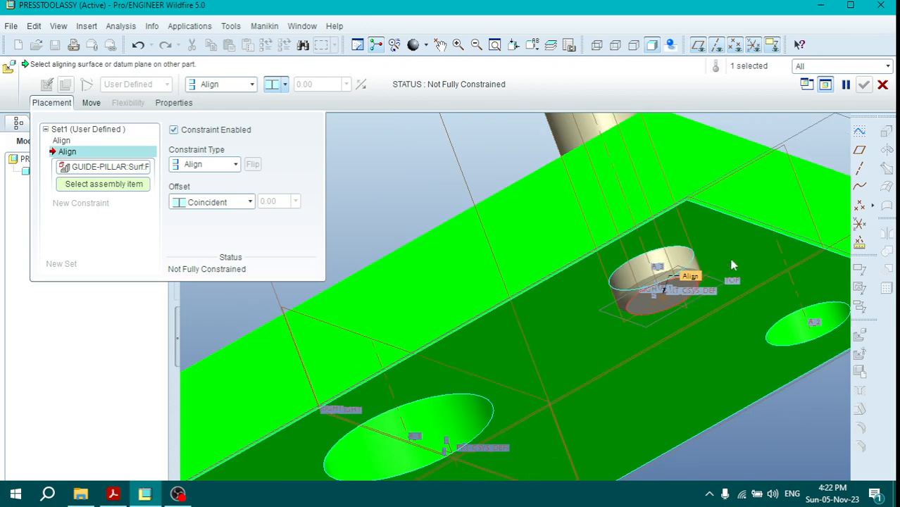
pyautogui.click(739, 250)
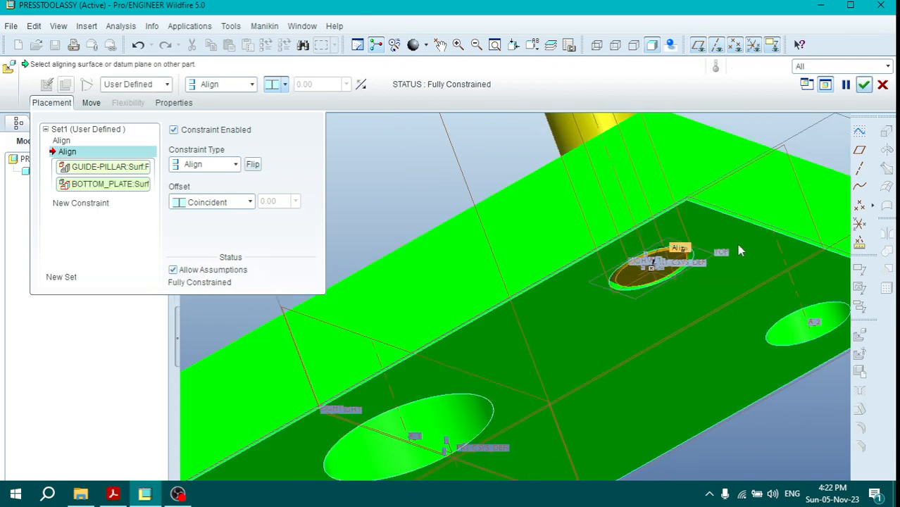
pyautogui.moveTo(736, 250); pyautogui.dragTo(760, 295, button='middle')
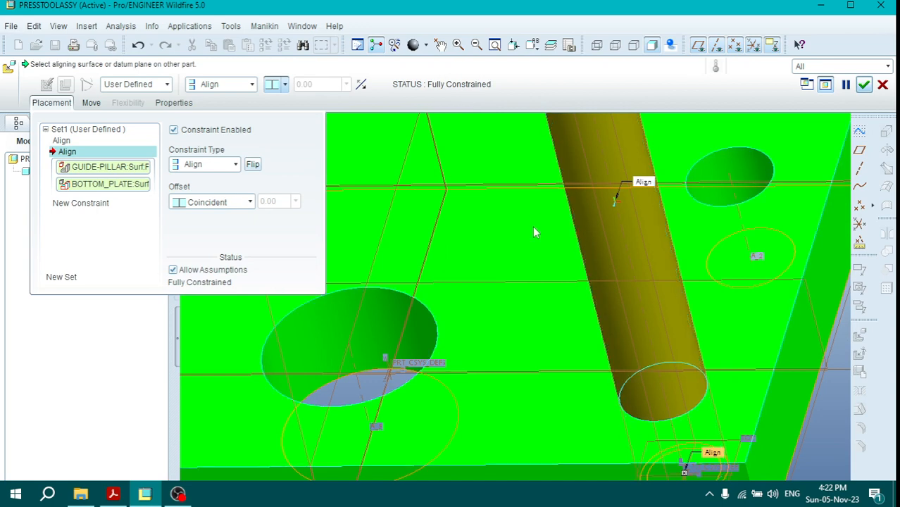
pyautogui.middleClick(535, 230)
pyautogui.scroll(-3, 568, 262)
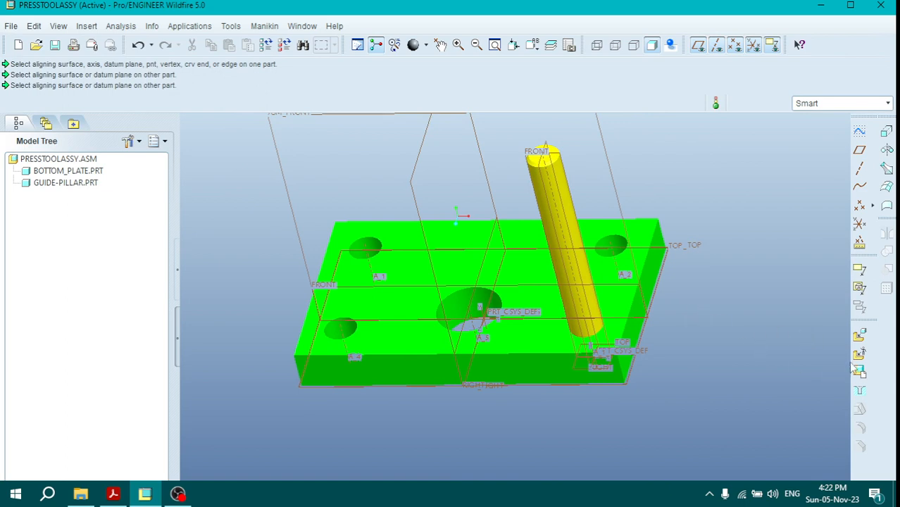
# - Bring guide-bush.prt into the assembly as the third component
pyautogui.click(858, 337)
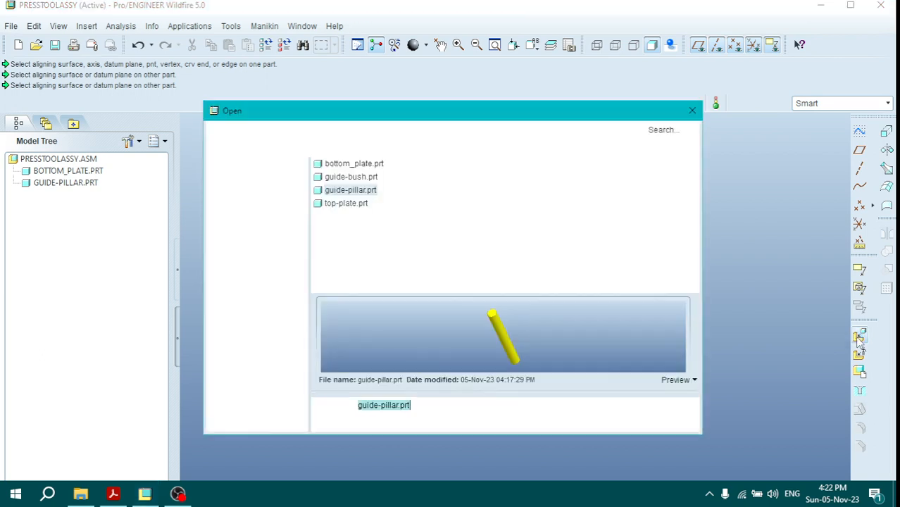
pyautogui.click(364, 180)
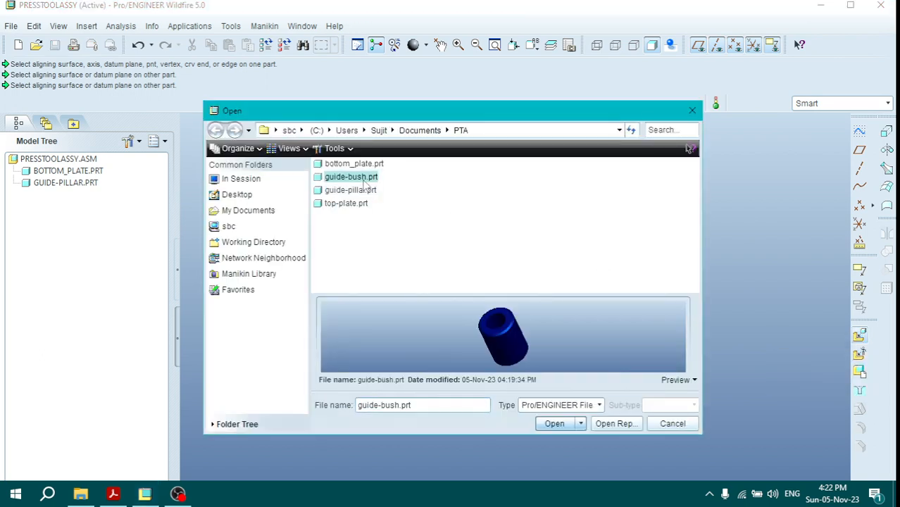
pyautogui.click(554, 424)
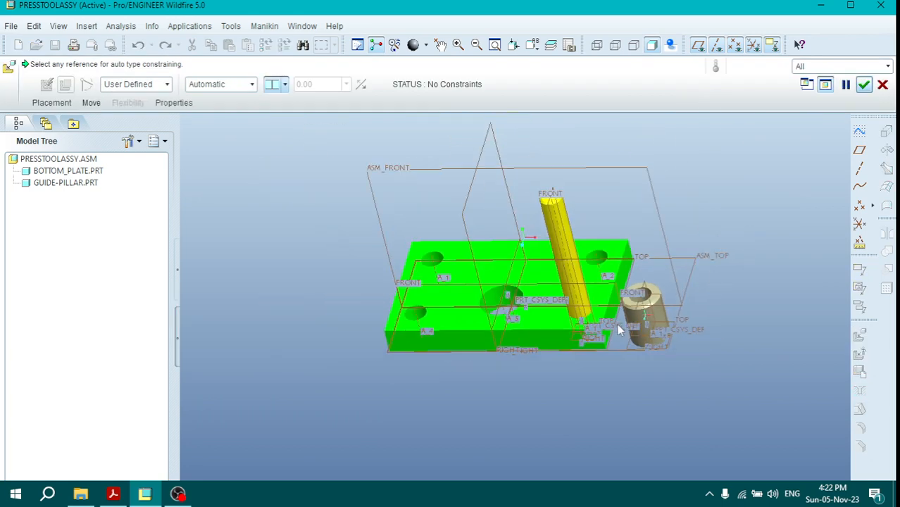
pyautogui.scroll(-2, 559, 231)
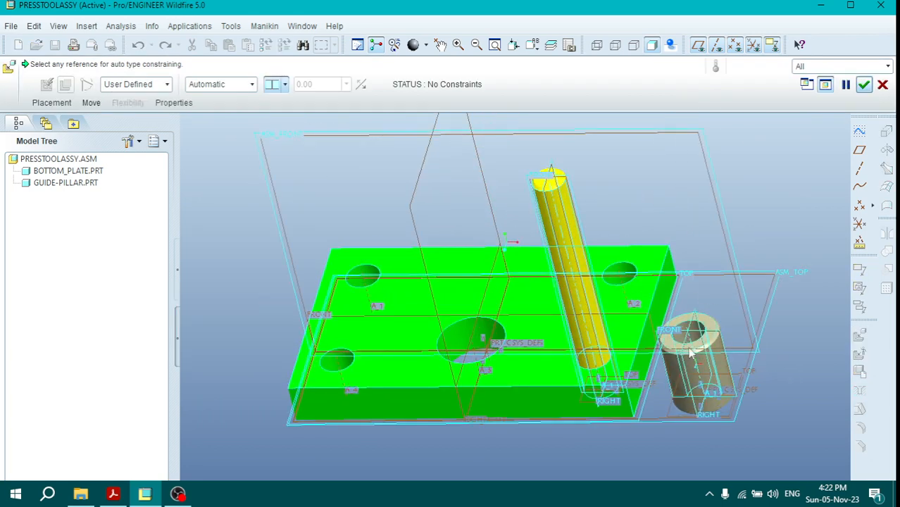
# - Align the guide bush's axis A_1 with the guide pillar's axis A_1
pyautogui.click(55, 104)
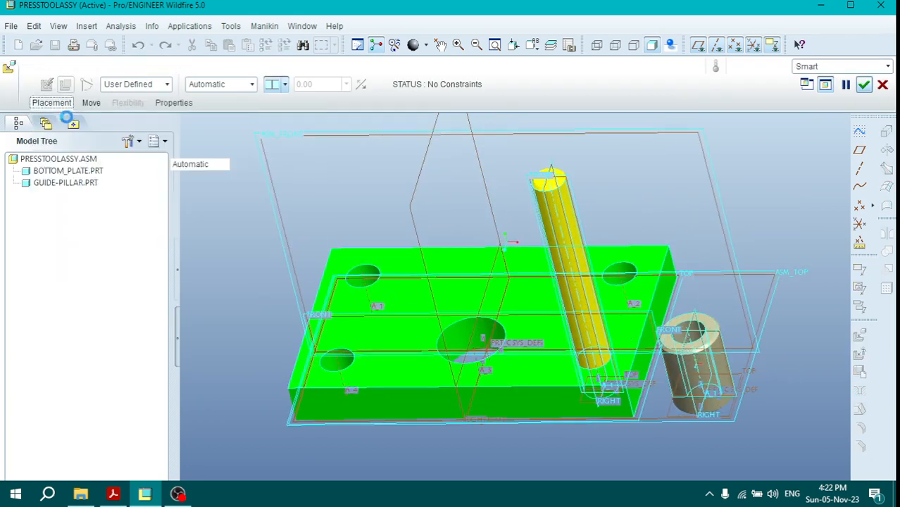
pyautogui.click(204, 164)
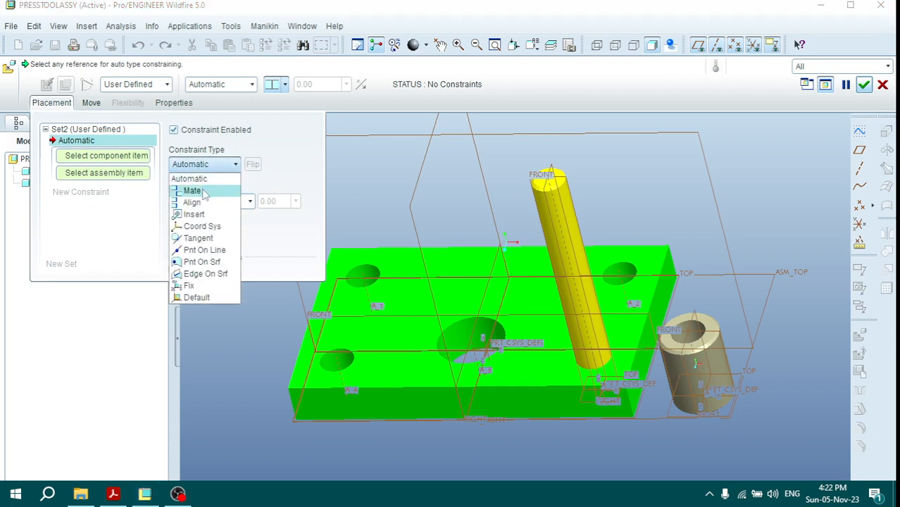
pyautogui.click(193, 202)
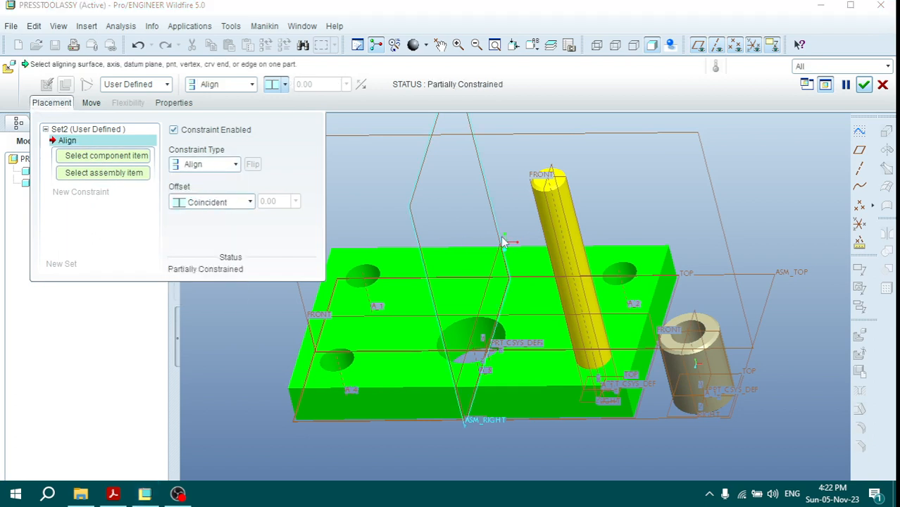
pyautogui.click(563, 238)
pyautogui.click(690, 346)
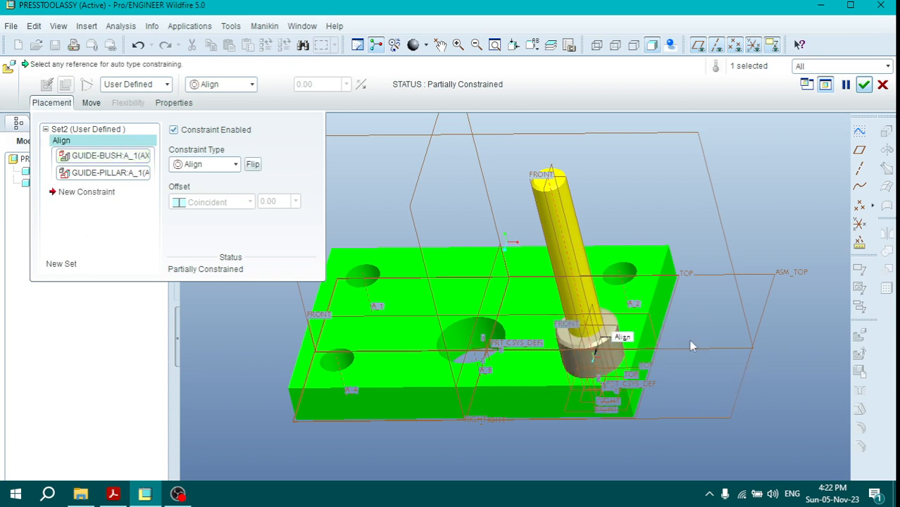
# - Add a second constraint of type Align with the Offset option to the guide bush's placement
pyautogui.click(107, 192)
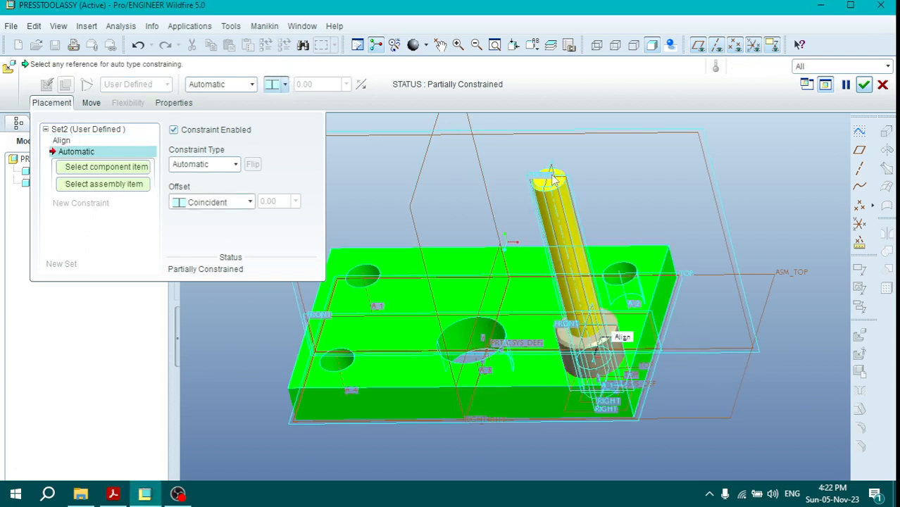
pyautogui.scroll(-3, 556, 189)
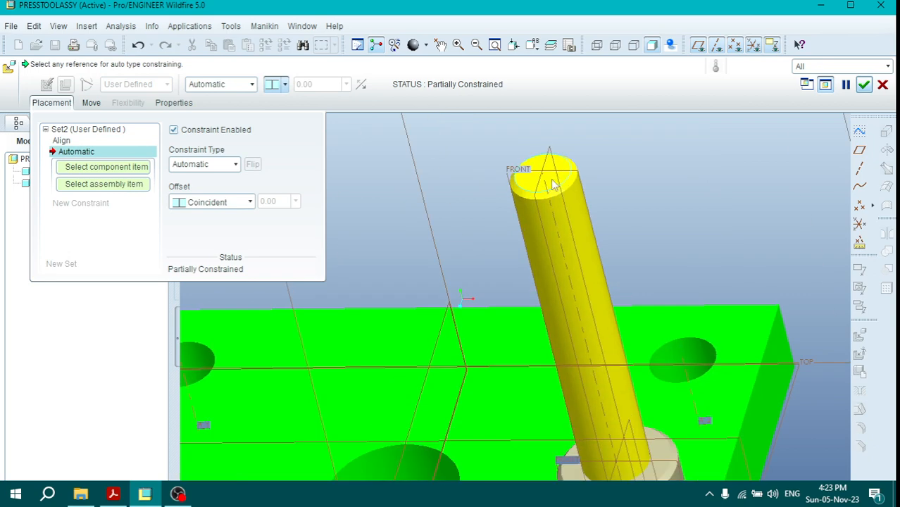
pyautogui.scroll(3, 555, 185)
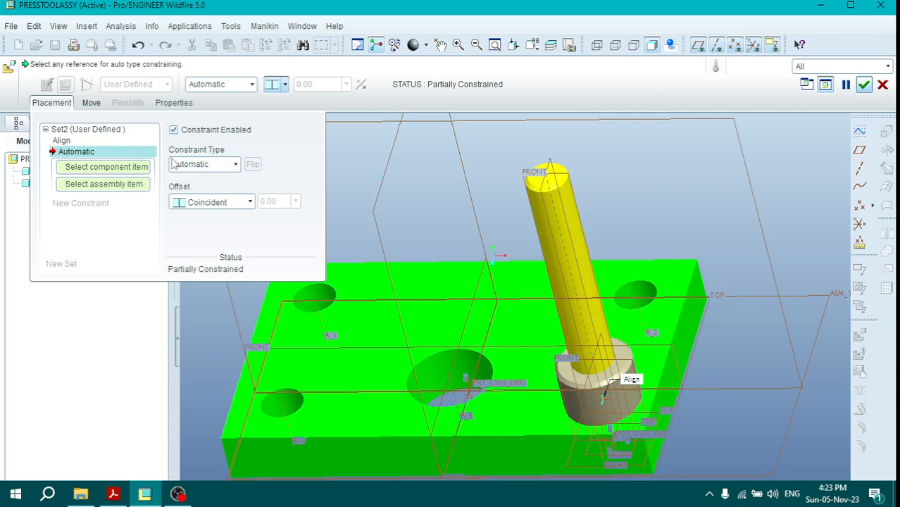
pyautogui.click(204, 164)
pyautogui.click(196, 201)
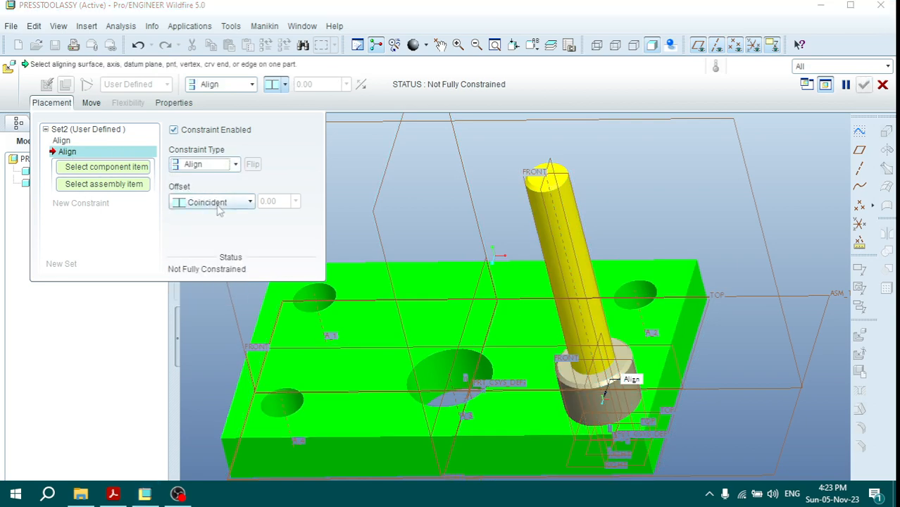
pyautogui.click(220, 203)
pyautogui.click(211, 220)
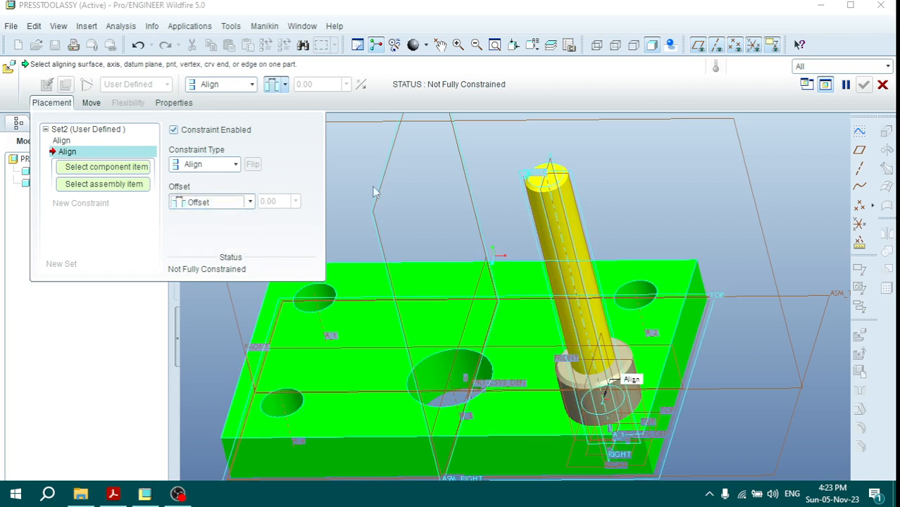
# - Align the guide bush's upper face with the guide pillar's top face at an offset of 25, and accept the placement
pyautogui.click(542, 185)
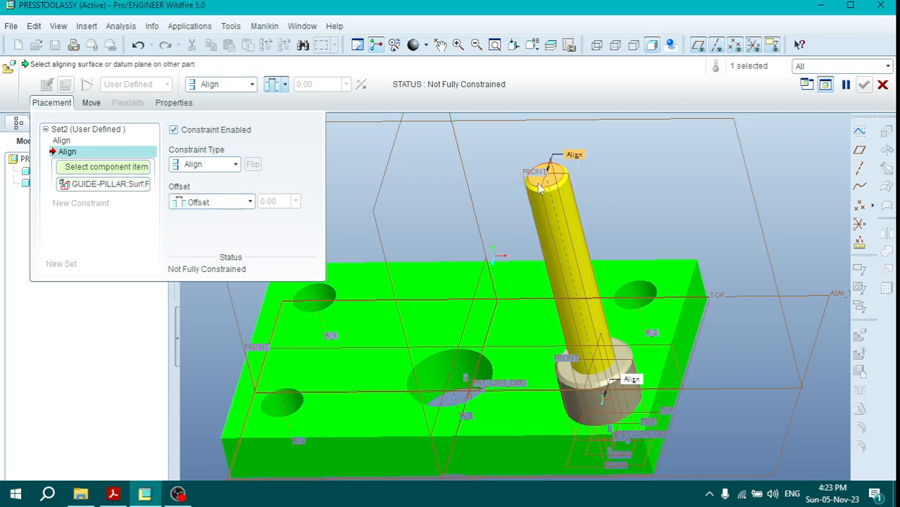
pyautogui.click(622, 356)
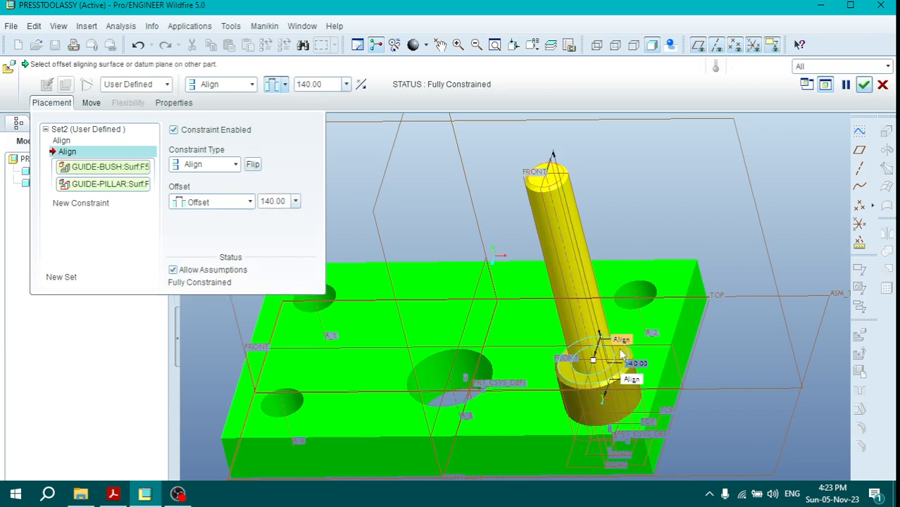
pyautogui.doubleClick(278, 201)
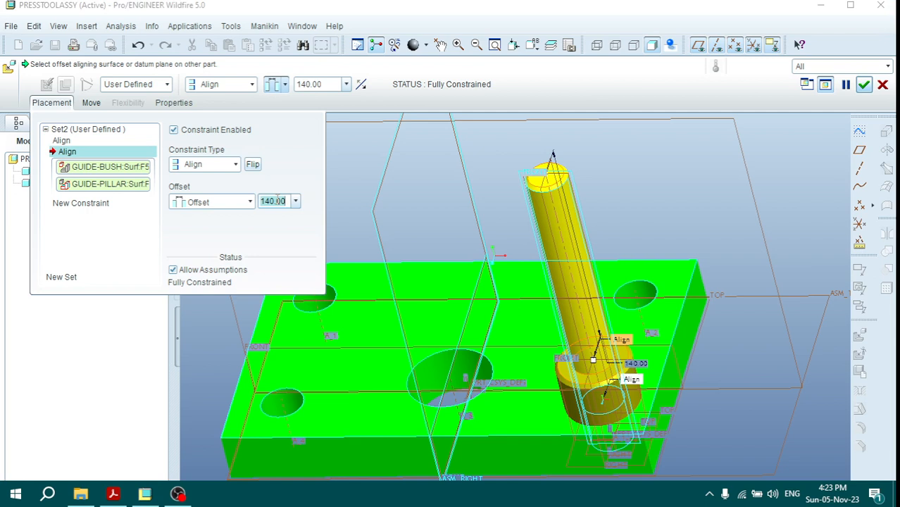
pyautogui.write('25')
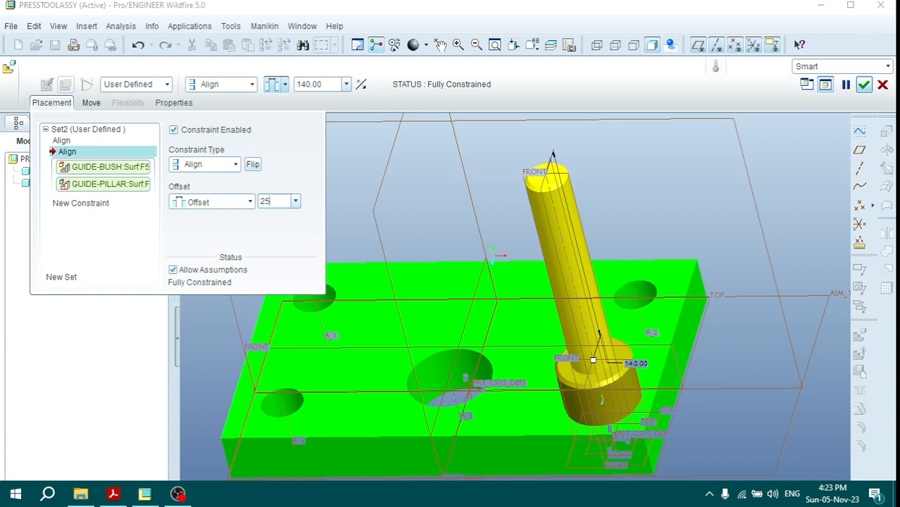
pyautogui.press('Return')
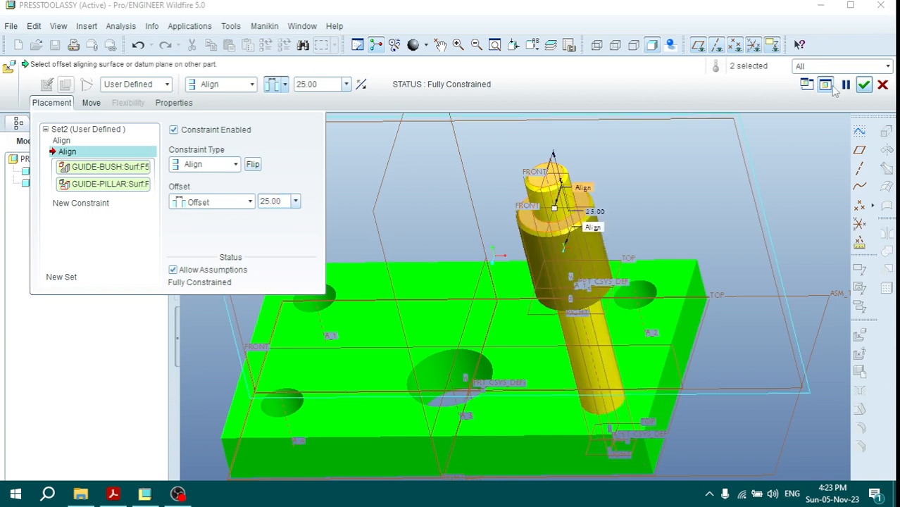
pyautogui.click(862, 84)
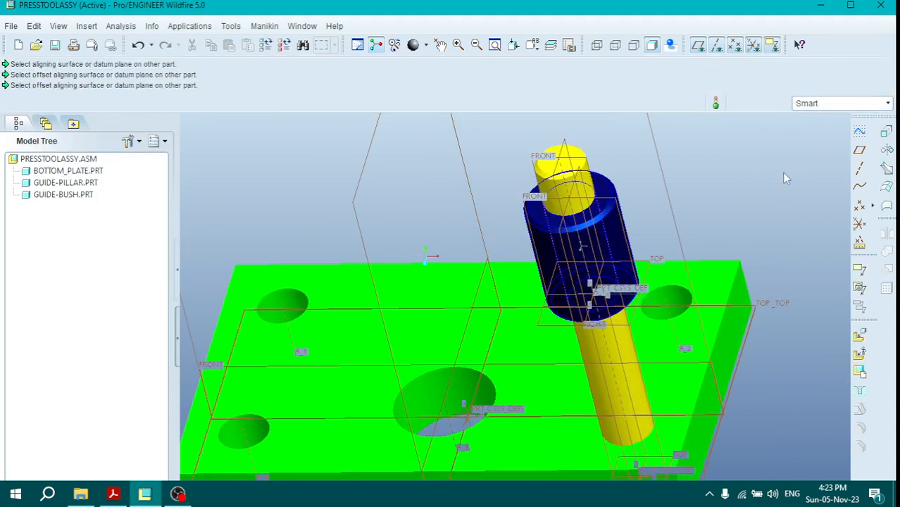
# - Group the guide pillar and guide bush components into one local group
pyautogui.scroll(-3, 710, 207)
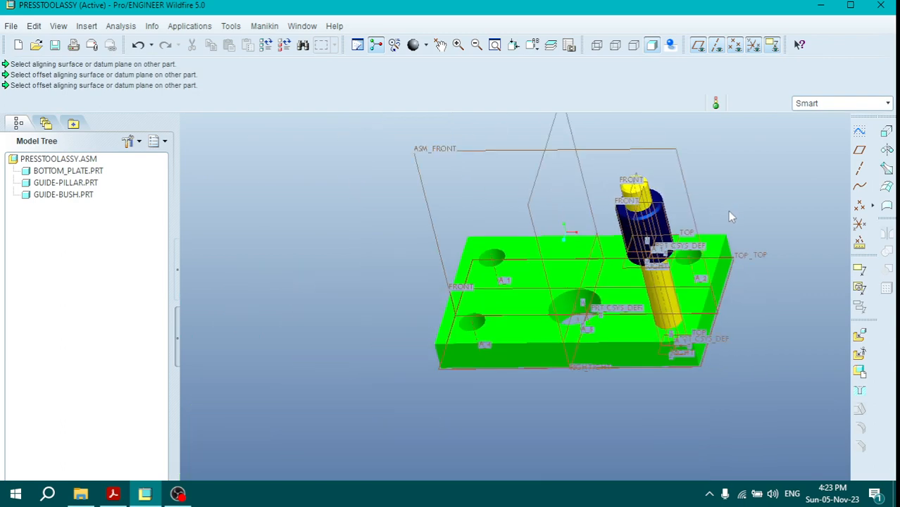
pyautogui.scroll(2, 729, 212)
pyautogui.scroll(-1, 660, 290)
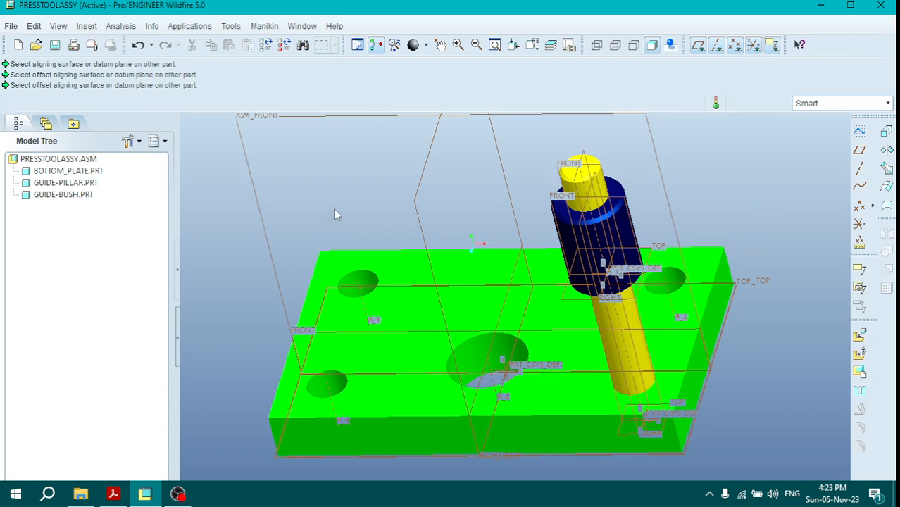
pyautogui.click(57, 183)
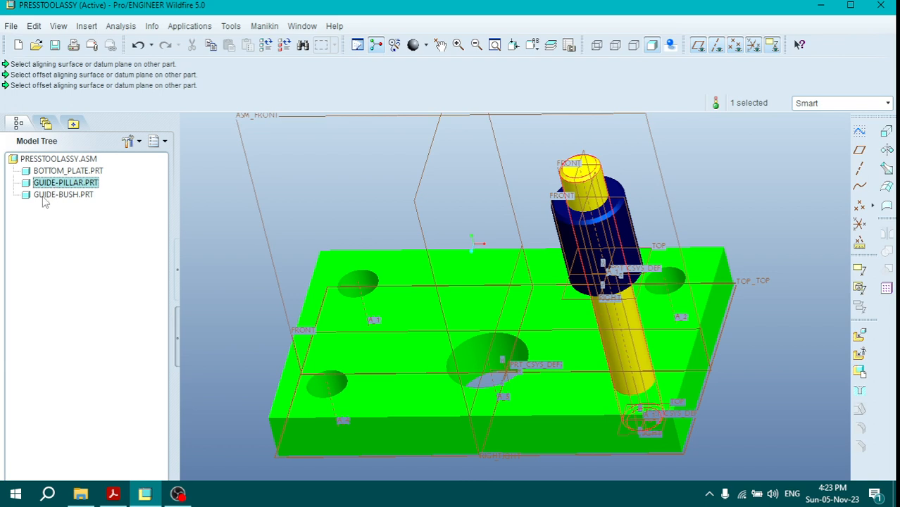
pyautogui.keyDown('ctrl'); pyautogui.click(43, 196); pyautogui.keyUp('ctrl')
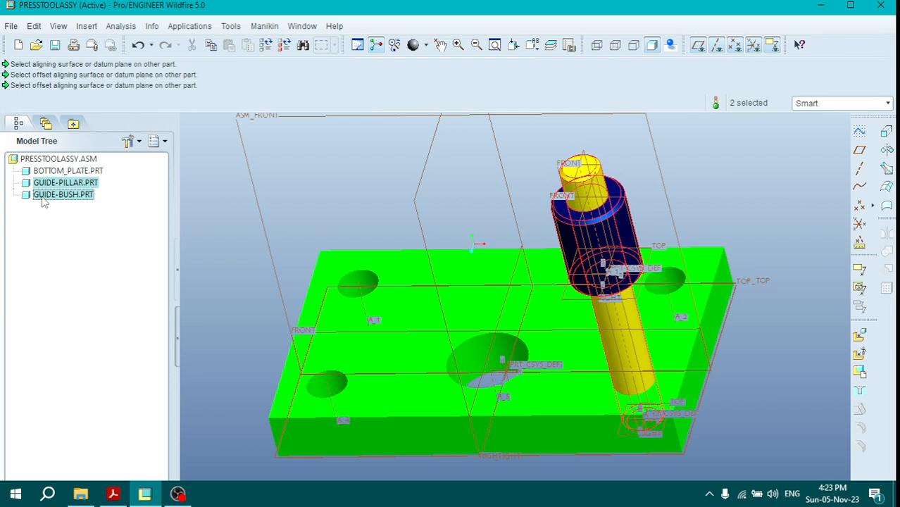
pyautogui.rightClick(44, 202)
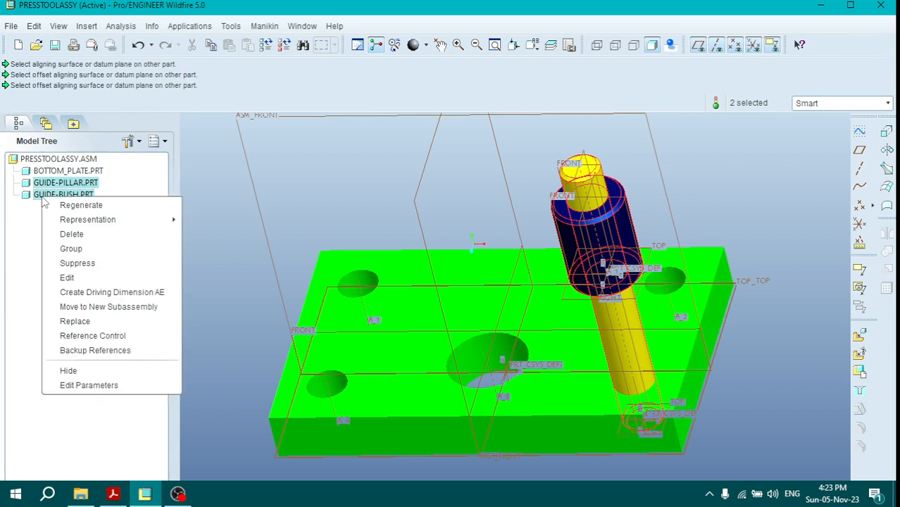
pyautogui.click(88, 249)
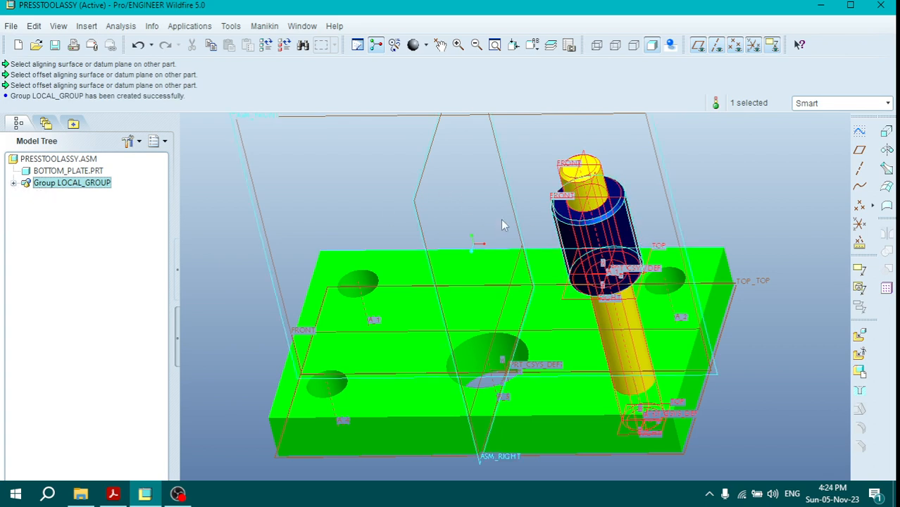
pyautogui.click(13, 183)
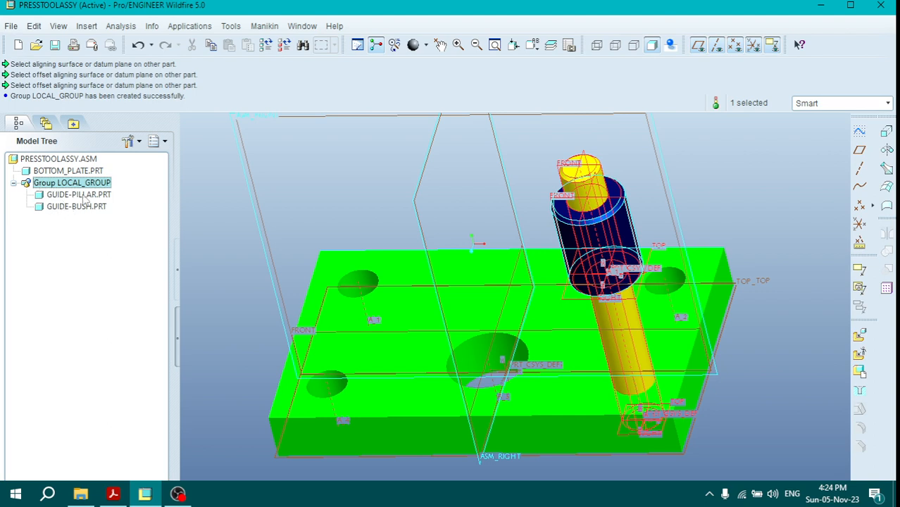
pyautogui.click(14, 183)
pyautogui.click(333, 191)
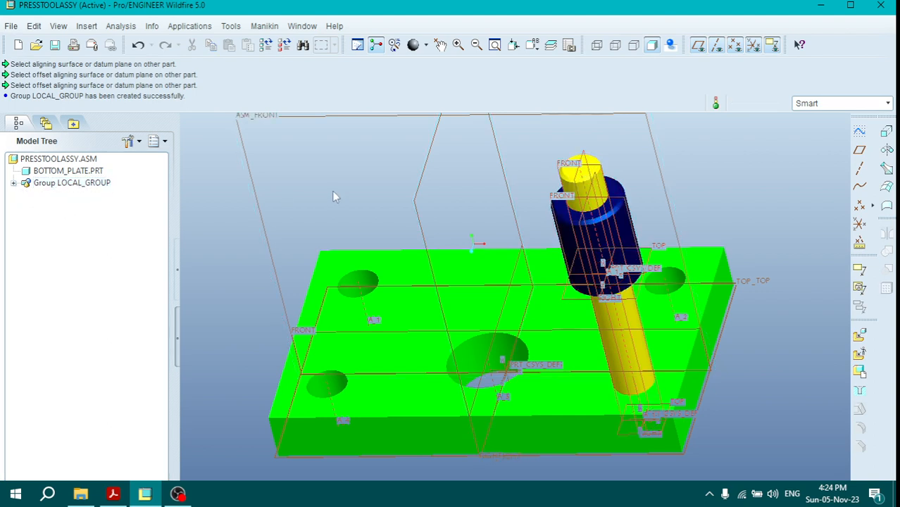
pyautogui.scroll(4, 317, 204)
pyautogui.click(92, 184)
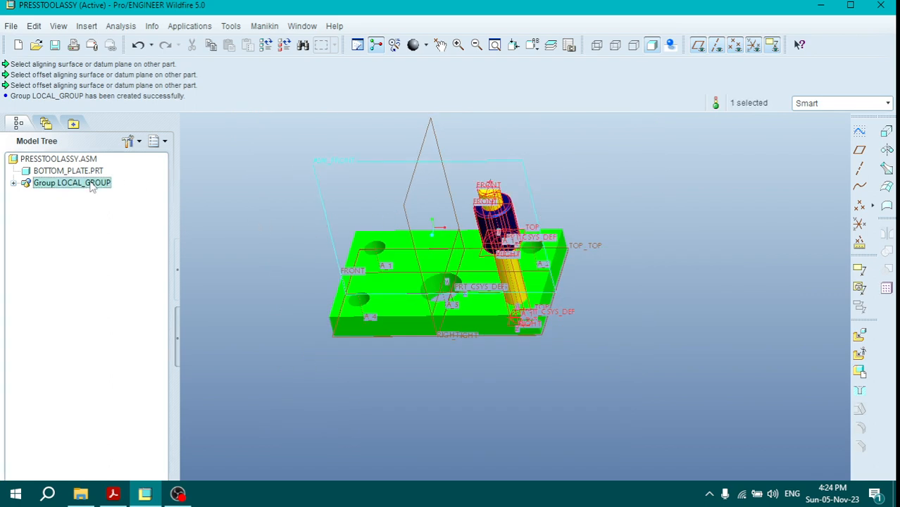
pyautogui.click(886, 288)
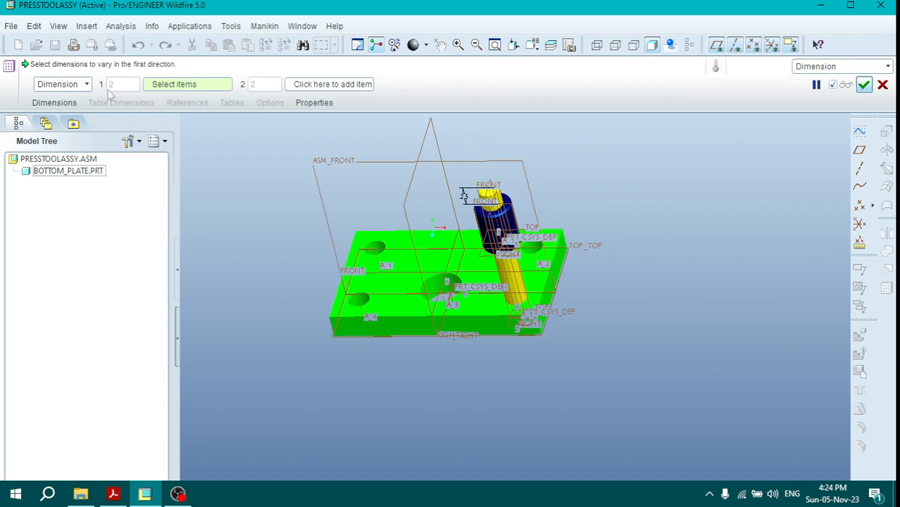
pyautogui.click(86, 85)
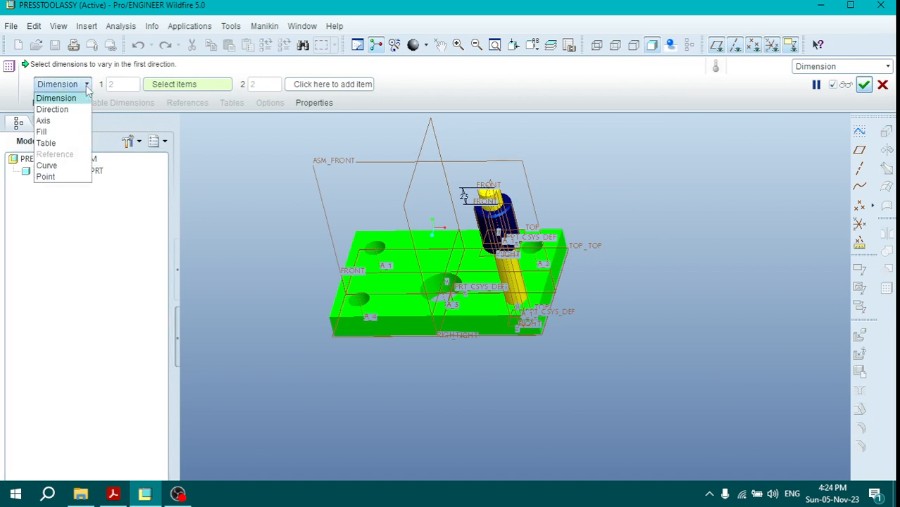
pyautogui.click(52, 110)
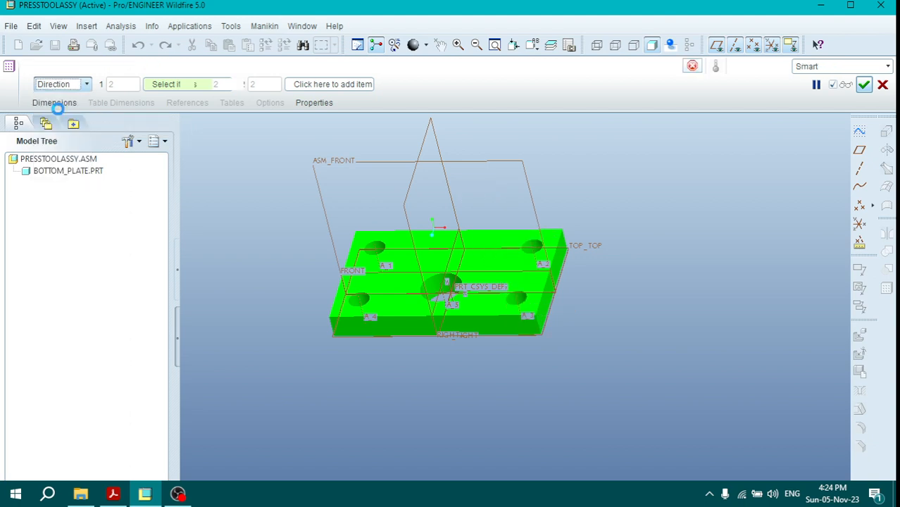
pyautogui.scroll(-2, 633, 195)
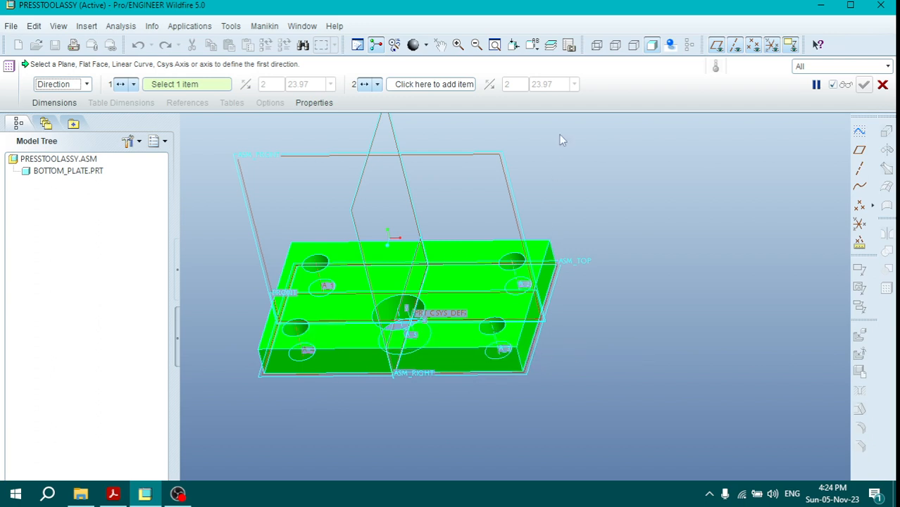
pyautogui.click(449, 353)
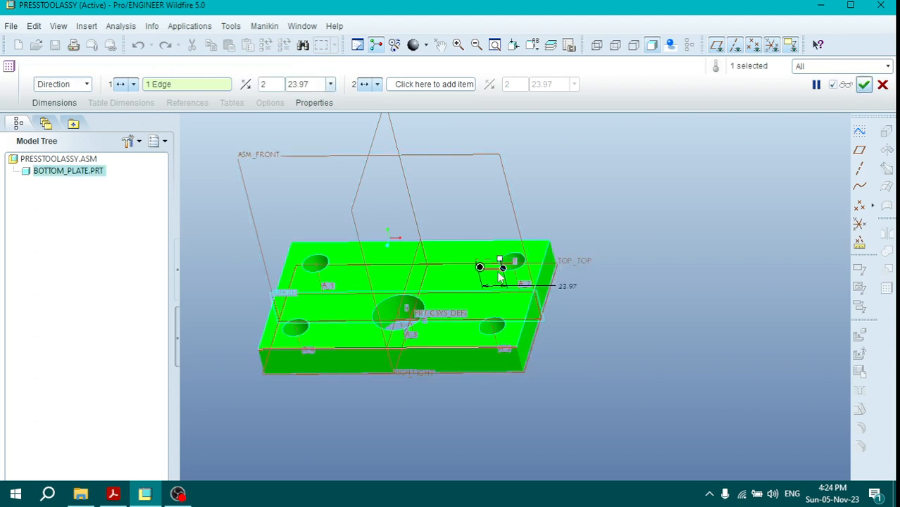
pyautogui.scroll(-3, 493, 275)
pyautogui.scroll(4, 475, 273)
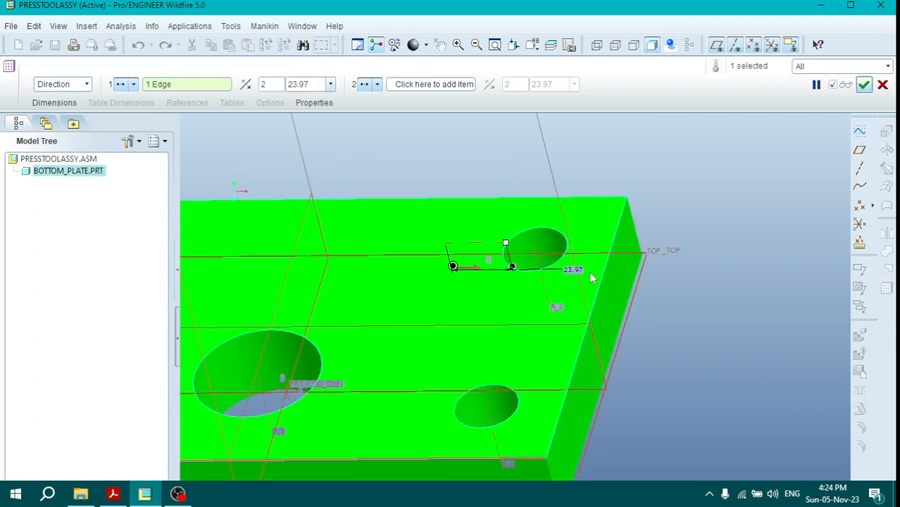
pyautogui.click(501, 278)
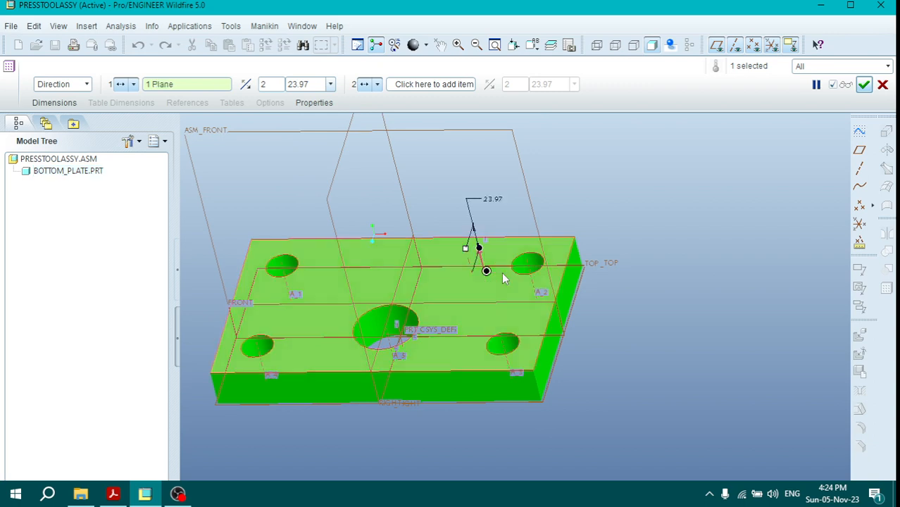
pyautogui.click(882, 84)
pyautogui.click(425, 277)
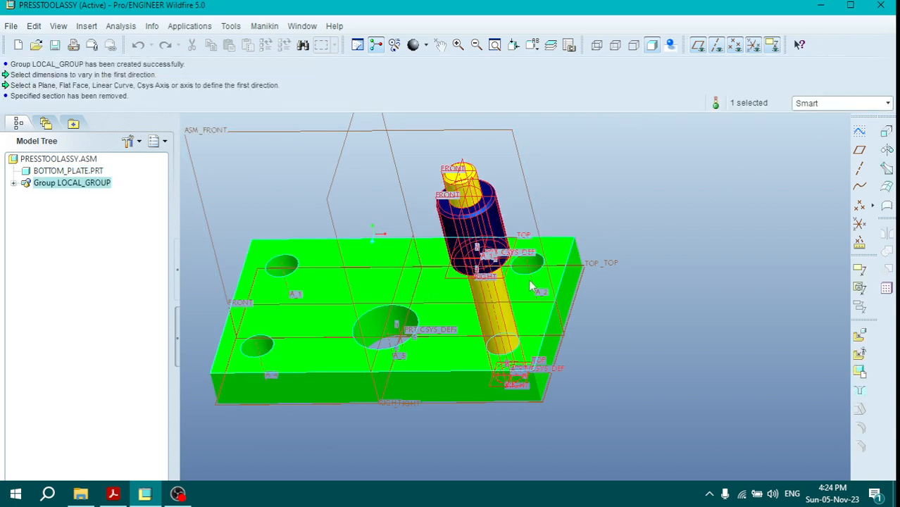
# - Start a Direction pattern of the pillar and bush group along the bottom plate's long front edge, with the direction flipped towards the opposite guide hole
pyautogui.click(74, 184)
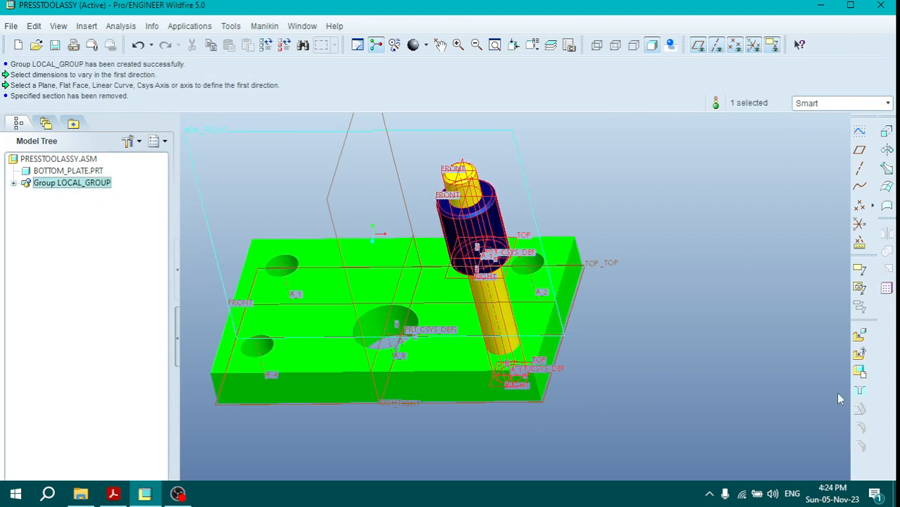
pyautogui.click(885, 288)
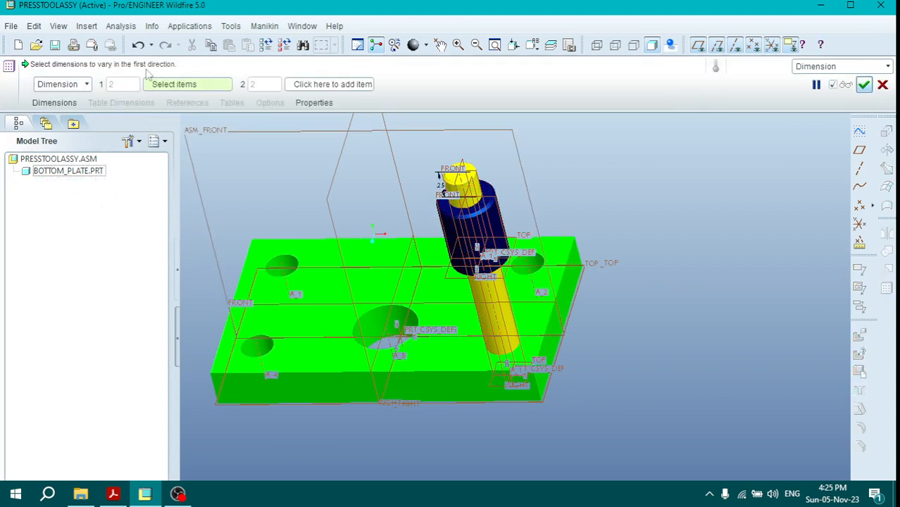
pyautogui.click(66, 84)
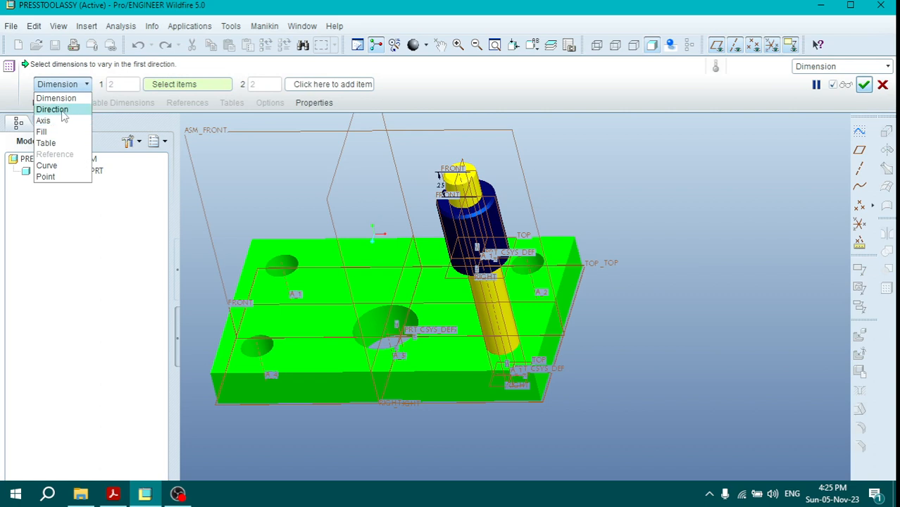
pyautogui.click(63, 111)
pyautogui.click(394, 386)
pyautogui.click(424, 373)
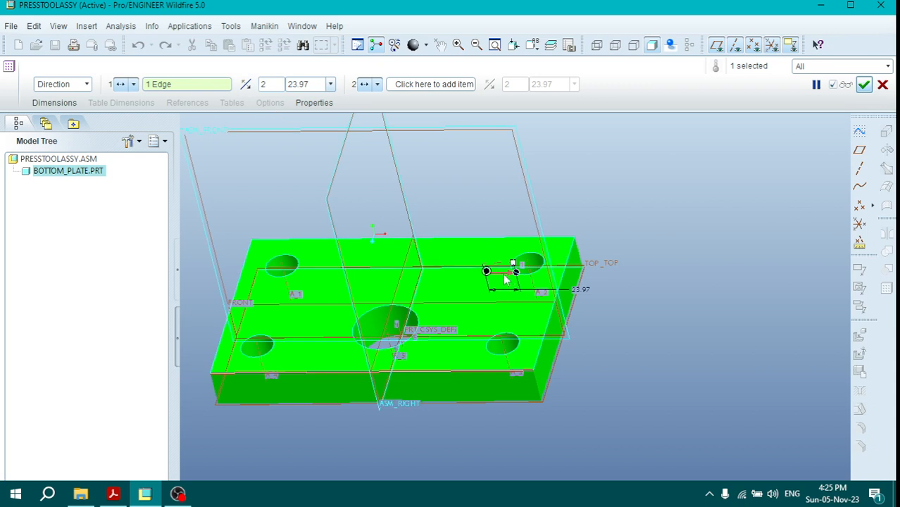
pyautogui.click(246, 85)
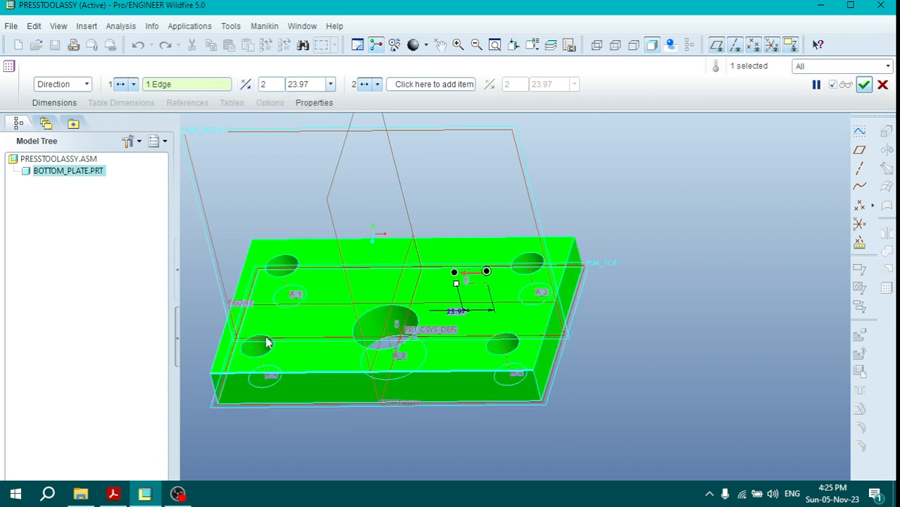
# - Check the corner hole spacing on the Bottom Plate drawing in Adobe Acrobat Reader and return to the Pro/ENGINEER assembly
pyautogui.click(113, 493)
pyautogui.scroll(5, 404, 336)
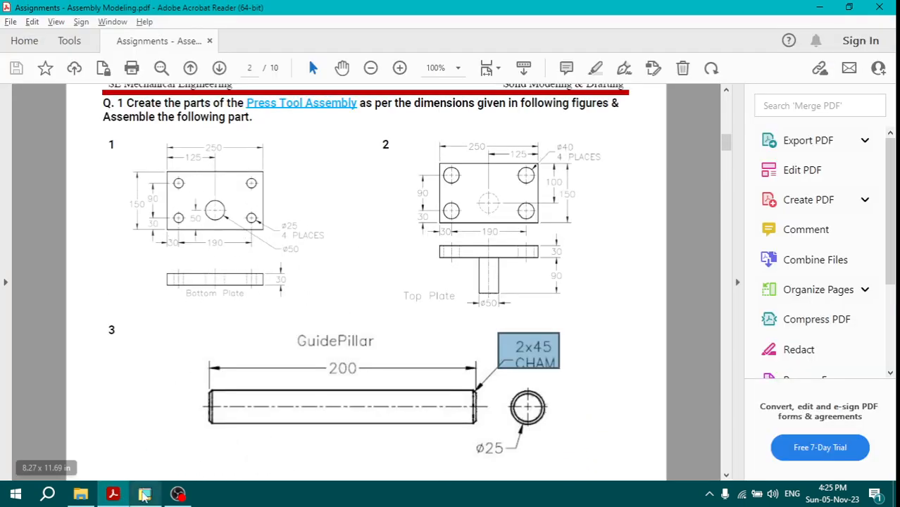
pyautogui.click(144, 492)
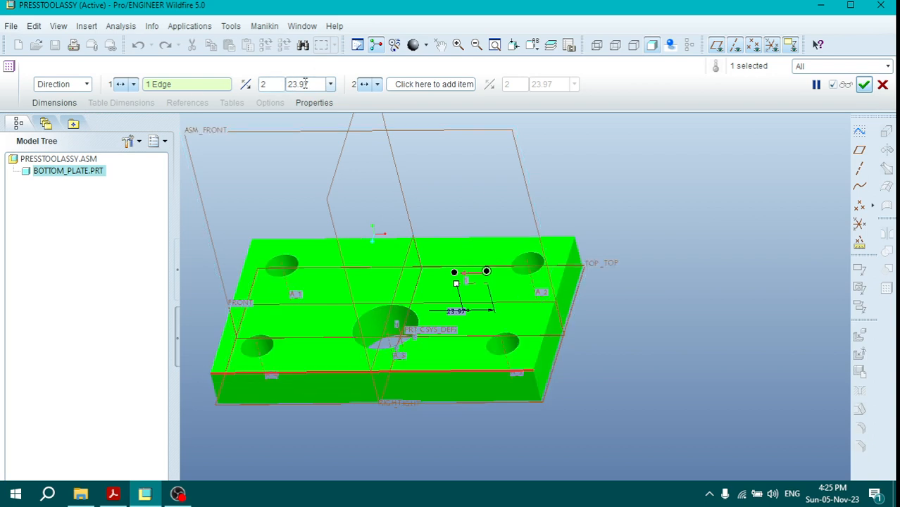
# - Set the pattern's first-direction spacing to 190
pyautogui.doubleClick(304, 83)
pyautogui.write('190')
pyautogui.press('Return')
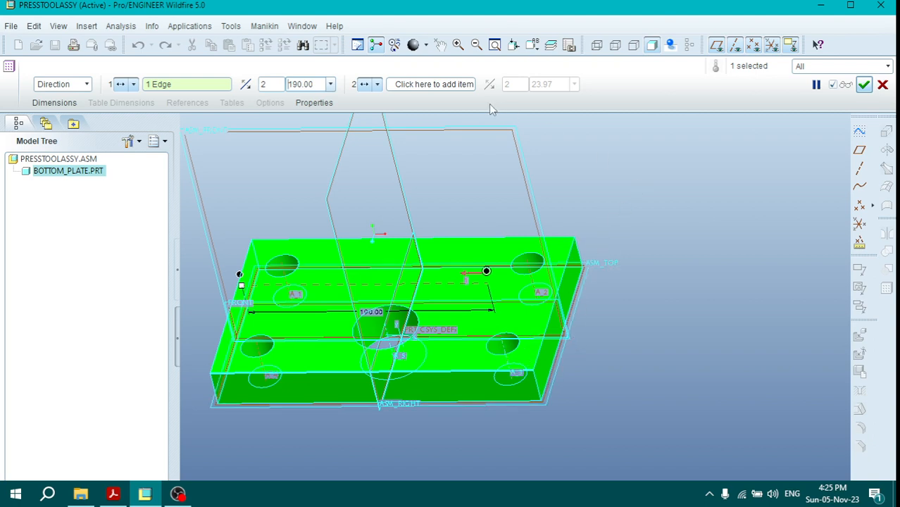
# - Add the bottom plate's short side edge as the second pattern direction with spacing 90, and check the spacings against the Bottom Plate drawing
pyautogui.click(435, 85)
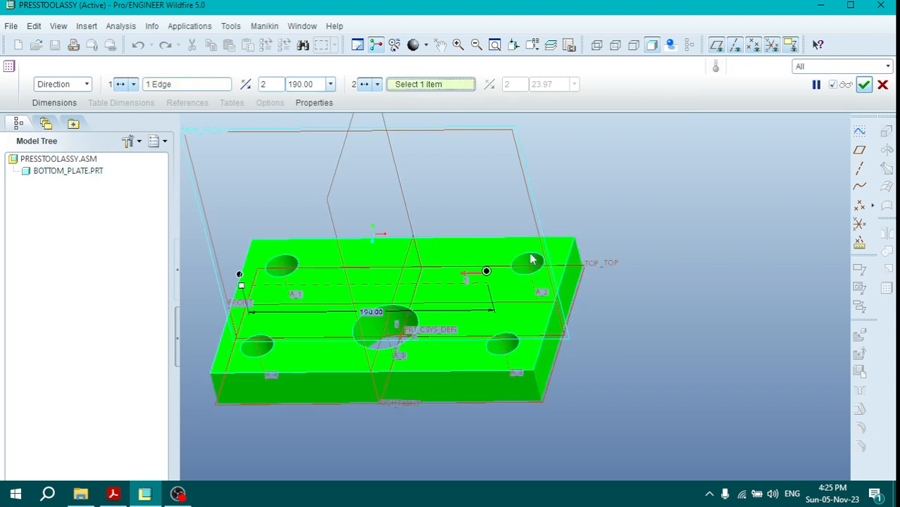
pyautogui.click(540, 360)
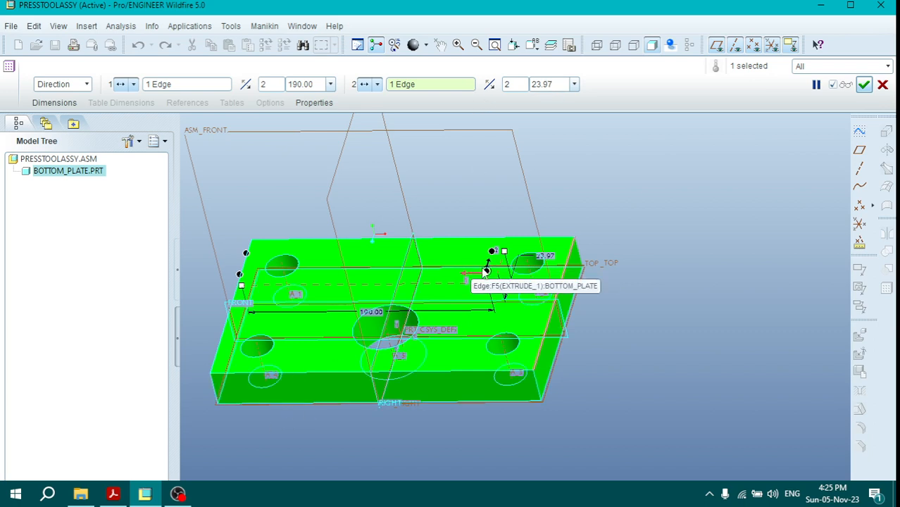
pyautogui.write('30')
pyautogui.press('Return')
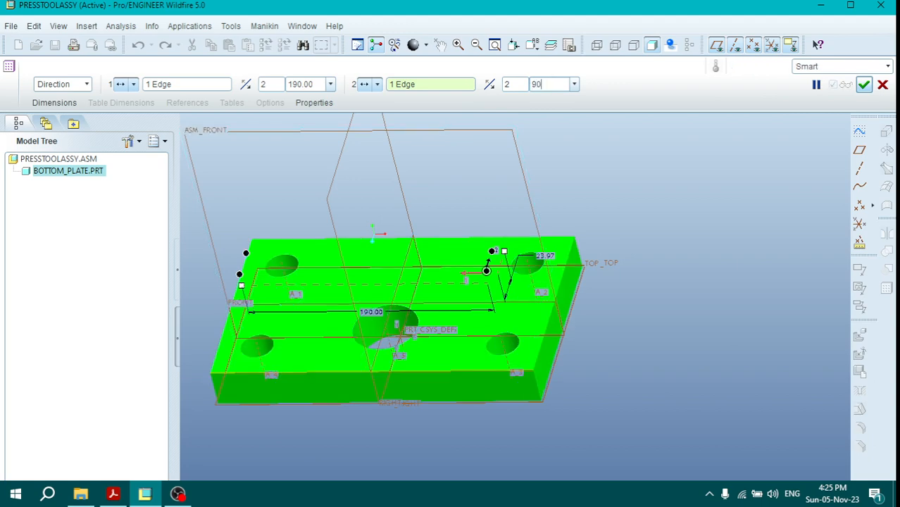
pyautogui.click(112, 493)
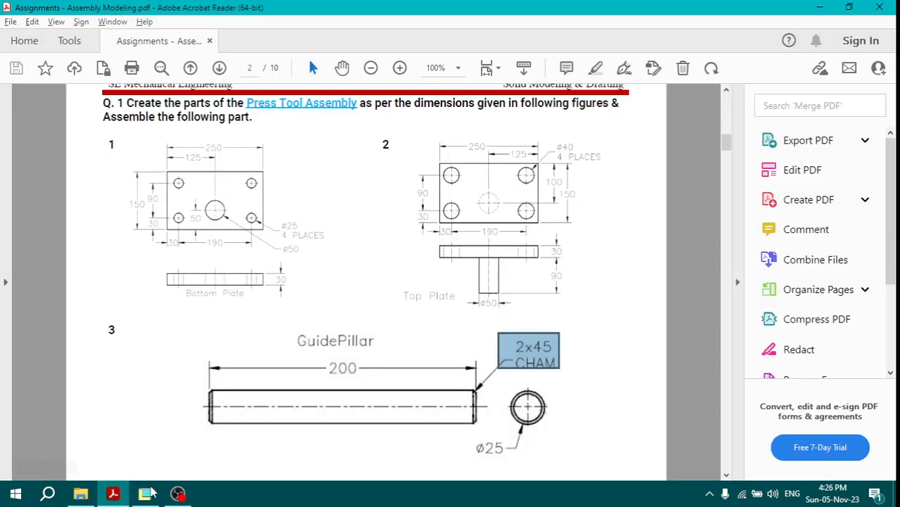
pyautogui.click(146, 493)
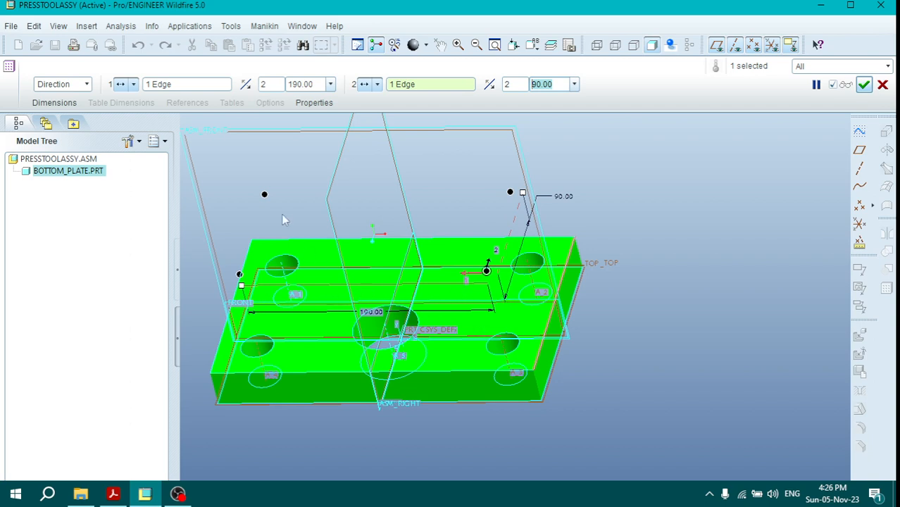
pyautogui.scroll(-3, 504, 230)
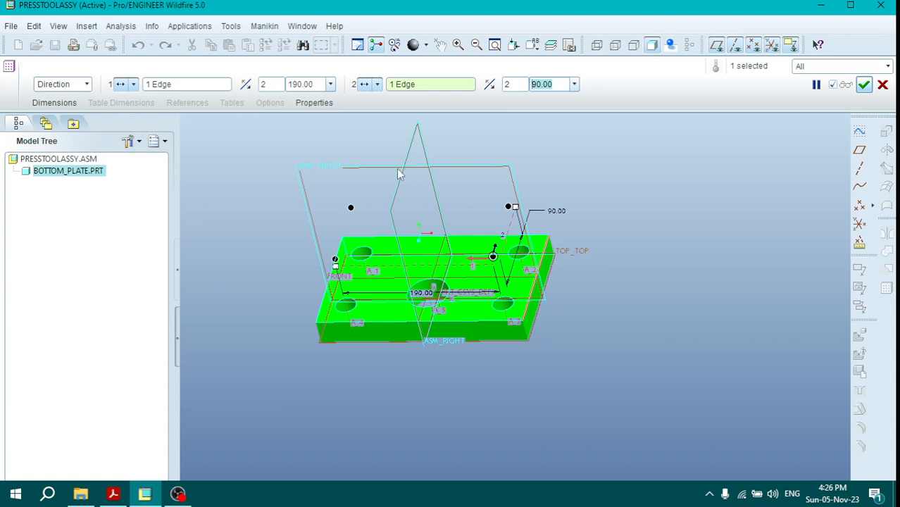
# - Try three members in each of the two pattern directions
pyautogui.click(271, 86)
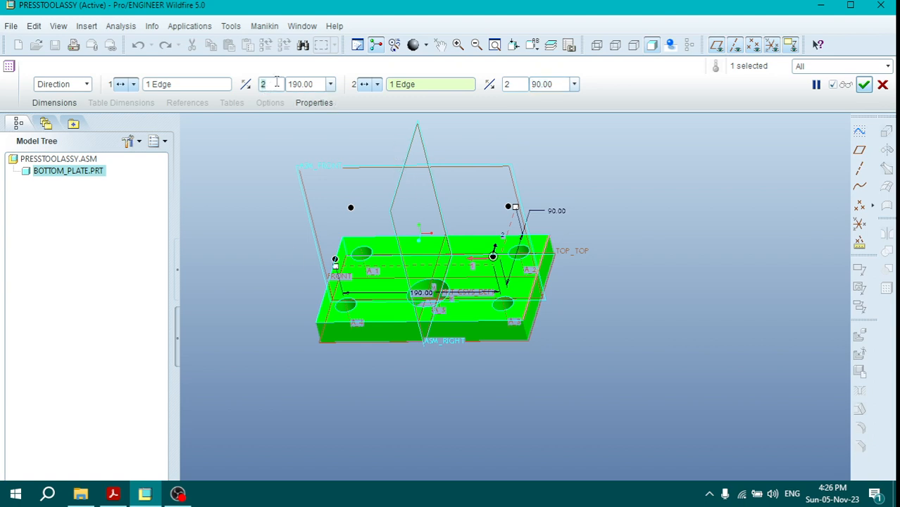
pyautogui.write('3')
pyautogui.click(515, 83)
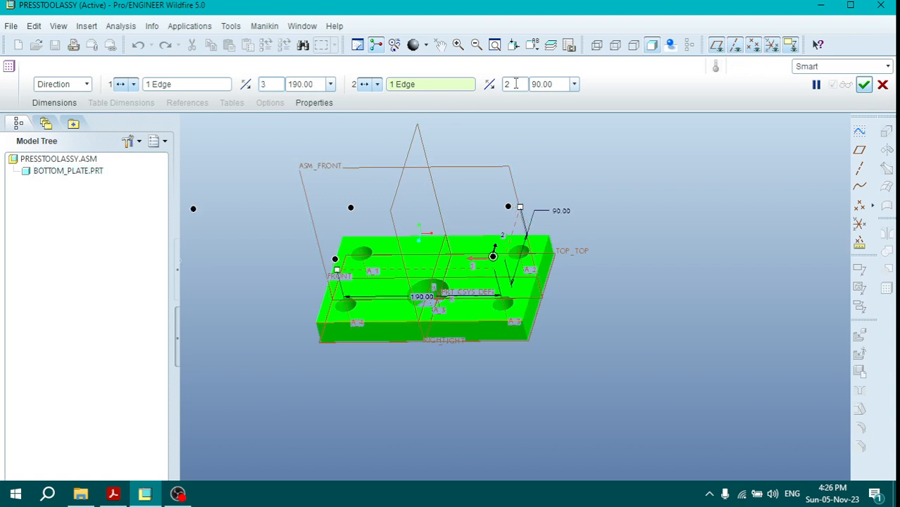
pyautogui.write('3')
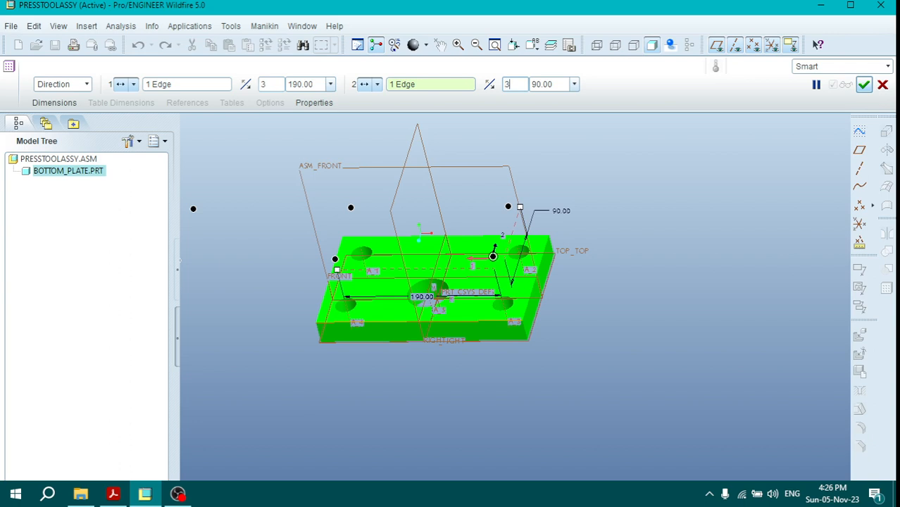
# - Set the member count back to 2 in both pattern directions
pyautogui.click(275, 86)
pyautogui.scroll(2, 331, 172)
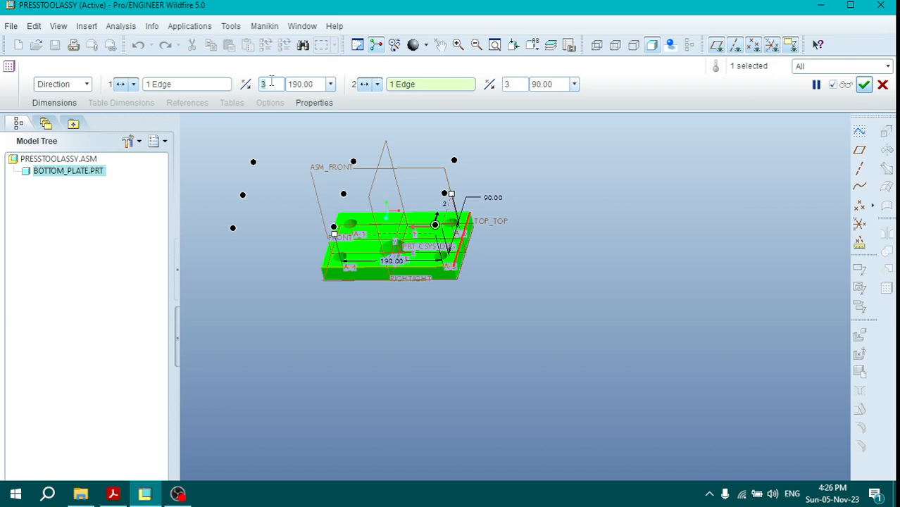
pyautogui.press('BackSpace')
pyautogui.write('2')
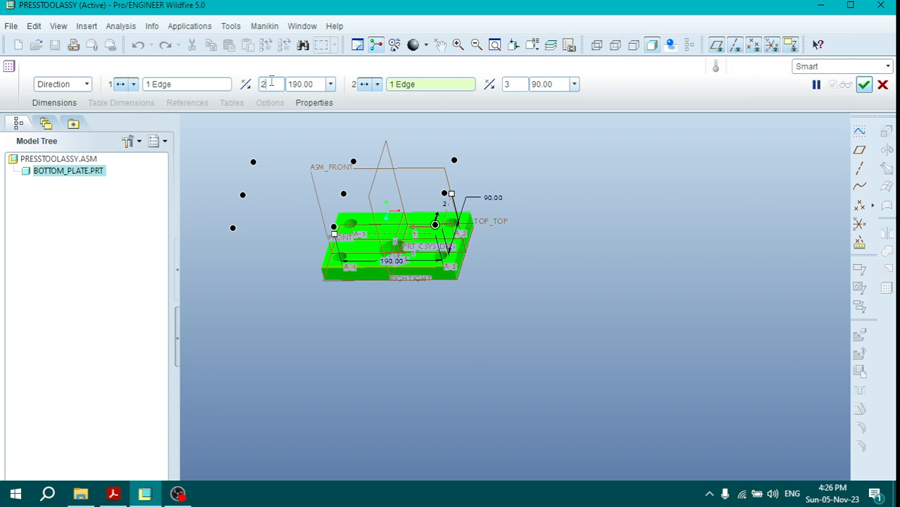
pyautogui.click(524, 85)
pyautogui.press('BackSpace')
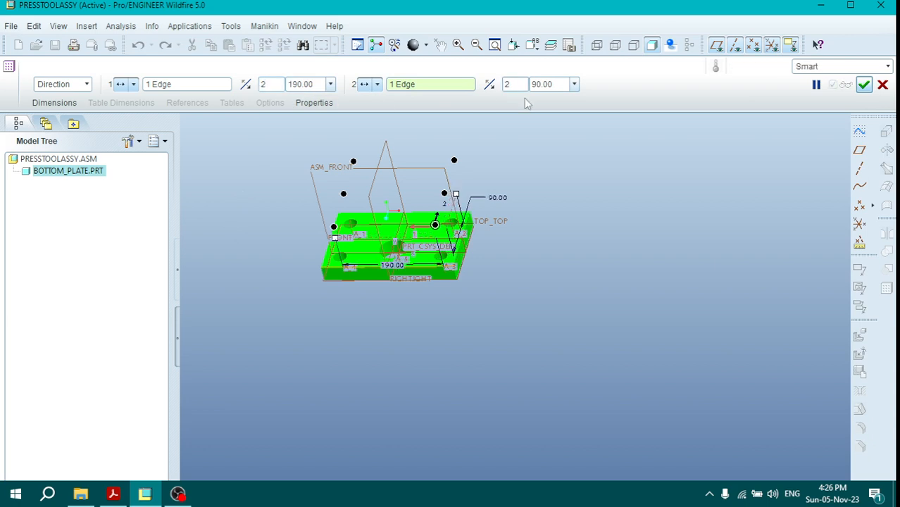
pyautogui.press('Return')
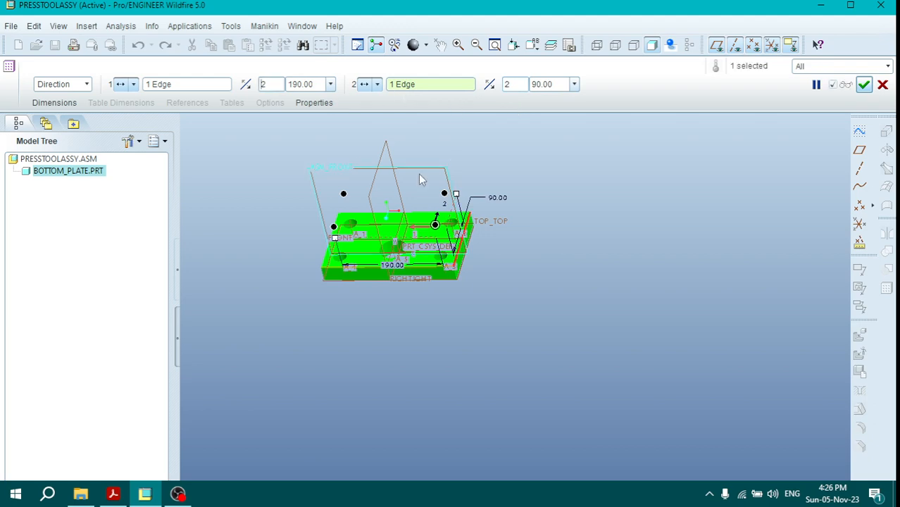
# - Accept the two-direction pattern of the pillar and bush group and clear the selection
pyautogui.click(863, 85)
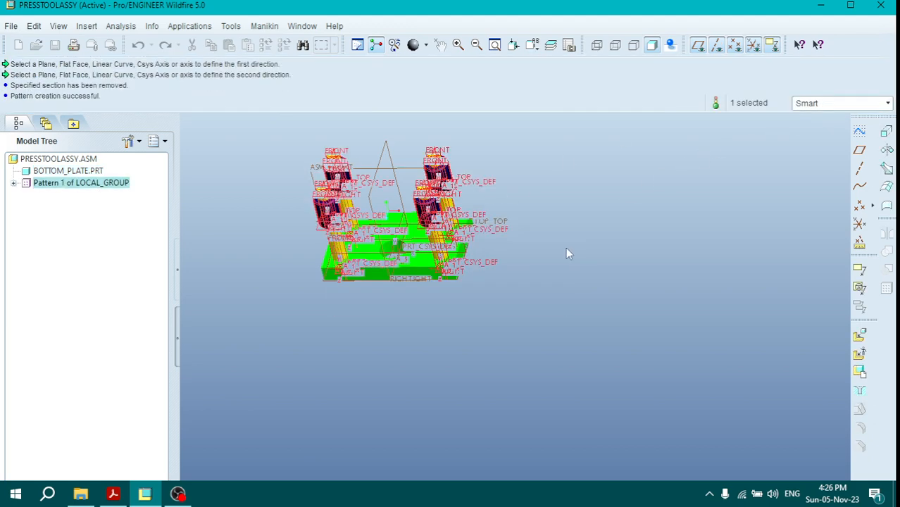
pyautogui.click(592, 223)
pyautogui.scroll(-6, 435, 156)
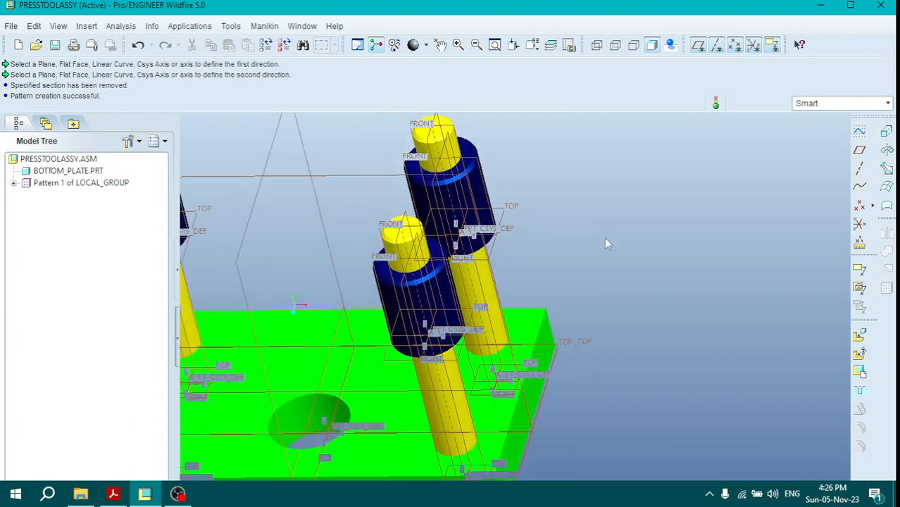
pyautogui.scroll(2, 607, 242)
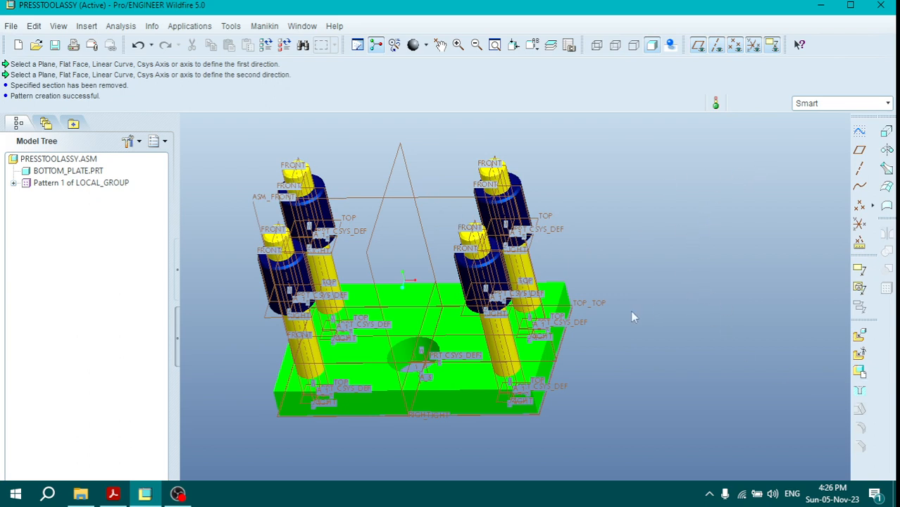
# - Insert top-plate.prt from the PTA folder as a new component of the assembly
pyautogui.click(860, 342)
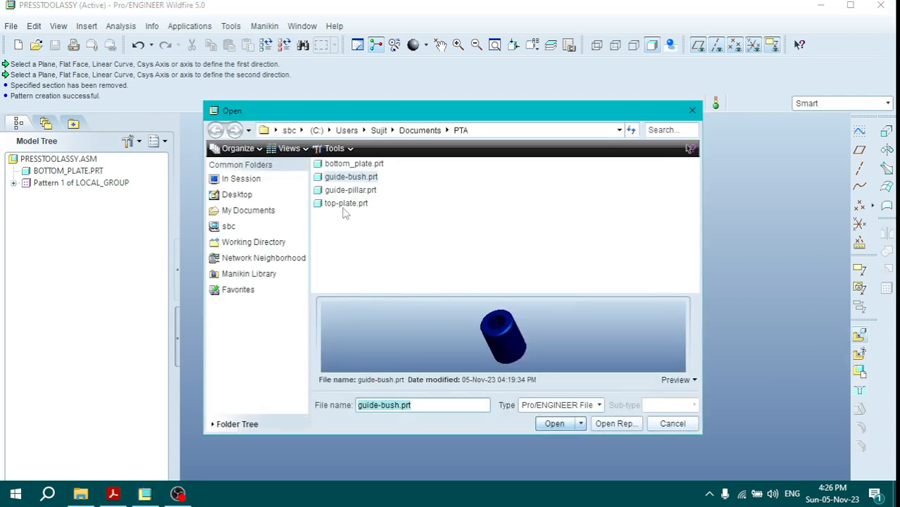
pyautogui.click(345, 205)
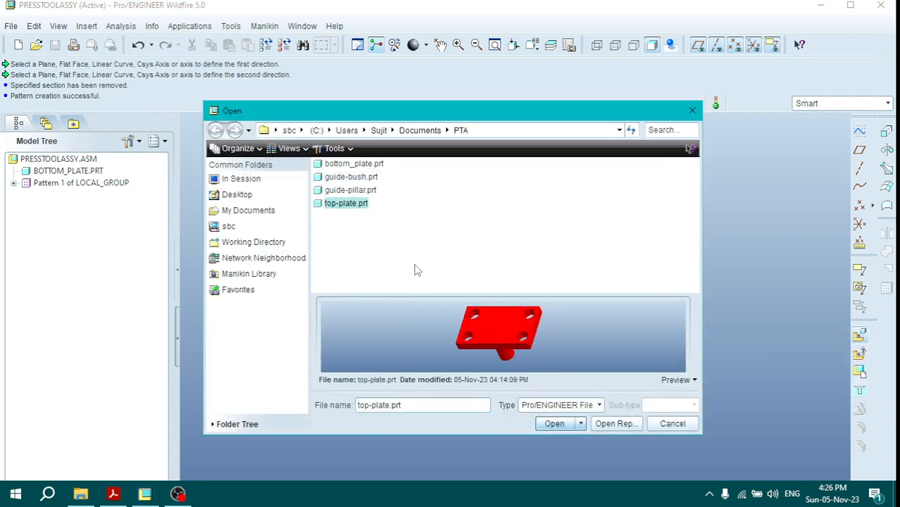
pyautogui.click(554, 424)
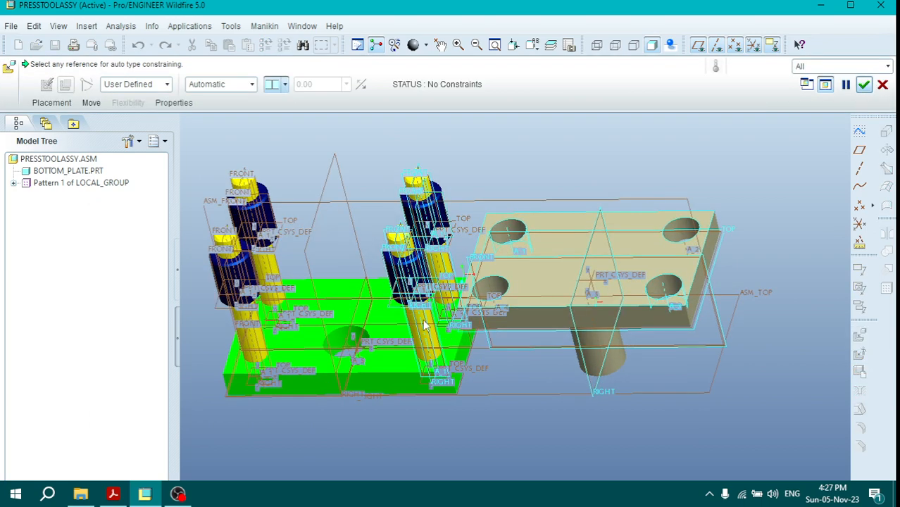
# - Add an Align constraint between the axis of the top plate's front-right hole and the front-right guide pillar's axis
pyautogui.click(51, 102)
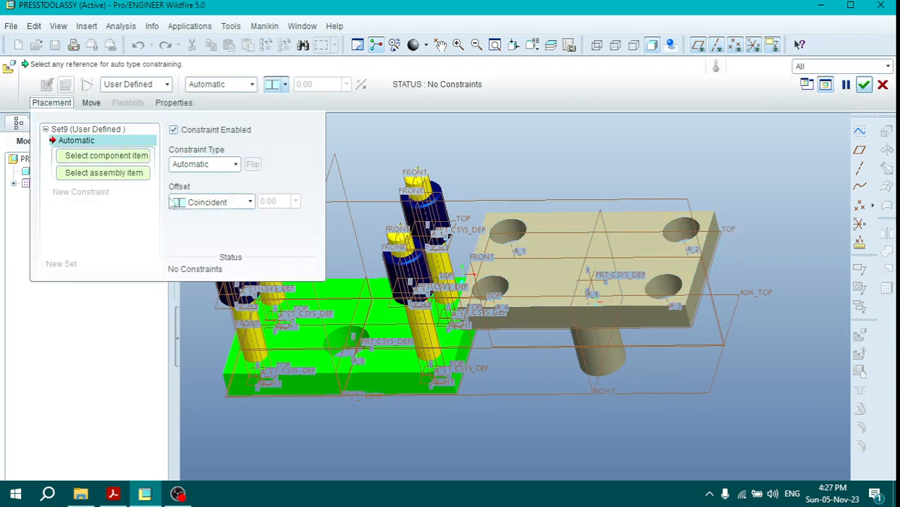
pyautogui.click(218, 164)
pyautogui.click(207, 202)
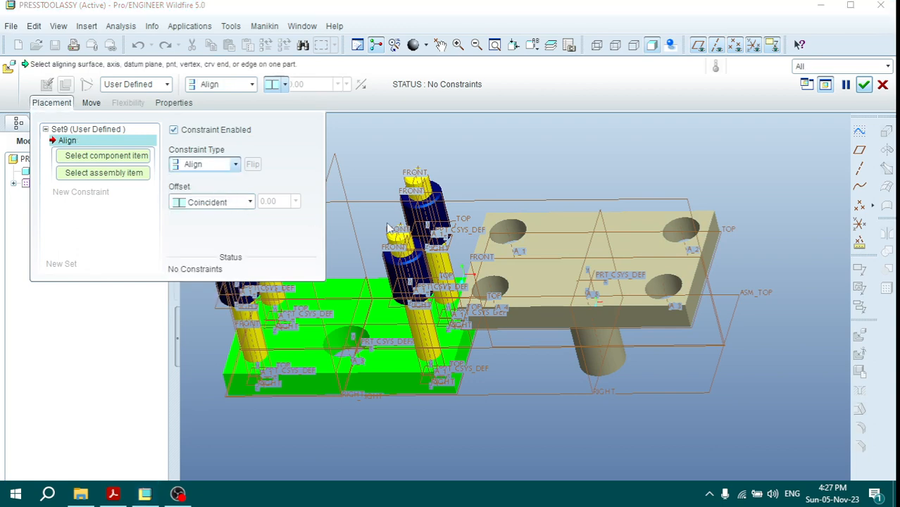
pyautogui.click(667, 290)
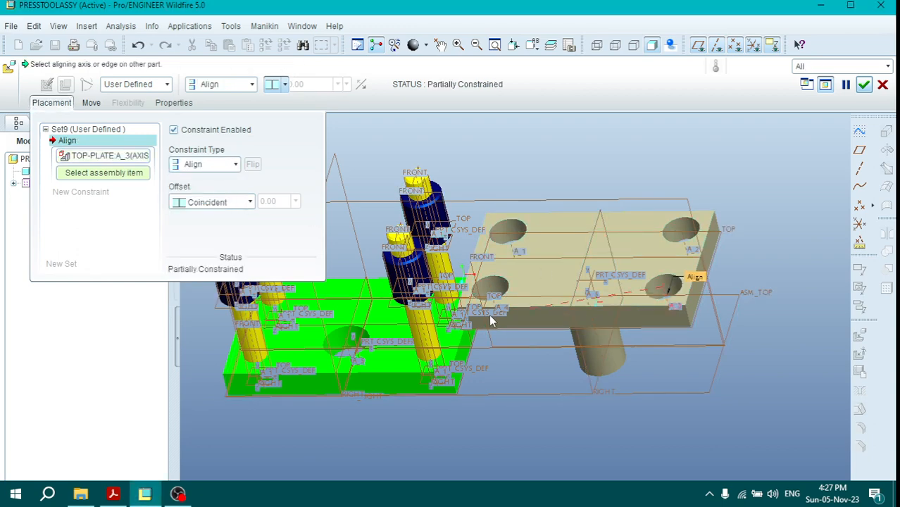
pyautogui.scroll(3, 415, 281)
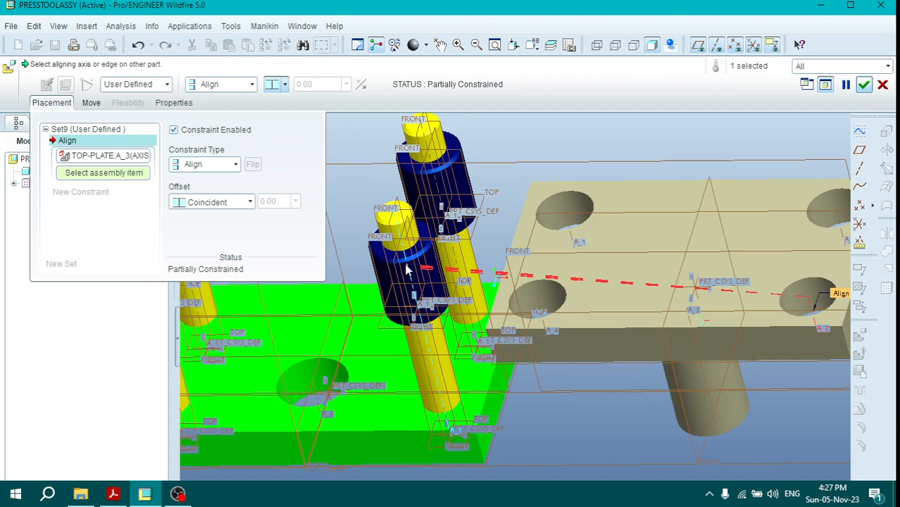
pyautogui.click(407, 270)
pyautogui.scroll(-5, 527, 277)
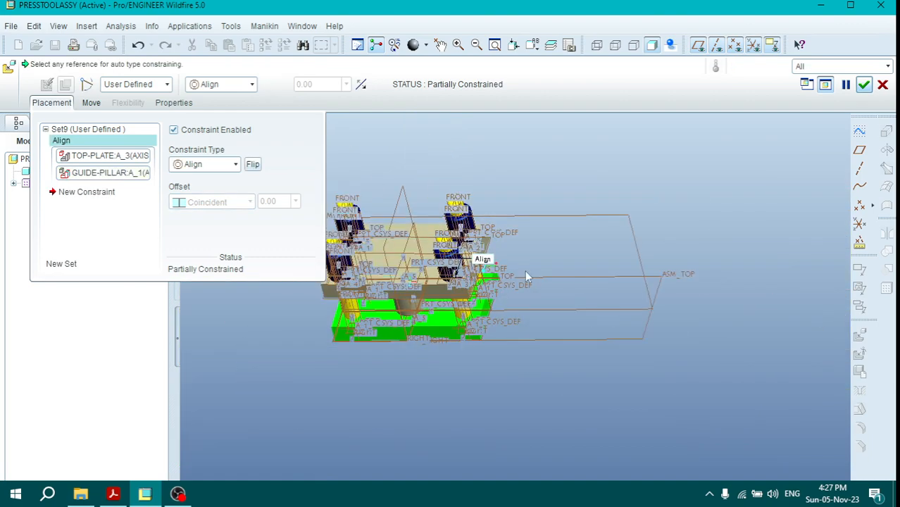
# - Add a coincident Align constraint between the top plate's upper surface and the guide bush's upper face
pyautogui.scroll(8, 665, 292)
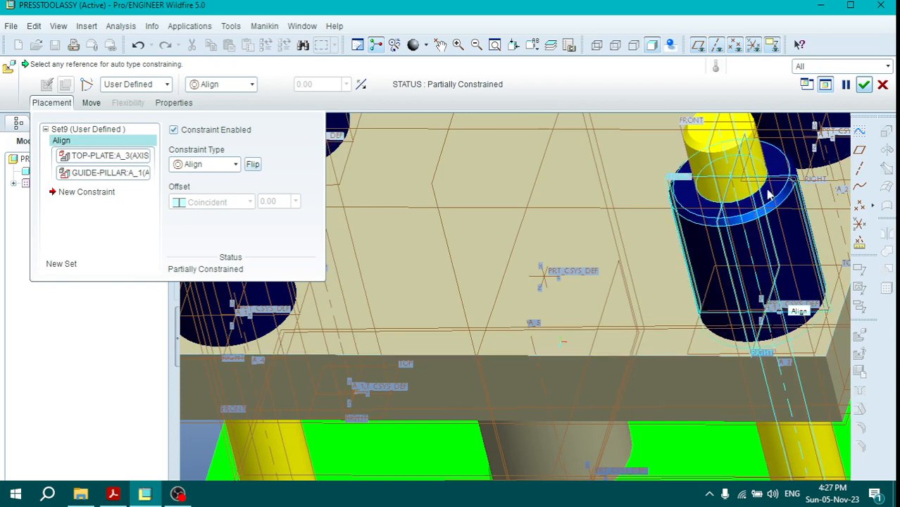
pyautogui.scroll(-3, 769, 195)
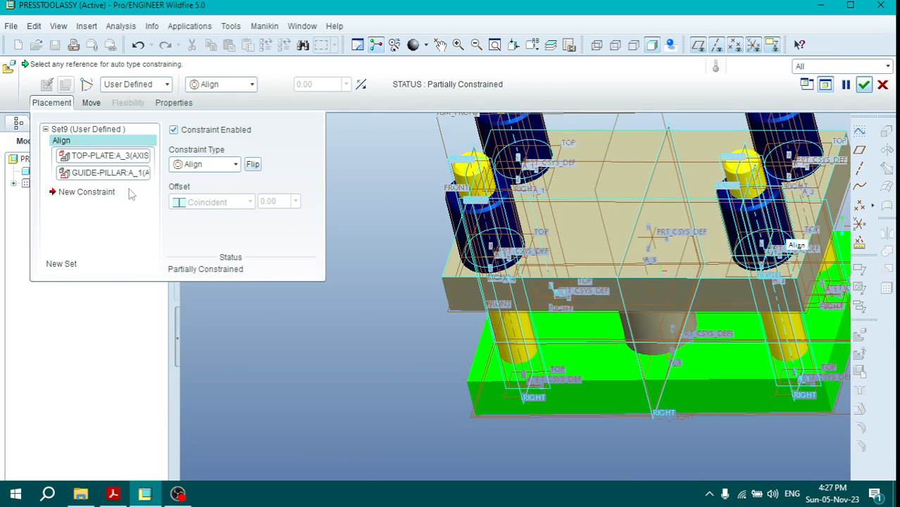
pyautogui.click(106, 191)
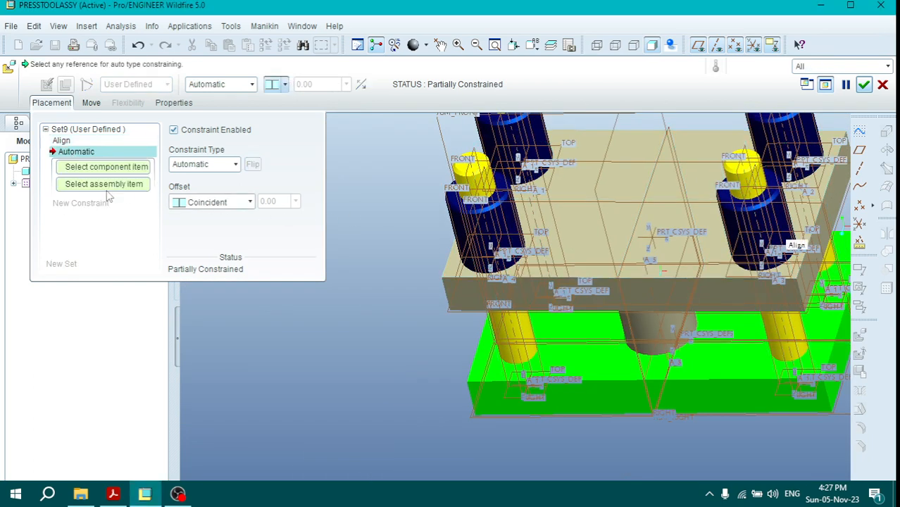
pyautogui.click(209, 164)
pyautogui.click(211, 201)
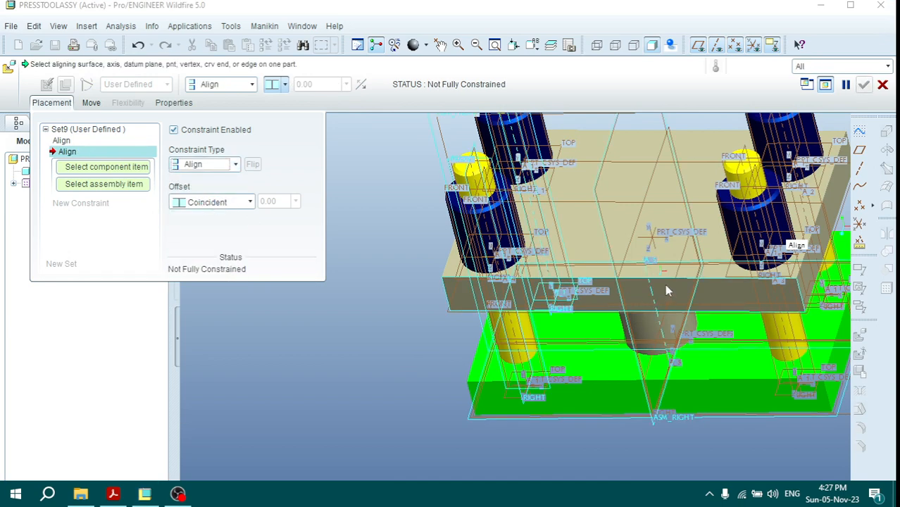
pyautogui.click(633, 208)
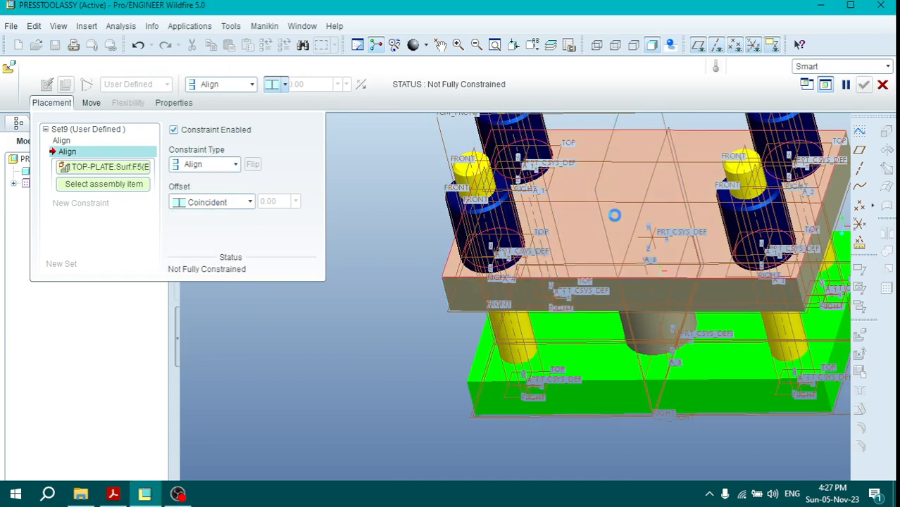
pyautogui.click(767, 201)
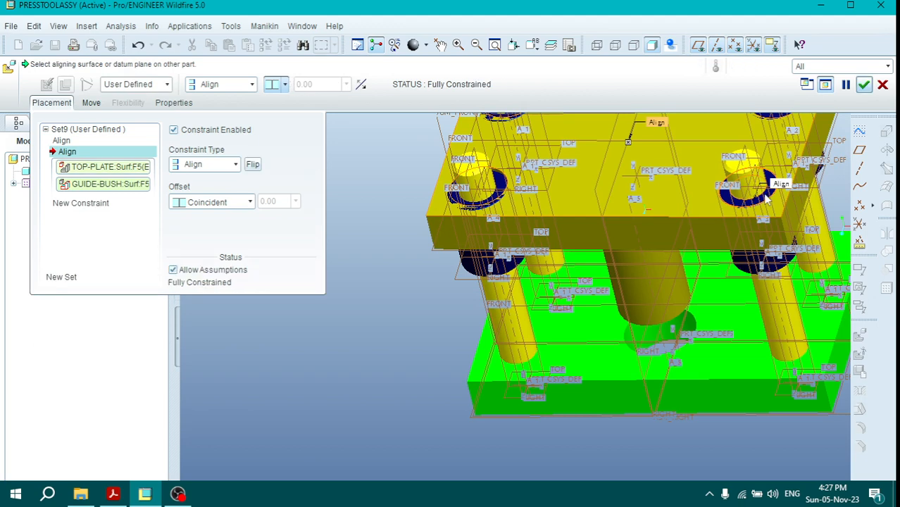
# - Complete the top plate's placement with its align constraints to the guide bush
pyautogui.scroll(3, 630, 194)
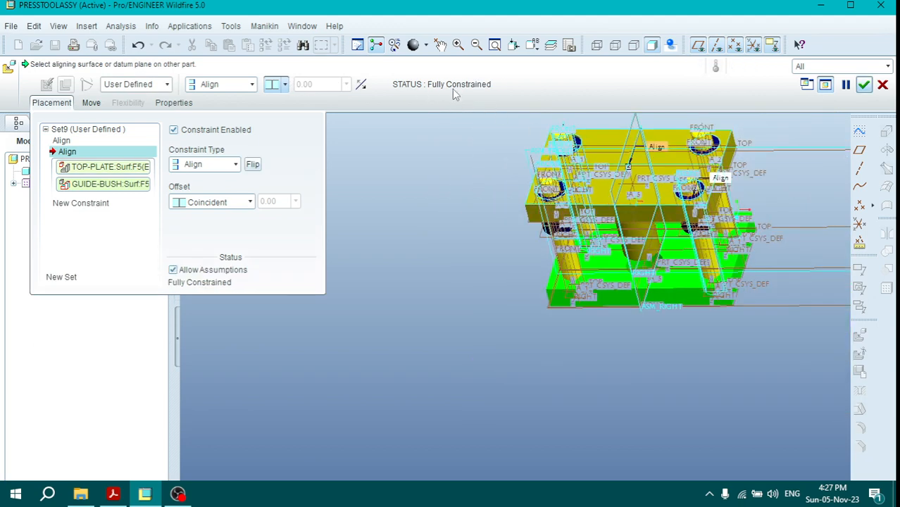
pyautogui.click(53, 104)
pyautogui.click(90, 103)
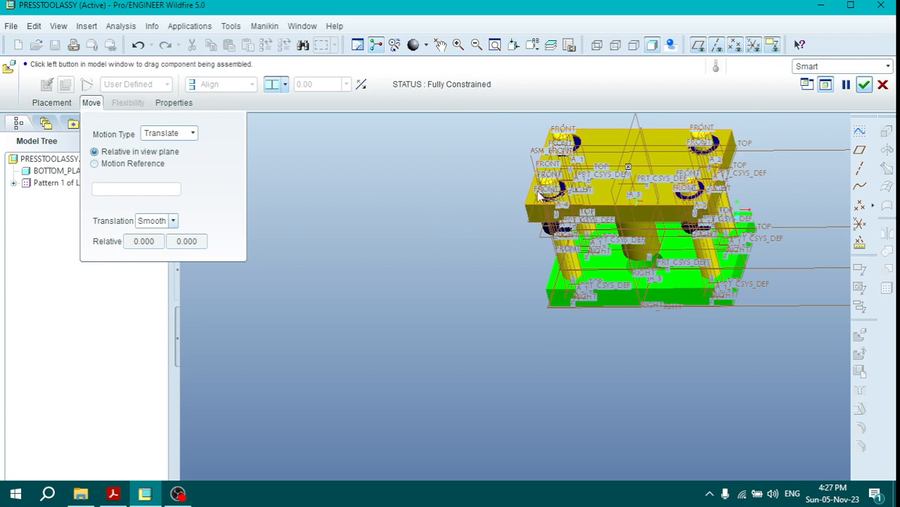
pyautogui.click(864, 85)
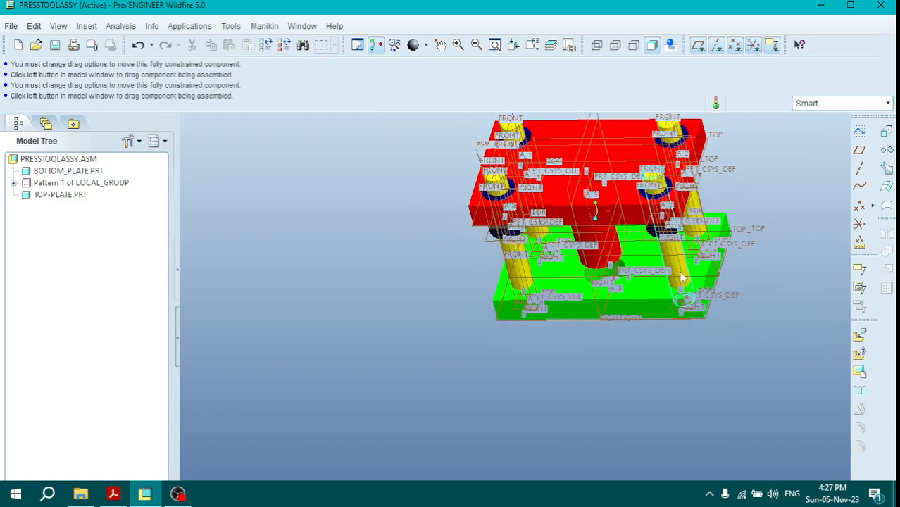
# - Hide the datum planes, axes, datum points, coordinate systems and annotations in the press tool assembly
pyautogui.moveTo(681, 274)
pyautogui.mouseDown(button='middle')
pyautogui.moveTo(659, 251)
pyautogui.moveTo(648, 261)
pyautogui.moveTo(682, 270)
pyautogui.mouseUp(button='middle')
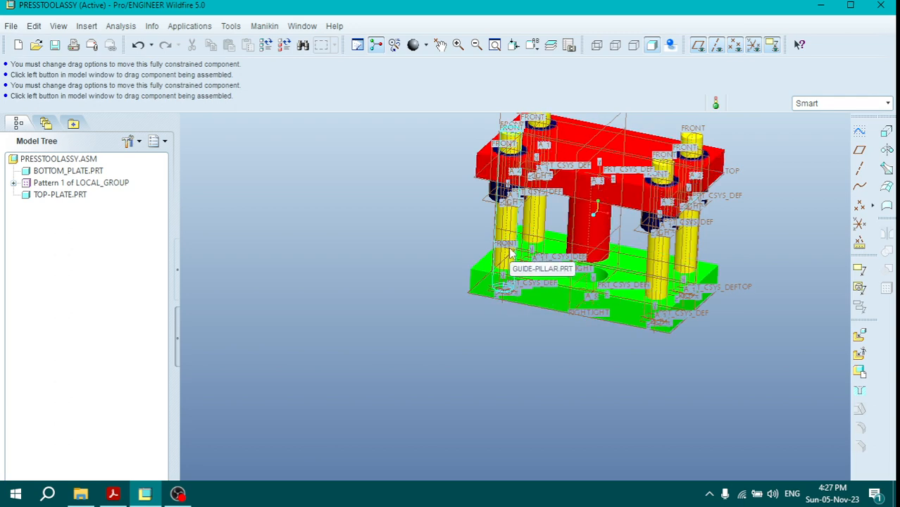
pyautogui.moveTo(448, 255)
pyautogui.mouseDown(button='middle')
pyautogui.moveTo(458, 250)
pyautogui.moveTo(422, 272)
pyautogui.moveTo(409, 252)
pyautogui.moveTo(457, 256)
pyautogui.mouseUp(button='middle')
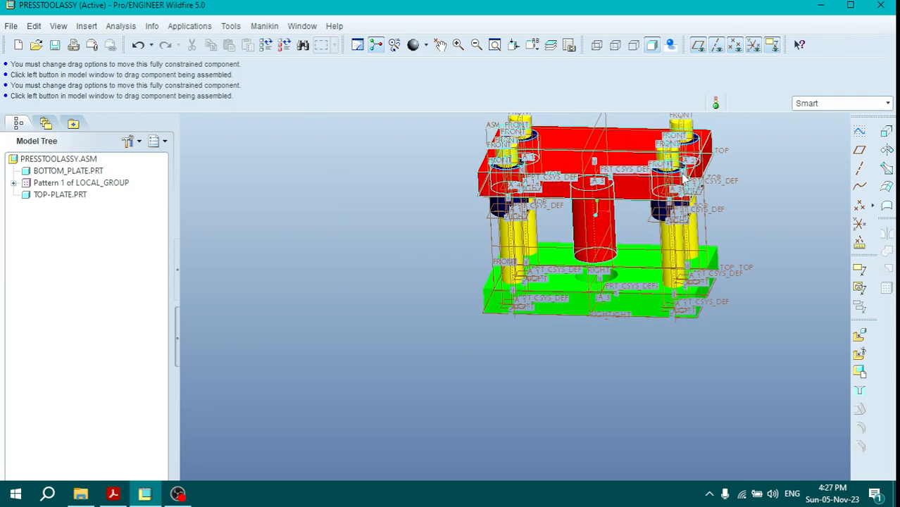
pyautogui.moveTo(684, 215); pyautogui.dragTo(711, 120, button='middle')
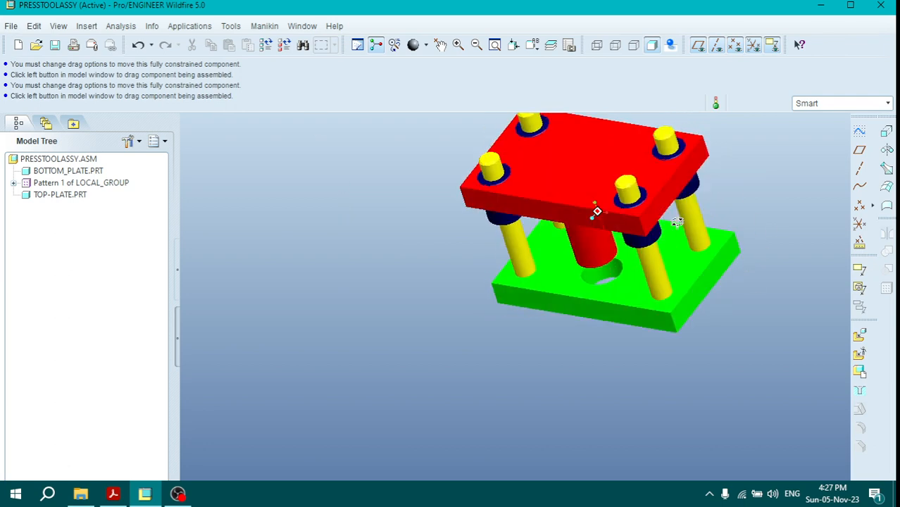
pyautogui.click(697, 45)
pyautogui.click(716, 45)
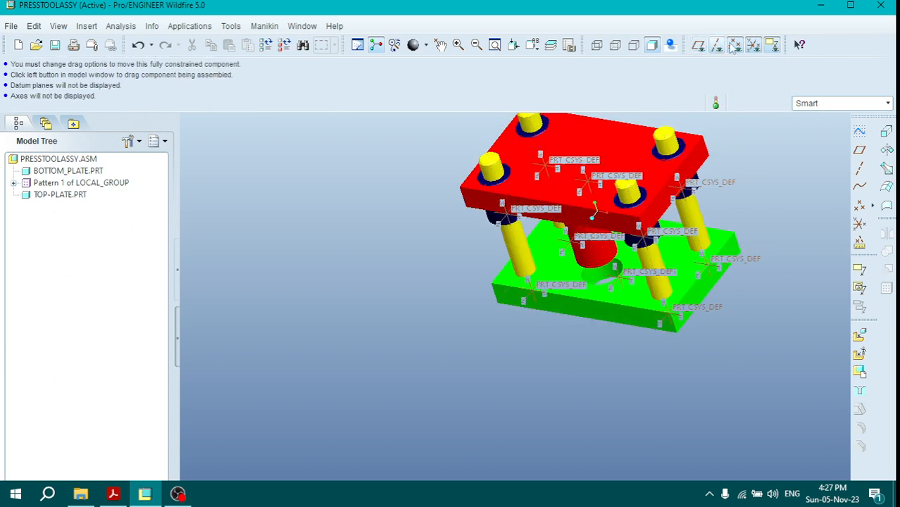
pyautogui.click(734, 45)
pyautogui.click(753, 44)
pyautogui.click(771, 45)
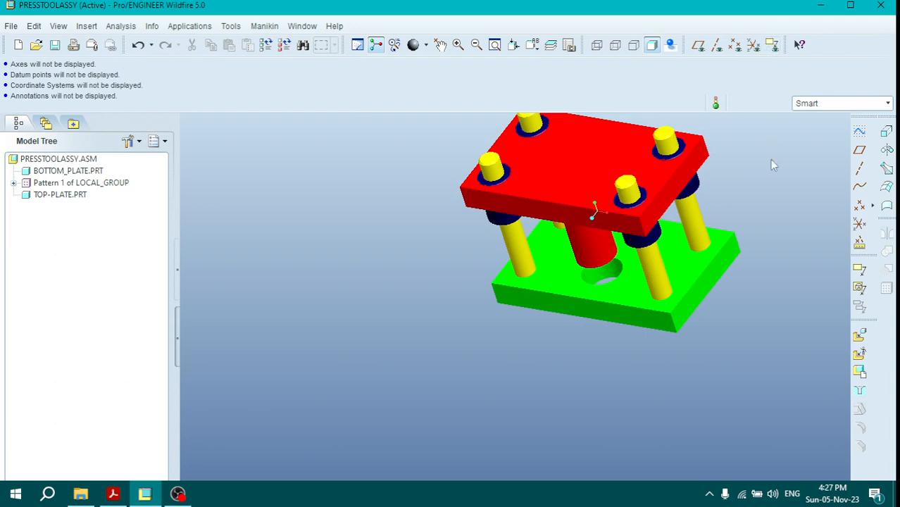
# - Save the assembly PRESSTOOLASSY.ASM in the PTA folder
pyautogui.moveTo(770, 159)
pyautogui.mouseDown(button='middle')
pyautogui.moveTo(744, 155)
pyautogui.moveTo(791, 181)
pyautogui.moveTo(792, 193)
pyautogui.moveTo(674, 167)
pyautogui.mouseUp(button='middle')
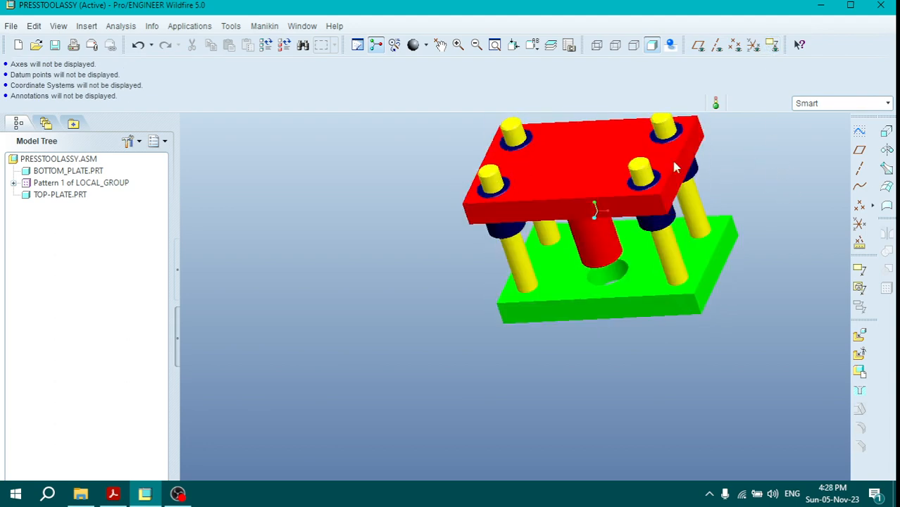
pyautogui.click(11, 26)
pyautogui.click(15, 123)
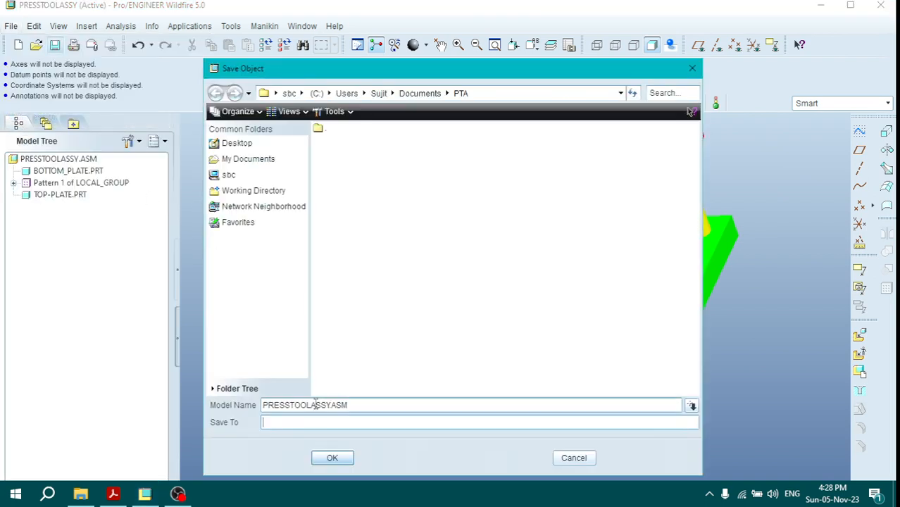
pyautogui.click(331, 458)
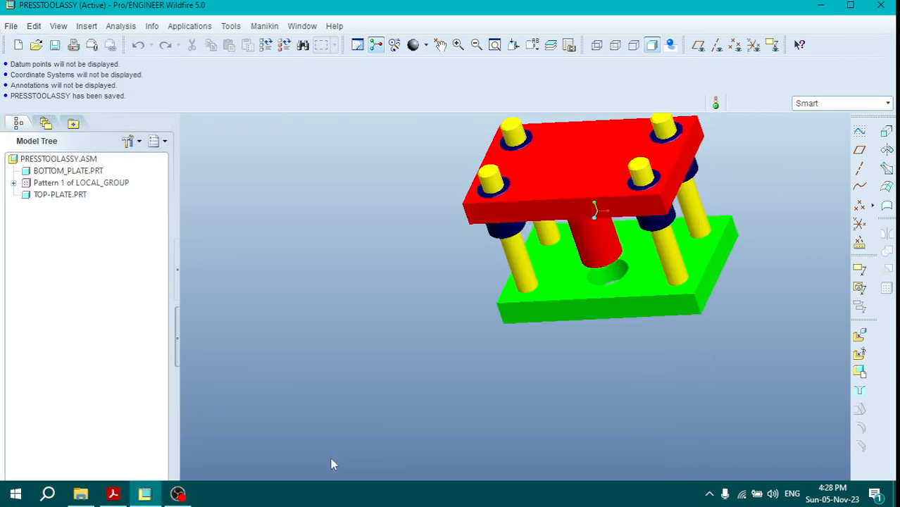
# - Create a new drawing file named Assembly without using the default template
pyautogui.scroll(3, 450, 247)
pyautogui.moveTo(681, 191); pyautogui.dragTo(671, 207, button='middle')
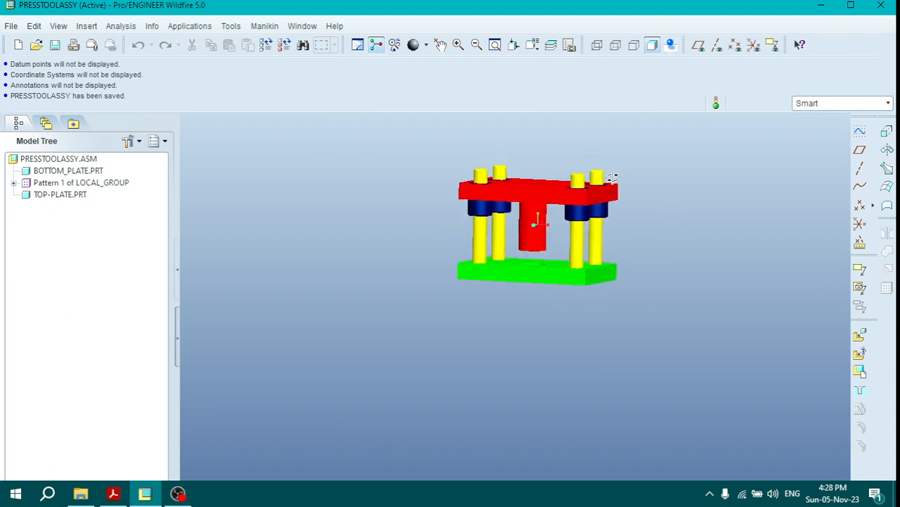
pyautogui.moveTo(611, 177); pyautogui.dragTo(672, 252, button='middle')
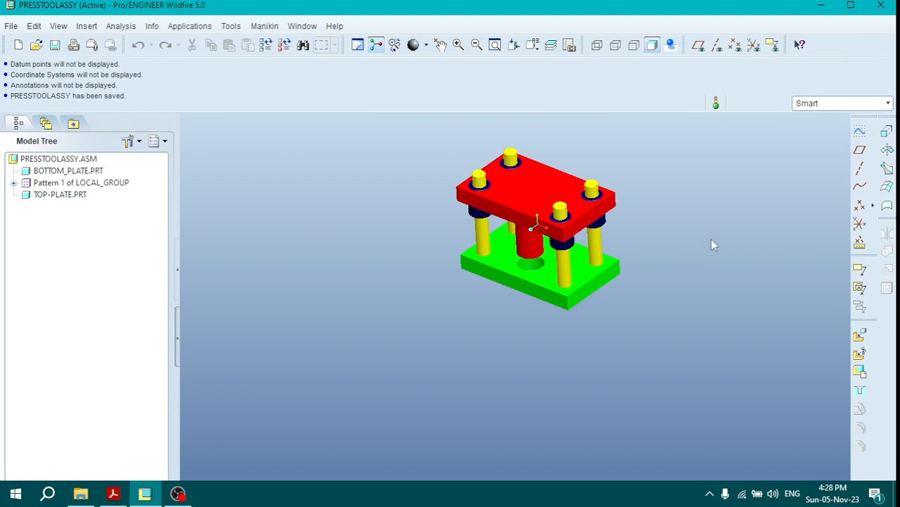
pyautogui.click(19, 46)
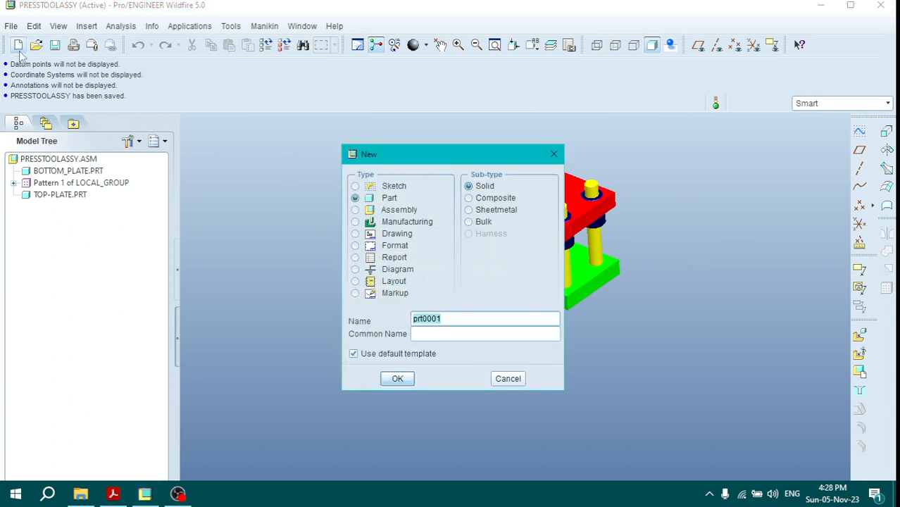
pyautogui.click(355, 234)
pyautogui.click(373, 355)
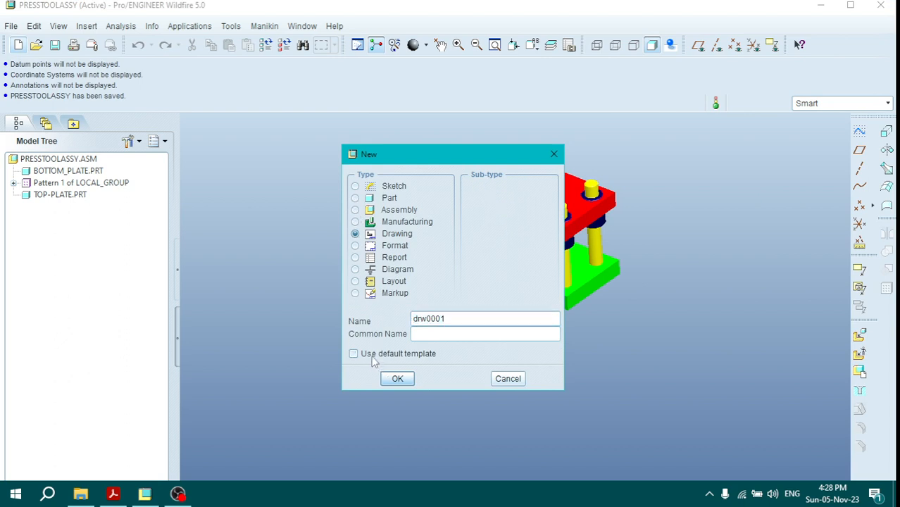
pyautogui.write('Details')
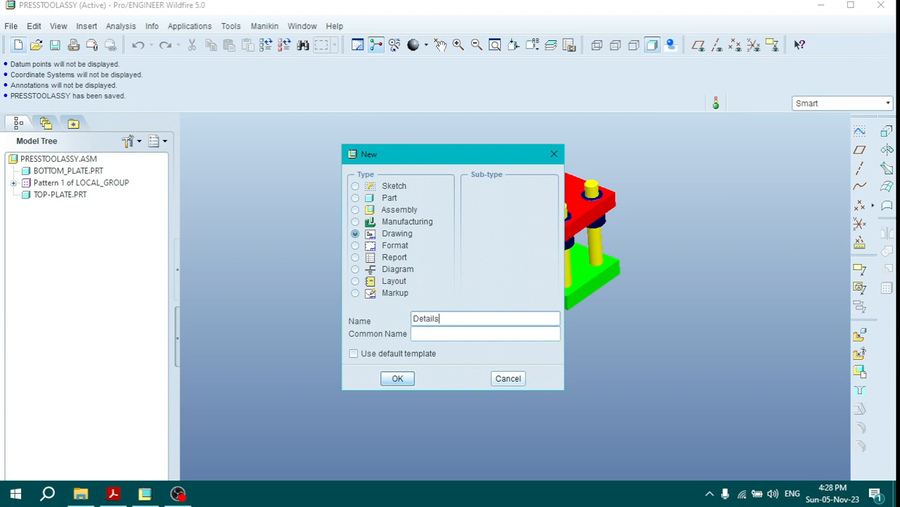
pyautogui.doubleClick(425, 318)
pyautogui.write('Assembly')
pyautogui.click(398, 379)
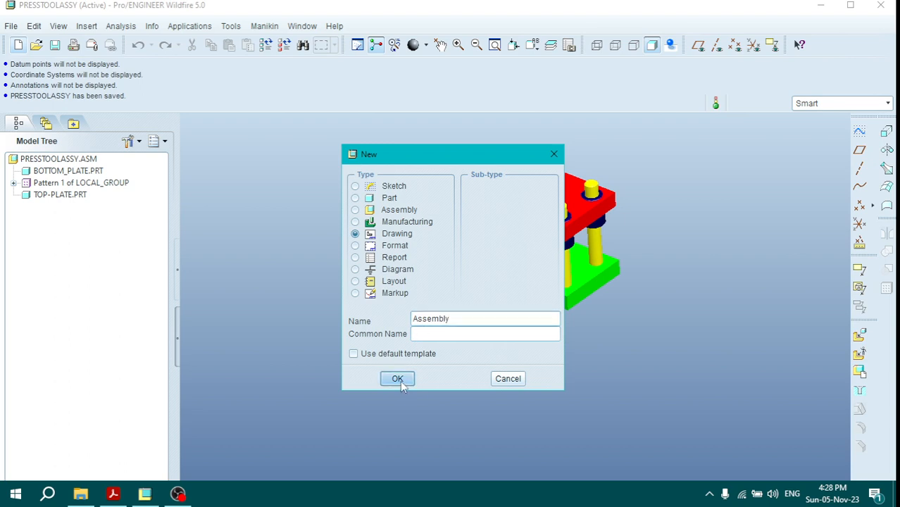
# - Set up the drawing as empty with format, using a4-template.frm from the working directory
pyautogui.click(424, 217)
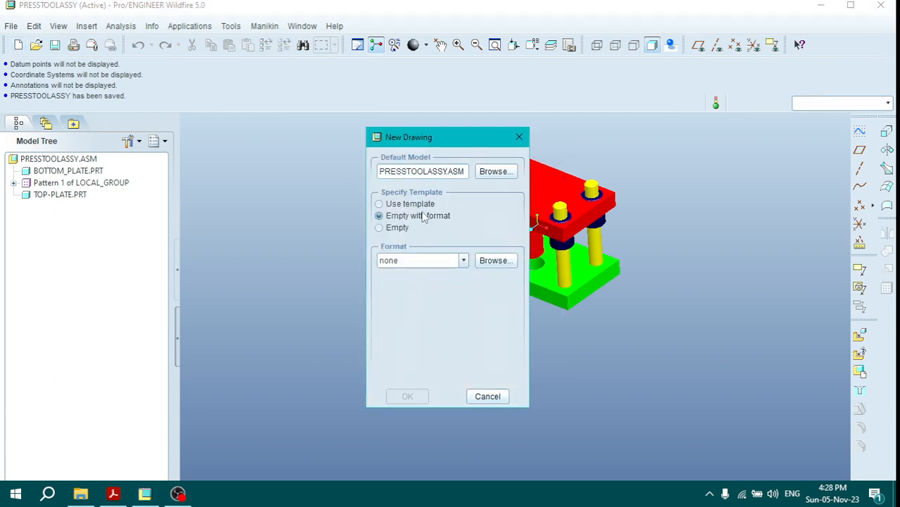
pyautogui.click(495, 261)
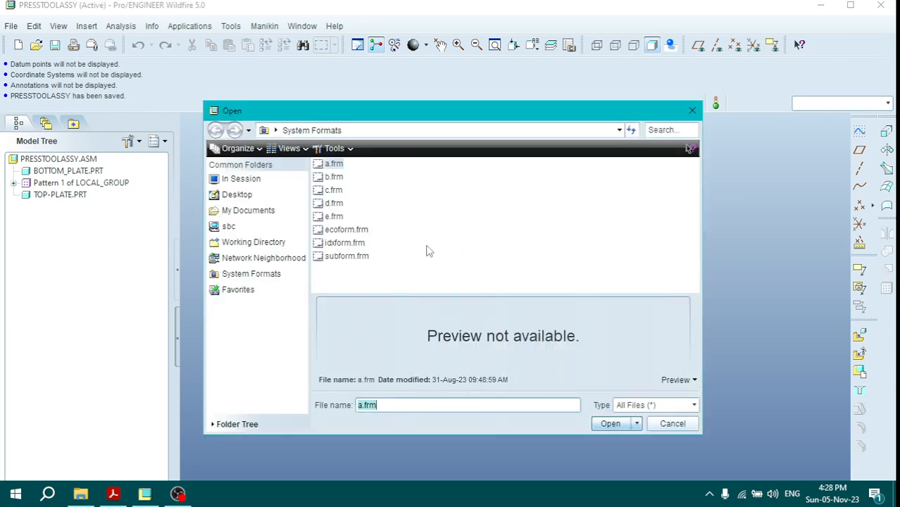
pyautogui.click(264, 242)
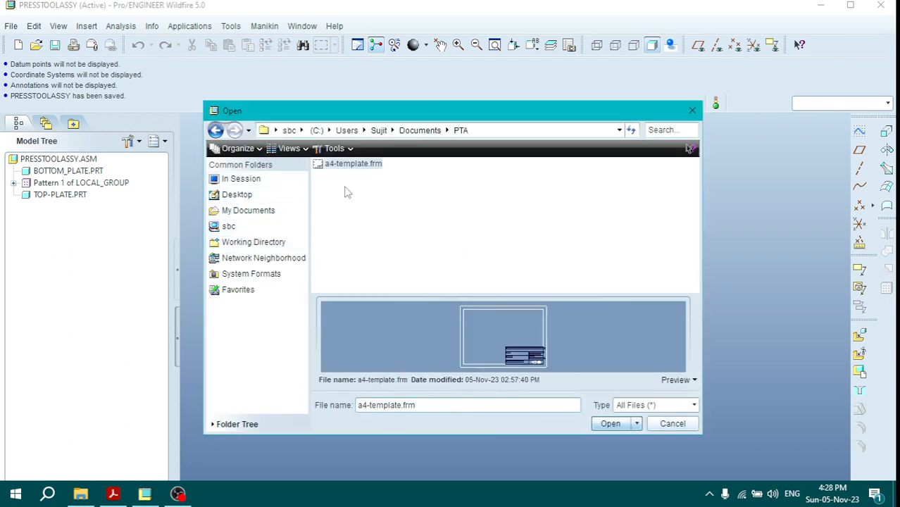
pyautogui.click(606, 424)
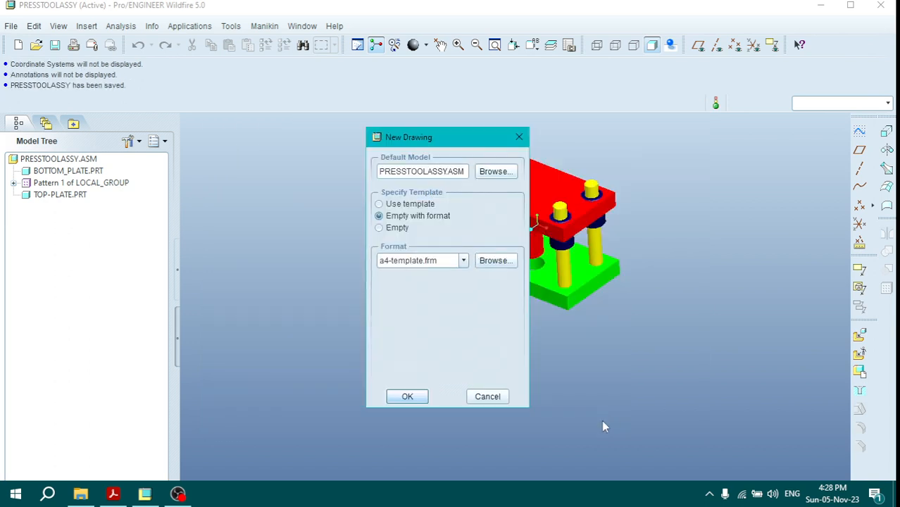
pyautogui.click(408, 396)
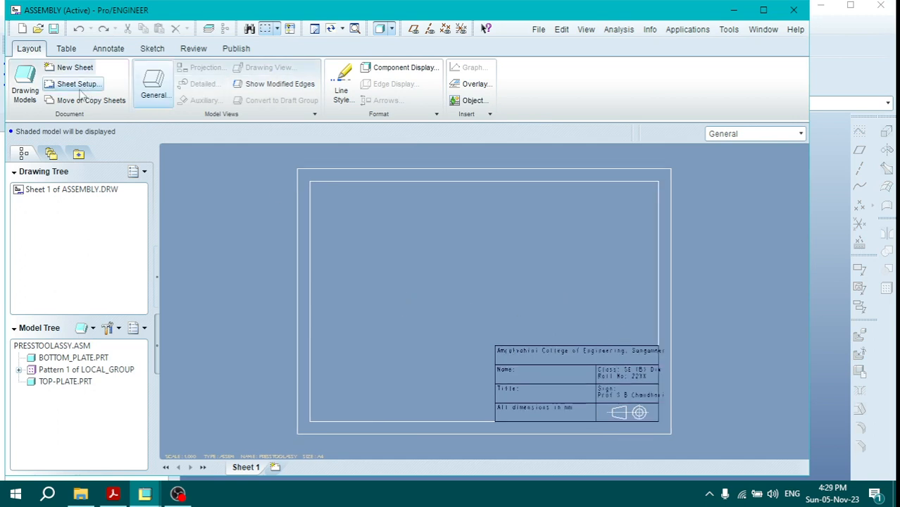
# - Place a general view of the assembly in the sheet's upper left area with no combined state and isometric default orientation
pyautogui.click(154, 84)
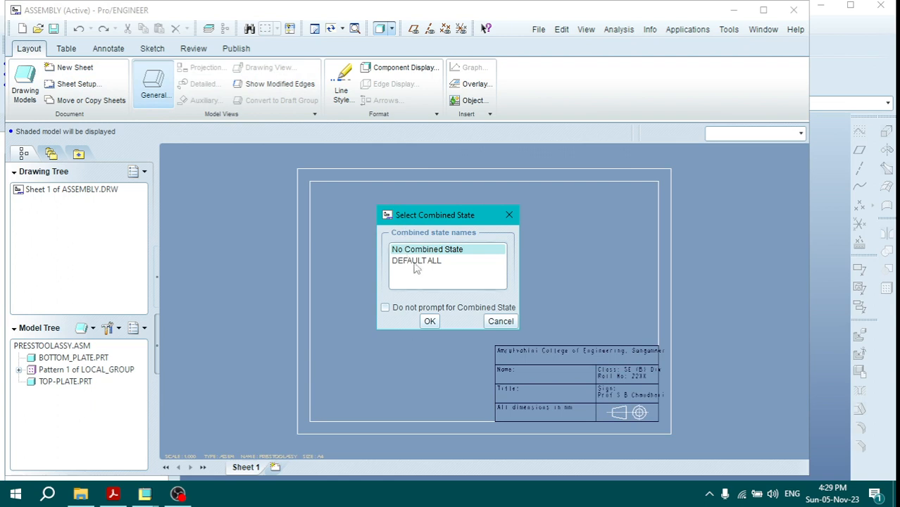
pyautogui.click(428, 320)
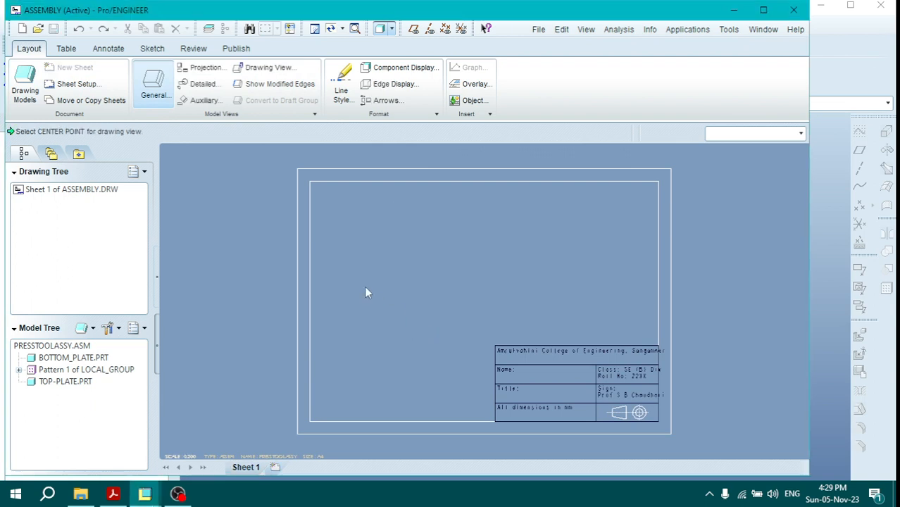
pyautogui.click(360, 249)
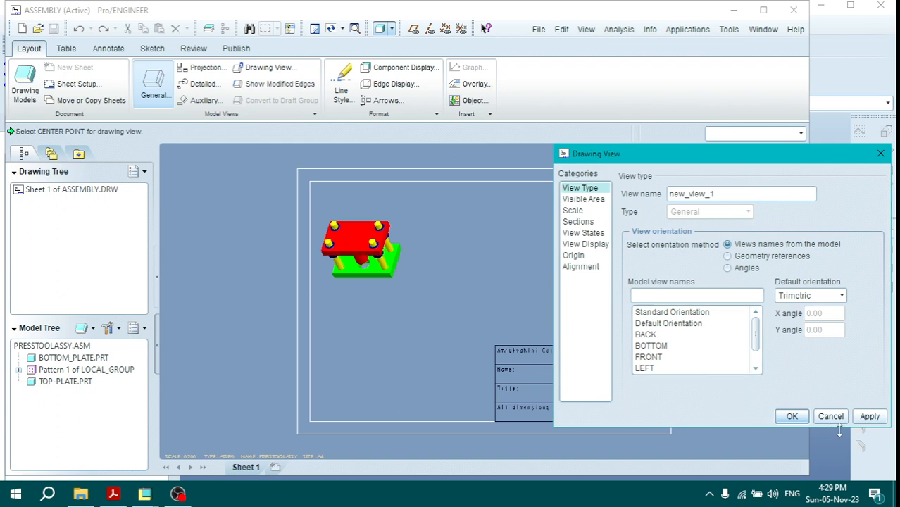
pyautogui.click(823, 296)
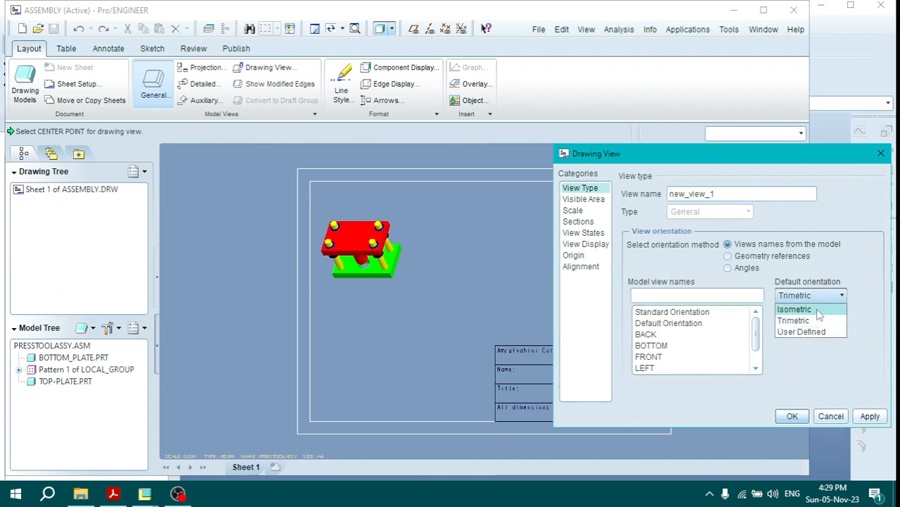
pyautogui.click(816, 309)
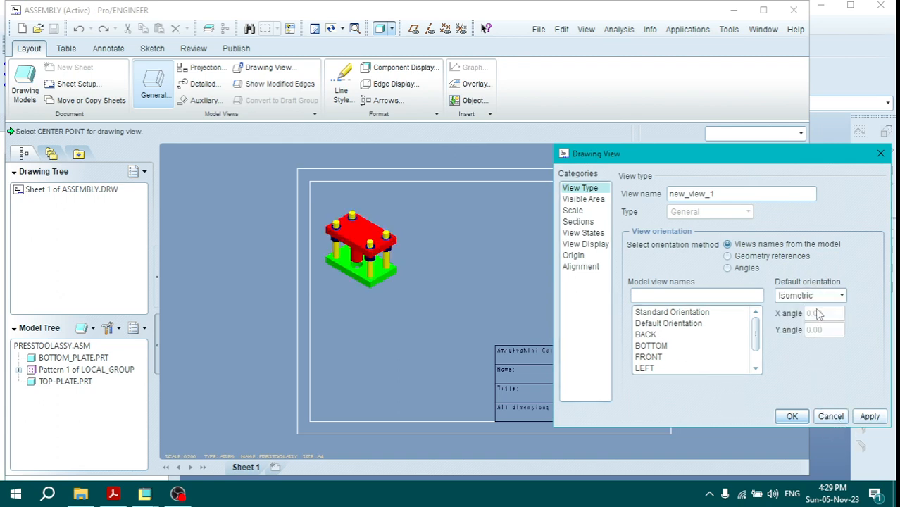
pyautogui.click(870, 417)
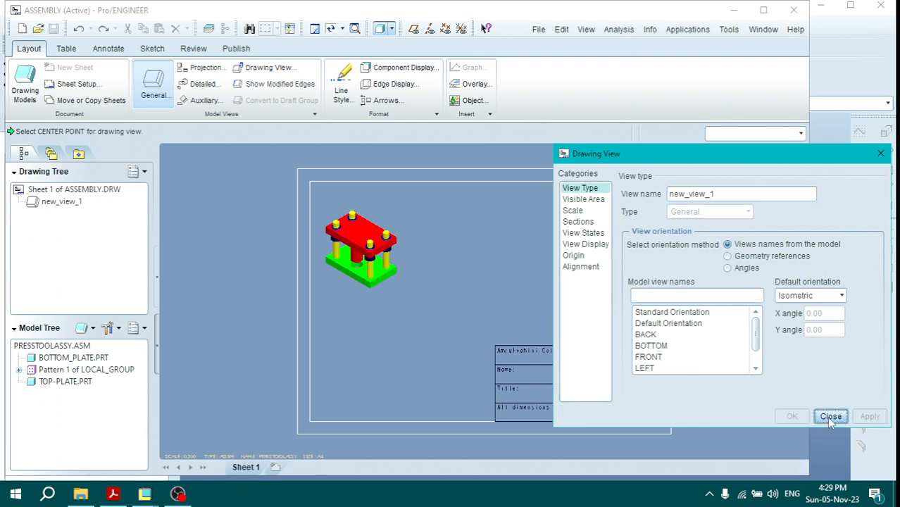
pyautogui.click(830, 417)
pyautogui.click(491, 264)
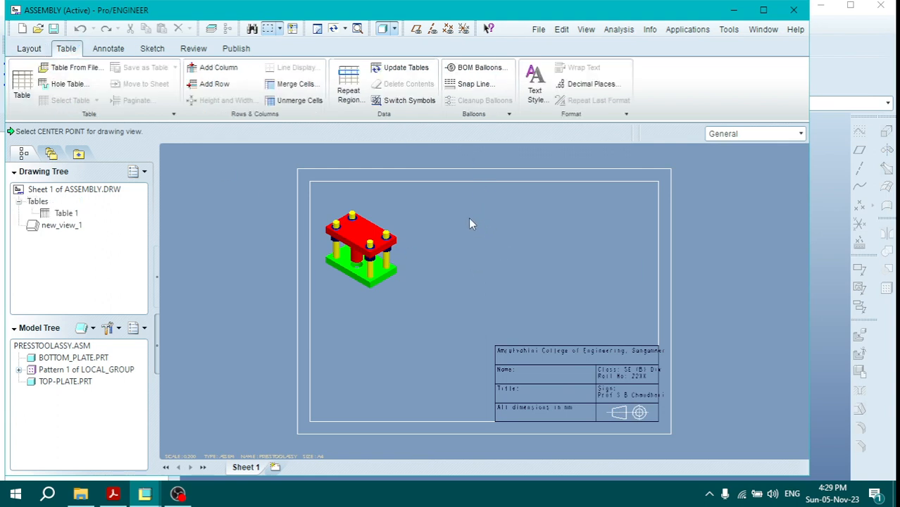
# - Insert a descending, rightward table with four columns and two rows in the empty area beside the isometric view, sized by number of characters
pyautogui.click(21, 81)
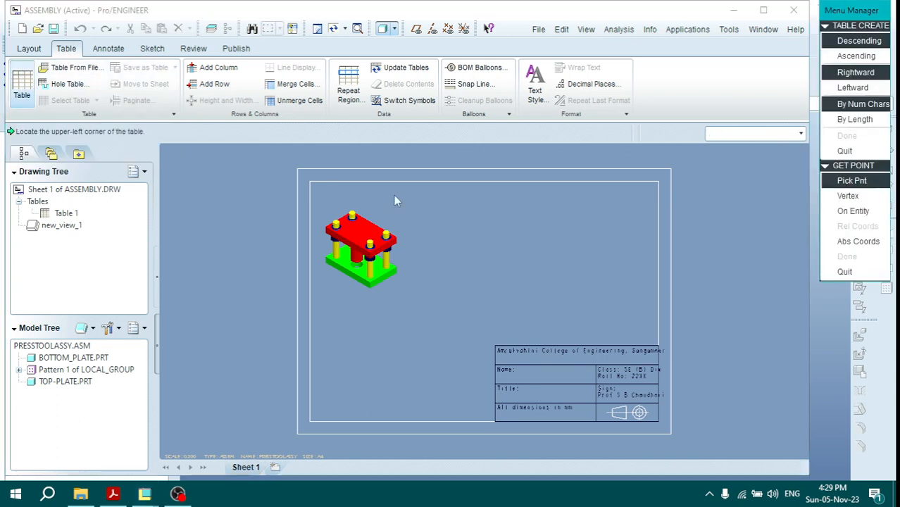
pyautogui.click(486, 224)
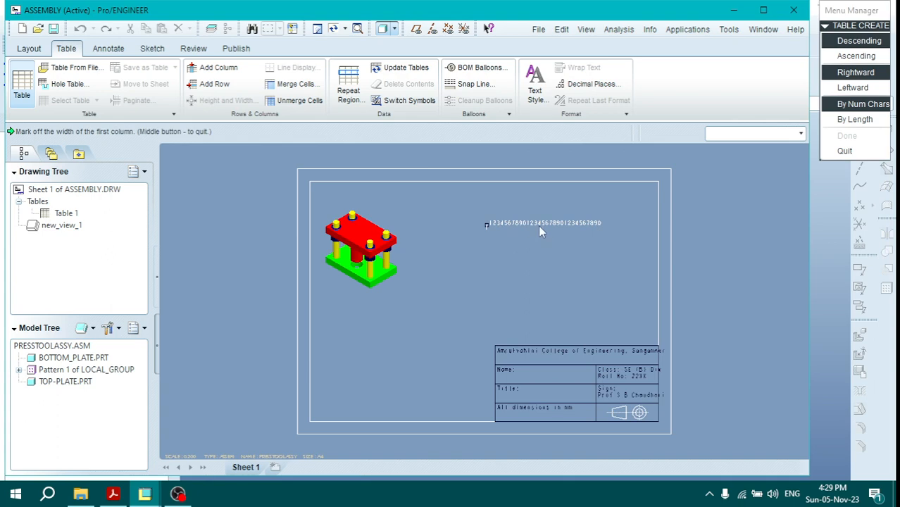
pyautogui.click(512, 227)
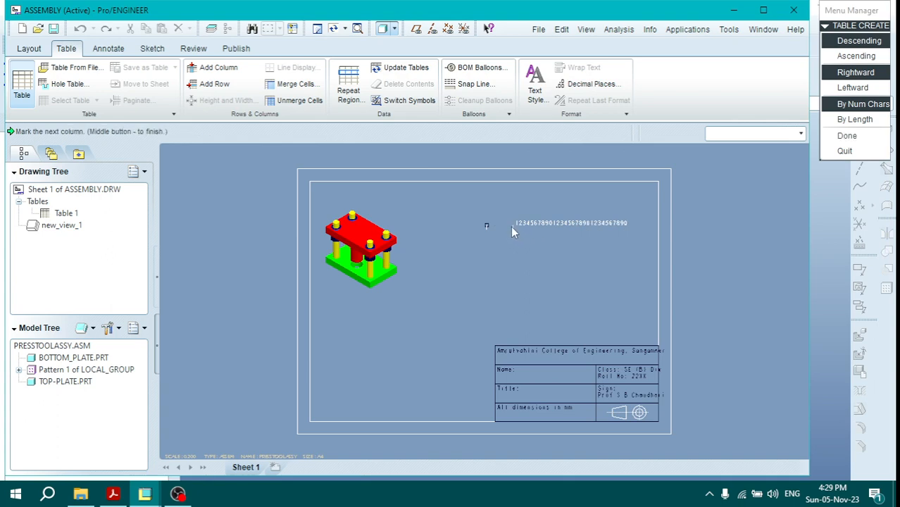
pyautogui.click(559, 227)
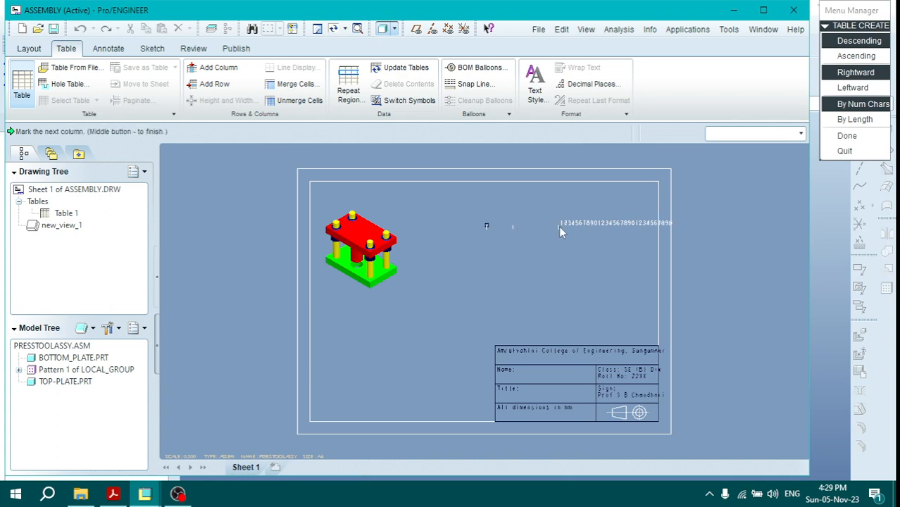
pyautogui.click(596, 227)
pyautogui.click(629, 225)
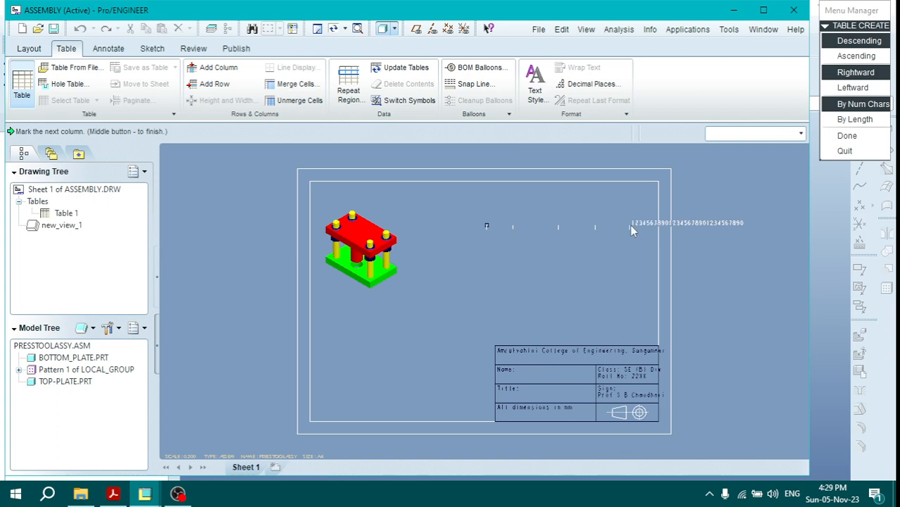
pyautogui.click(486, 253)
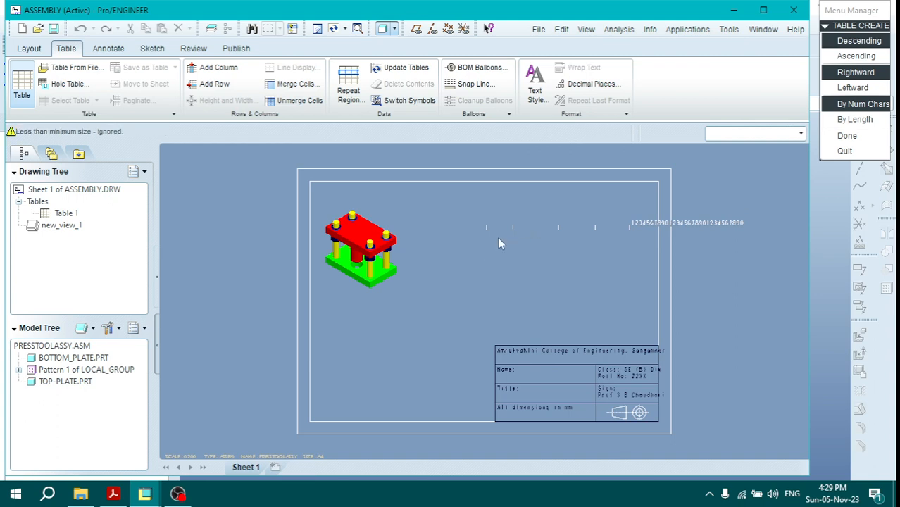
pyautogui.middleClick(493, 244)
pyautogui.click(488, 244)
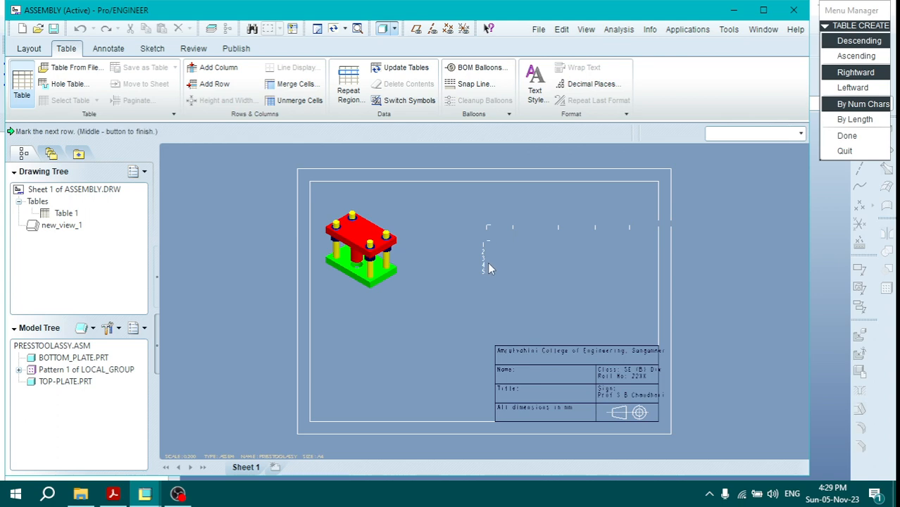
pyautogui.middleClick(527, 252)
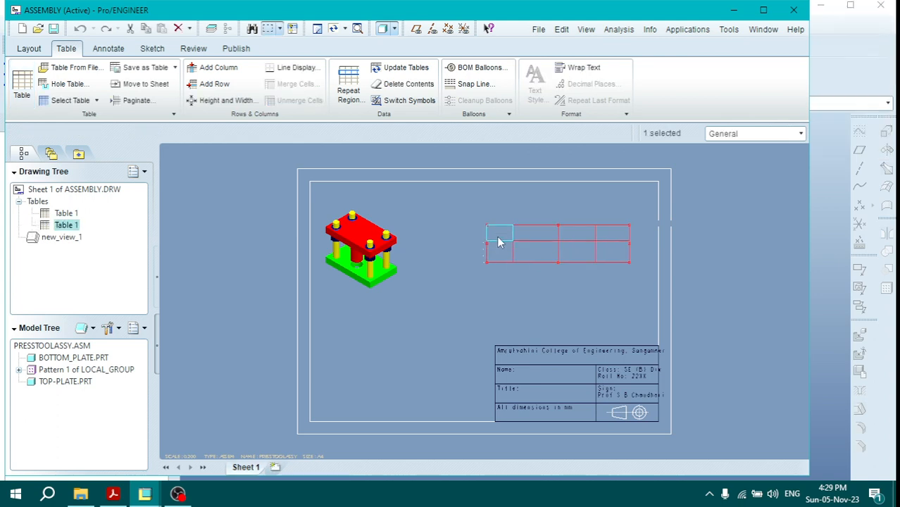
# - Enter the headings Sr No and Part Name in the first two cells of the new table's top row
pyautogui.click(498, 235)
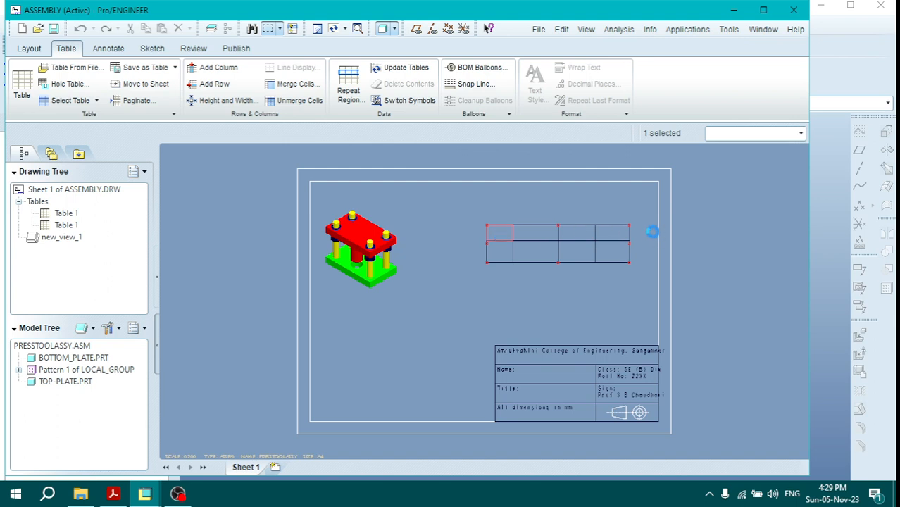
pyautogui.write('S')
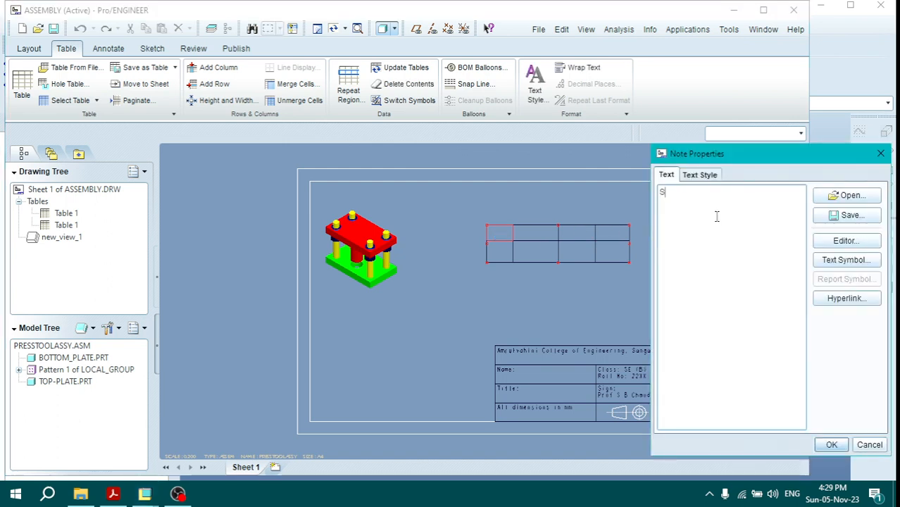
pyautogui.write('r No')
pyautogui.click(831, 448)
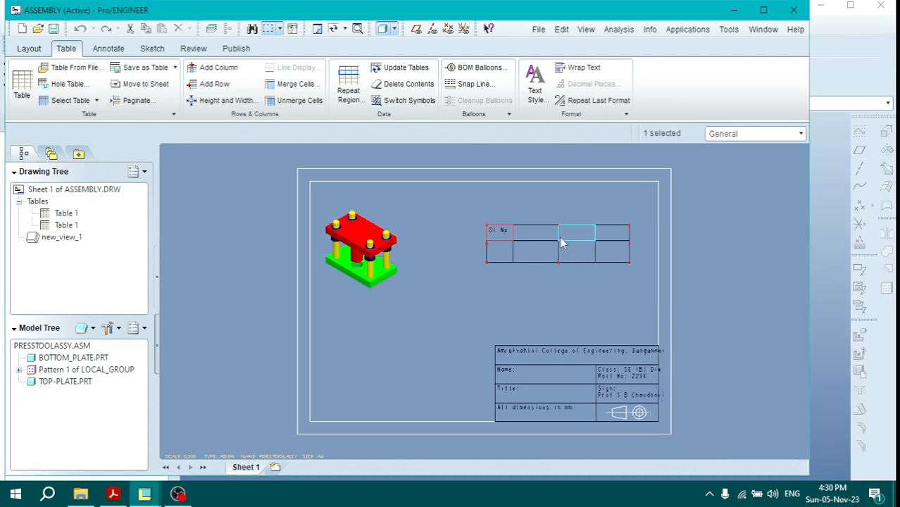
pyautogui.doubleClick(532, 229)
pyautogui.write('P')
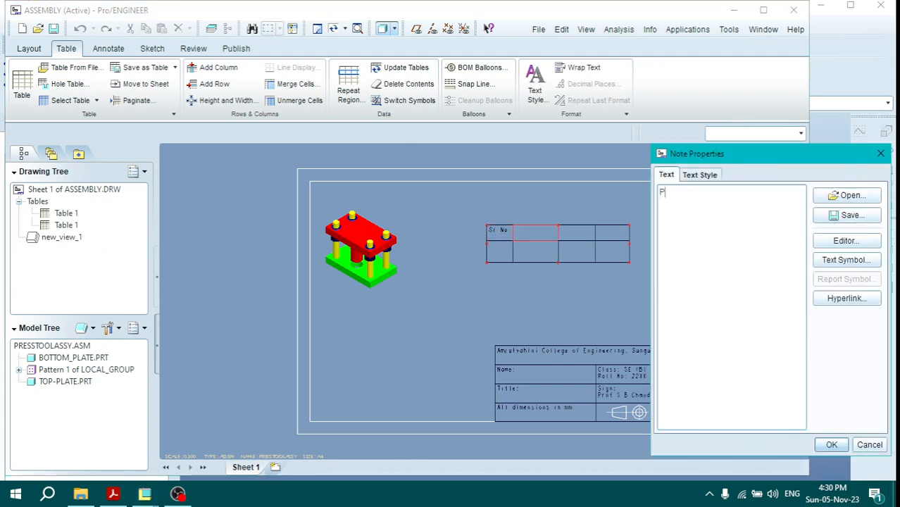
pyautogui.write('art Name')
pyautogui.click(833, 444)
# - Enter the headings Material and Qty in the third and fourth cells of the table's top row
pyautogui.doubleClick(577, 238)
pyautogui.write('M')
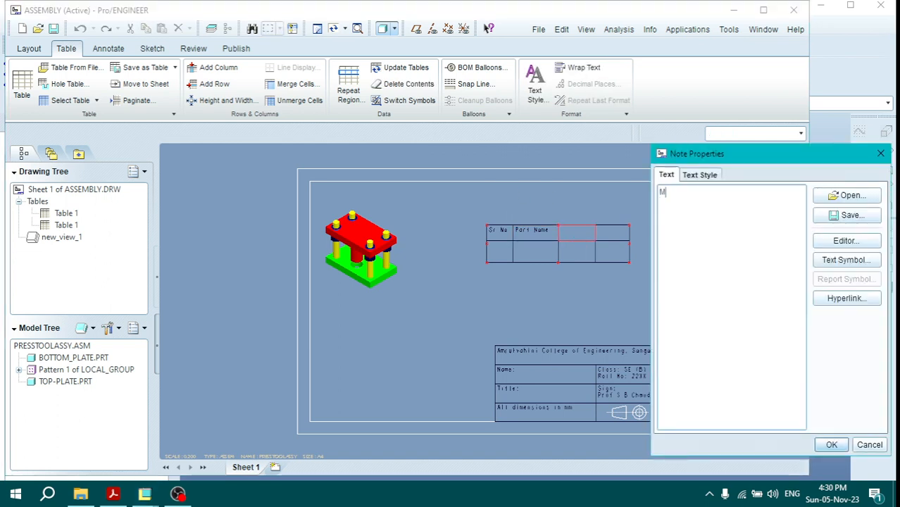
pyautogui.write('aterial')
pyautogui.click(829, 444)
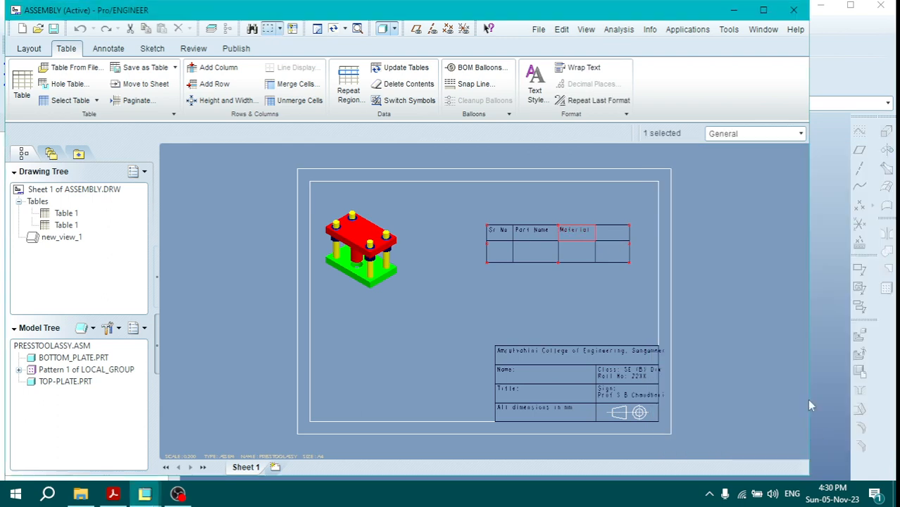
pyautogui.doubleClick(613, 235)
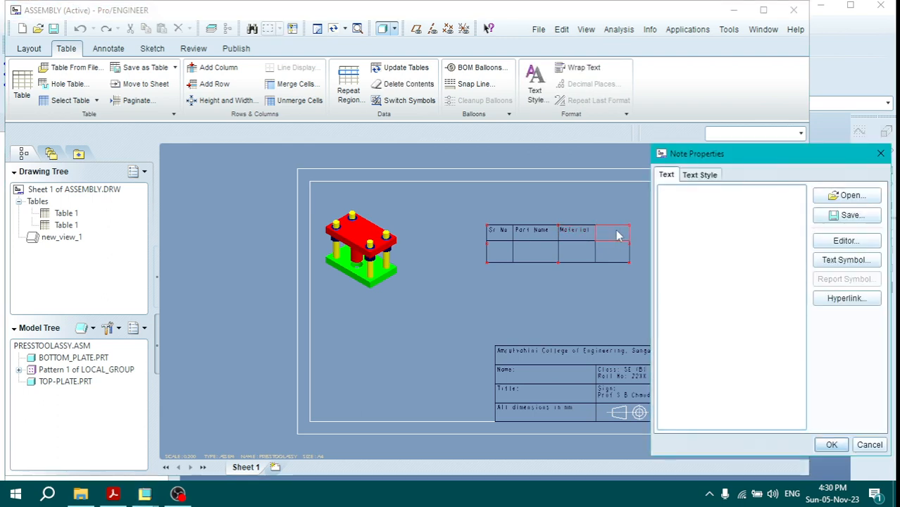
pyautogui.write('Qty')
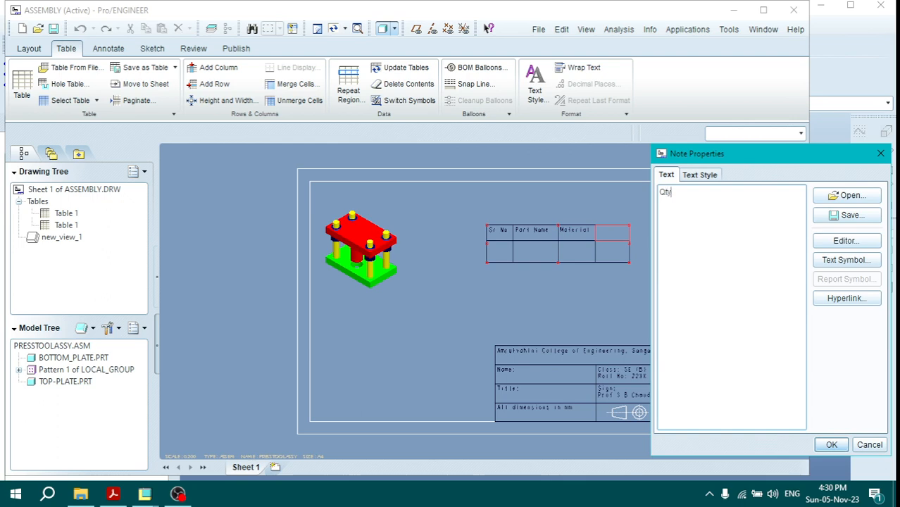
pyautogui.click(820, 446)
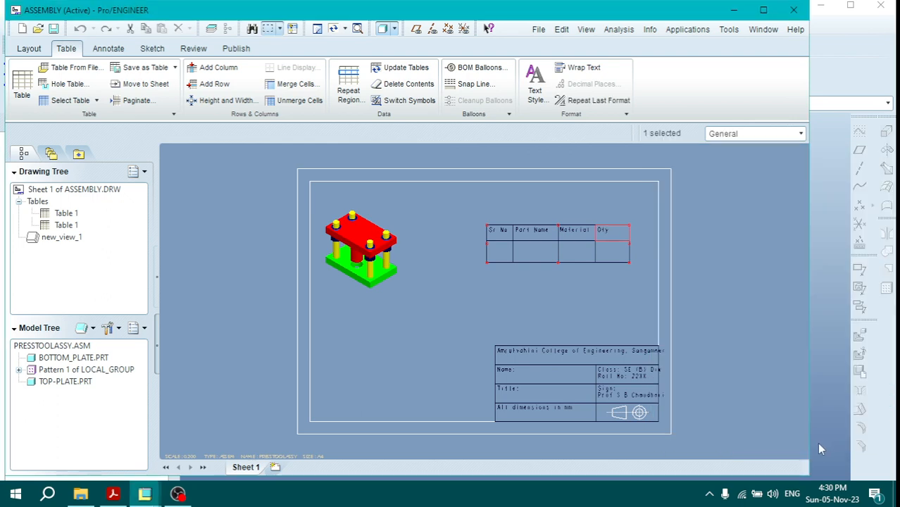
# - Select the empty row below the headings and make the whole row a repeat region
pyautogui.click(500, 257)
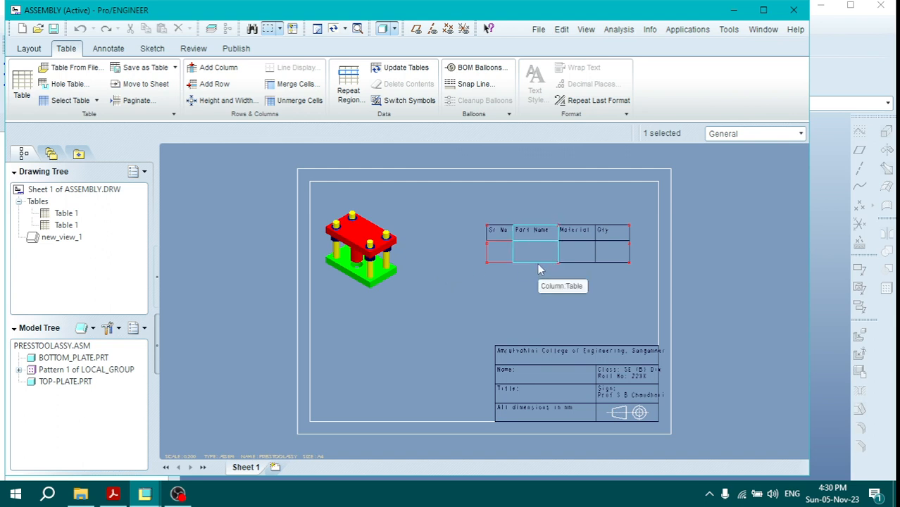
pyautogui.click(96, 100)
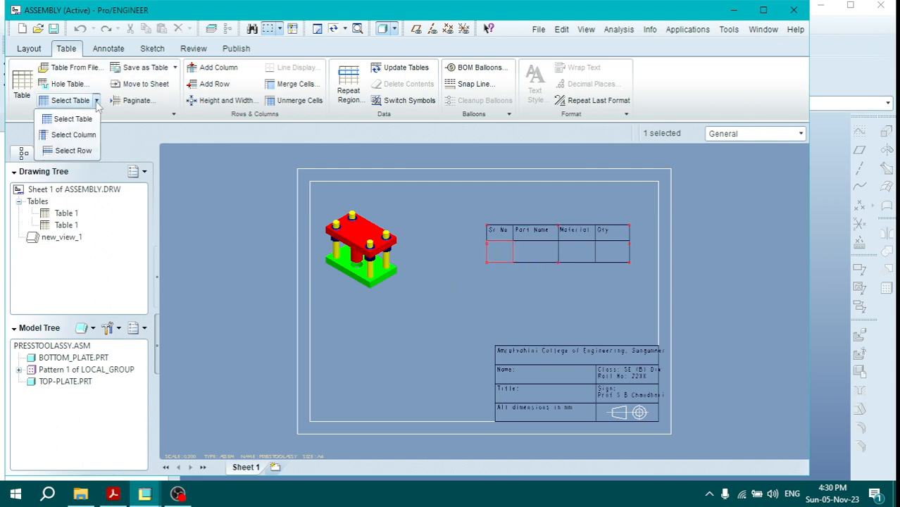
pyautogui.click(74, 150)
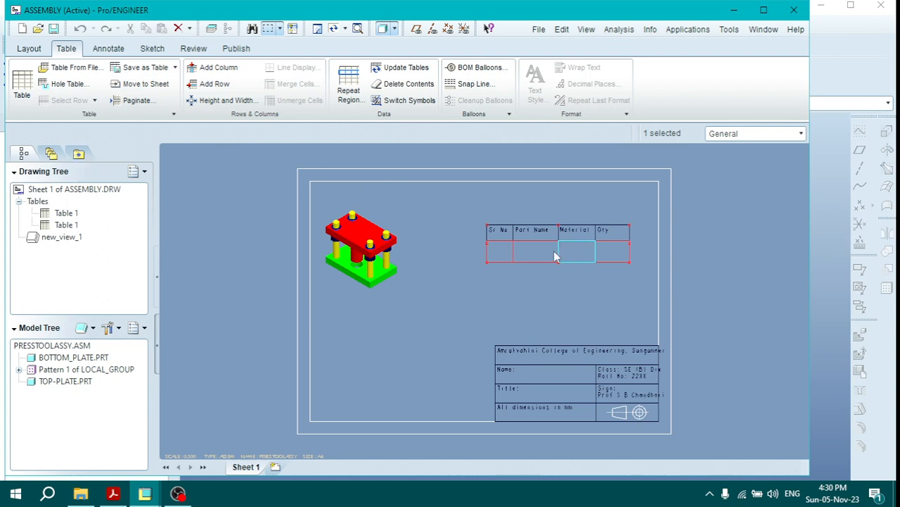
pyautogui.rightClick(533, 257)
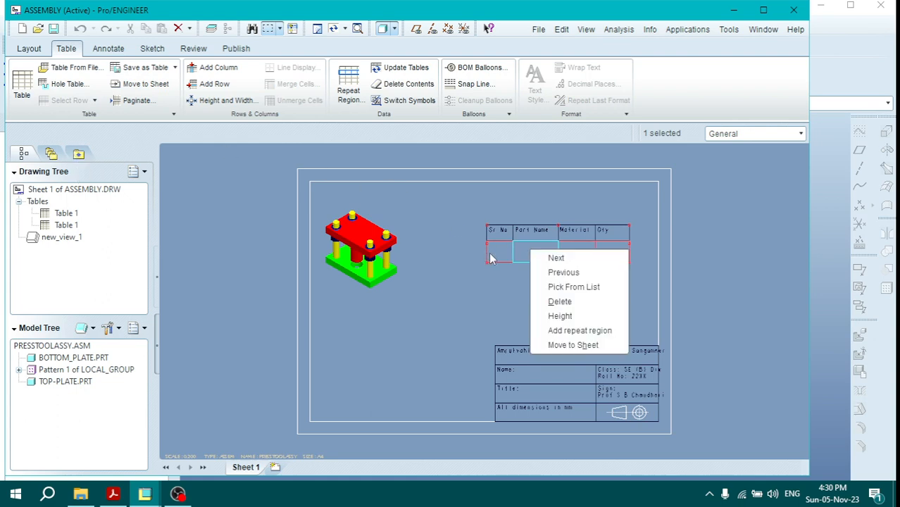
pyautogui.click(566, 331)
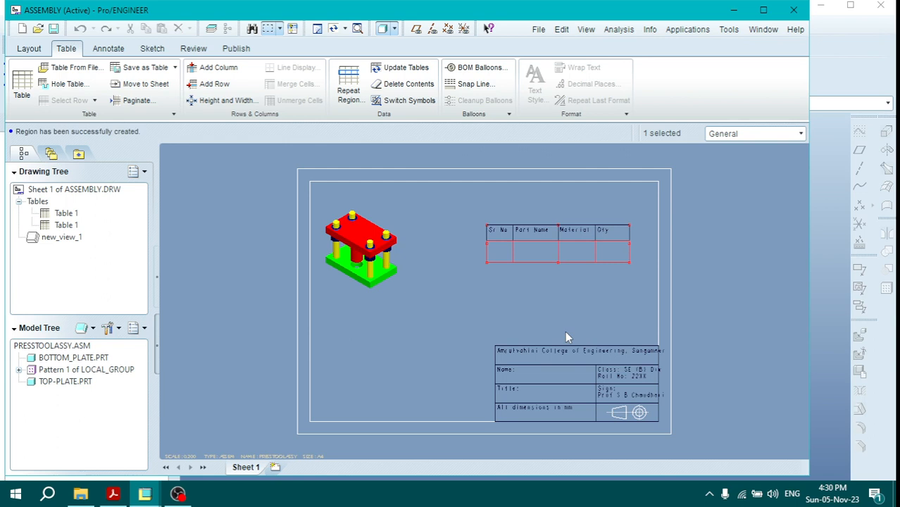
# - Set the repeat region's attributes to No Duplicates, then finish the region definition
pyautogui.click(346, 91)
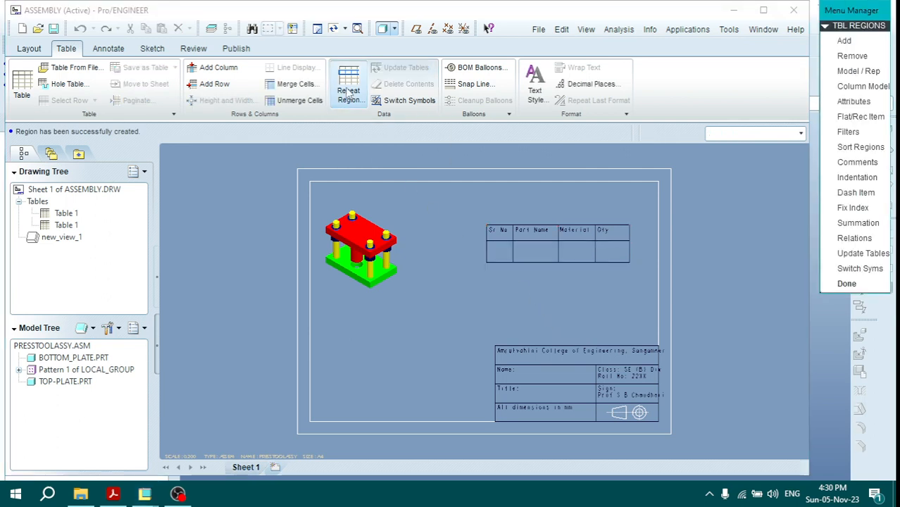
pyautogui.click(853, 102)
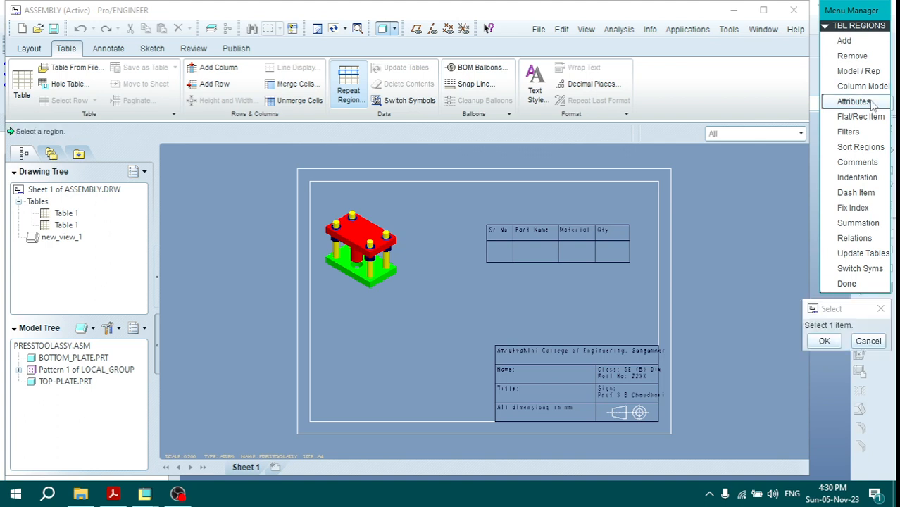
pyautogui.click(498, 255)
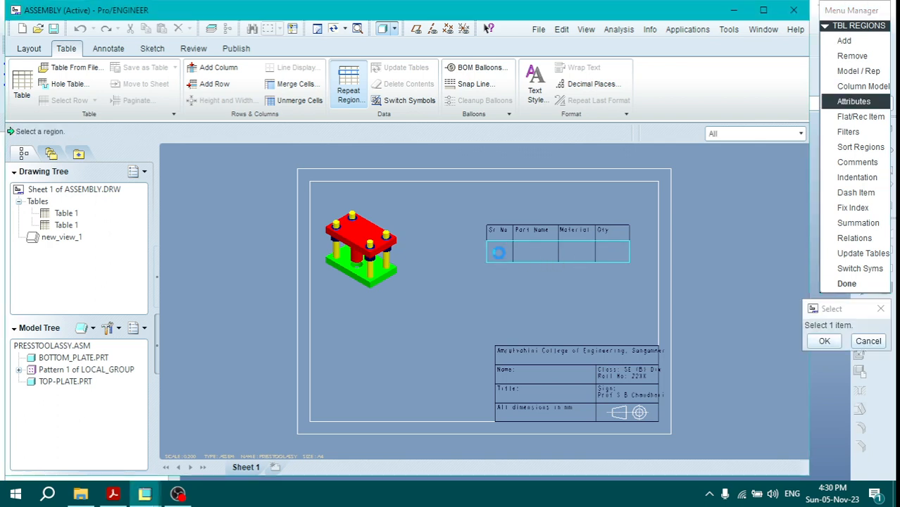
pyautogui.click(863, 82)
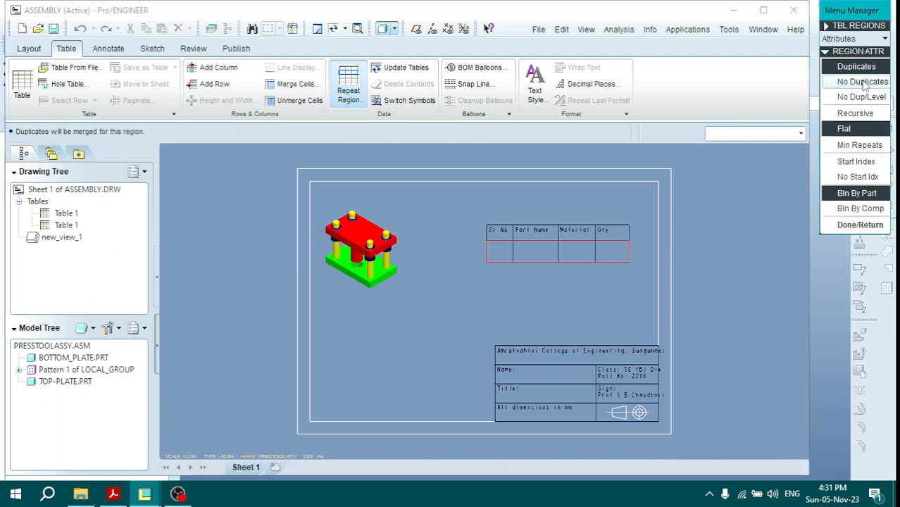
pyautogui.click(859, 225)
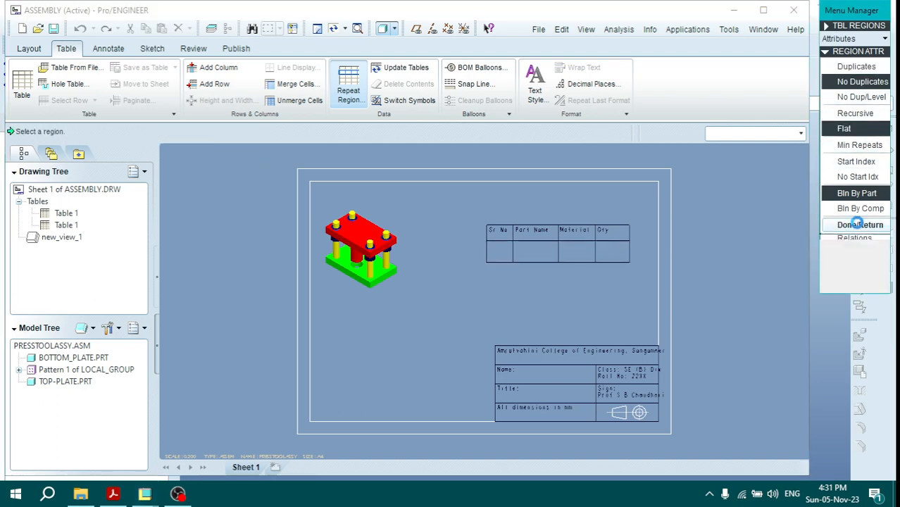
pyautogui.click(846, 285)
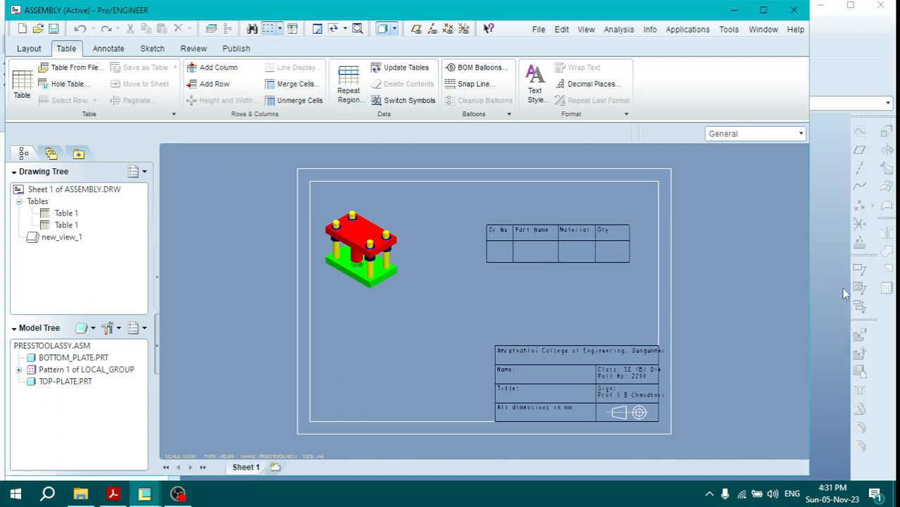
# - Assign the report parameter rpt.index to the cell below the Sr No heading
pyautogui.click(501, 259)
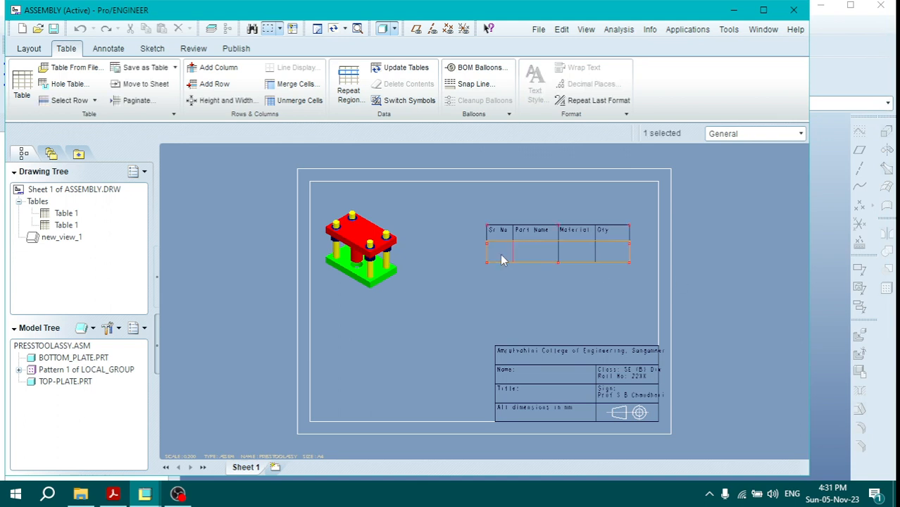
pyautogui.rightClick(500, 253)
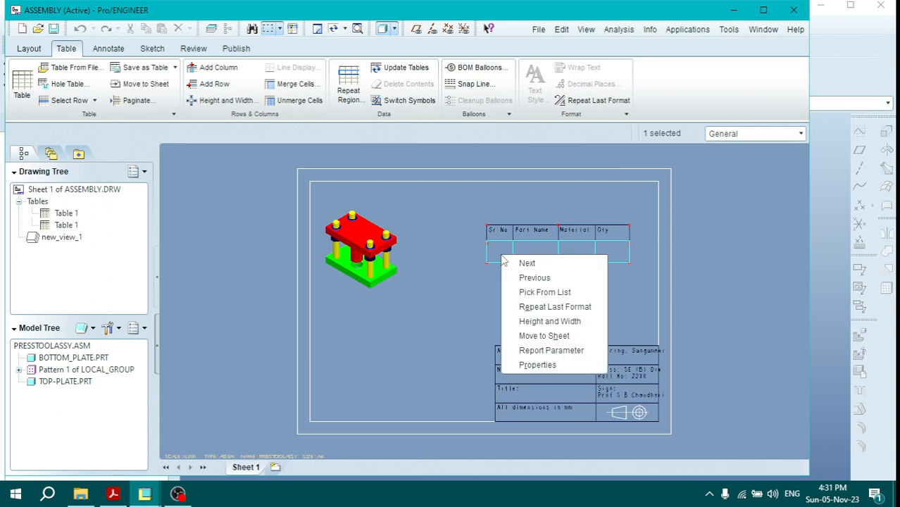
pyautogui.click(496, 252)
pyautogui.click(500, 255)
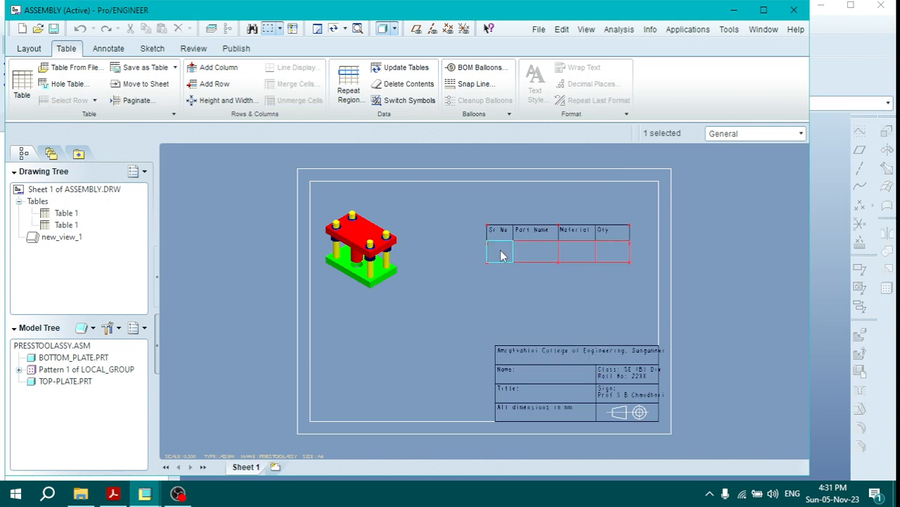
pyautogui.click(499, 266)
pyautogui.click(499, 255)
pyautogui.rightClick(499, 257)
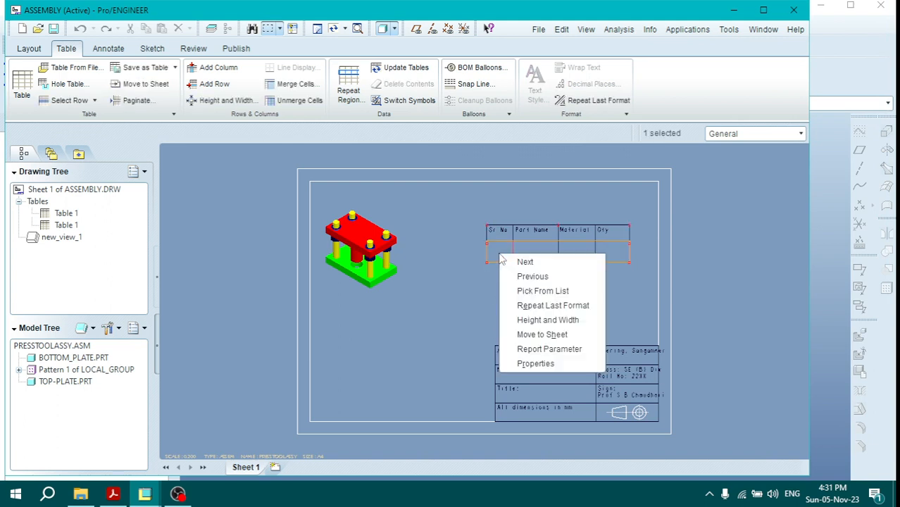
pyautogui.click(546, 348)
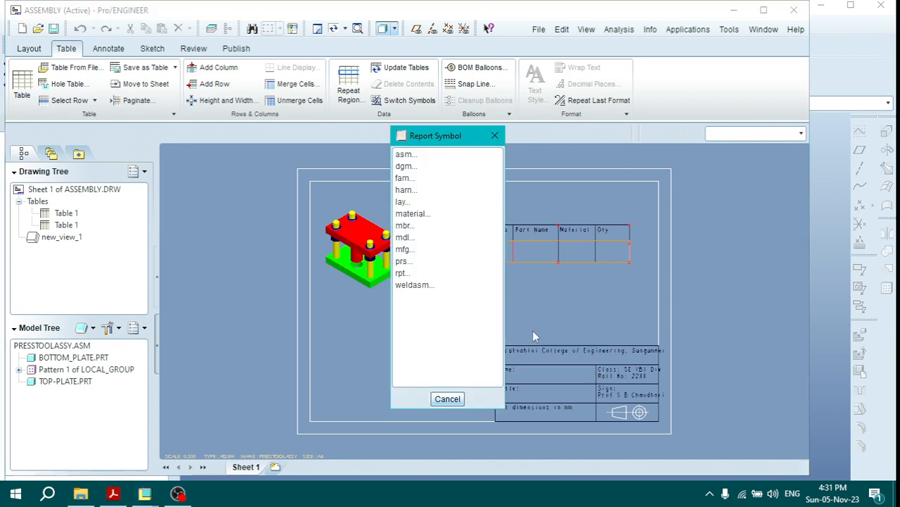
pyautogui.click(401, 273)
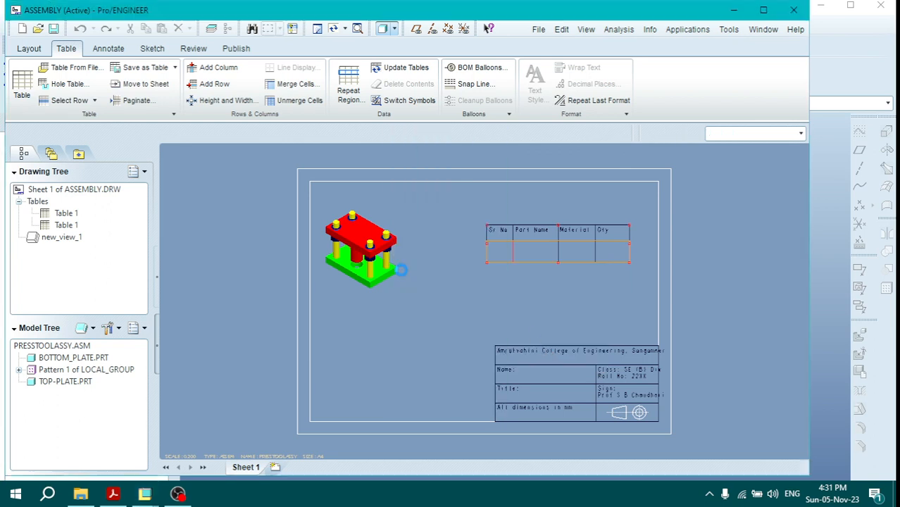
pyautogui.click(416, 167)
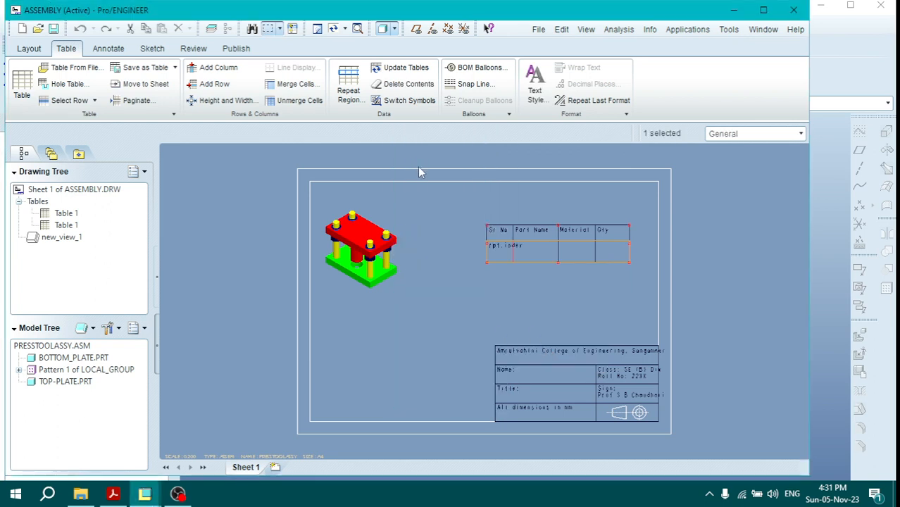
# - Assign the report parameter asm.mbr.name to the cell below the Part Name heading
pyautogui.click(523, 253)
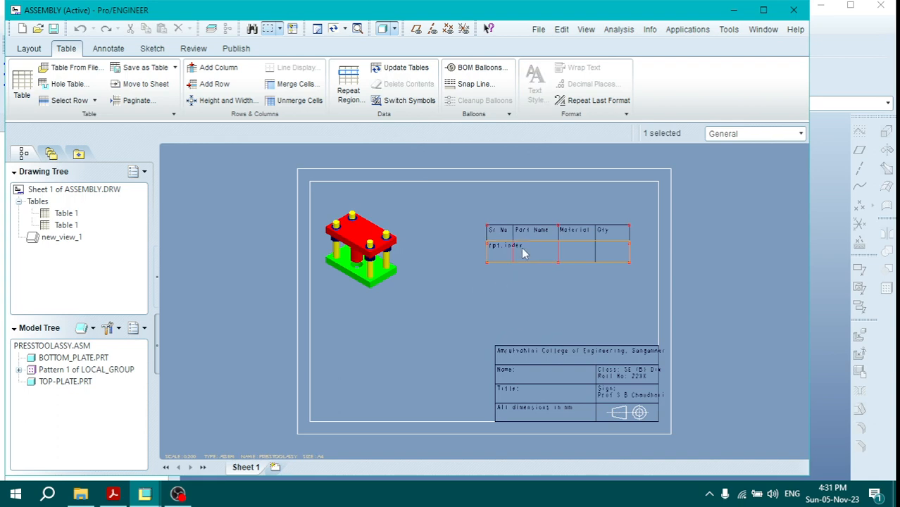
pyautogui.rightClick(523, 253)
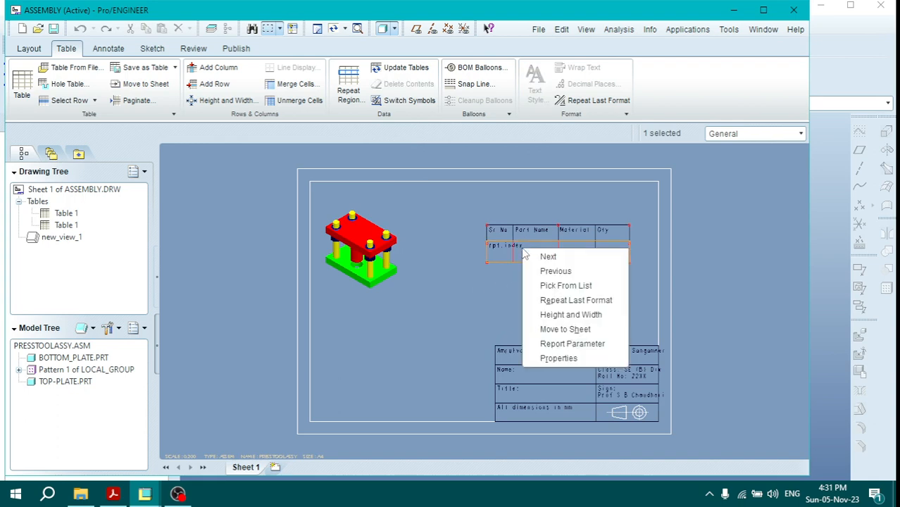
pyautogui.click(554, 342)
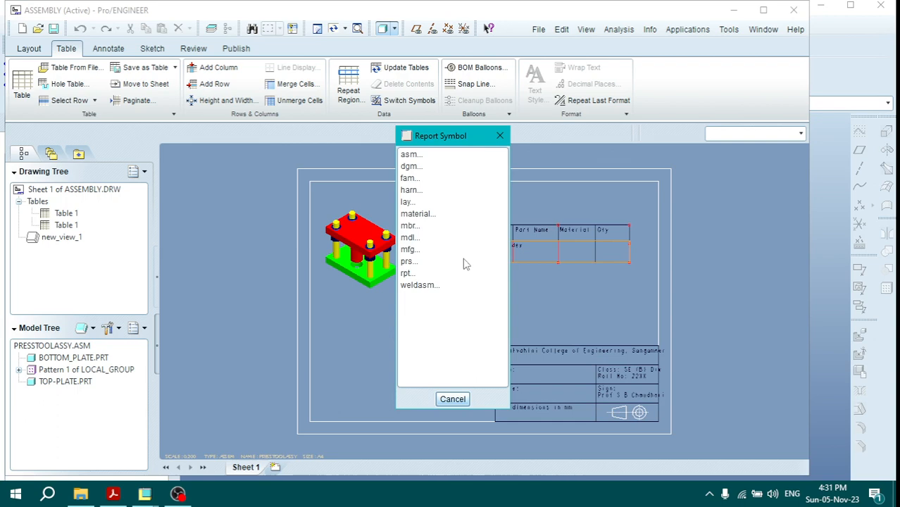
pyautogui.click(411, 154)
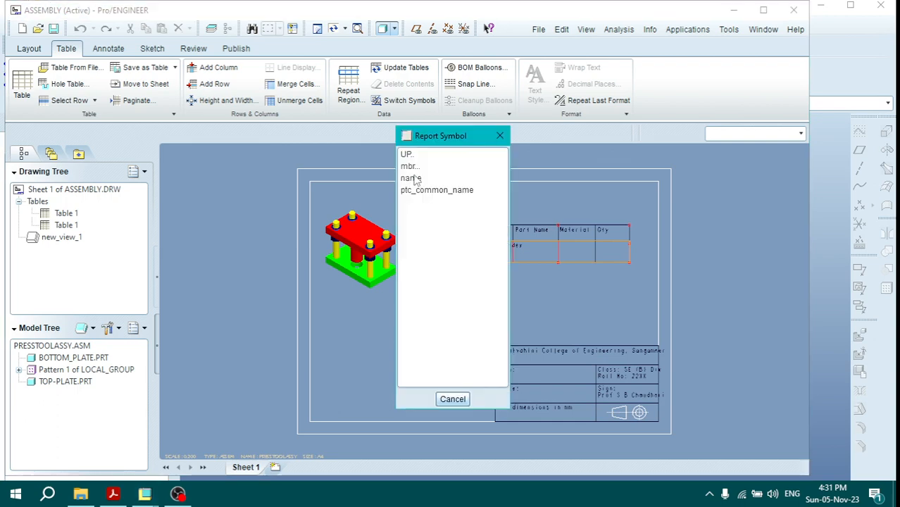
pyautogui.click(410, 166)
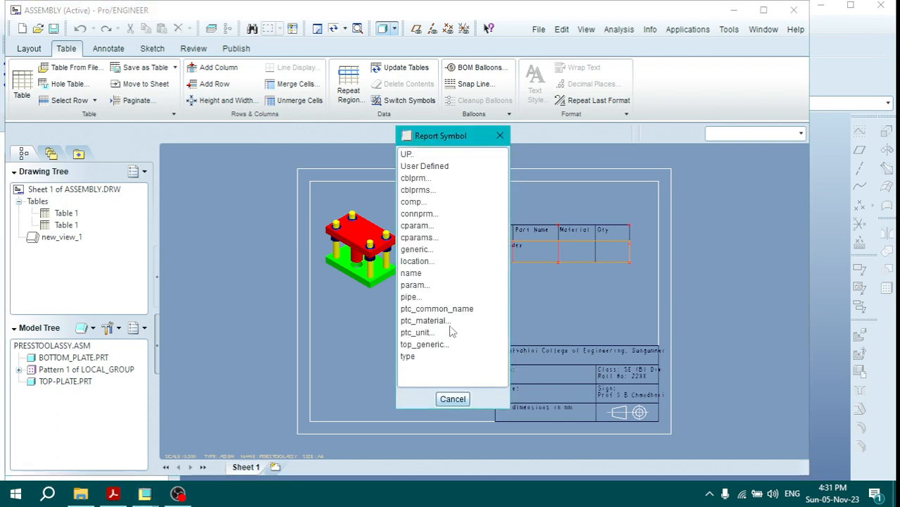
pyautogui.click(411, 274)
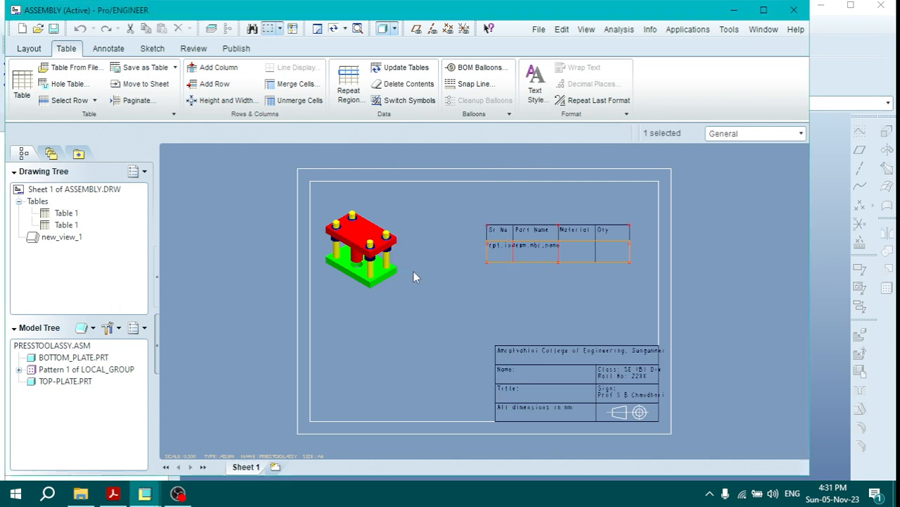
# - Assign the report parameter asm.mbr.ptc_material.PTC_MATERIAL_NAME to the cell below the Material heading
pyautogui.rightClick(569, 255)
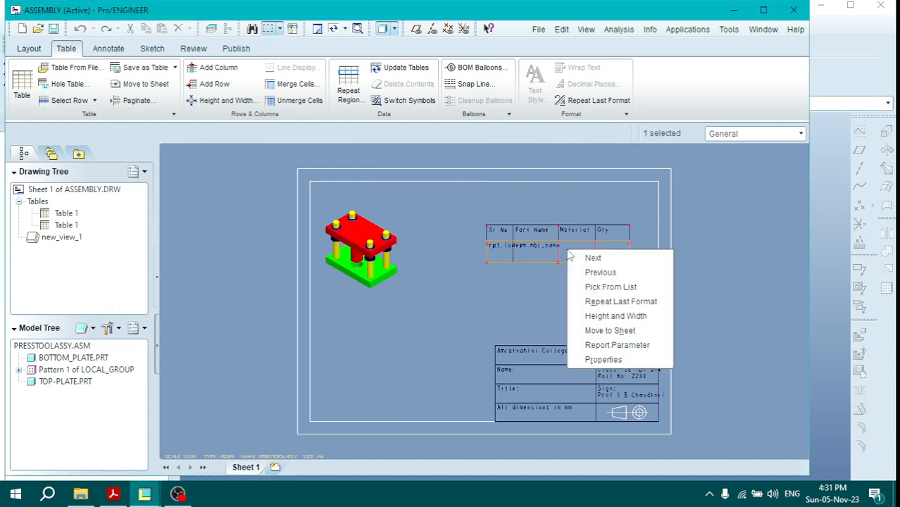
pyautogui.click(616, 346)
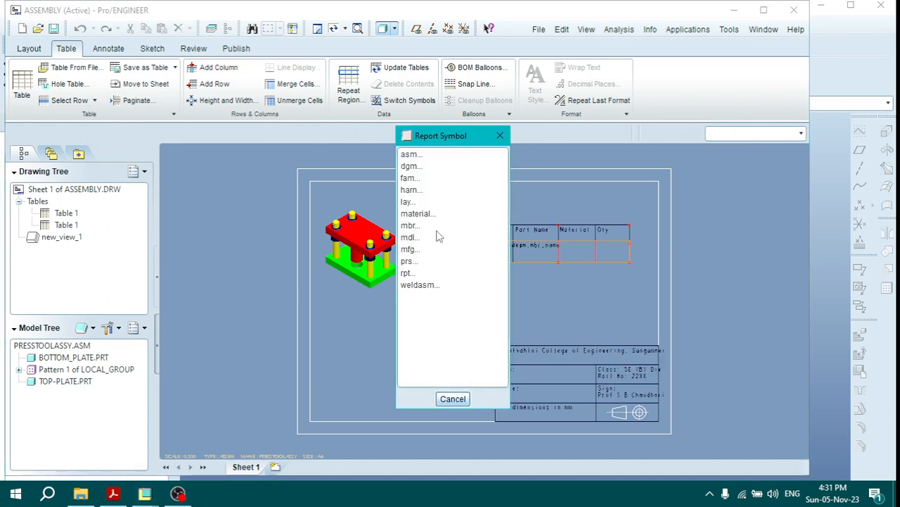
pyautogui.click(414, 154)
pyautogui.click(408, 166)
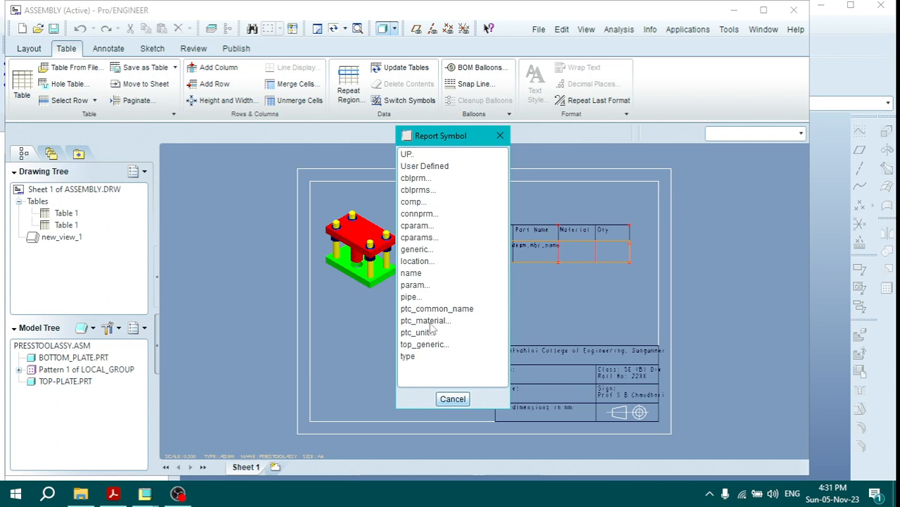
pyautogui.click(429, 322)
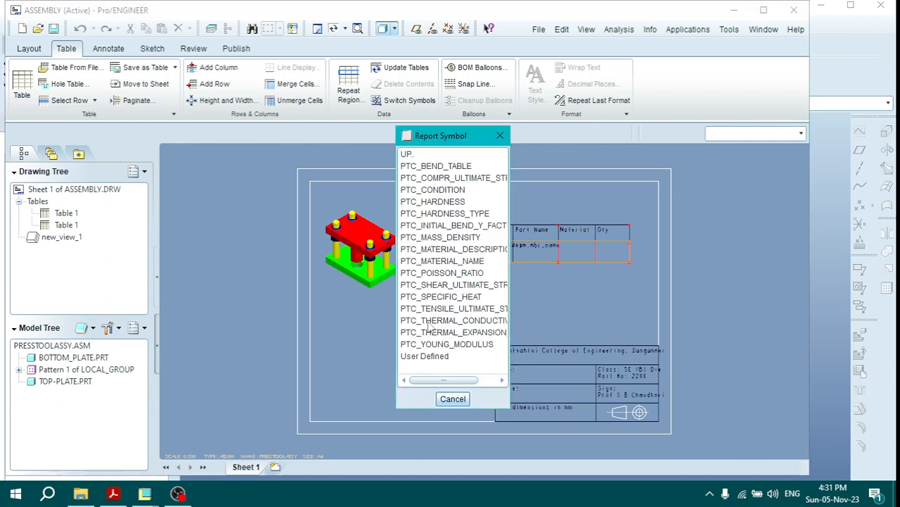
pyautogui.click(442, 261)
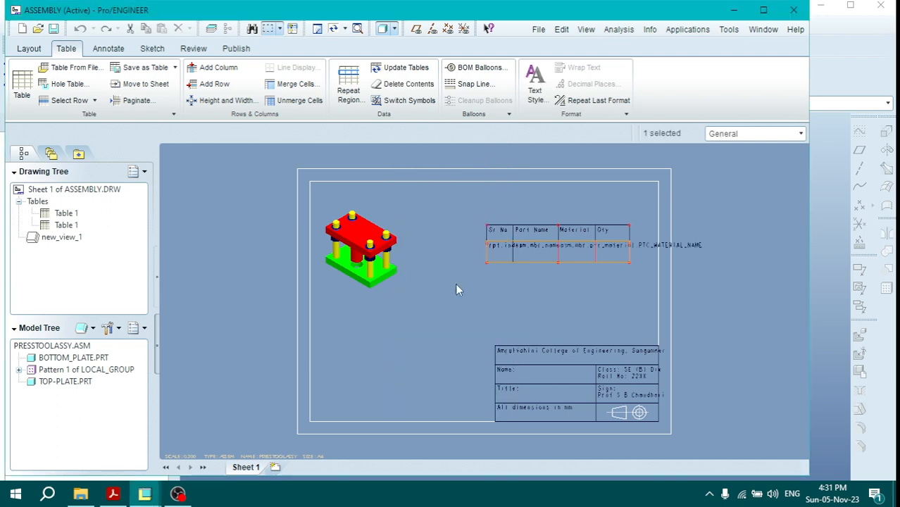
# - Assign the report parameter rpt.qty to the cell below the Qty heading and update the tables
pyautogui.click(607, 258)
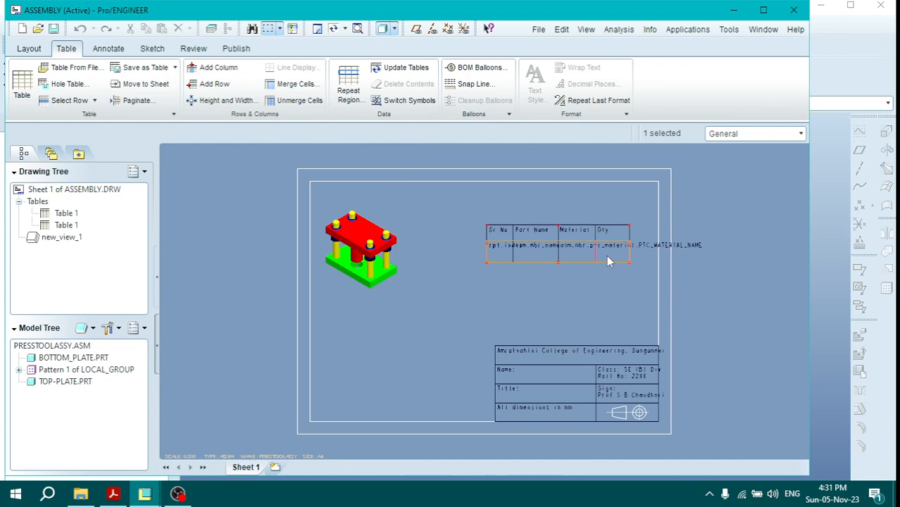
pyautogui.rightClick(607, 258)
pyautogui.click(646, 353)
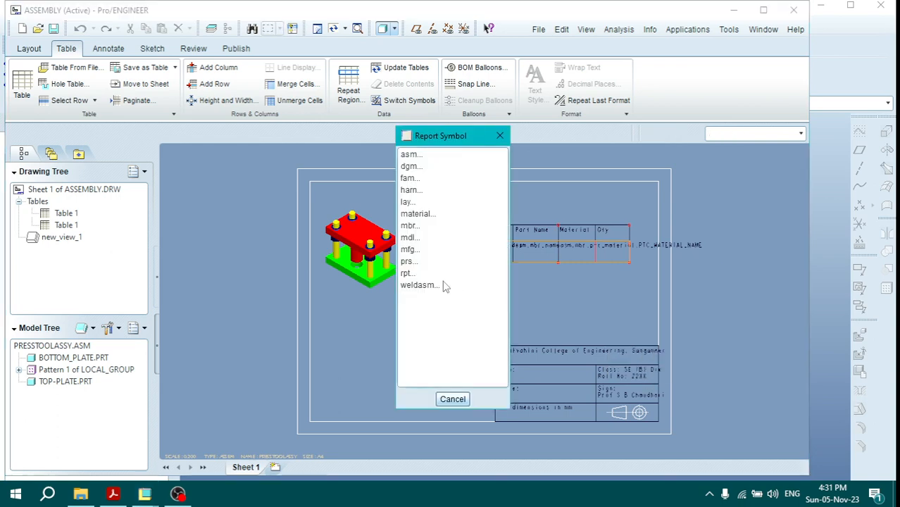
pyautogui.click(409, 273)
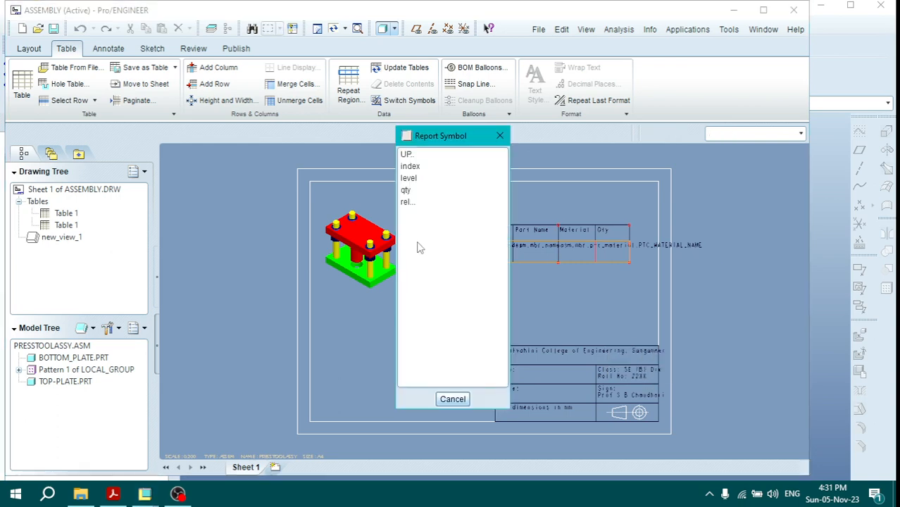
pyautogui.click(408, 192)
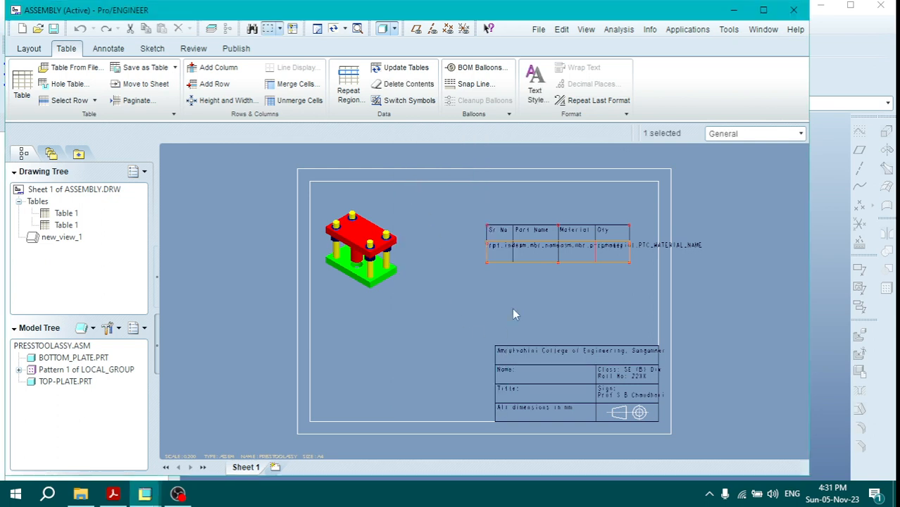
pyautogui.click(399, 68)
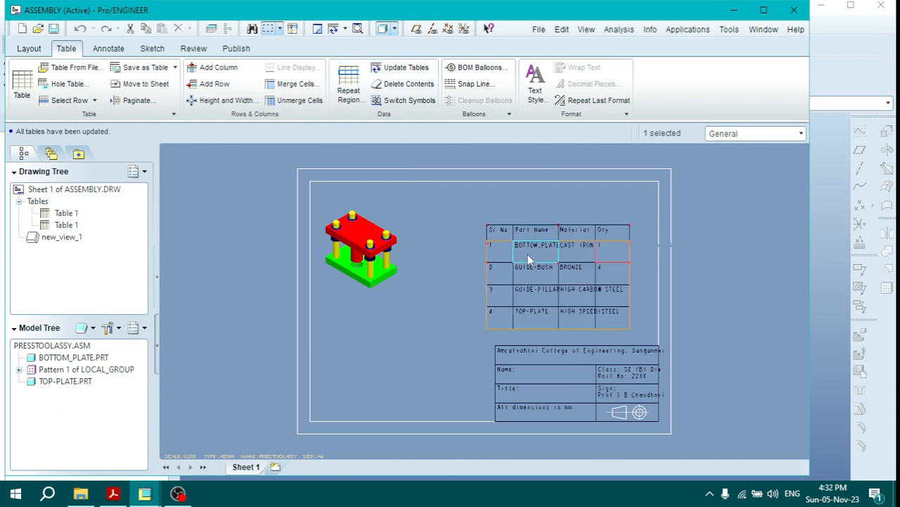
# - Examine the bill of materials rows, checking how the material names and quantities fit in their columns
pyautogui.click(610, 257)
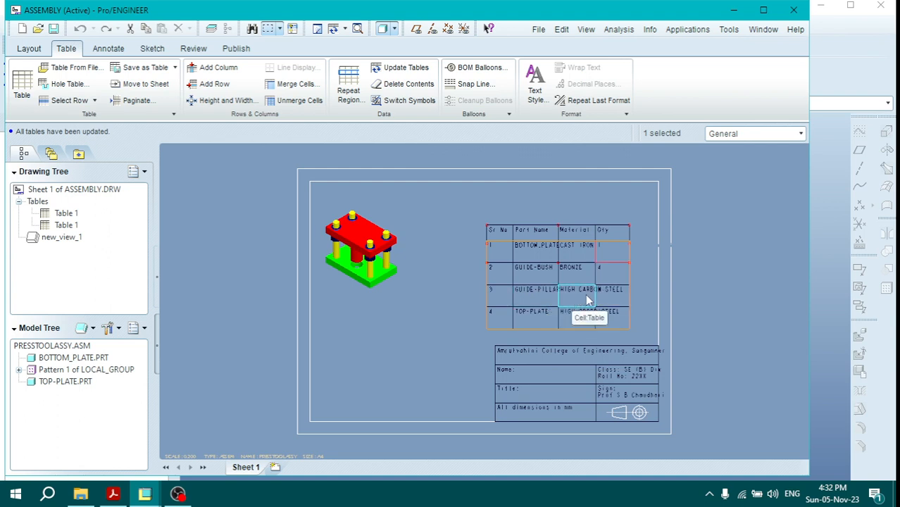
pyautogui.click(609, 301)
pyautogui.scroll(-5, 607, 295)
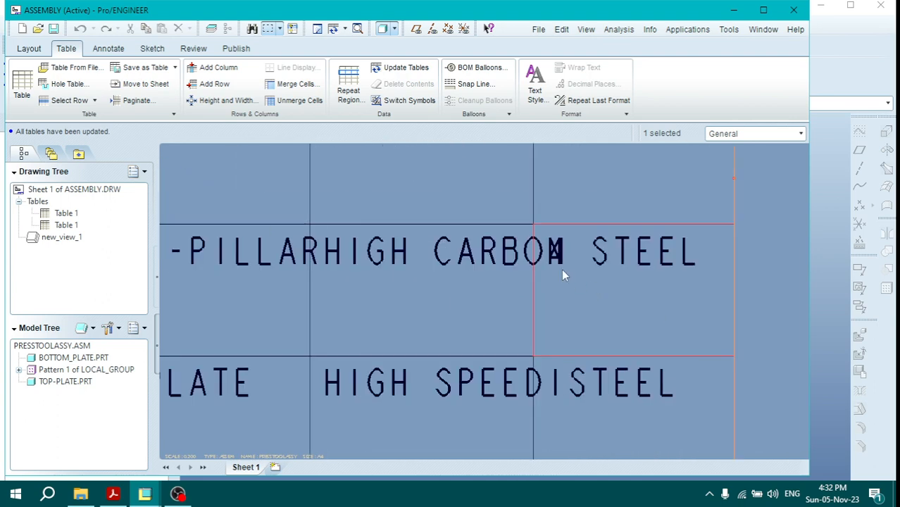
pyautogui.scroll(2, 561, 268)
pyautogui.scroll(3, 574, 261)
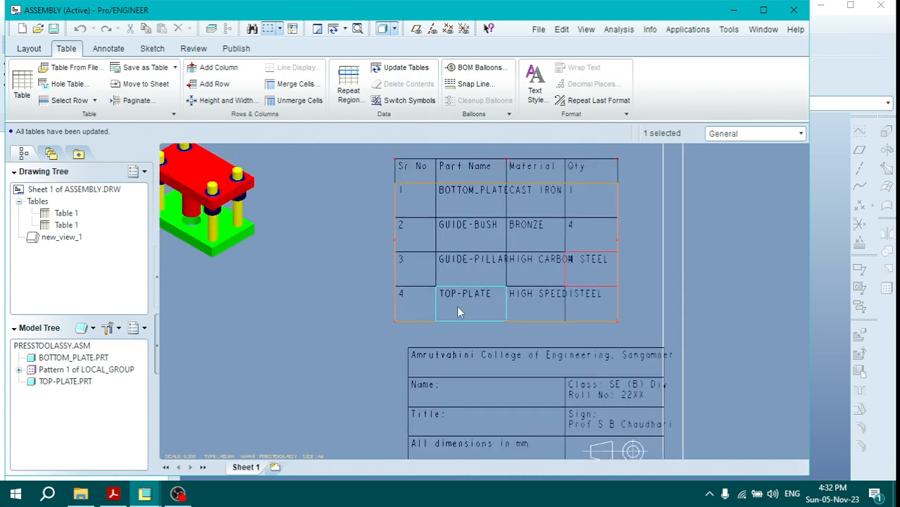
pyautogui.scroll(2, 501, 239)
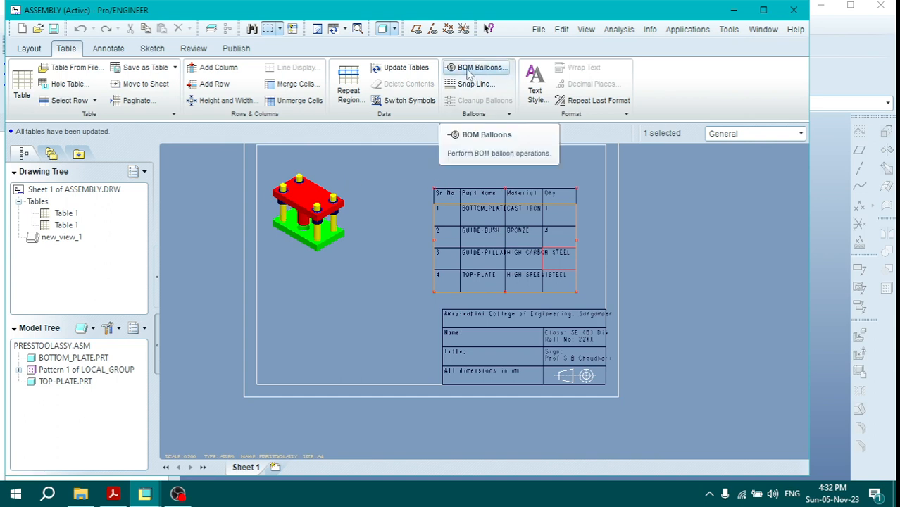
pyautogui.click(389, 192)
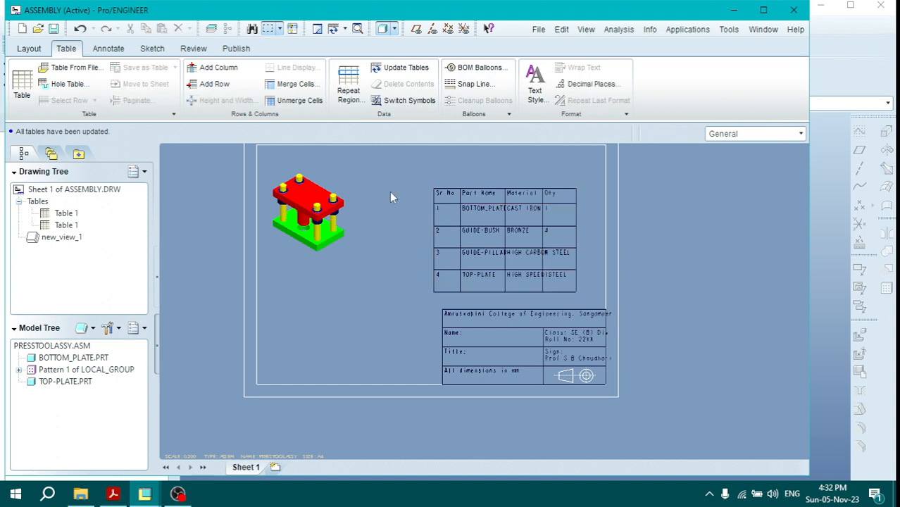
# - Set the bill of materials repeat region as the BOM balloon region with the Simple balloon type
pyautogui.click(459, 68)
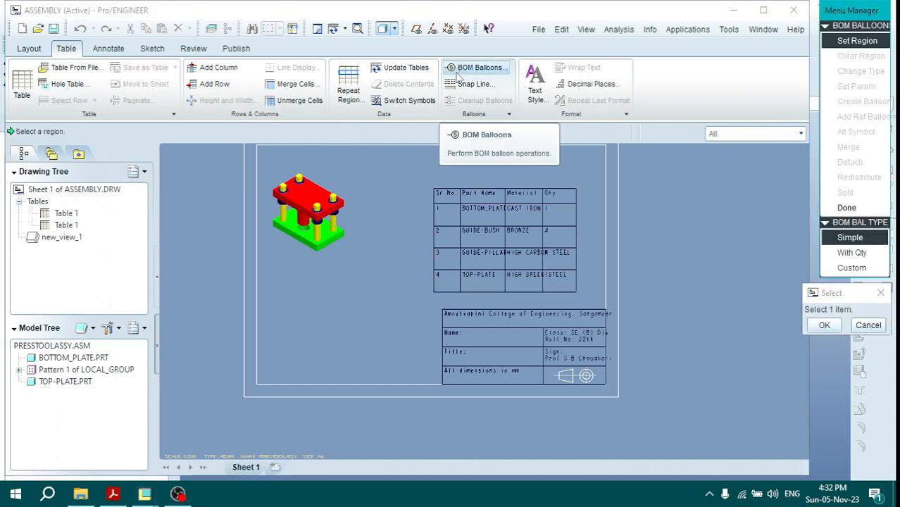
pyautogui.click(444, 217)
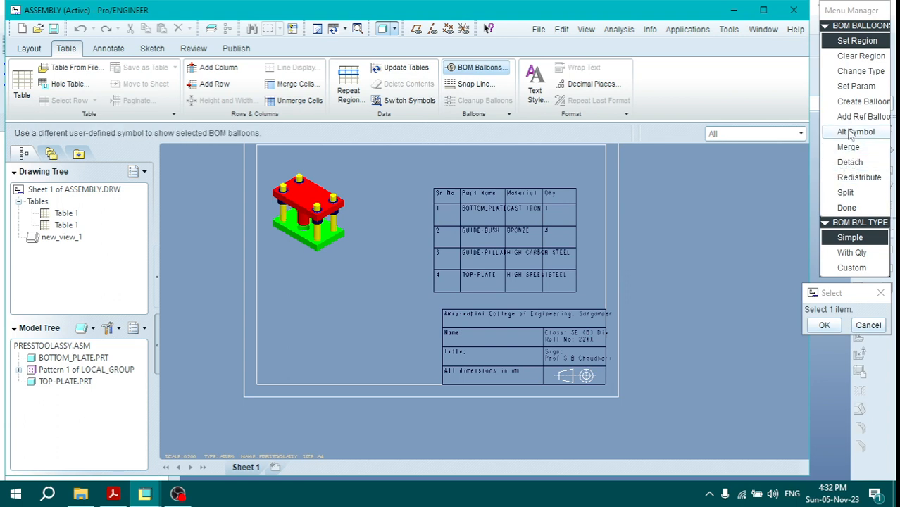
pyautogui.click(851, 102)
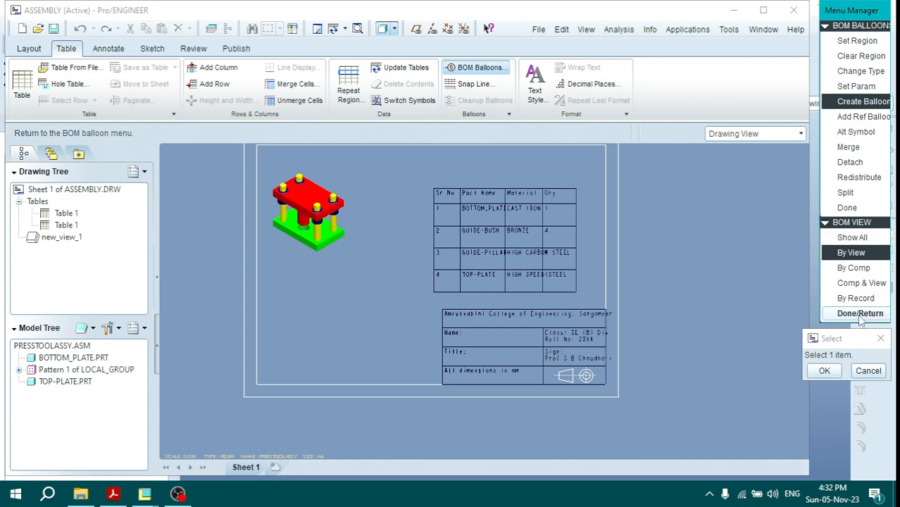
pyautogui.click(859, 313)
pyautogui.click(296, 220)
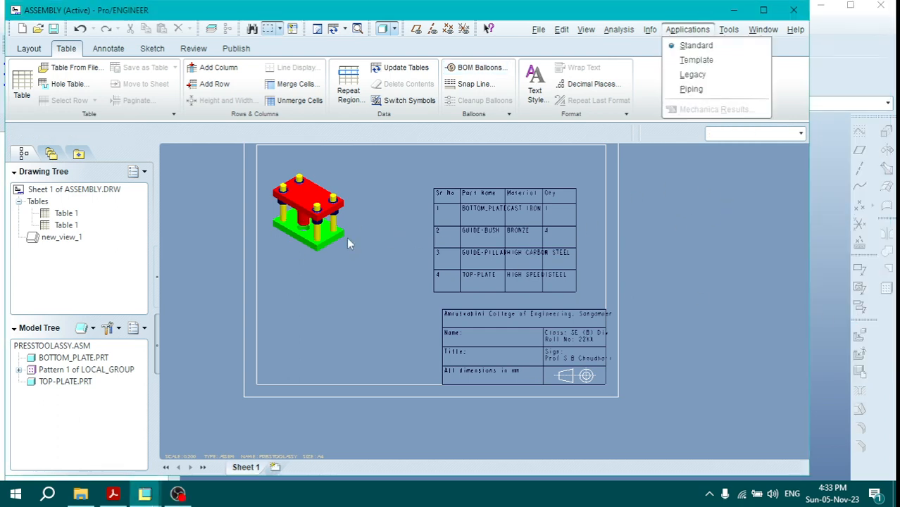
pyautogui.click(400, 256)
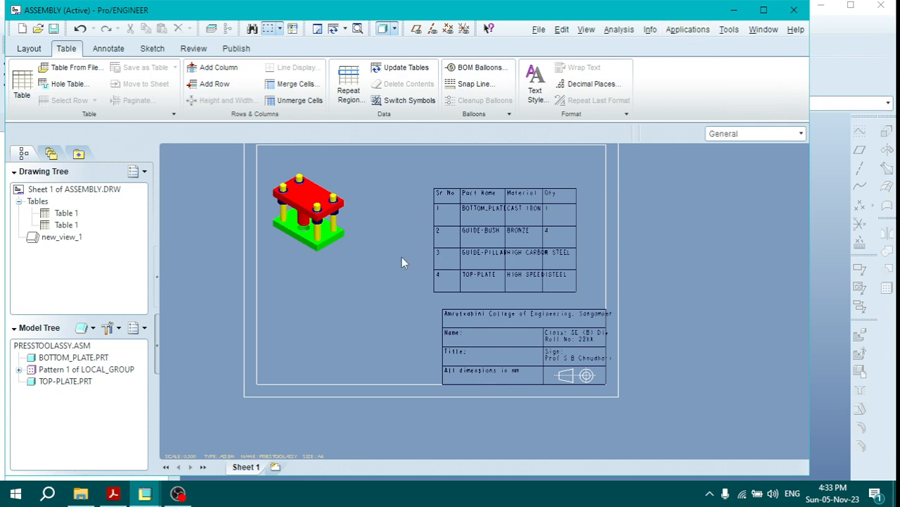
# - Create BOM balloons by view on the isometric assembly view and finish the balloon command
pyautogui.click(478, 68)
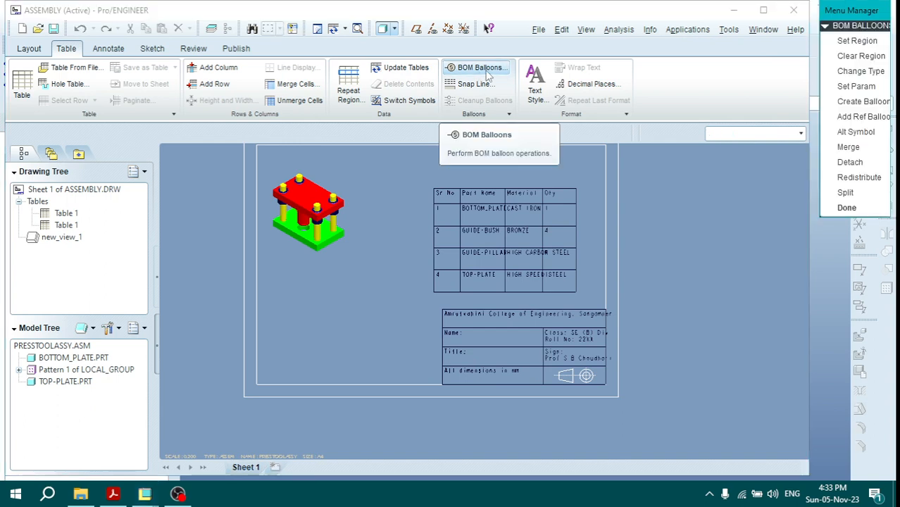
pyautogui.click(862, 107)
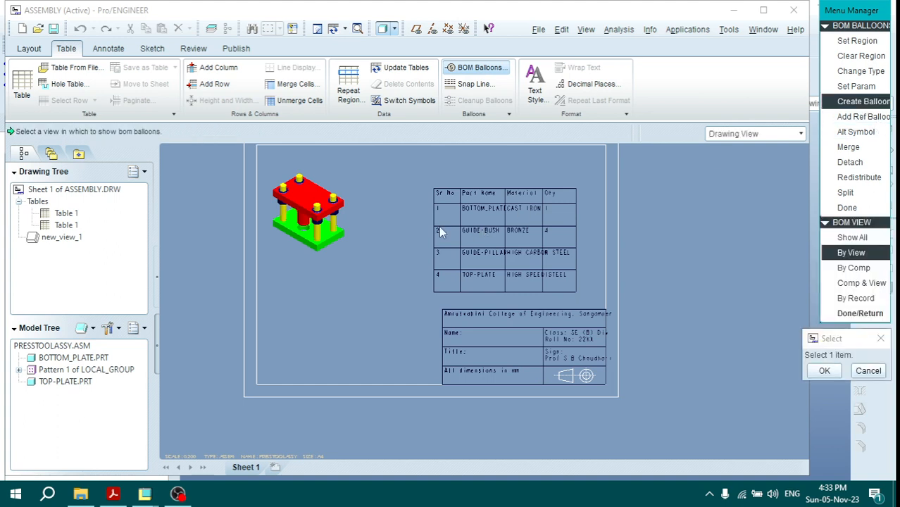
pyautogui.click(330, 183)
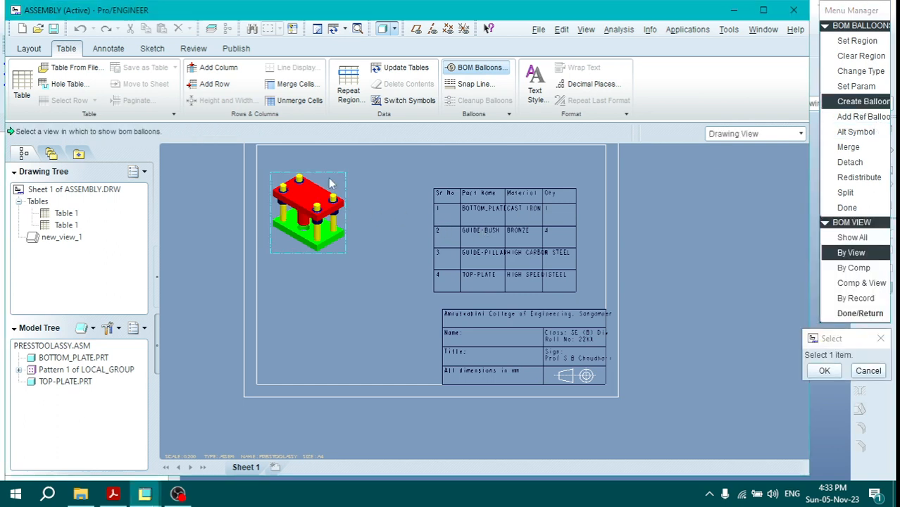
pyautogui.click(844, 208)
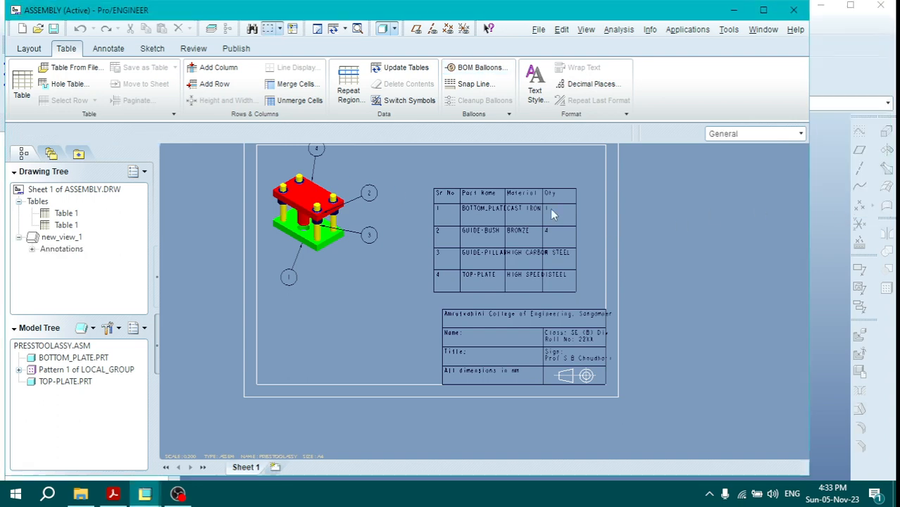
# - Move the top plate's balloon 4 slightly away from the sheet's upper border
pyautogui.scroll(-2, 352, 227)
pyautogui.scroll(2, 350, 202)
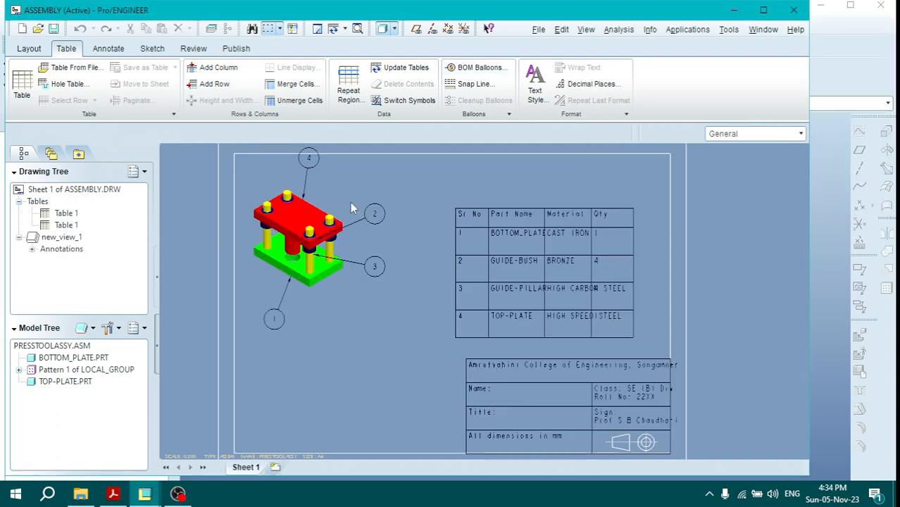
pyautogui.click(308, 159)
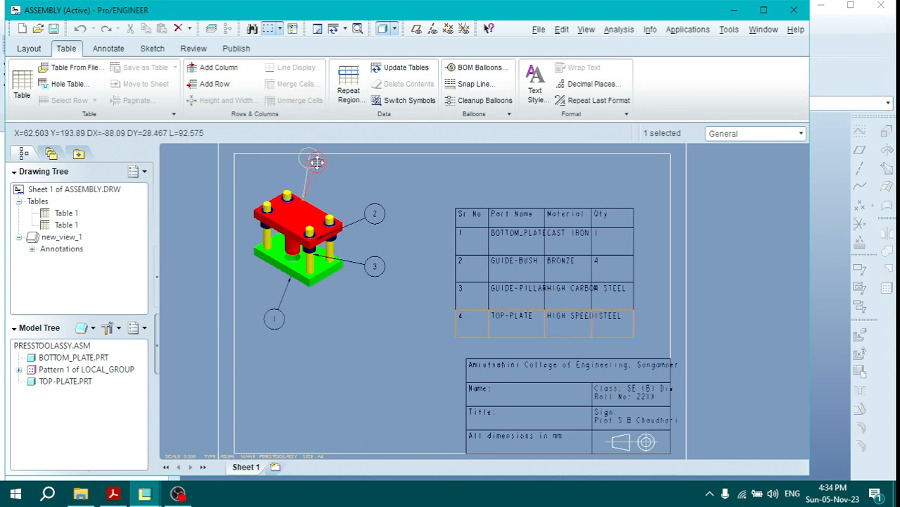
pyautogui.moveTo(311, 155); pyautogui.dragTo(322, 165)
# - Move the leader arrow of balloon 2 from the top plate onto the front guide bush
pyautogui.scroll(1, 348, 186)
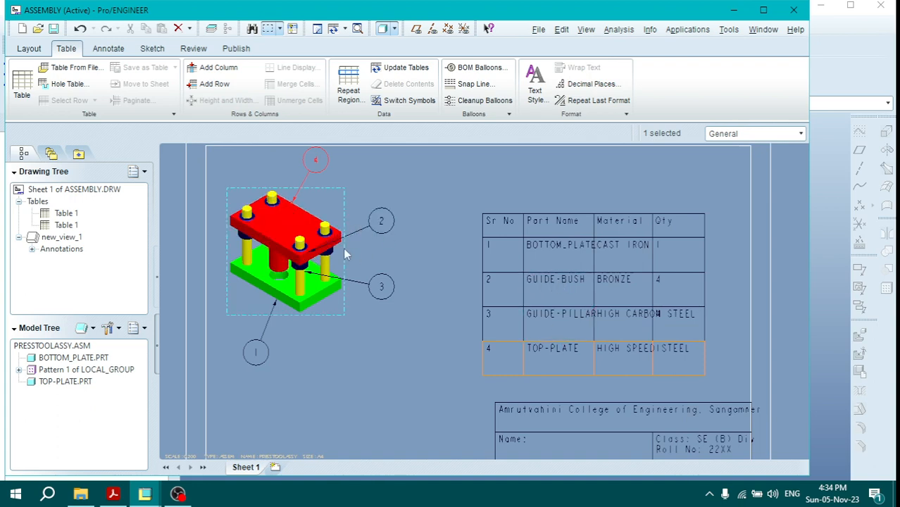
pyautogui.scroll(2, 345, 254)
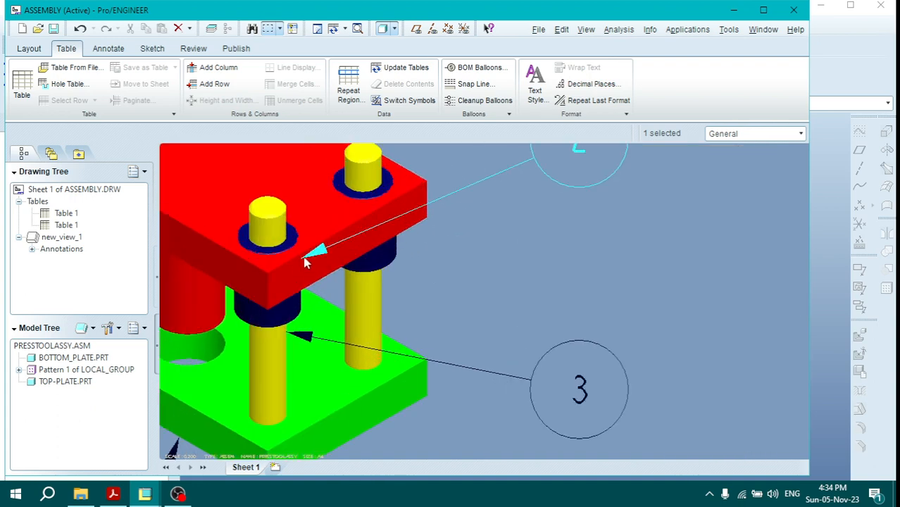
pyautogui.moveTo(306, 261); pyautogui.dragTo(301, 303)
pyautogui.scroll(-3, 438, 268)
pyautogui.scroll(1, 440, 270)
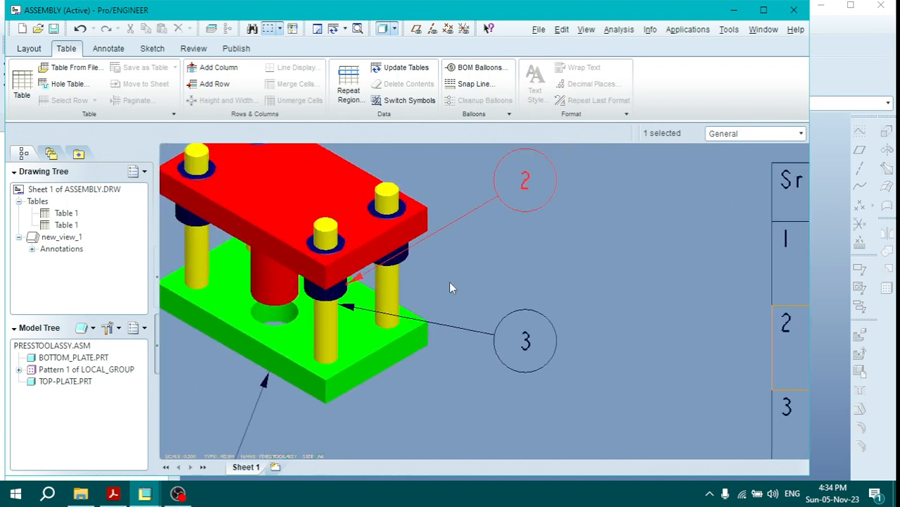
# - Move the leader arrow of balloon 3 slightly further down the front guide pillar, away from the guide bush
pyautogui.click(345, 310)
pyautogui.moveTo(346, 311); pyautogui.dragTo(342, 323)
pyautogui.scroll(-2, 338, 345)
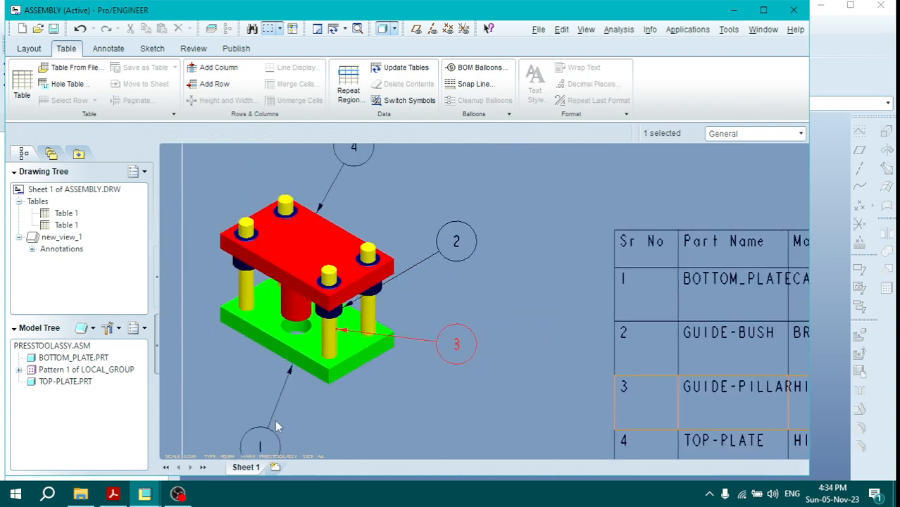
pyautogui.click(720, 302)
pyautogui.scroll(-3, 509, 327)
pyautogui.scroll(-2, 529, 282)
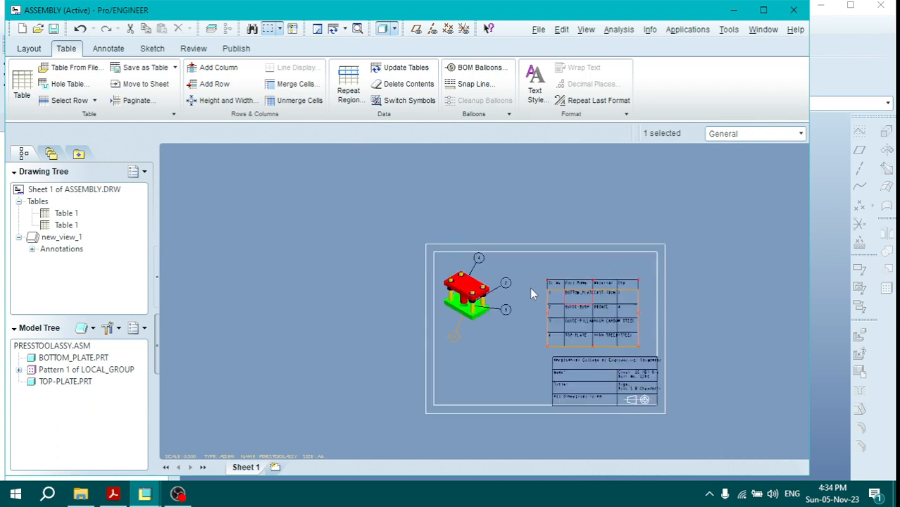
# - Complete the title cell of the title block so it reads "Title: Assembly of Press Tool Assembly"
pyautogui.click(510, 375)
pyautogui.scroll(2, 521, 352)
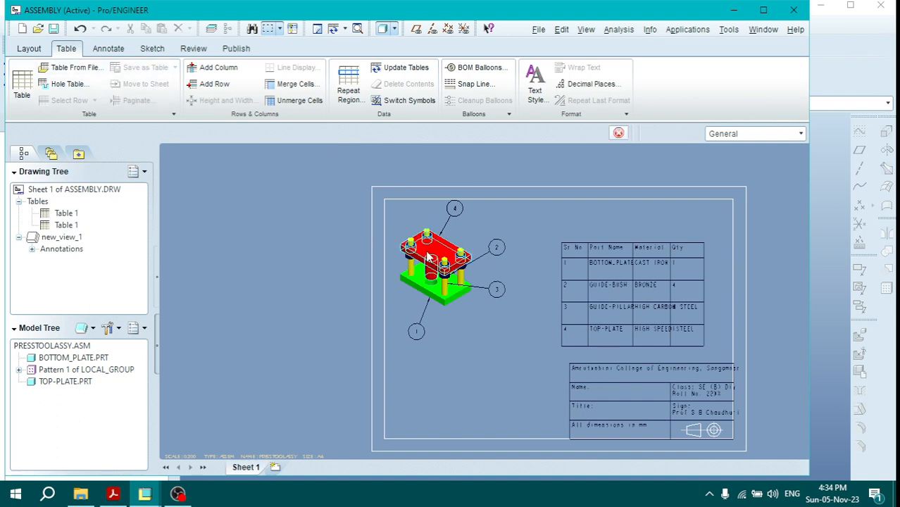
pyautogui.doubleClick(622, 412)
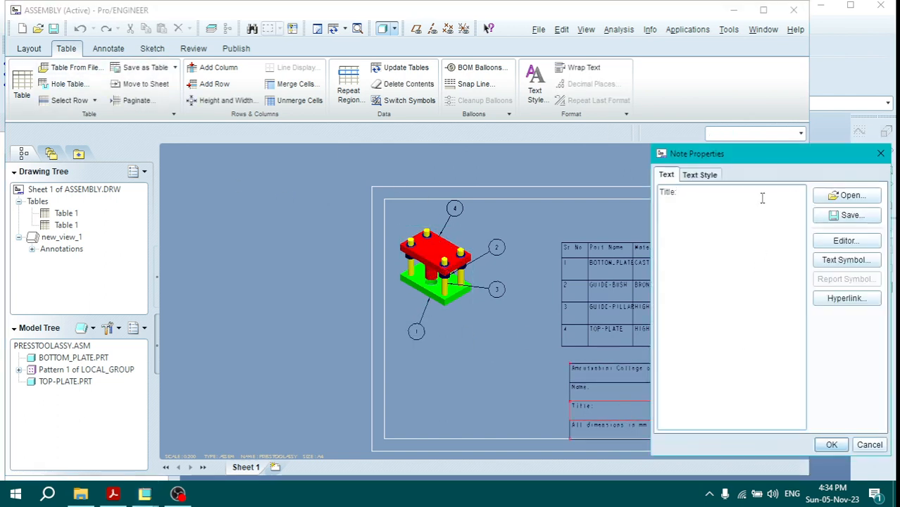
pyautogui.write('Assembly of Press Tool Assembly')
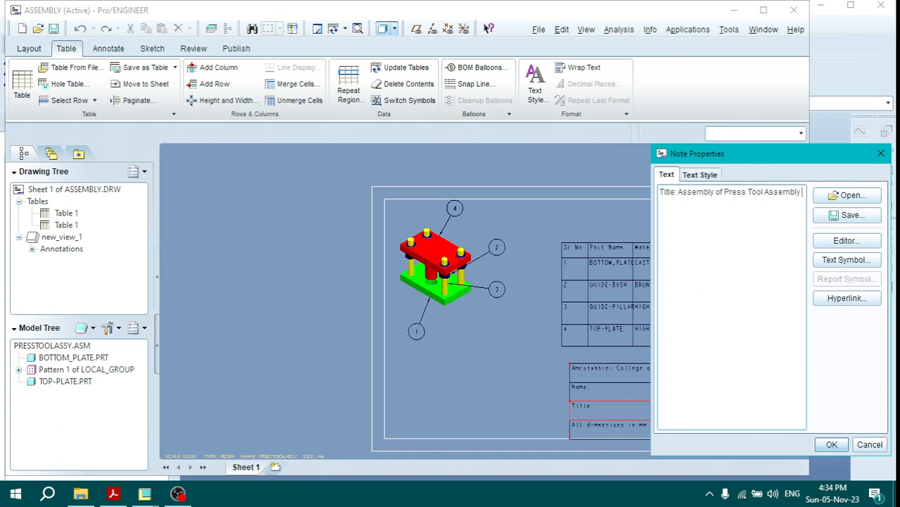
pyautogui.click(829, 445)
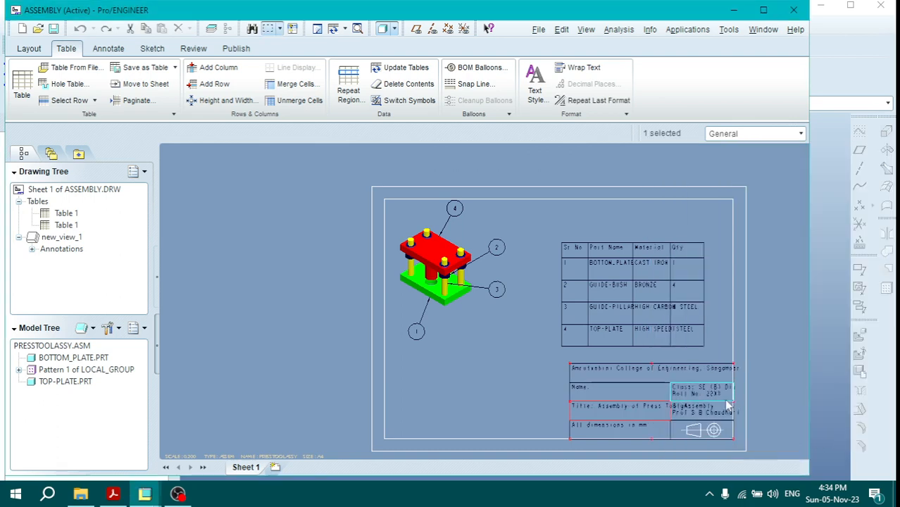
# - Export the assembly drawing in PDF format as assembly in the PTA folder
pyautogui.click(236, 48)
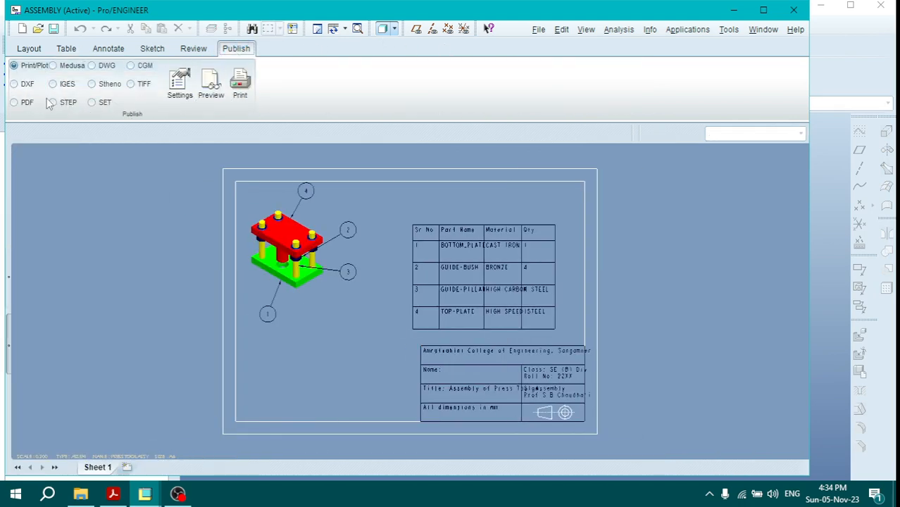
pyautogui.click(25, 104)
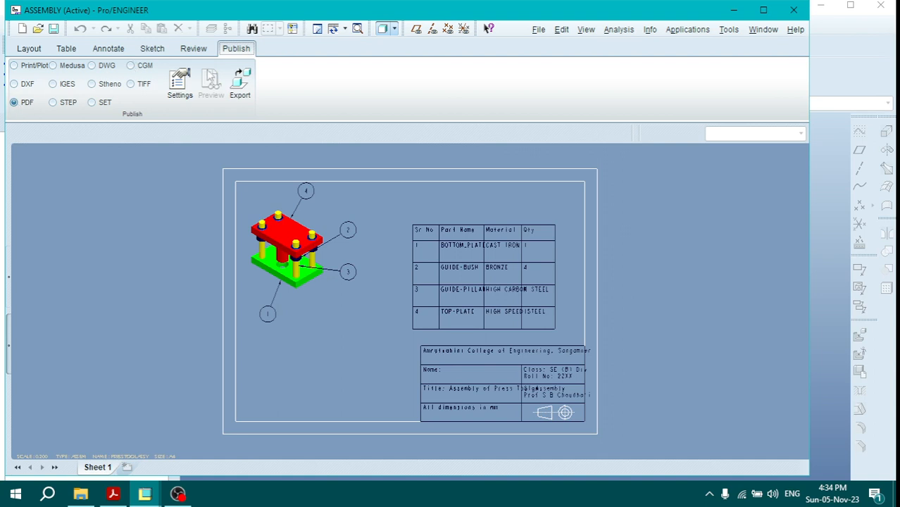
pyautogui.click(239, 85)
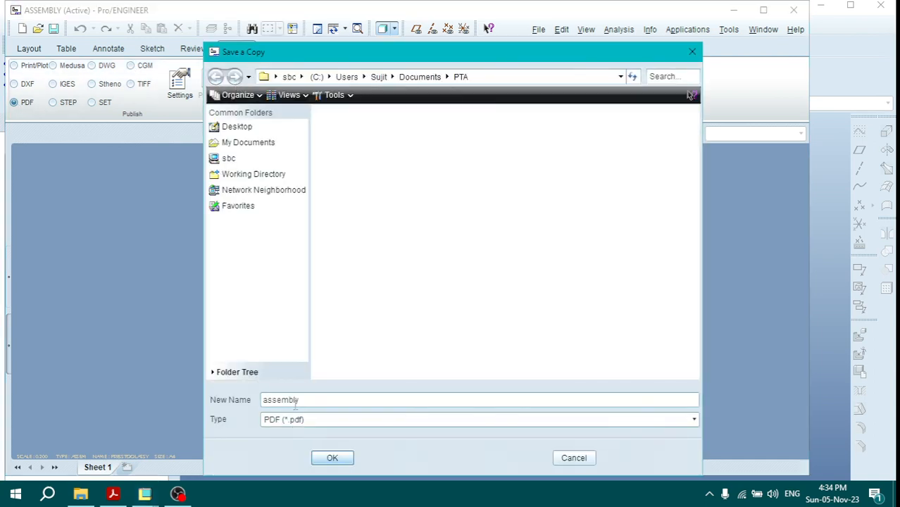
pyautogui.click(331, 458)
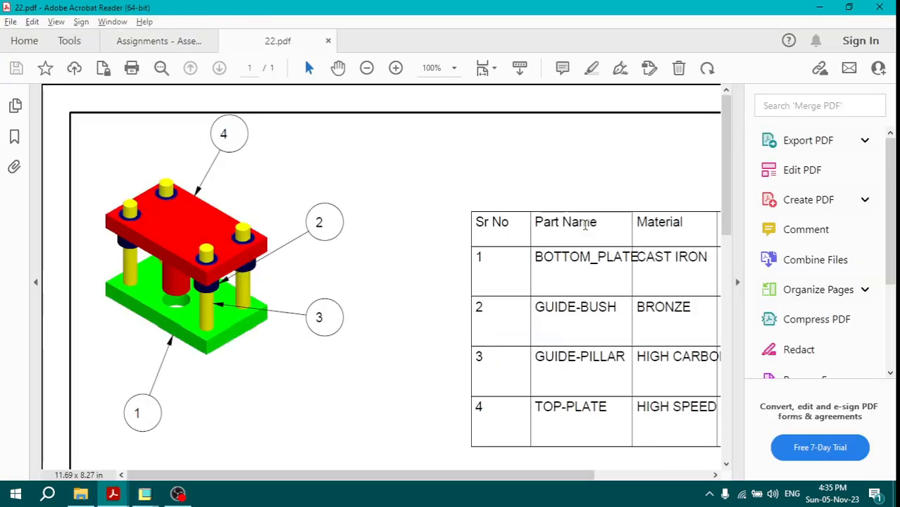
# - Review the balloons, parts table and title block in the exported PDF, then close it and return to the assembly drawing
pyautogui.scroll(-1, 556, 246)
pyautogui.keyDown('ctrl'); pyautogui.scroll(-1, 485, 236); pyautogui.keyUp('ctrl')
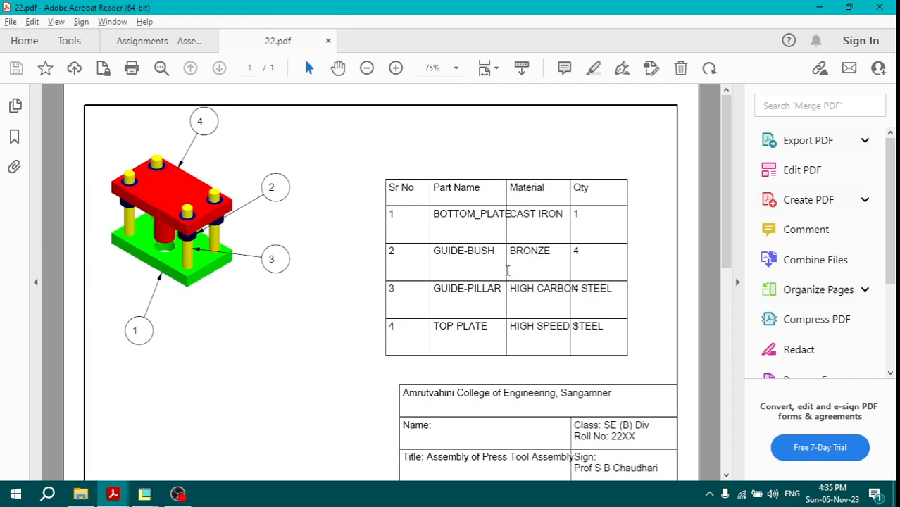
pyautogui.scroll(-2, 579, 384)
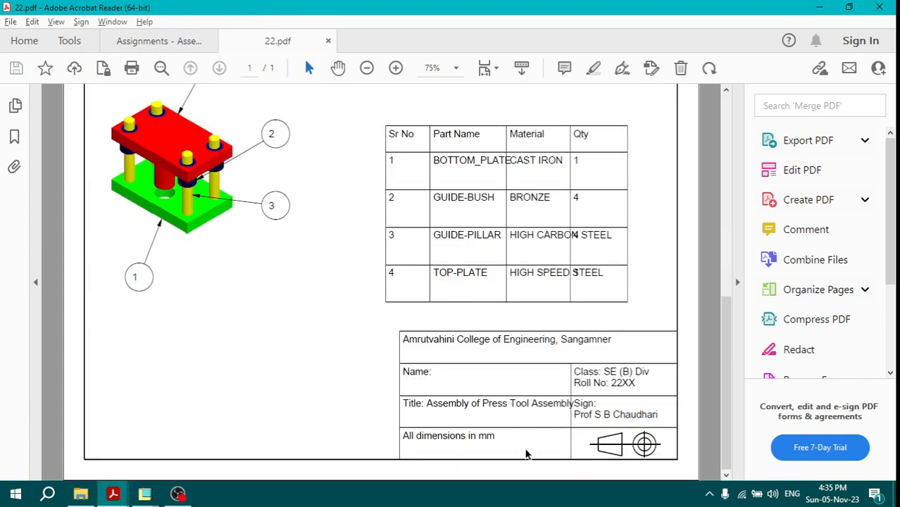
pyautogui.scroll(1, 486, 265)
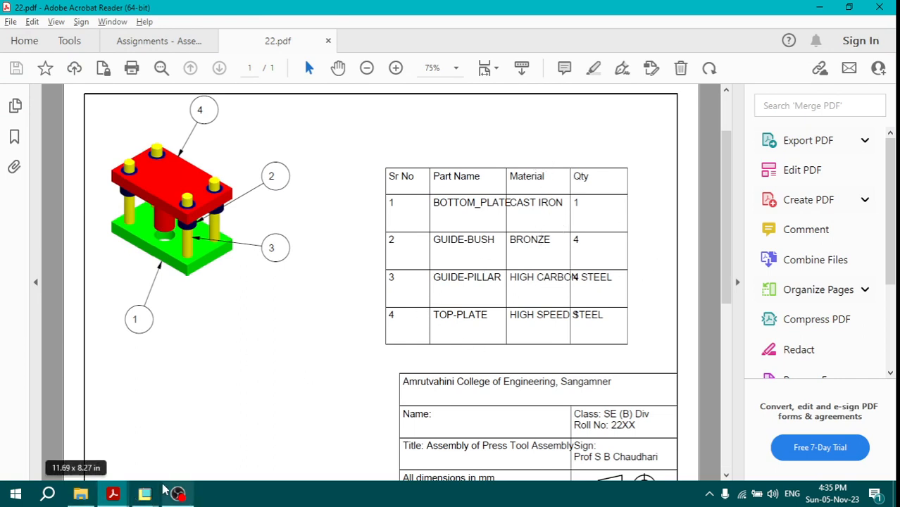
pyautogui.hotkey('ctrl', 'w')
pyautogui.moveTo(144, 494)
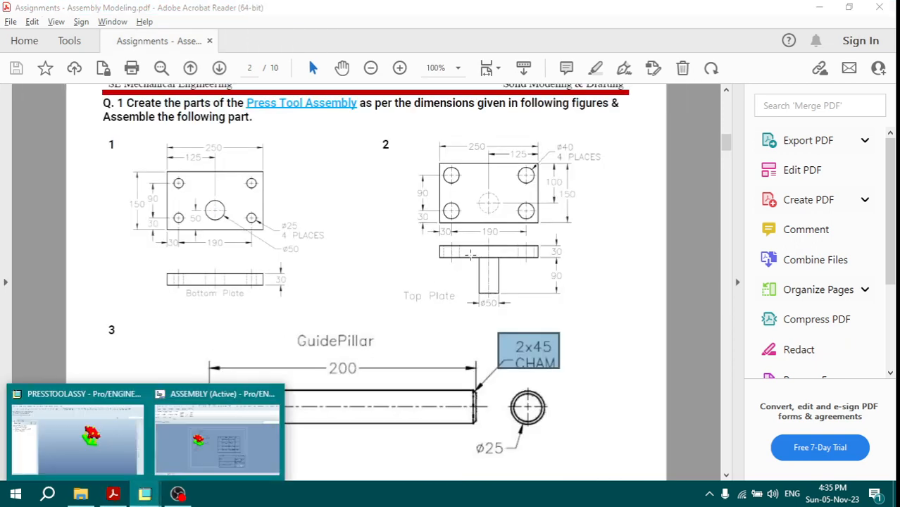
pyautogui.click(233, 436)
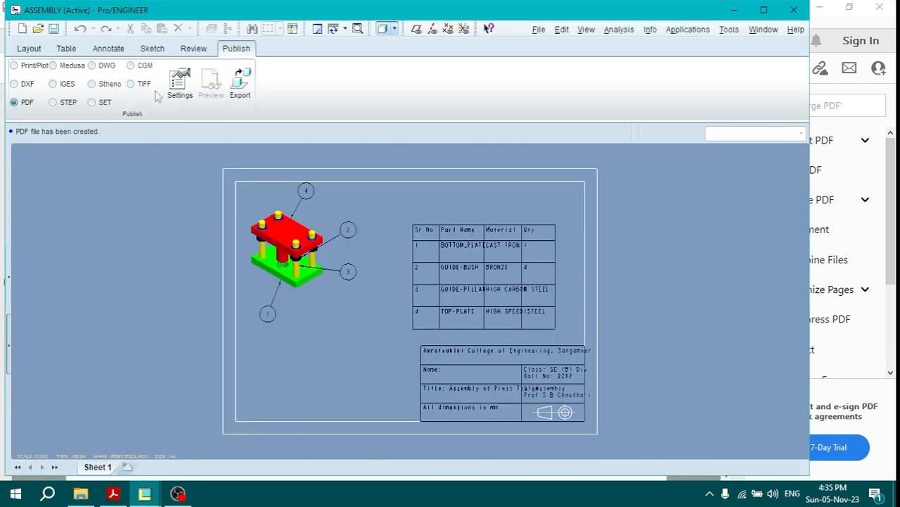
# - Set the width of the bill of materials table's Material column to 60 drawing units
pyautogui.click(66, 48)
pyautogui.click(576, 236)
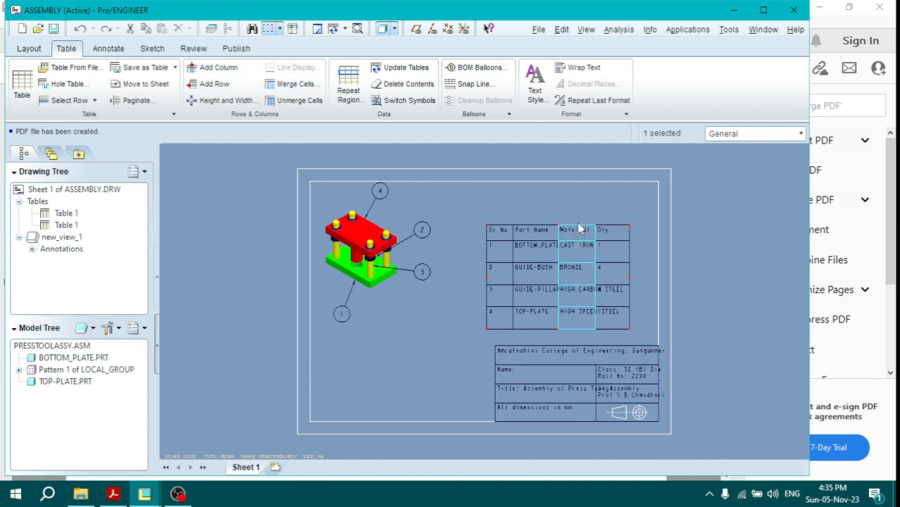
pyautogui.click(579, 229)
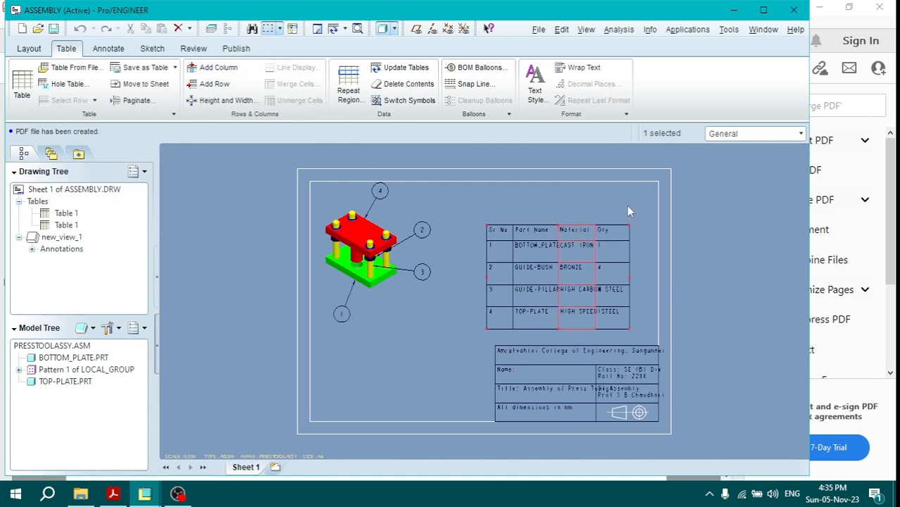
pyautogui.click(222, 100)
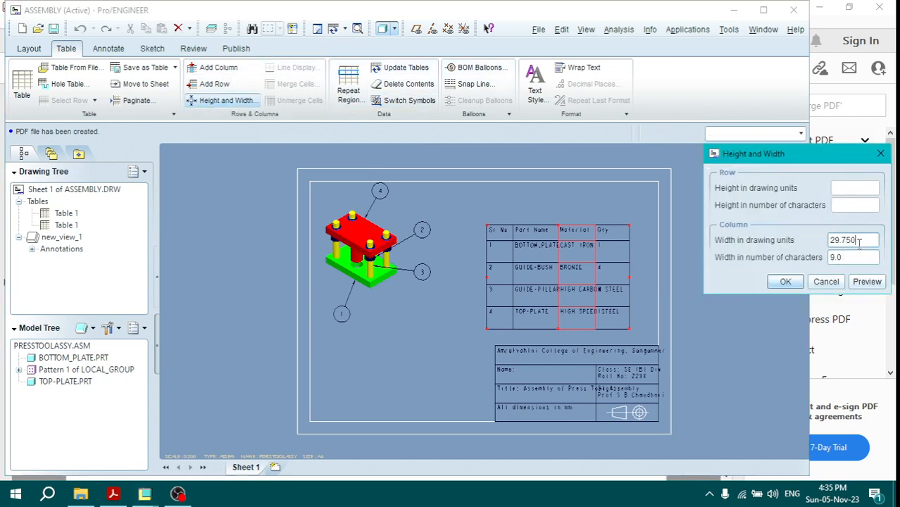
pyautogui.moveTo(863, 240); pyautogui.dragTo(827, 240)
pyautogui.write('60')
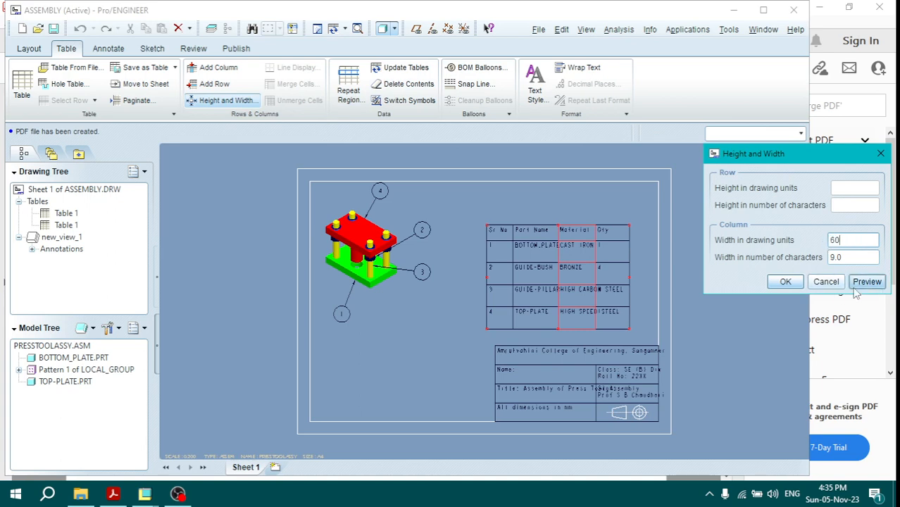
pyautogui.click(867, 282)
pyautogui.click(785, 282)
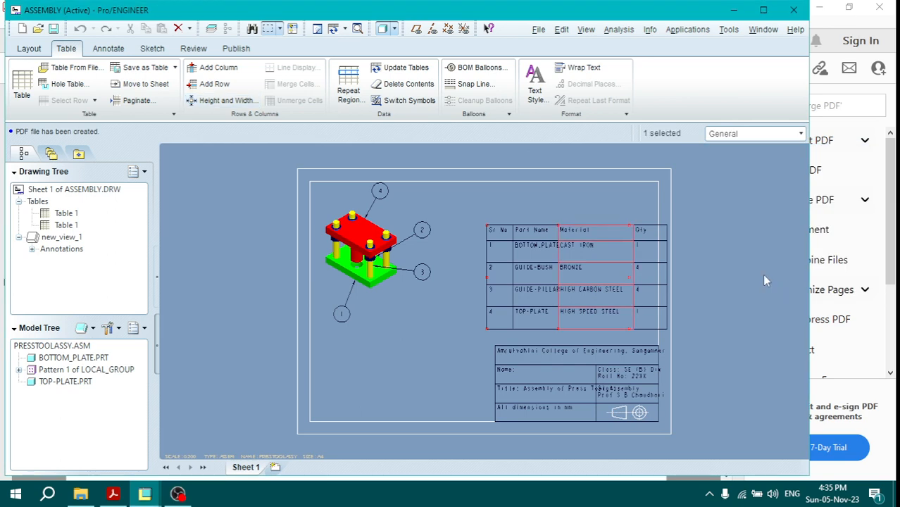
# - Reduce the Material column's width in the bill of materials table to 50 drawing units
pyautogui.click(595, 225)
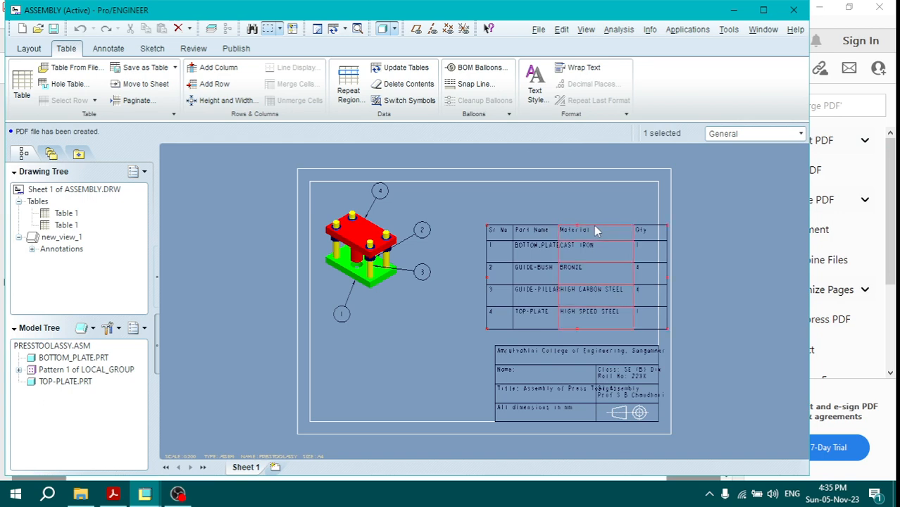
pyautogui.click(224, 100)
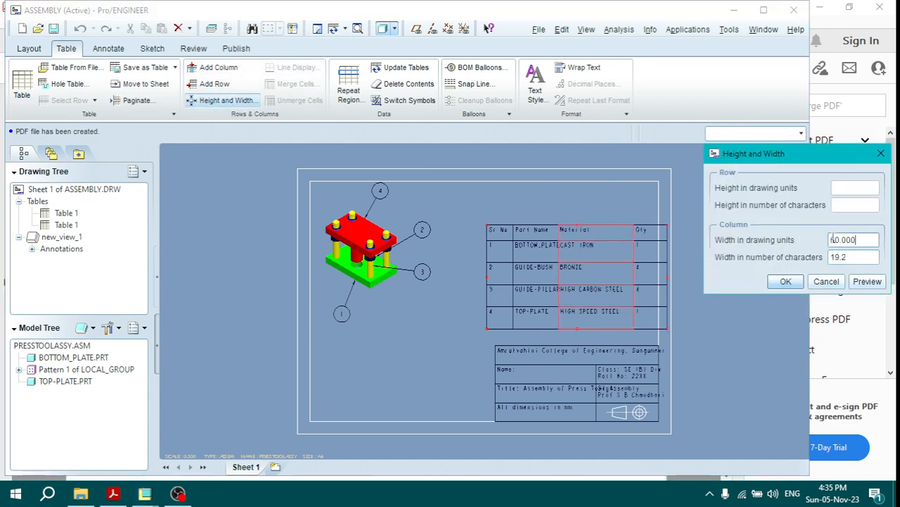
pyautogui.press('BackSpace')
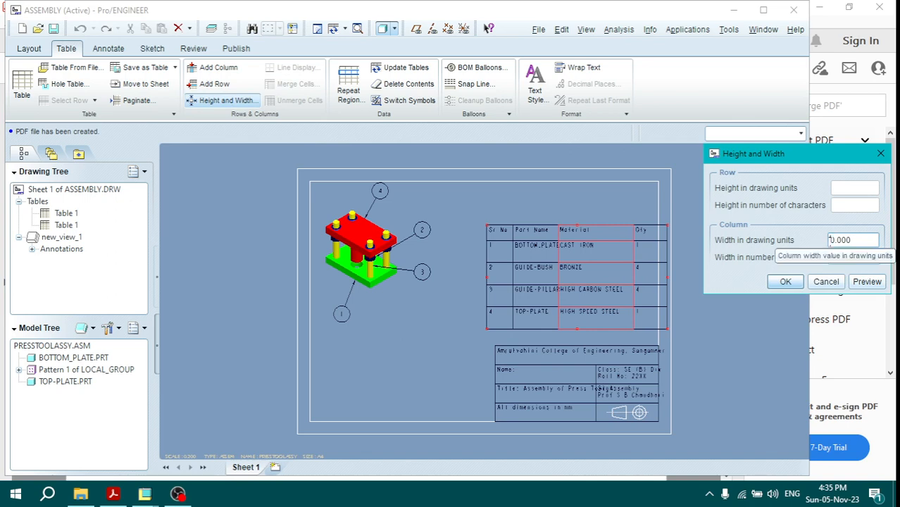
pyautogui.write('5')
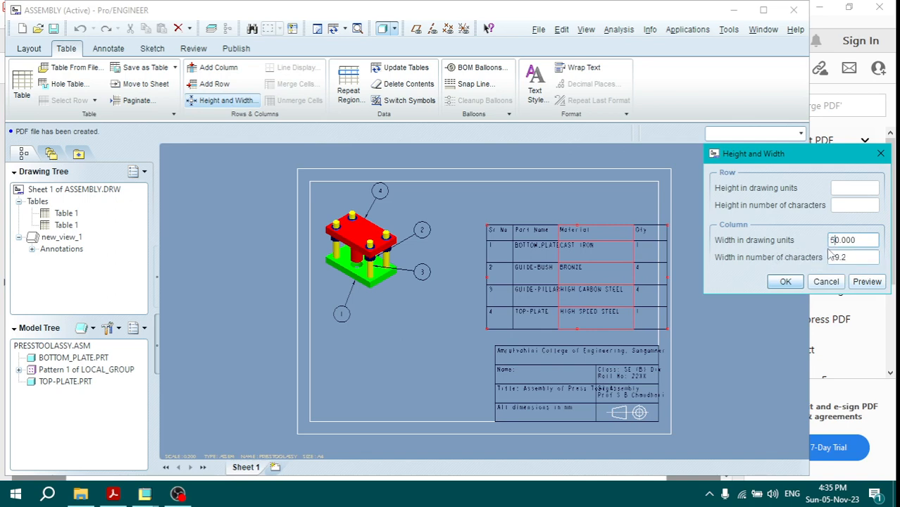
pyautogui.click(866, 281)
pyautogui.click(785, 283)
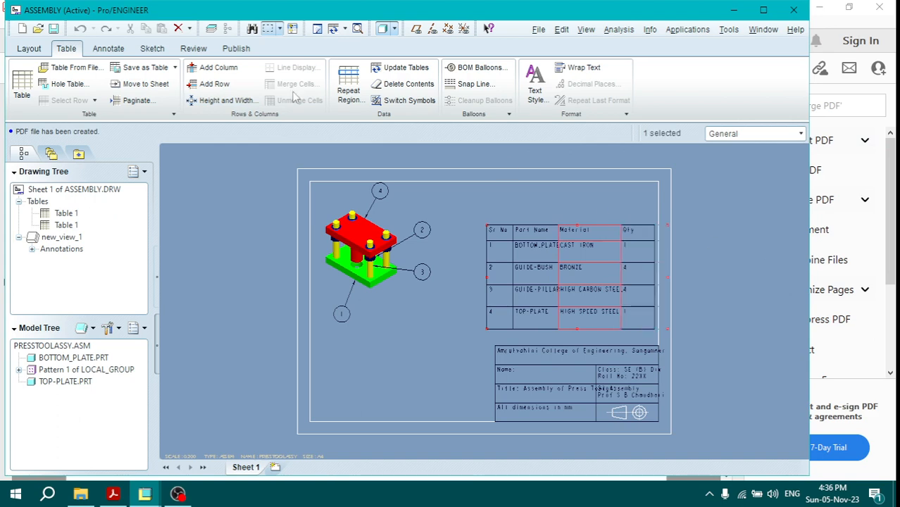
# - Export the revised drawing as a PDF again under the name assembly, overwriting the existing file
pyautogui.click(236, 48)
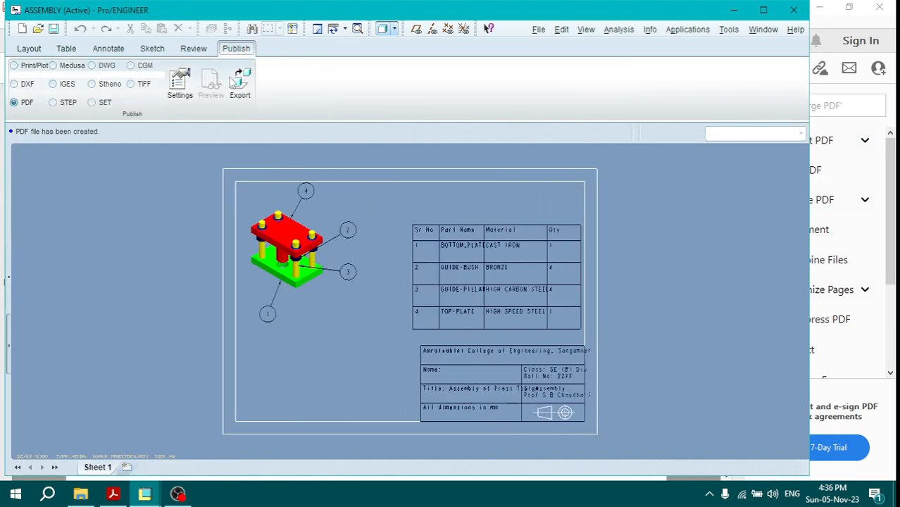
pyautogui.click(239, 82)
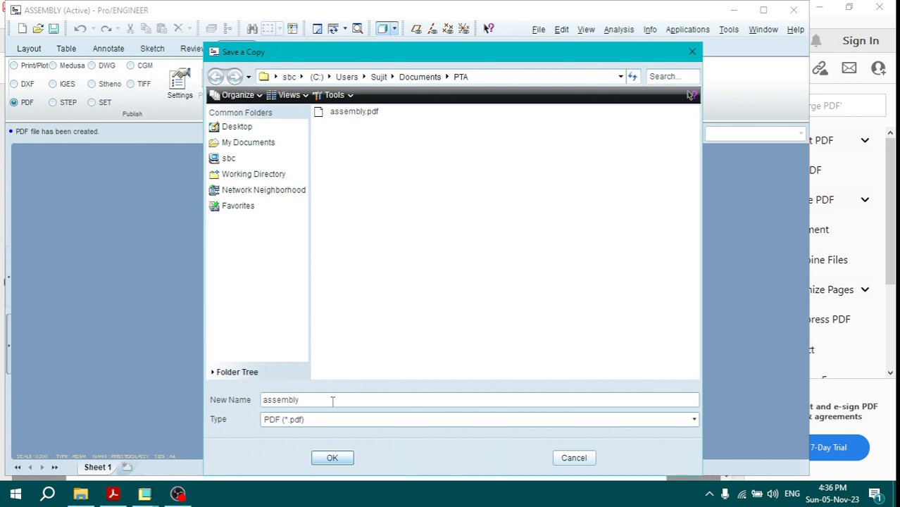
pyautogui.click(332, 457)
pyautogui.click(425, 277)
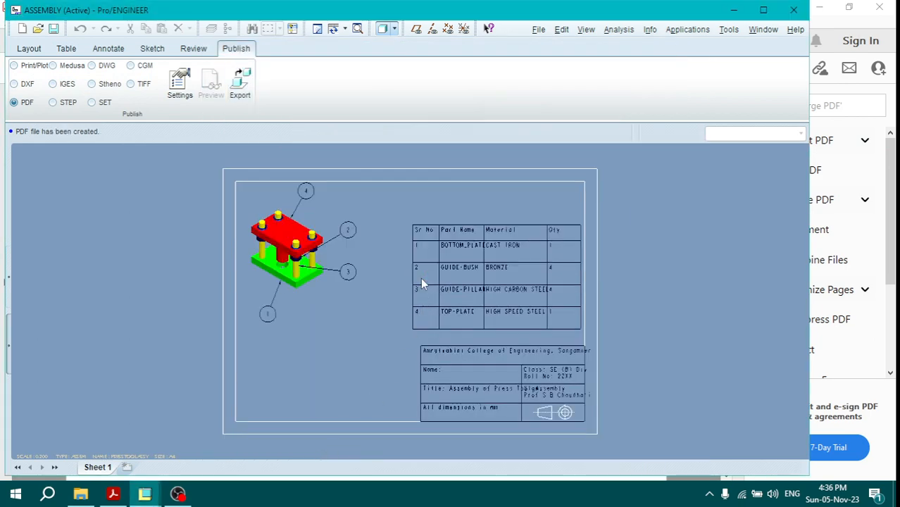
# - Check the Material and Qty columns in the newly exported PDF and close it
pyautogui.hotkey('alt', 'Tab')
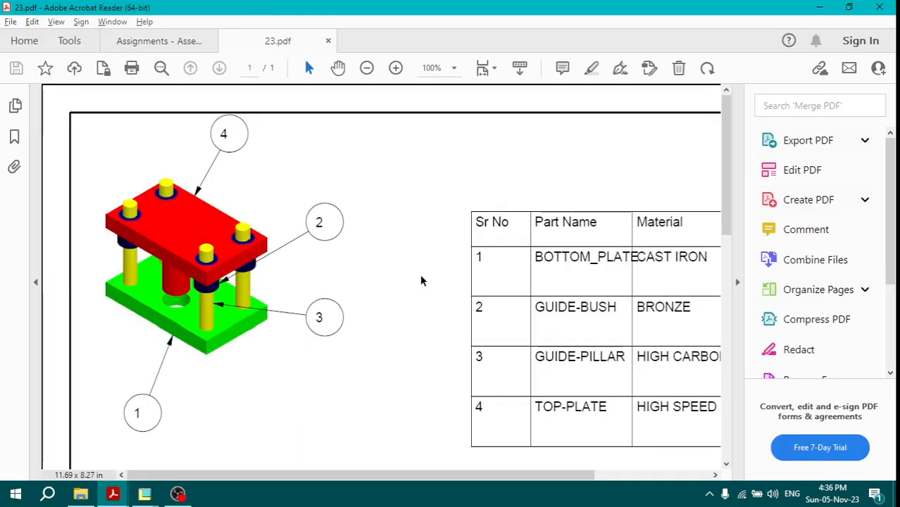
pyautogui.scroll(-2, 421, 341)
pyautogui.scroll(1, 394, 356)
pyautogui.keyDown('ctrl'); pyautogui.scroll(-1, 364, 362); pyautogui.keyUp('ctrl')
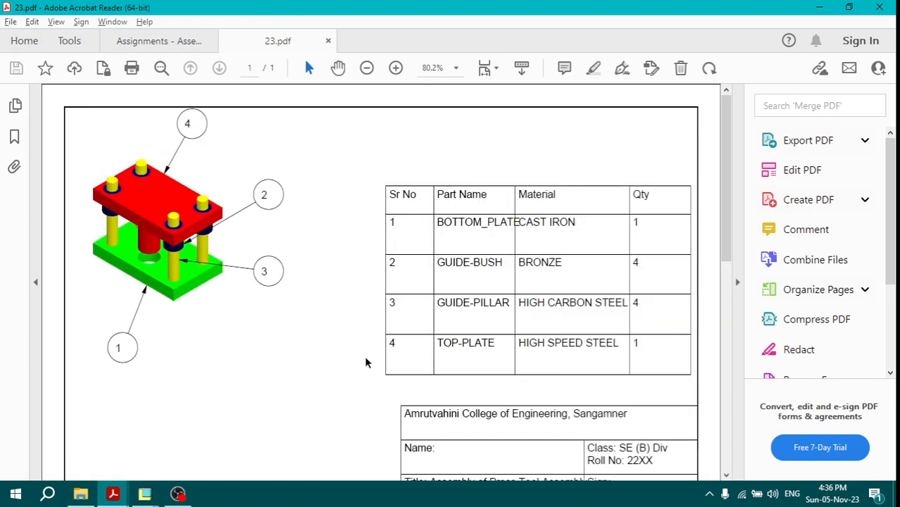
pyautogui.keyDown('ctrl'); pyautogui.scroll(-1, 366, 362); pyautogui.keyUp('ctrl')
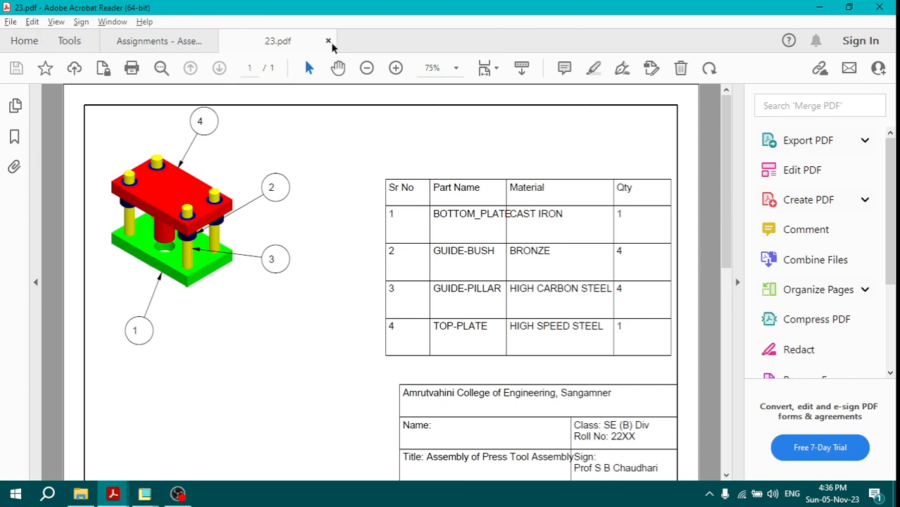
pyautogui.click(328, 41)
# - Switch back to the Pro/ENGINEER window containing the assembly drawing
pyautogui.click(146, 494)
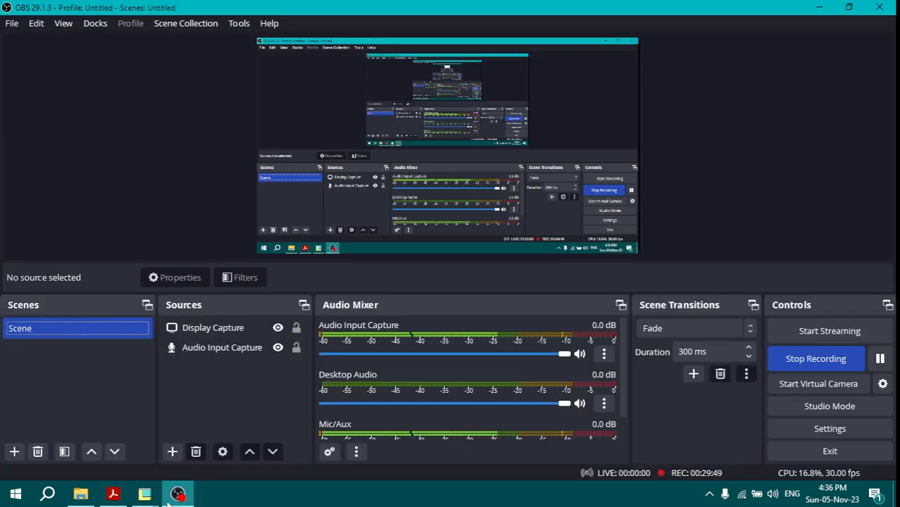
pyautogui.moveTo(148, 495)
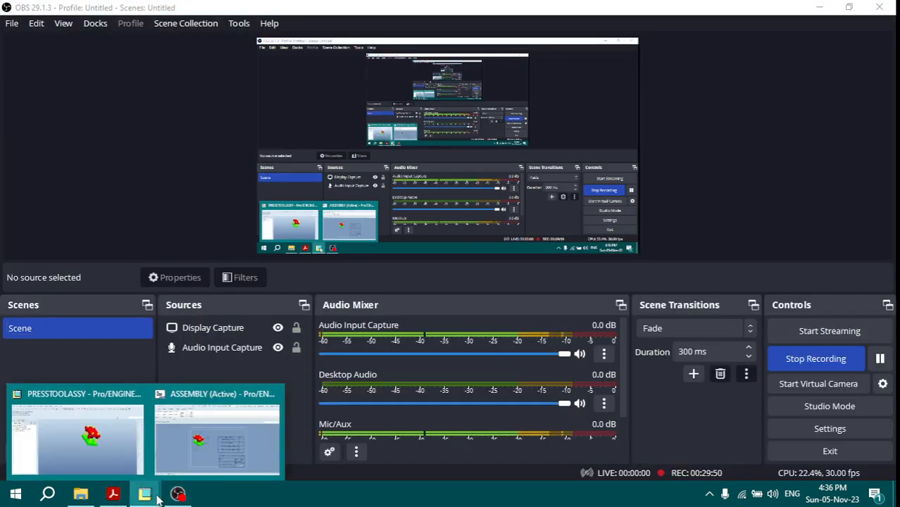
pyautogui.click(101, 442)
pyautogui.click(144, 494)
pyautogui.moveTo(144, 494)
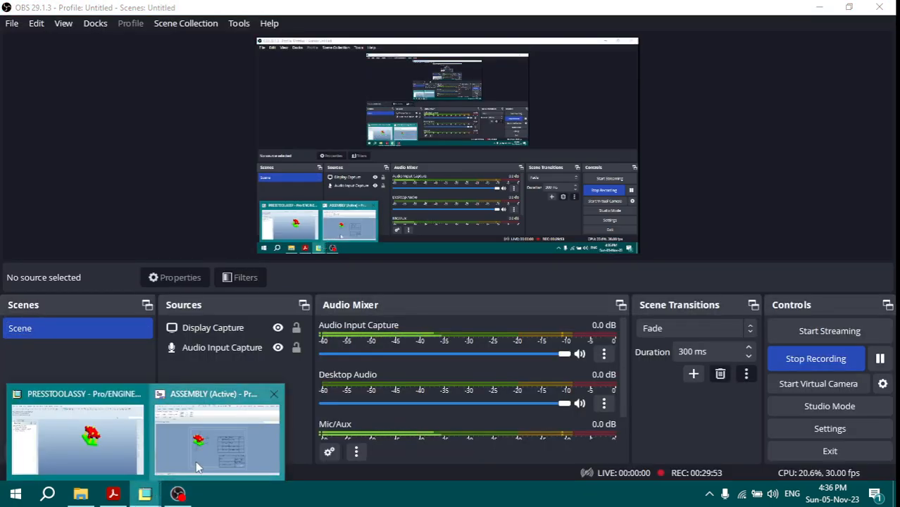
pyautogui.click(204, 437)
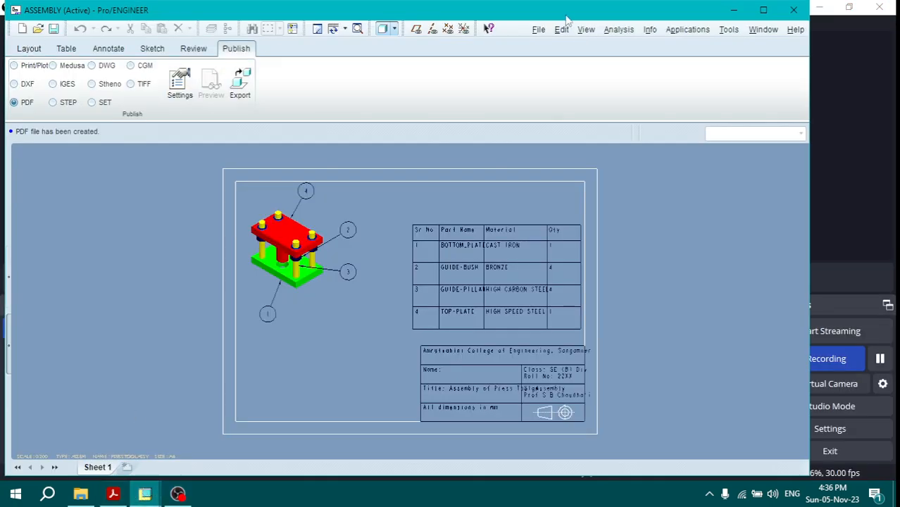
# - Save the assembly drawing as ASSEMBLY.DRW in the PTA folder and close its window
pyautogui.click(538, 30)
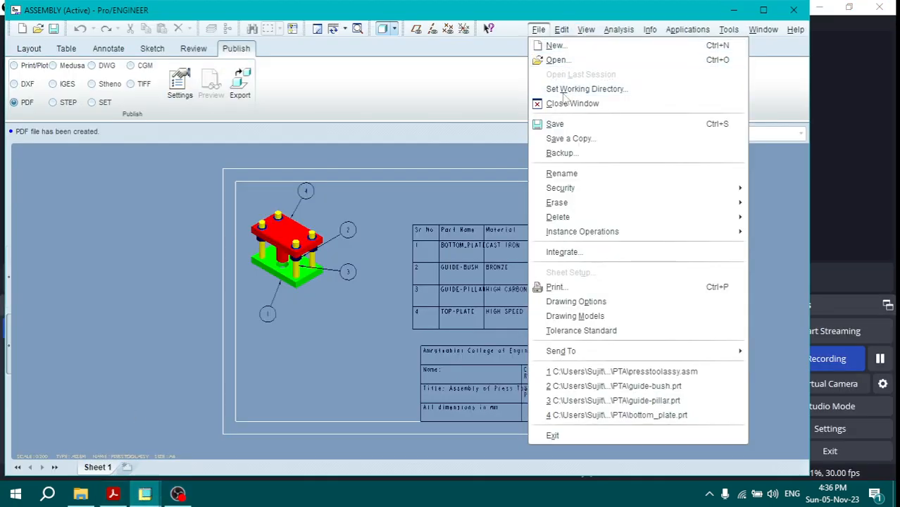
pyautogui.click(555, 124)
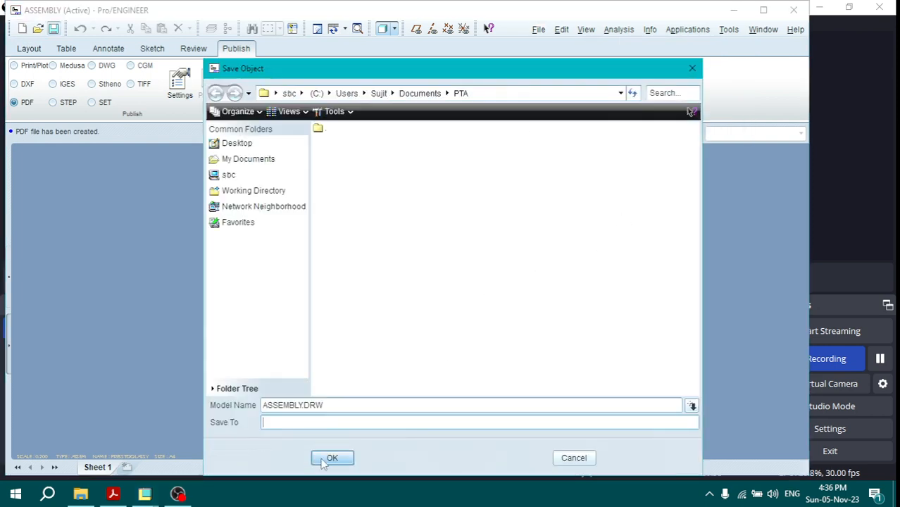
pyautogui.click(328, 457)
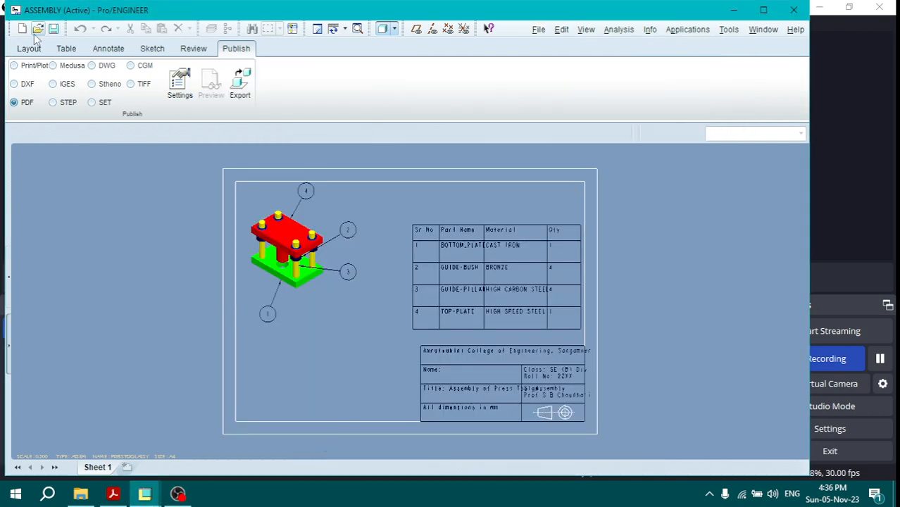
pyautogui.click(538, 30)
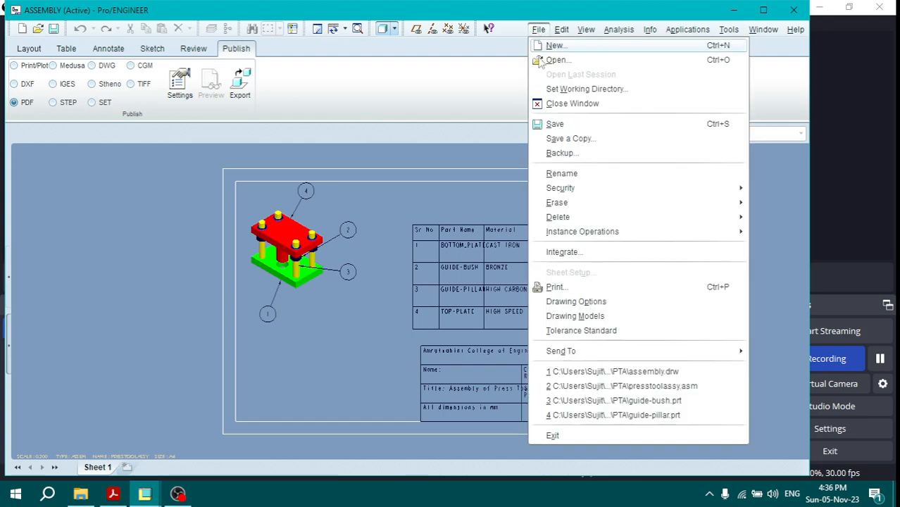
pyautogui.click(564, 105)
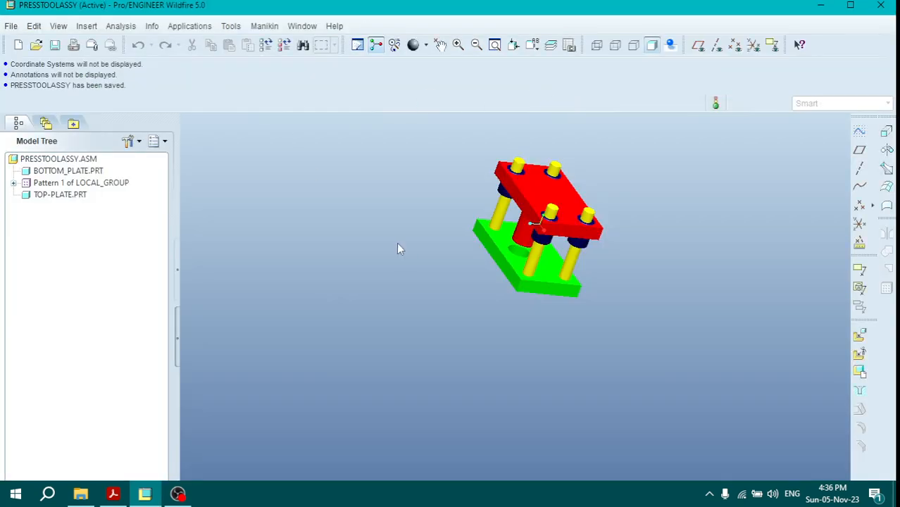
# - Create a drawing named Details-PTA with PRESSTOOLASSY.ASM as default model, empty with the A4-TEMPLATE format
pyautogui.moveTo(398, 247)
pyautogui.mouseDown(button='middle')
pyautogui.moveTo(444, 323)
pyautogui.moveTo(351, 297)
pyautogui.moveTo(421, 257)
pyautogui.mouseUp(button='middle')
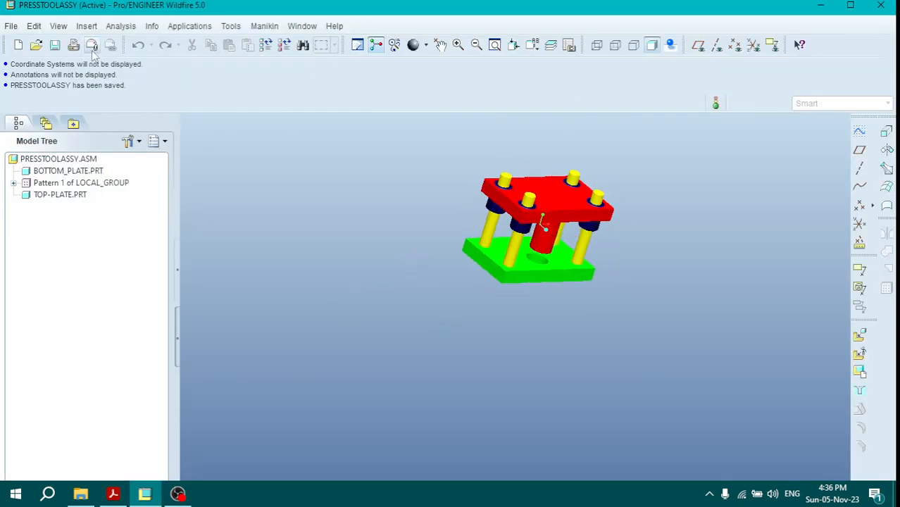
pyautogui.click(19, 45)
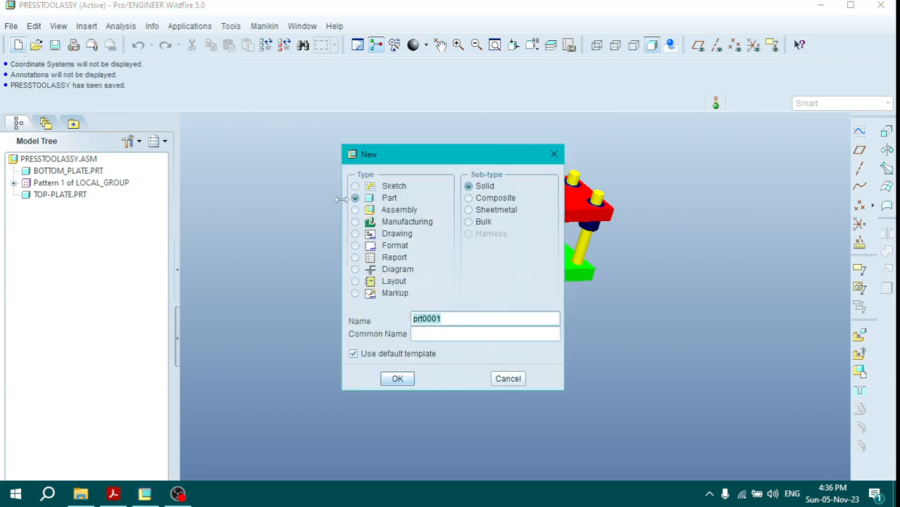
pyautogui.click(359, 235)
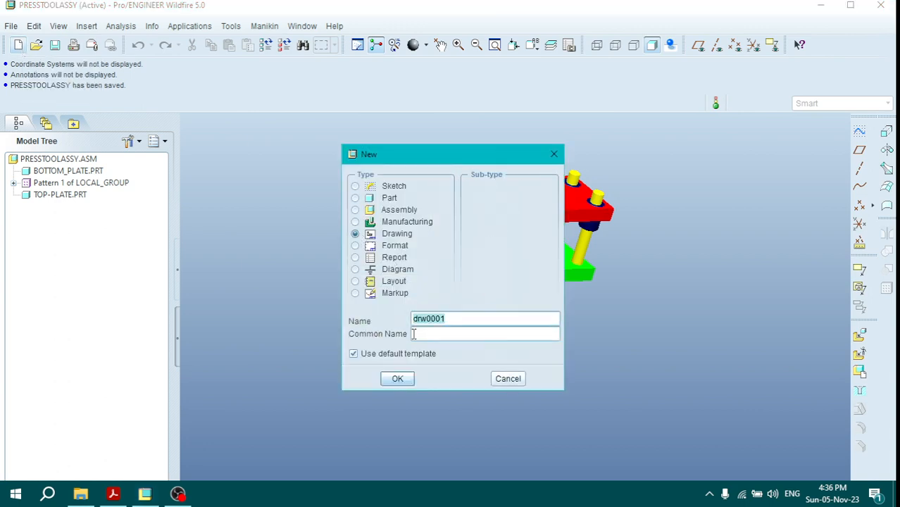
pyautogui.write('Details-PTA')
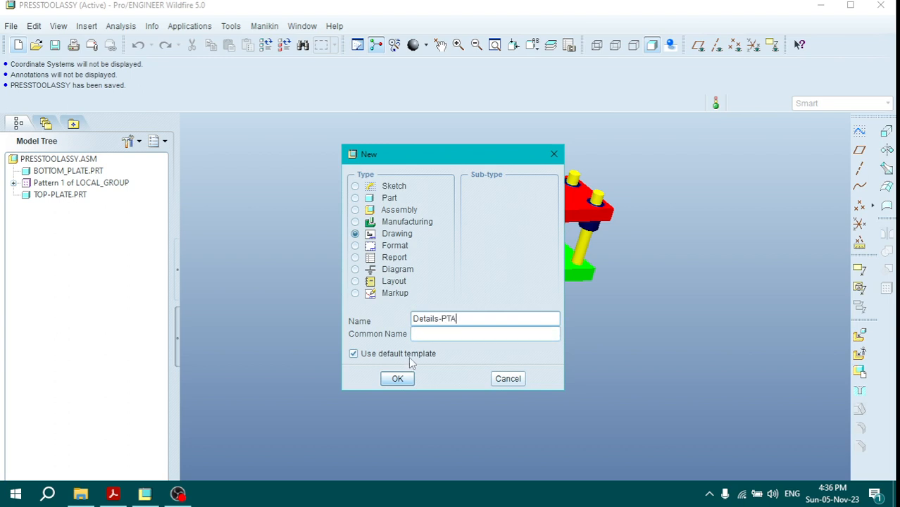
pyautogui.click(397, 378)
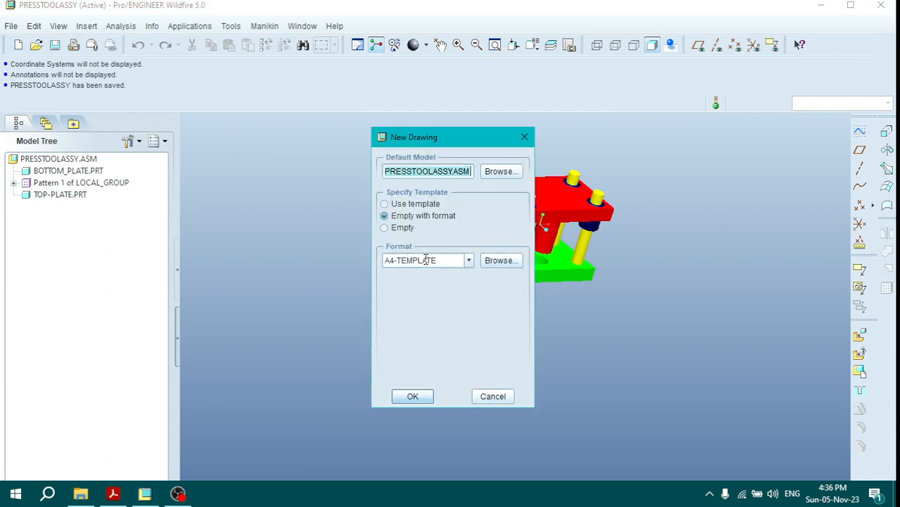
pyautogui.click(414, 396)
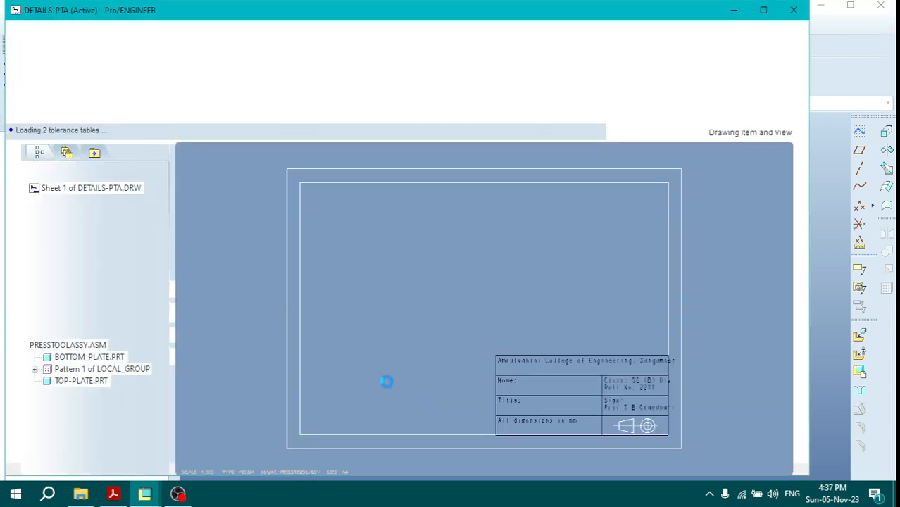
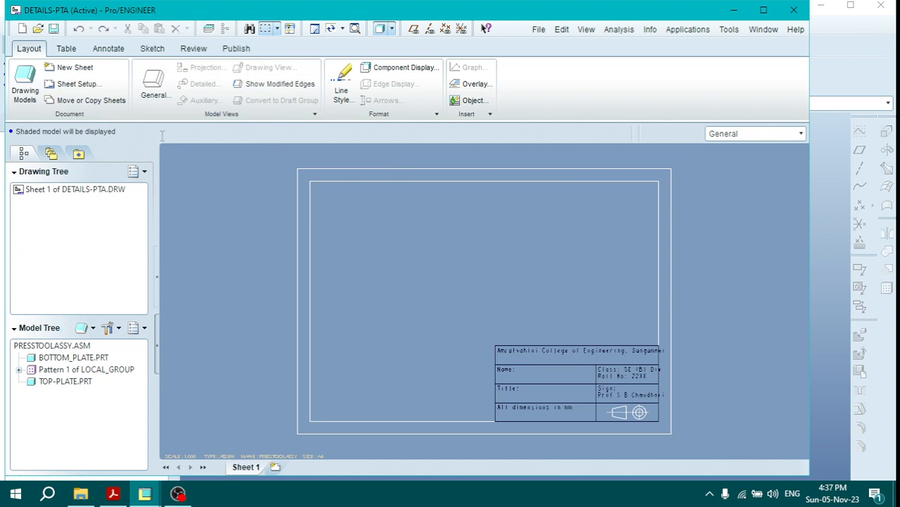
# - Add bottom_plate.prt and top-plate.prt from the PTA folder as models of the Details-PTA drawing
pyautogui.click(21, 91)
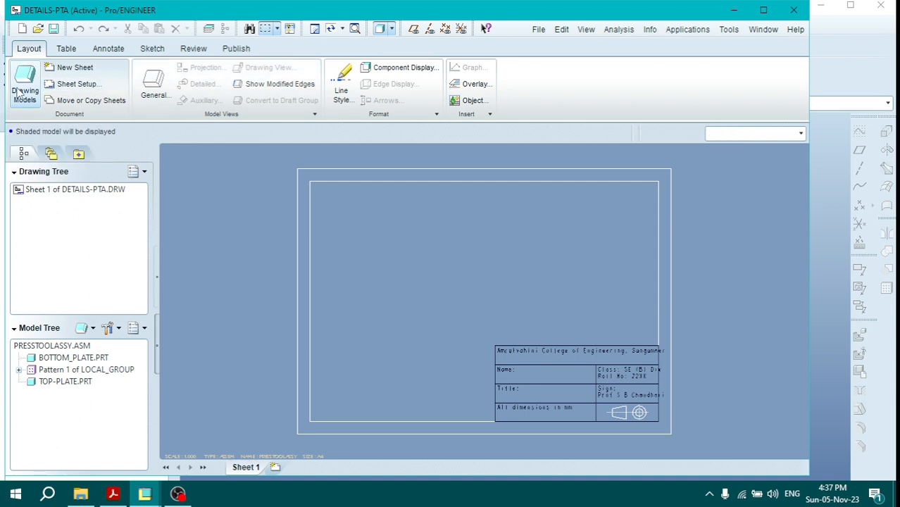
pyautogui.click(855, 41)
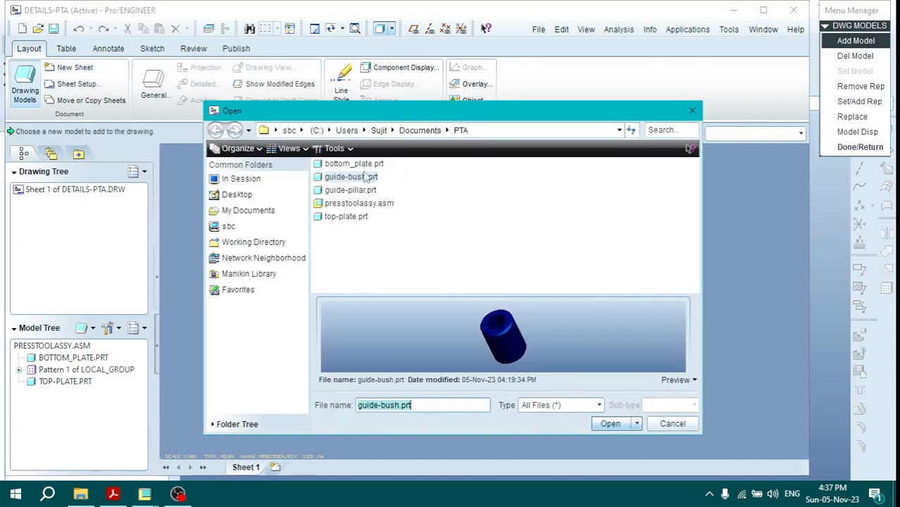
pyautogui.click(363, 164)
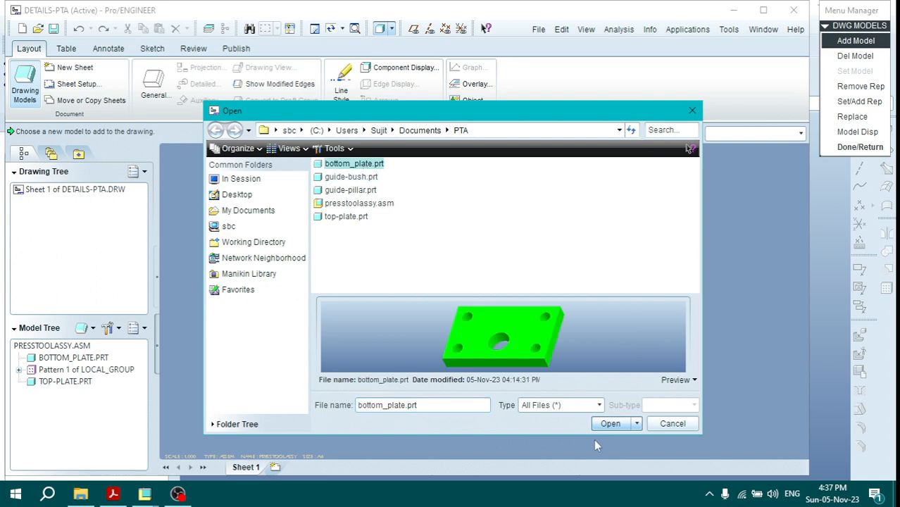
pyautogui.click(596, 423)
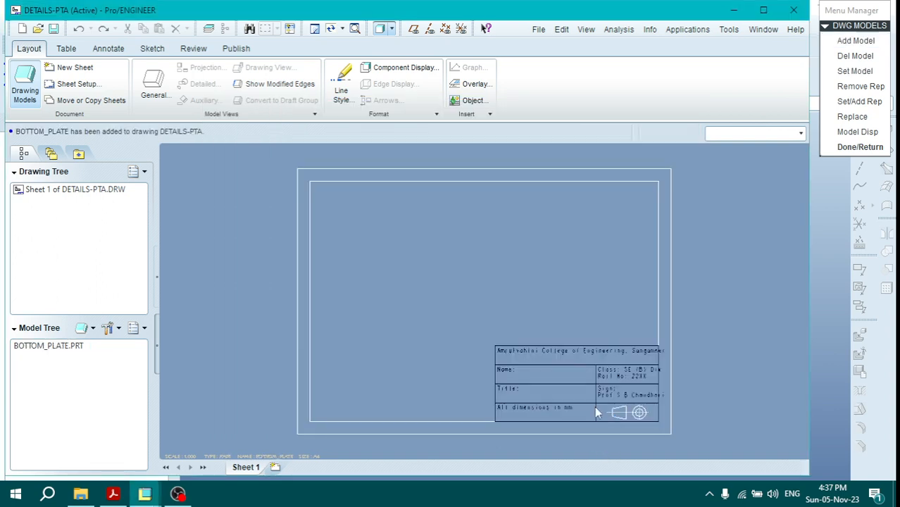
pyautogui.click(854, 40)
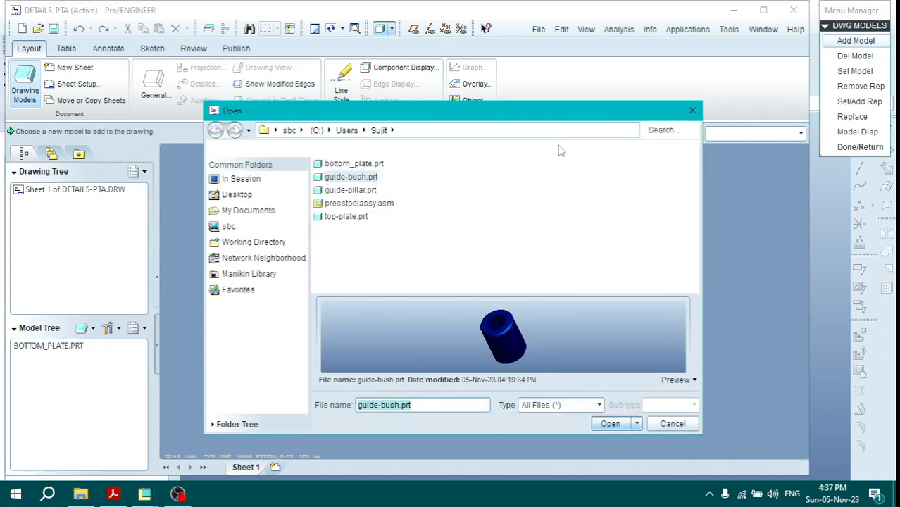
pyautogui.click(342, 219)
pyautogui.click(604, 424)
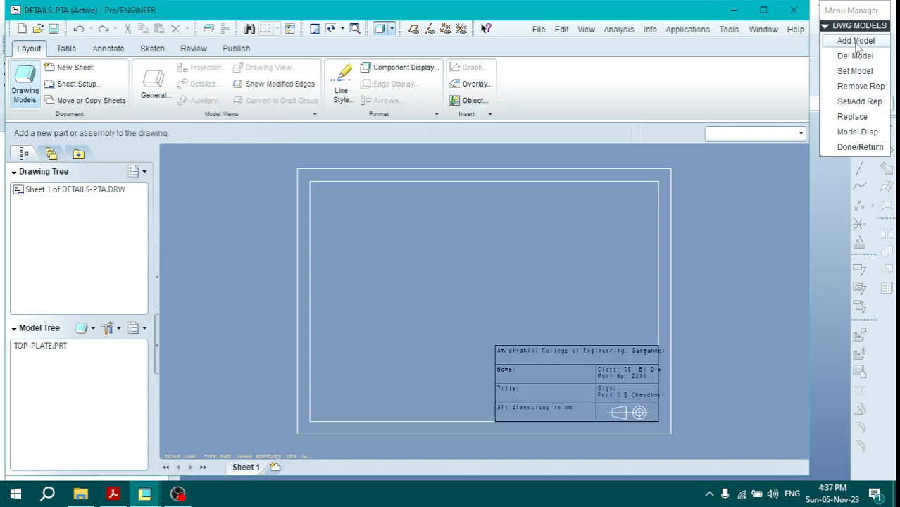
# - Add guide-pillar.prt to the drawing's models and try to add top-plate.prt again
pyautogui.click(856, 44)
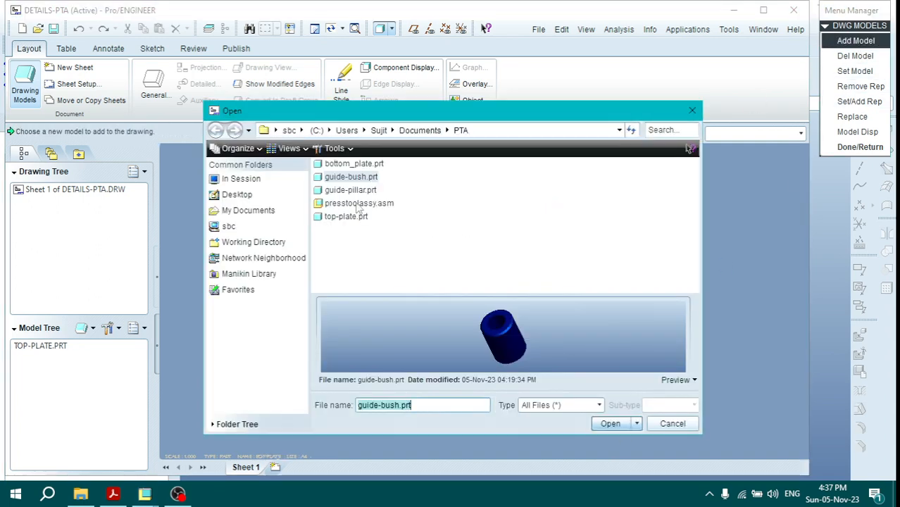
pyautogui.click(349, 191)
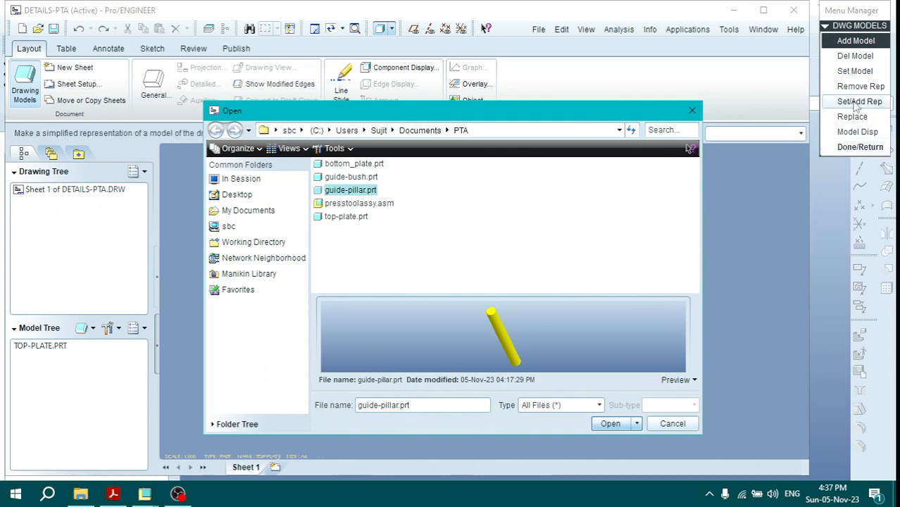
pyautogui.click(610, 423)
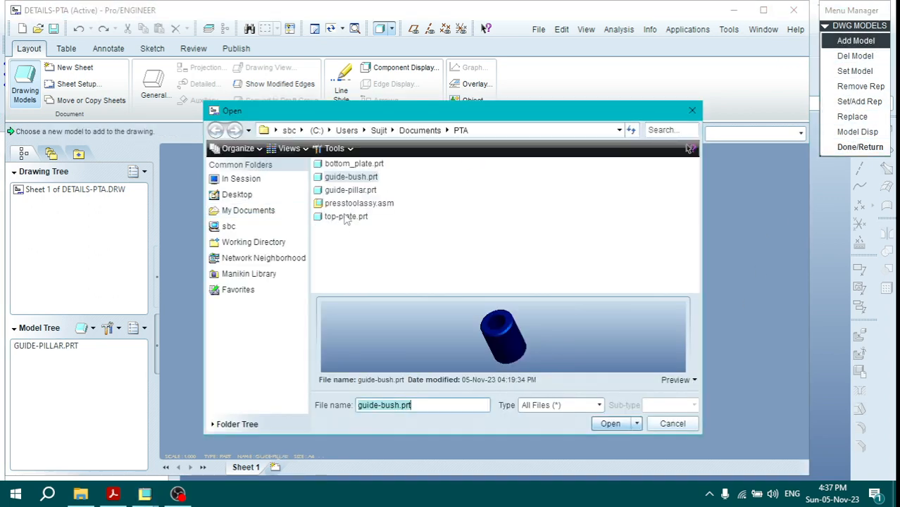
pyautogui.click(346, 216)
pyautogui.click(611, 423)
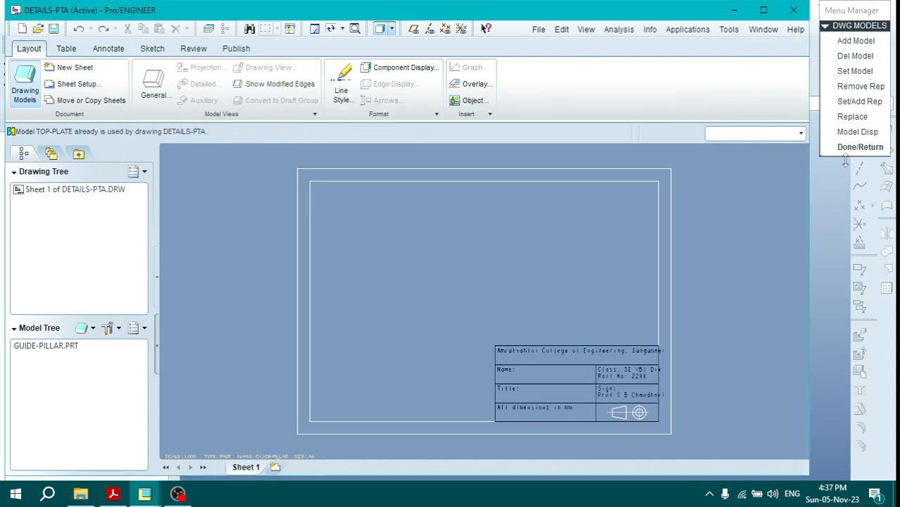
pyautogui.click(153, 83)
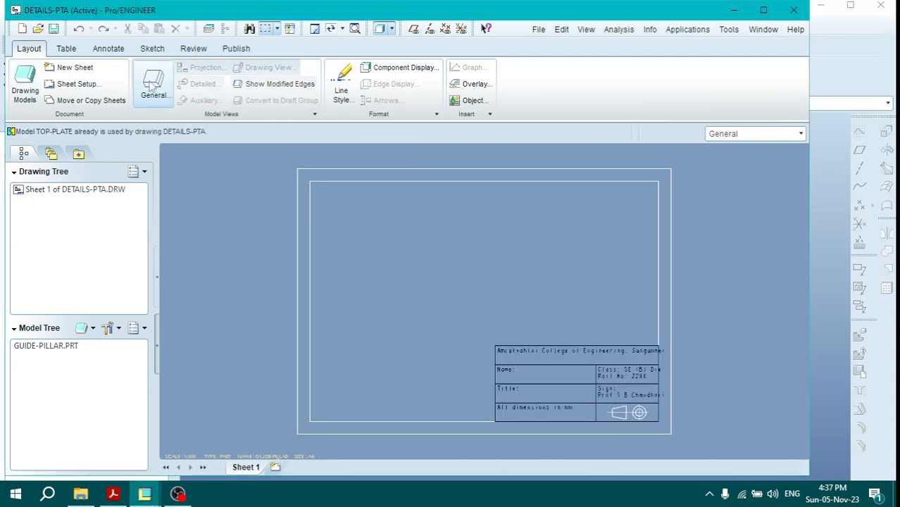
pyautogui.click(345, 215)
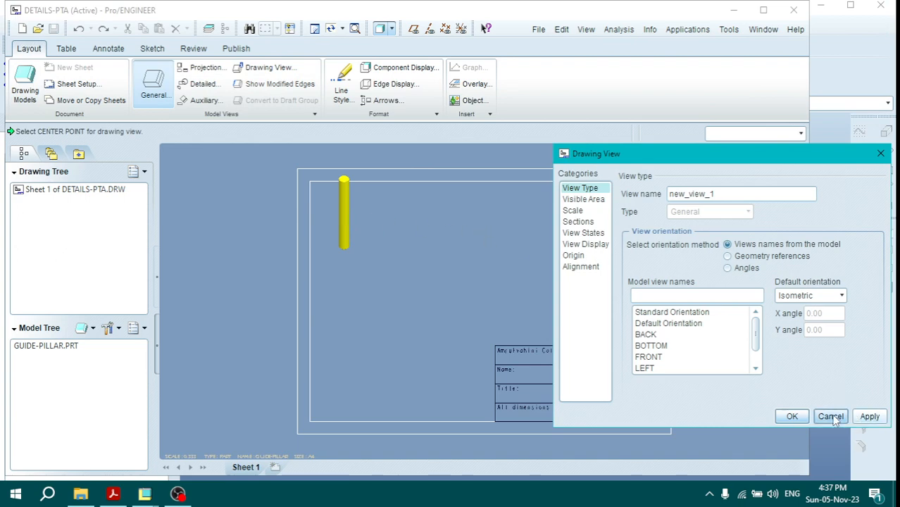
pyautogui.click(880, 153)
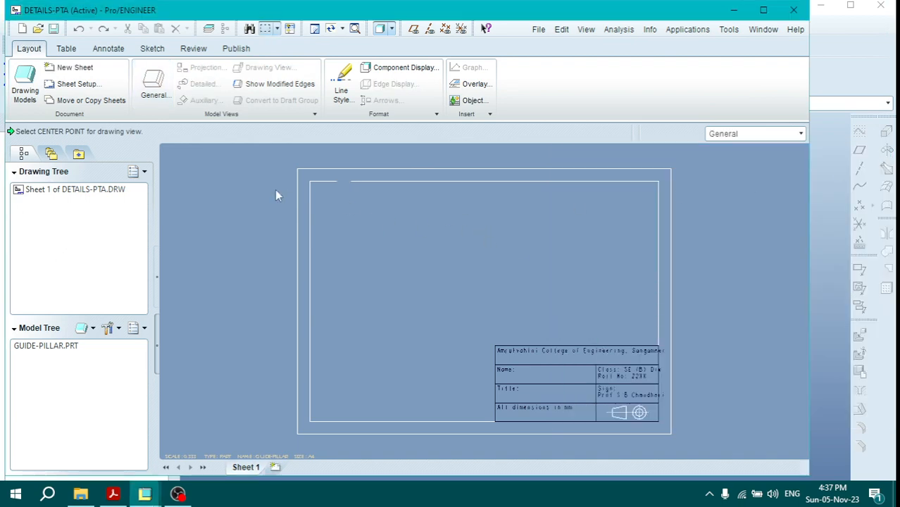
# - Set BOTTOM_PLATE as the current model of the drawing
pyautogui.click(25, 83)
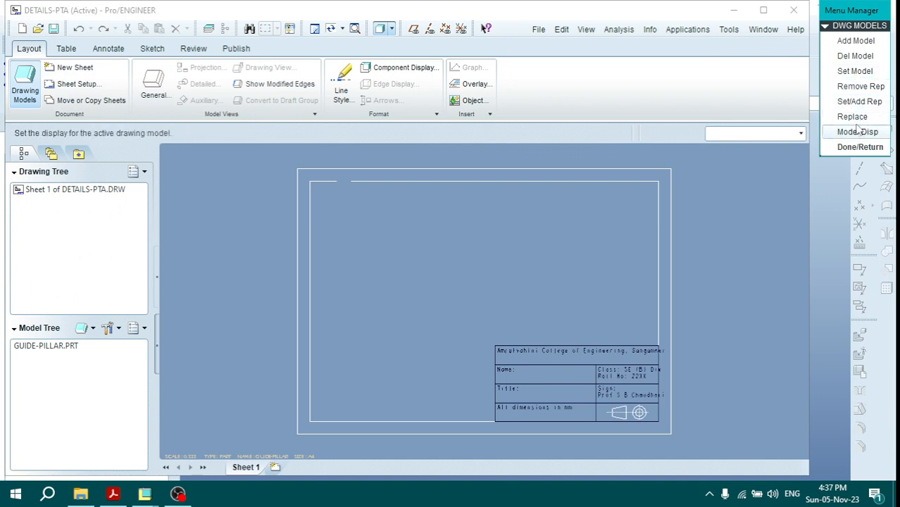
pyautogui.click(855, 71)
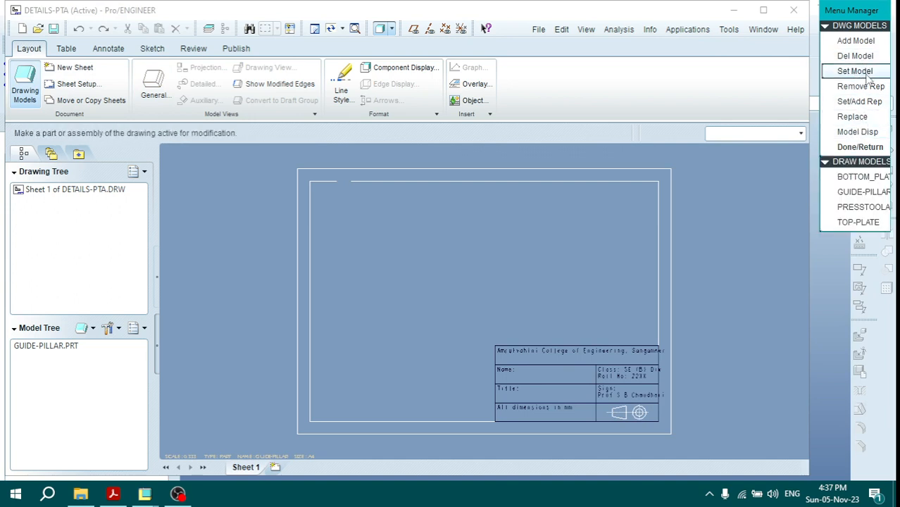
pyautogui.click(854, 179)
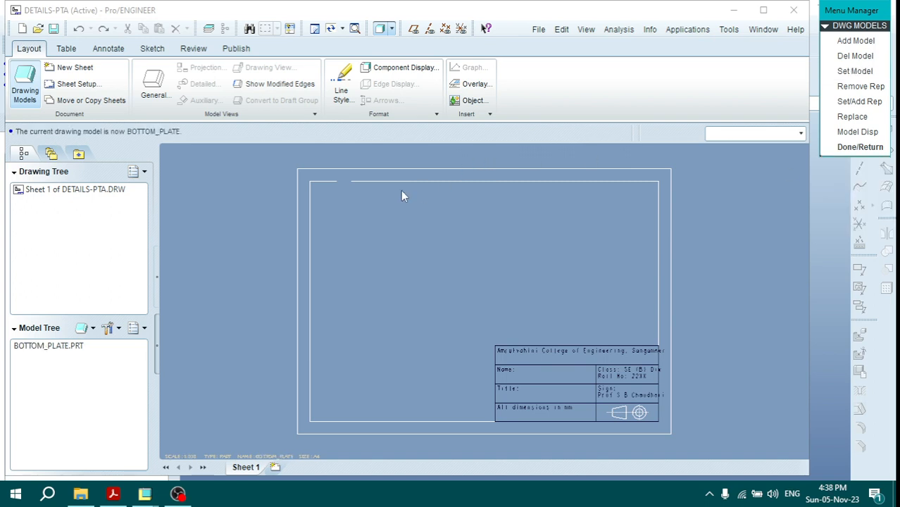
# - Place a general view of the bottom plate near the sheet's upper-left corner with the TOP model orientation
pyautogui.click(154, 83)
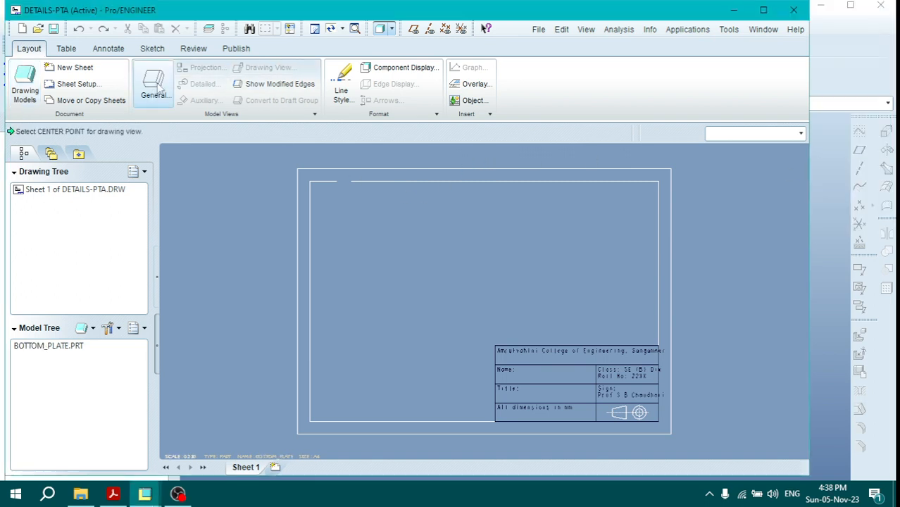
pyautogui.click(336, 218)
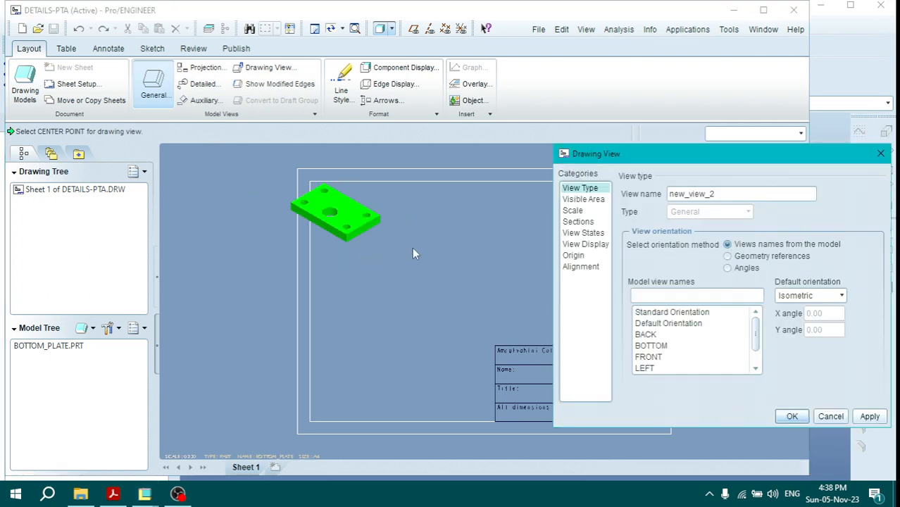
pyautogui.scroll(-1, 758, 349)
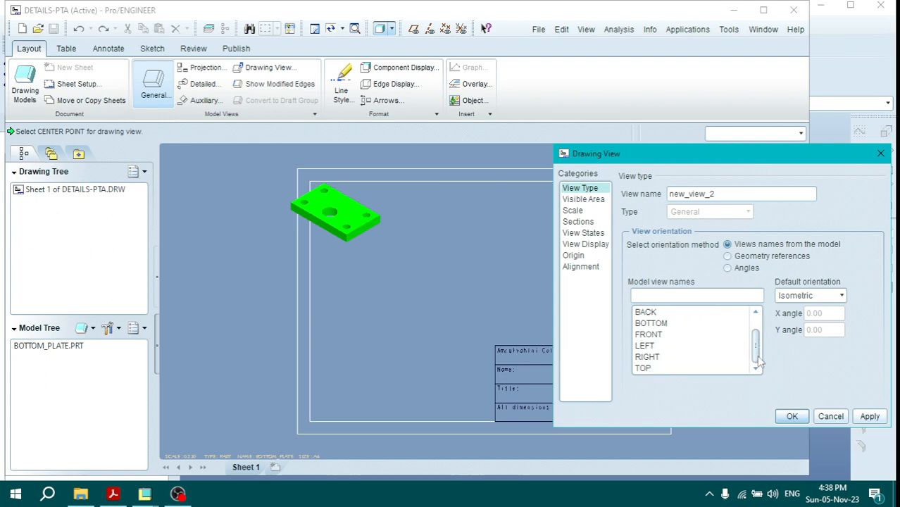
pyautogui.click(642, 367)
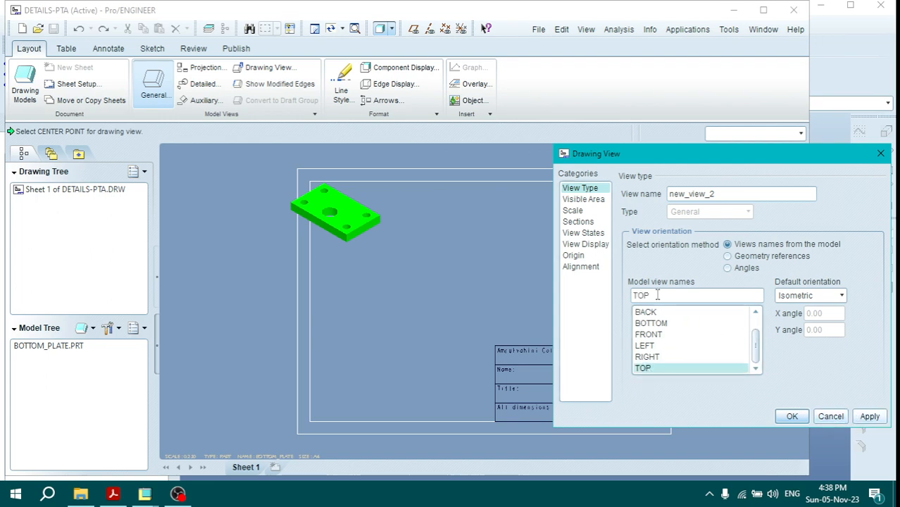
pyautogui.click(870, 417)
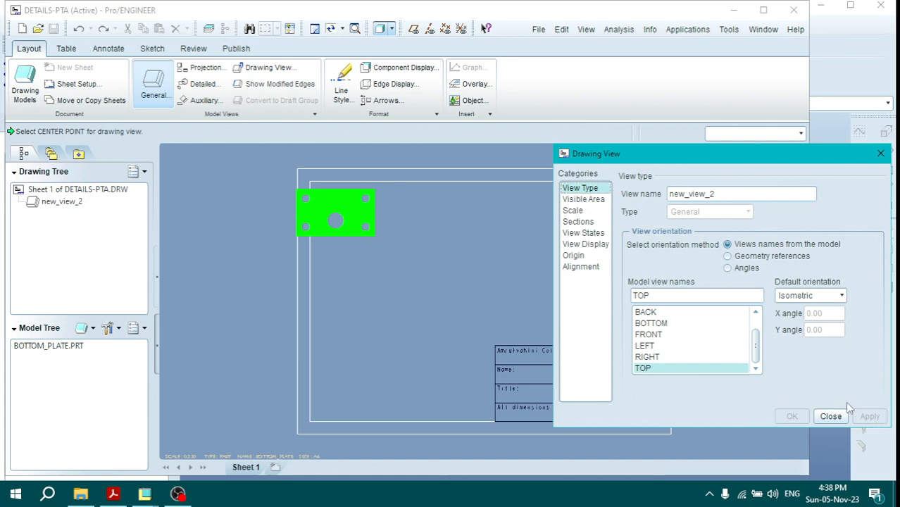
# - Set the display style of the bottom plate's top view to Hidden and apply it
pyautogui.click(590, 245)
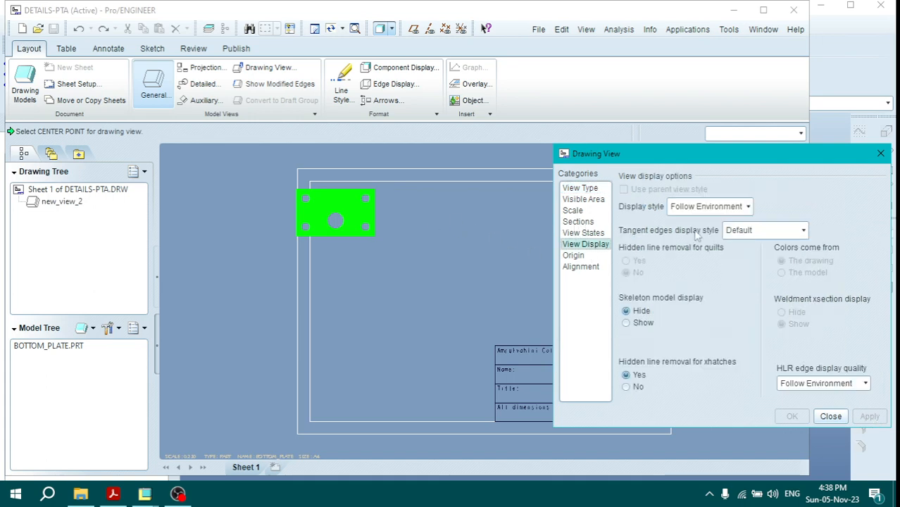
pyautogui.click(729, 206)
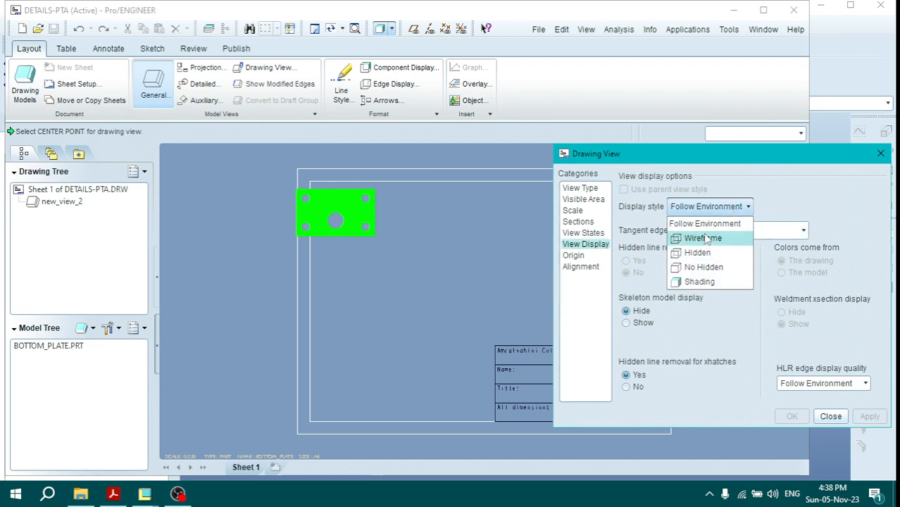
pyautogui.click(714, 253)
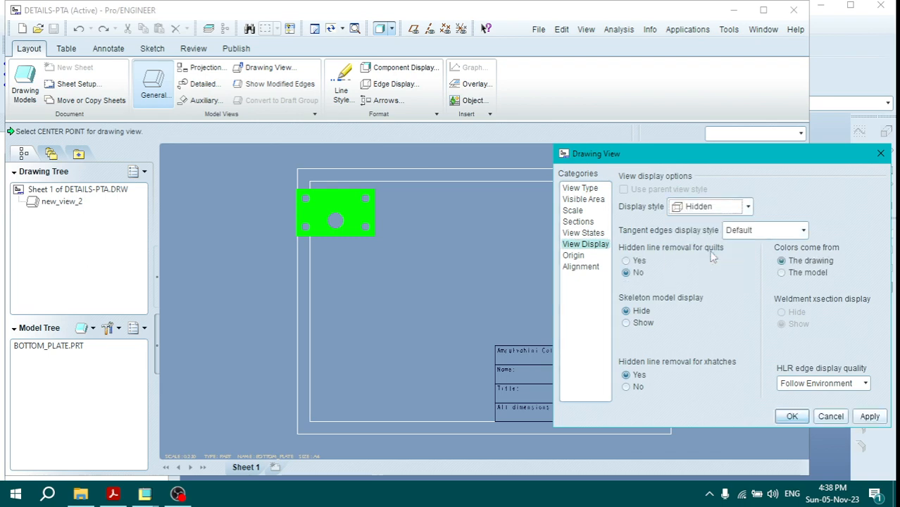
pyautogui.click(867, 417)
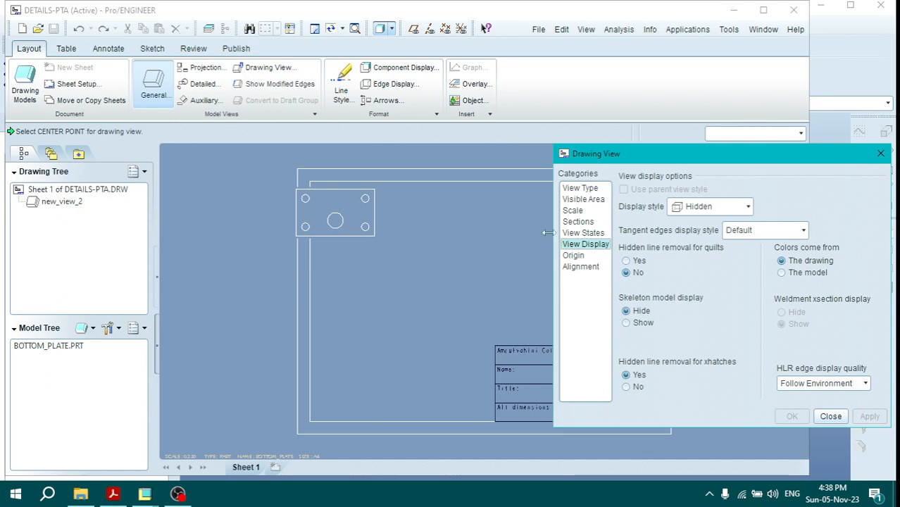
pyautogui.click(830, 416)
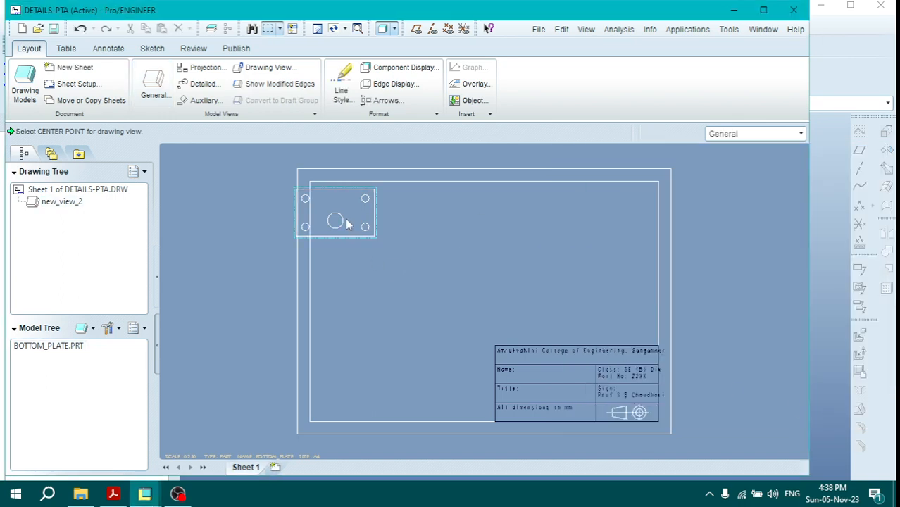
# - Unlock view movement and move the bottom plate's top view fully inside the upper-left corner of the sheet's inner border
pyautogui.click(346, 194)
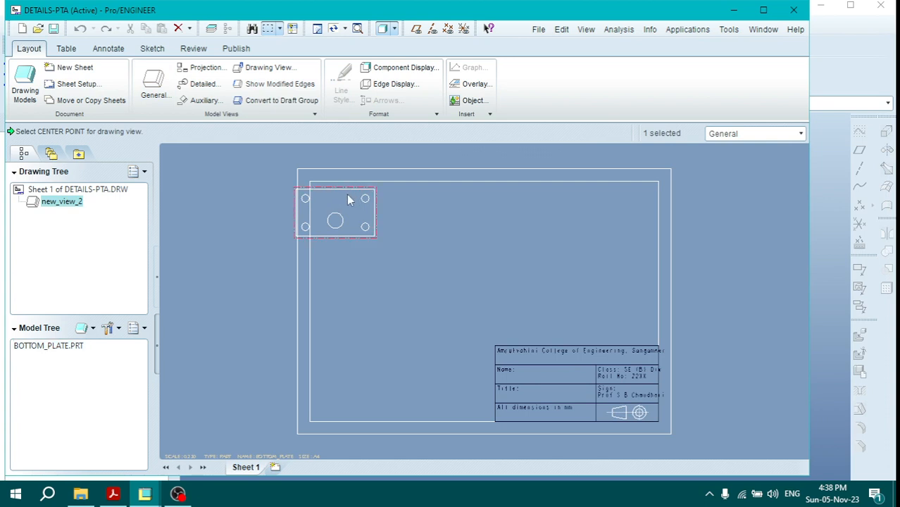
pyautogui.rightClick(371, 219)
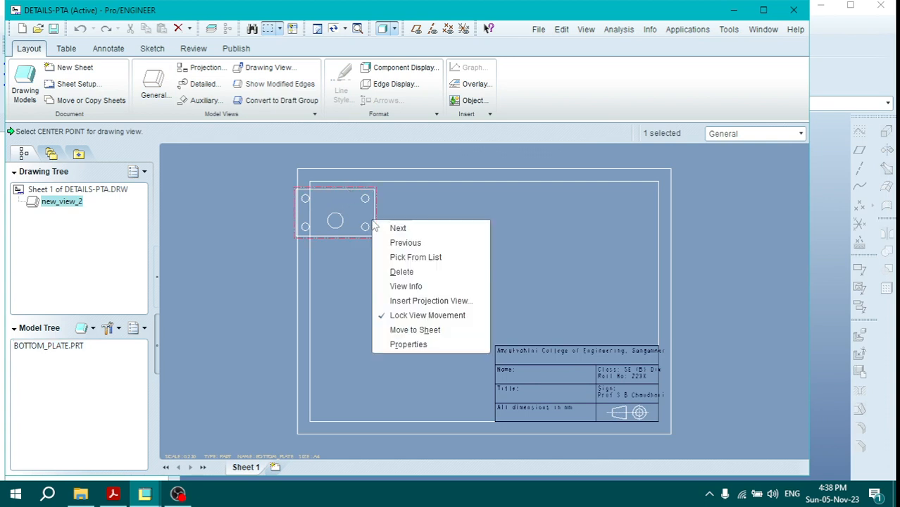
pyautogui.click(421, 314)
pyautogui.moveTo(356, 235); pyautogui.dragTo(397, 252)
pyautogui.click(473, 236)
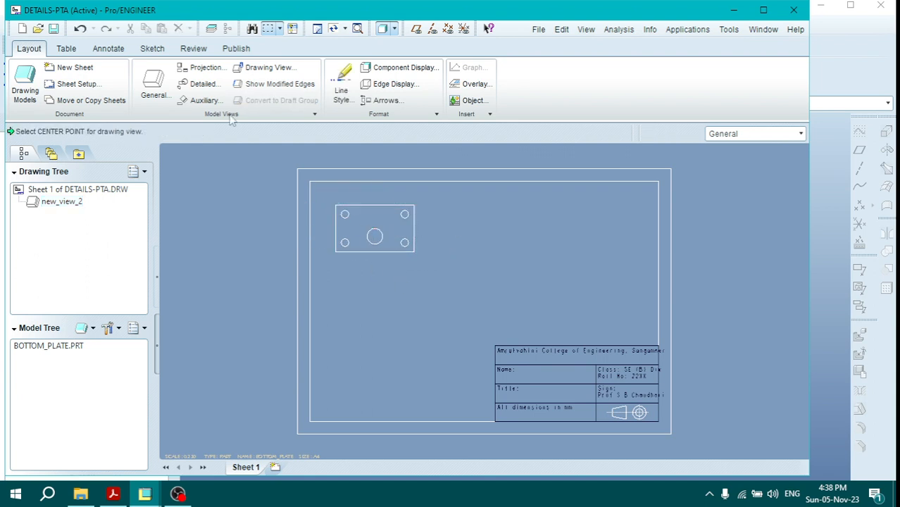
# - Place a projection view of the bottom plate directly below its top view
pyautogui.click(370, 217)
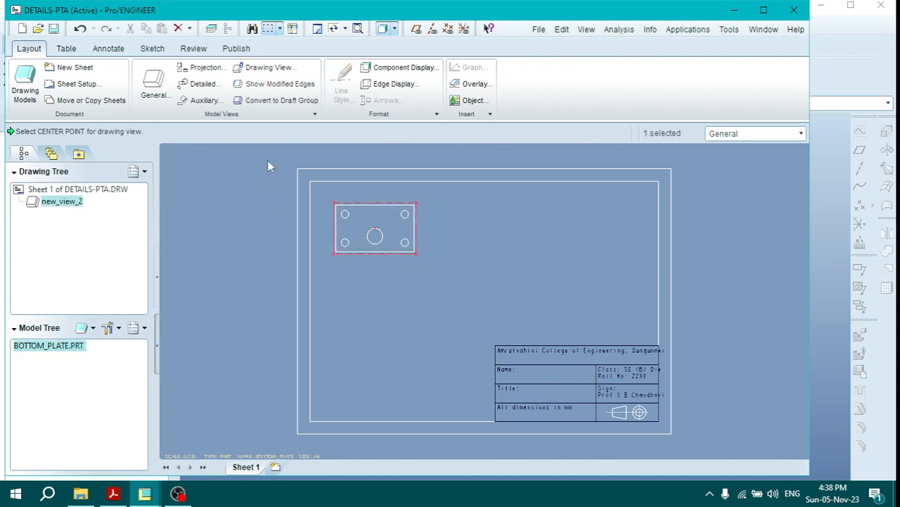
pyautogui.click(209, 68)
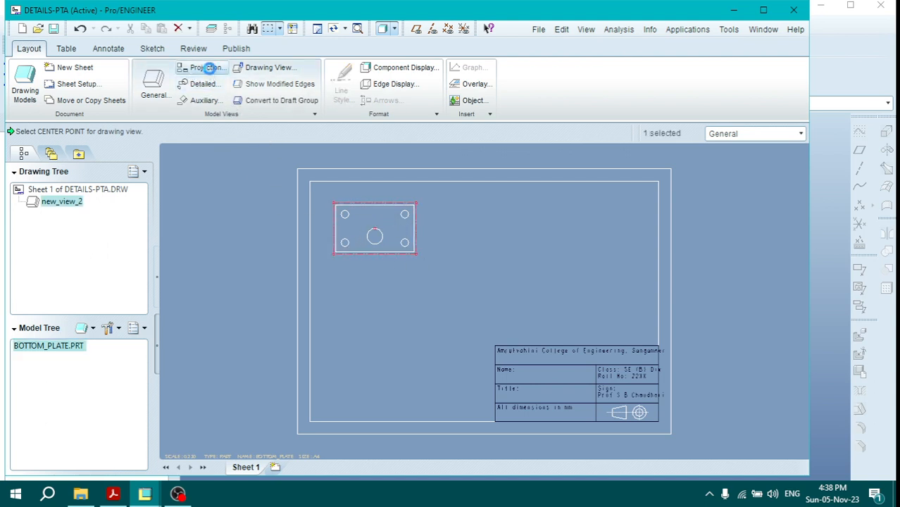
pyautogui.click(378, 279)
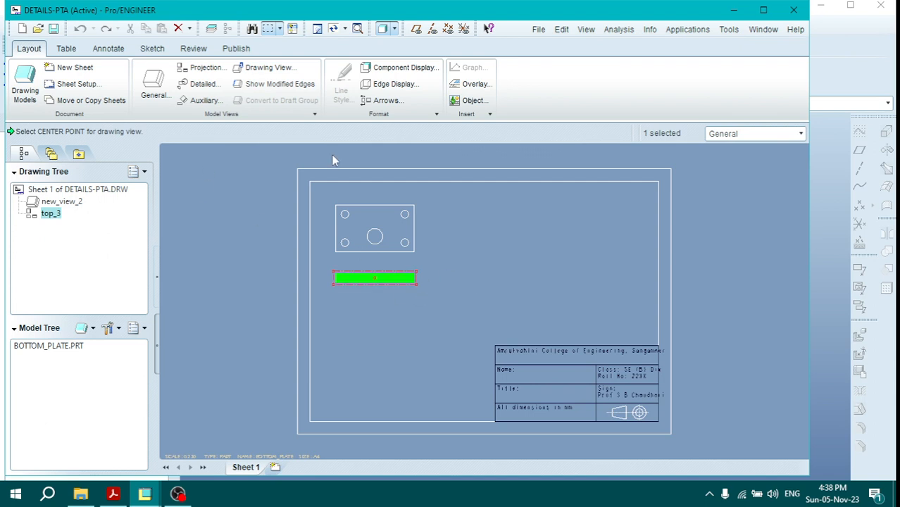
# - Set the display style of the projected bottom plate view to Hidden and apply it
pyautogui.doubleClick(393, 276)
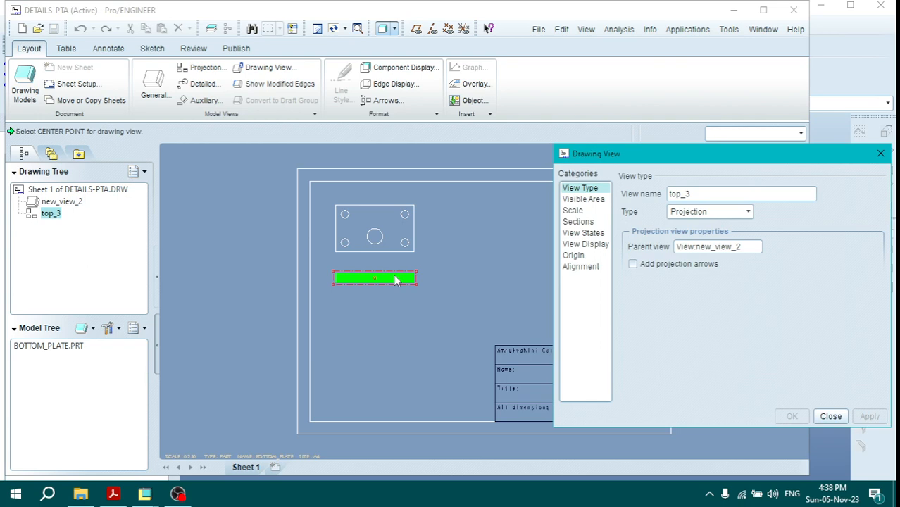
pyautogui.click(583, 245)
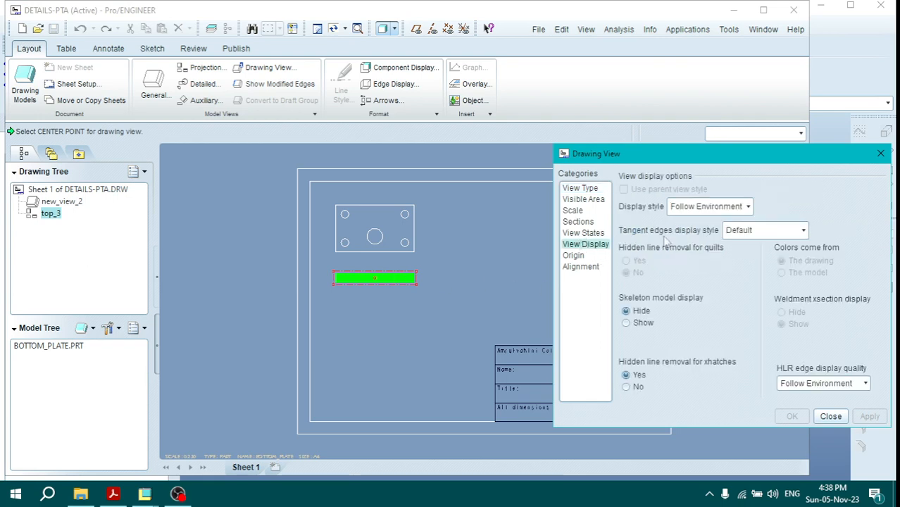
pyautogui.click(704, 208)
pyautogui.click(698, 255)
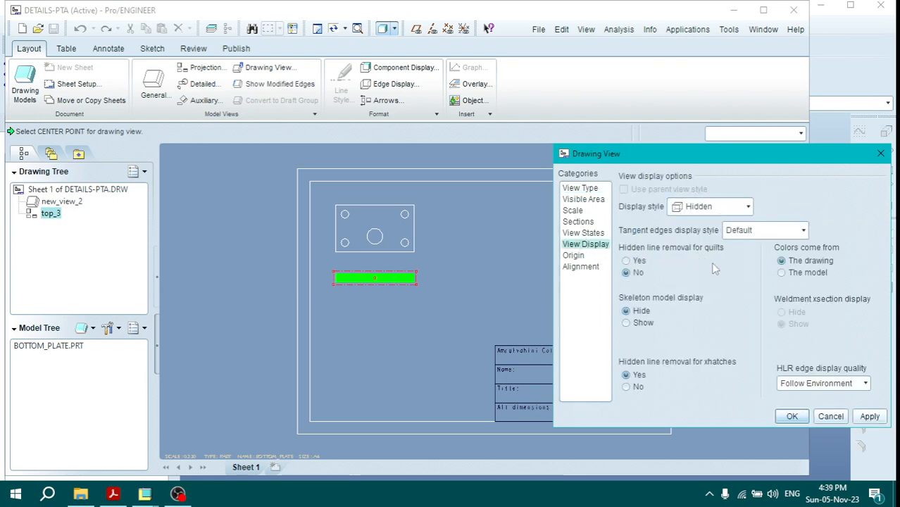
pyautogui.click(879, 419)
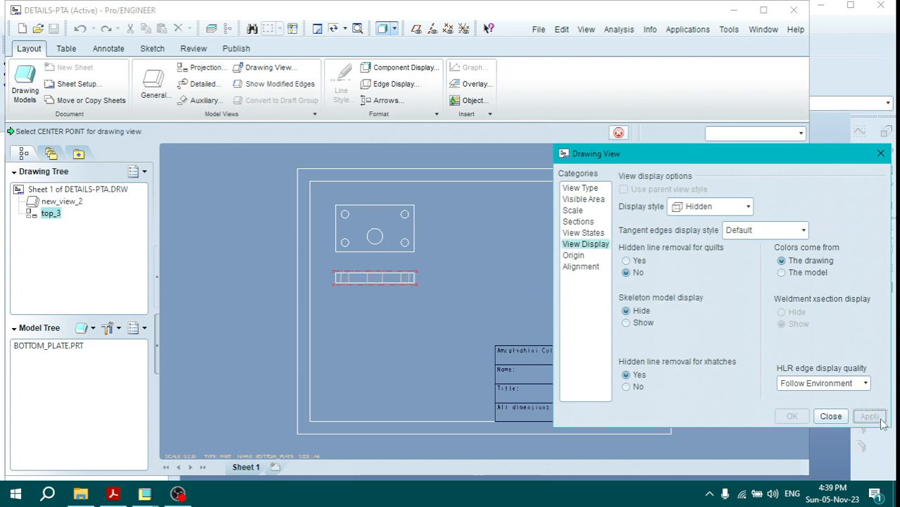
pyautogui.click(830, 416)
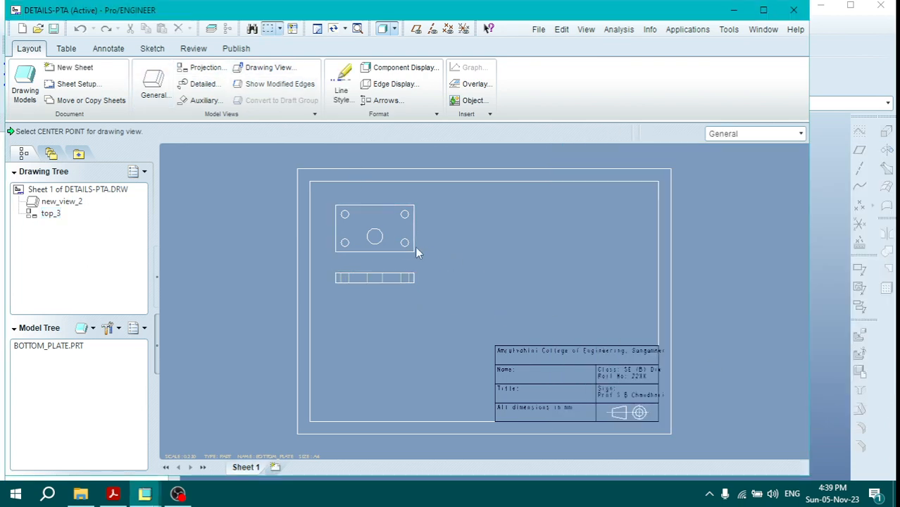
# - Show all model dimensions on both the top and projected views of the bottom plate
pyautogui.click(103, 48)
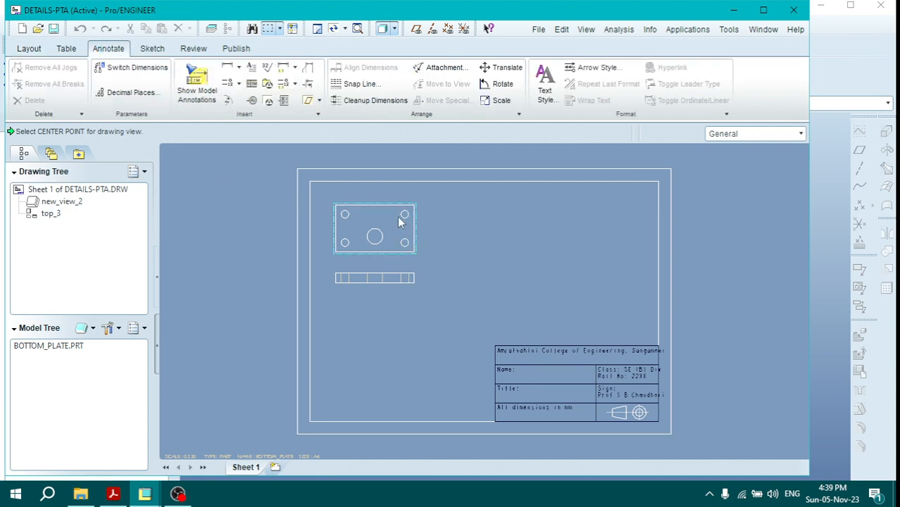
pyautogui.click(360, 206)
pyautogui.keyDown('ctrl'); pyautogui.click(378, 282); pyautogui.keyUp('ctrl')
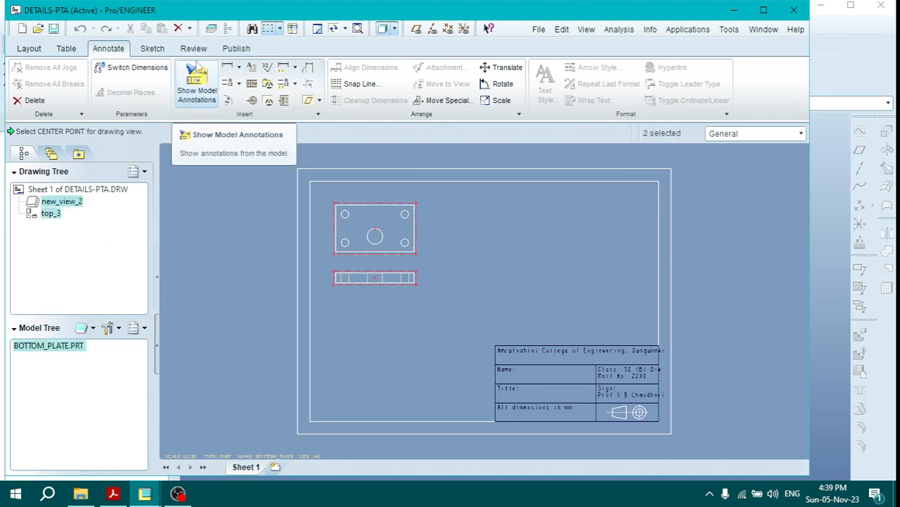
pyautogui.click(191, 101)
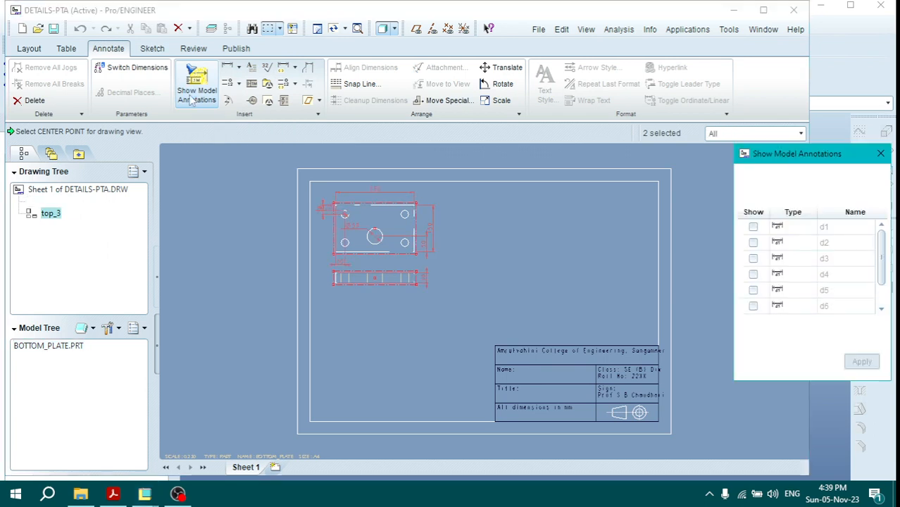
pyautogui.click(746, 328)
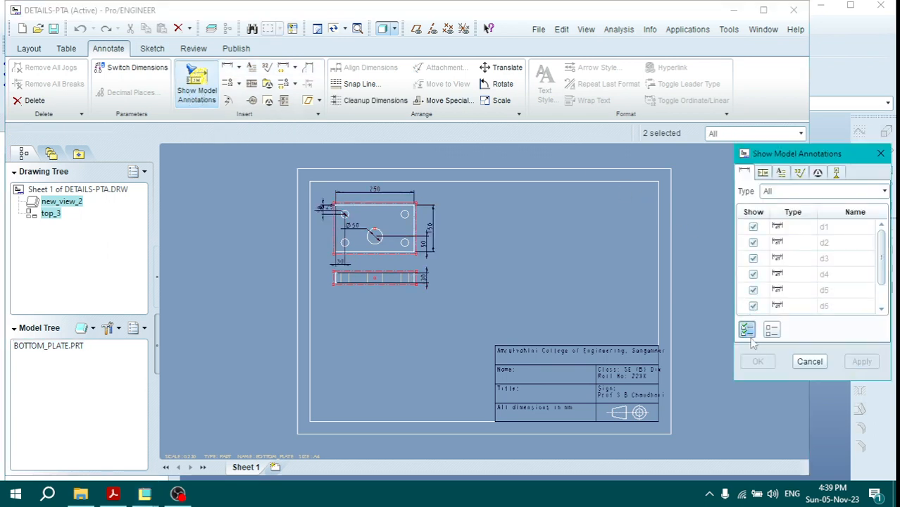
pyautogui.click(766, 362)
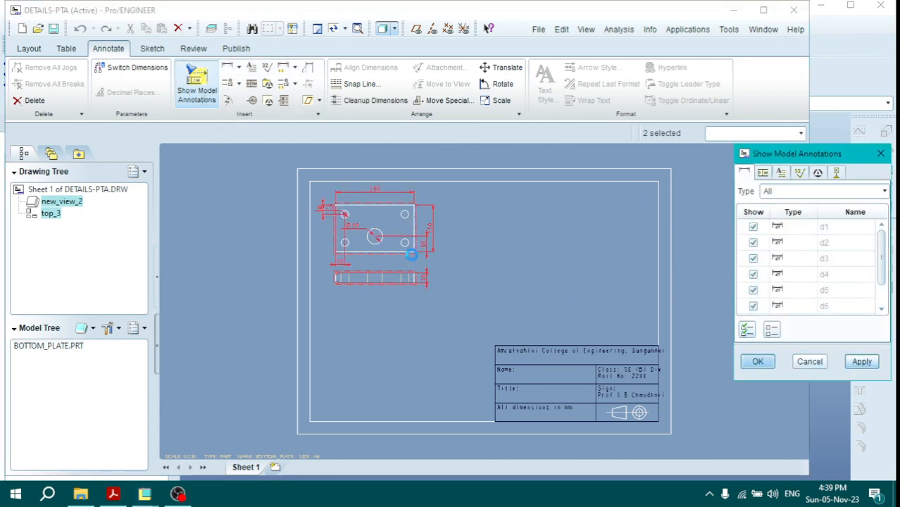
pyautogui.scroll(-3, 432, 259)
pyautogui.scroll(2, 432, 256)
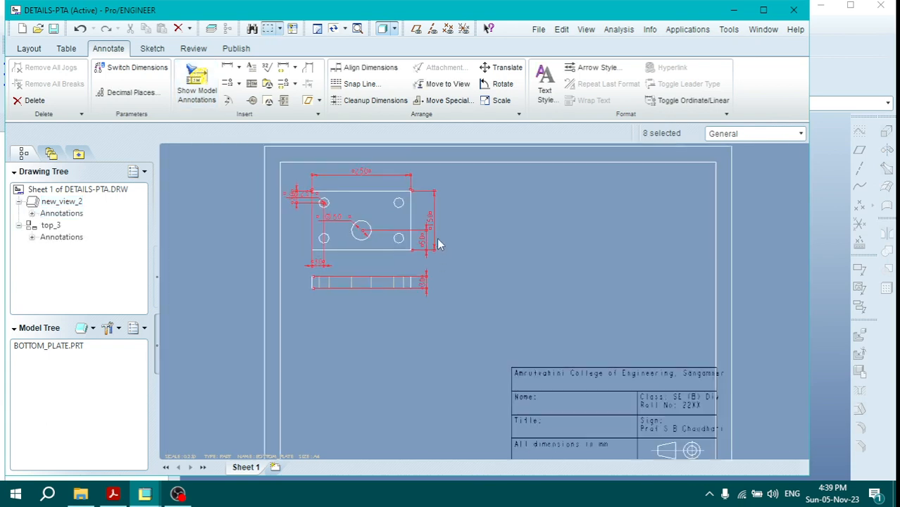
pyautogui.scroll(-3, 410, 262)
pyautogui.click(493, 267)
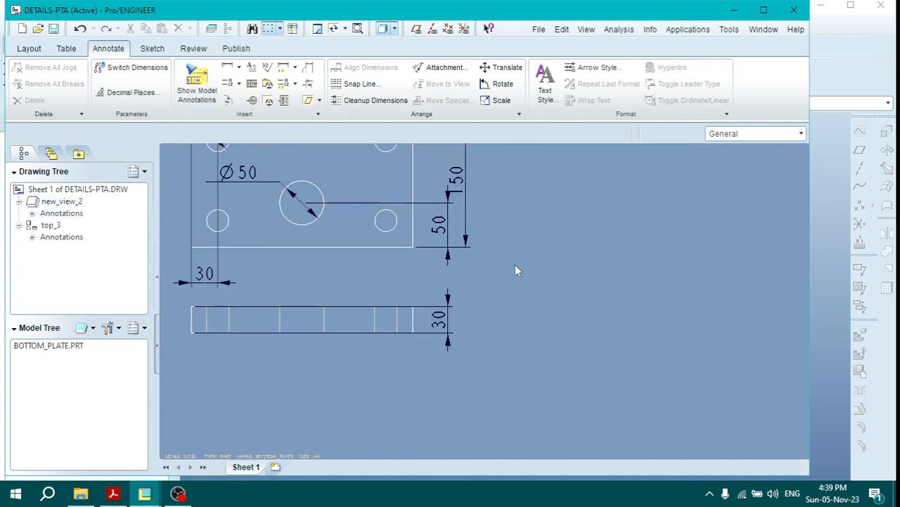
# - Move the 30 thickness dimension farther out from the projected view and place the central hole's 50 offset text below its arrows
pyautogui.scroll(1, 471, 227)
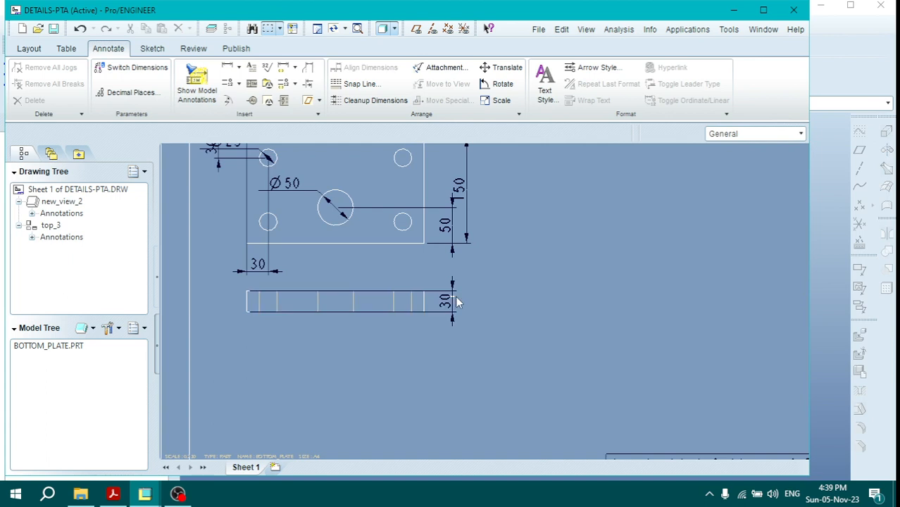
pyautogui.click(458, 301)
pyautogui.moveTo(459, 301); pyautogui.dragTo(468, 302)
pyautogui.click(447, 225)
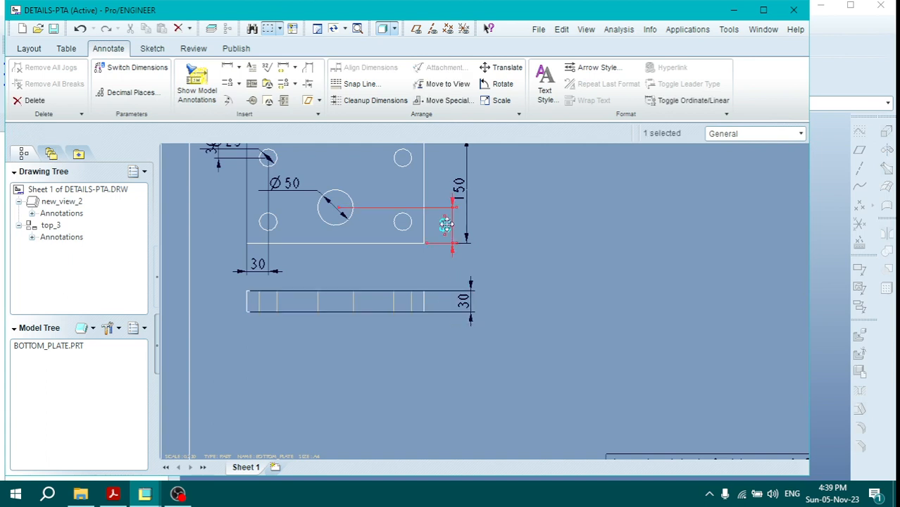
pyautogui.moveTo(447, 225); pyautogui.dragTo(441, 268)
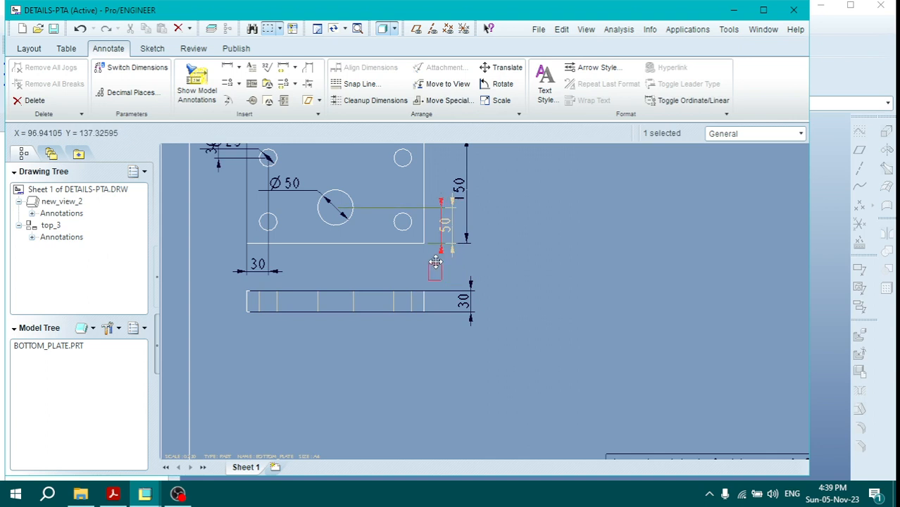
# - Move the Ø50 dimension directly above the central hole and the upper-left hole's vertical 30 offset text below its arrows
pyautogui.scroll(-5, 451, 243)
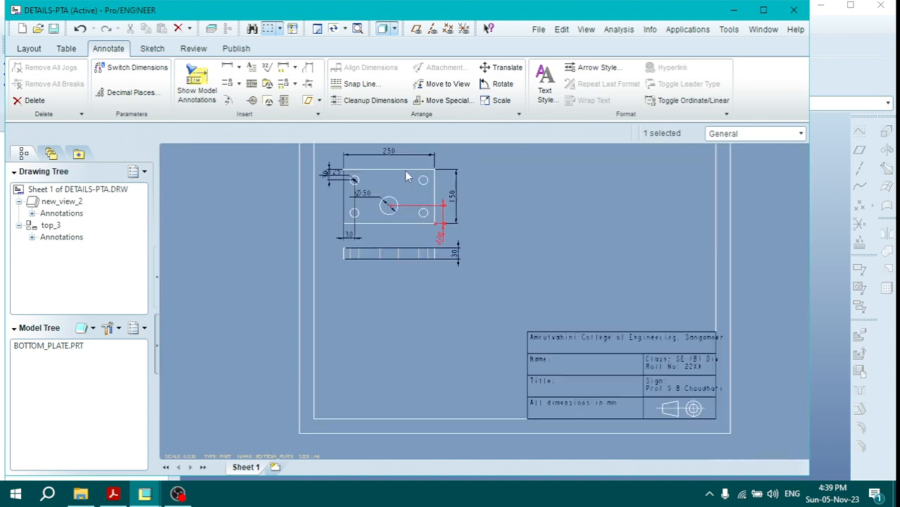
pyautogui.scroll(4, 375, 169)
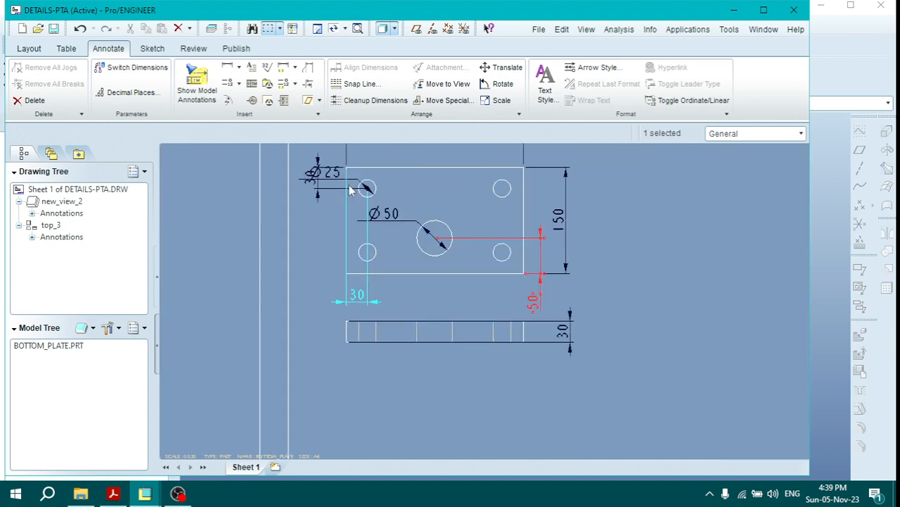
pyautogui.click(381, 214)
pyautogui.moveTo(381, 214); pyautogui.dragTo(424, 215)
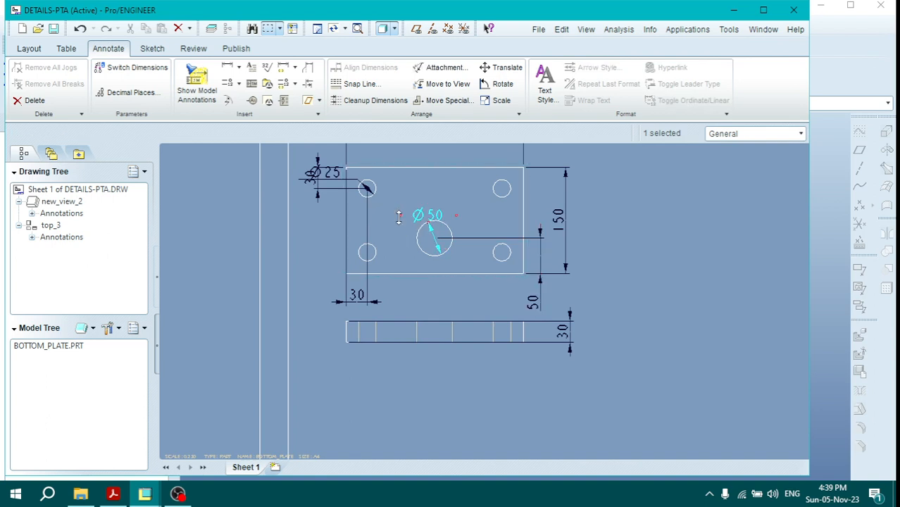
pyautogui.click(317, 184)
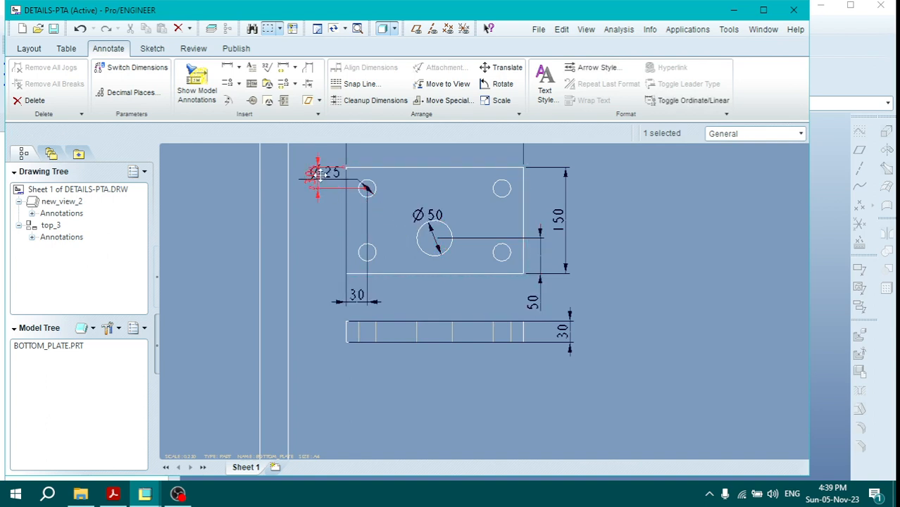
pyautogui.moveTo(309, 180); pyautogui.dragTo(301, 209)
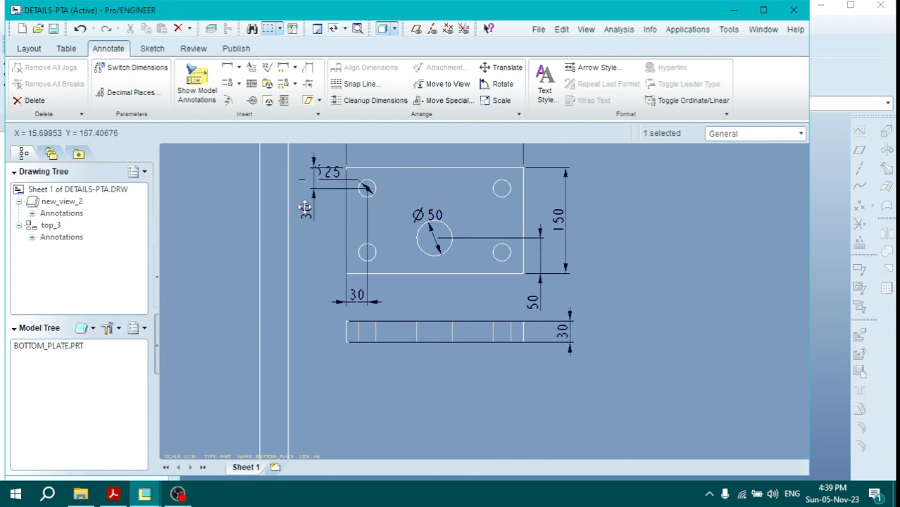
# - Move the upper-left hole's Ø25 dimension above the plate's upper edge, under the 250 dimension, and return to layout editing
pyautogui.click(331, 176)
pyautogui.moveTo(331, 173)
pyautogui.mouseDown()
pyautogui.moveTo(398, 181)
pyautogui.moveTo(374, 195)
pyautogui.moveTo(393, 154)
pyautogui.mouseUp()
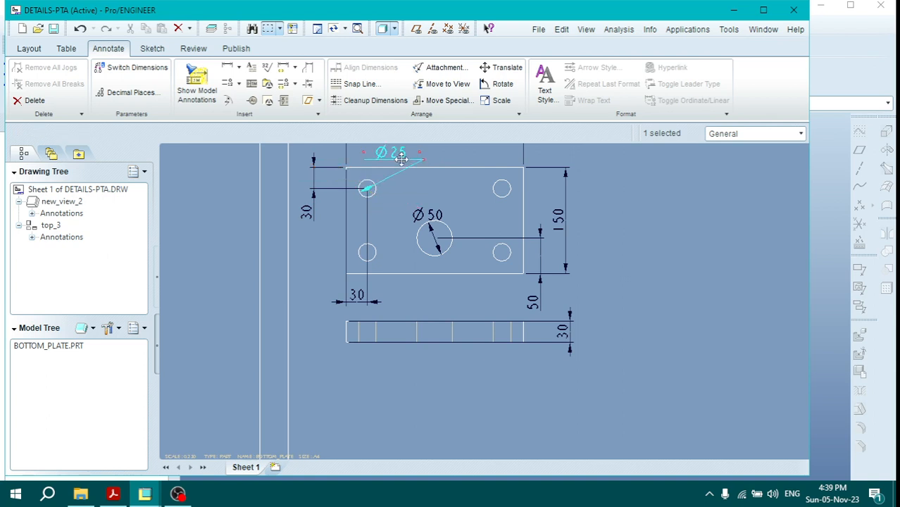
pyautogui.scroll(-2, 352, 182)
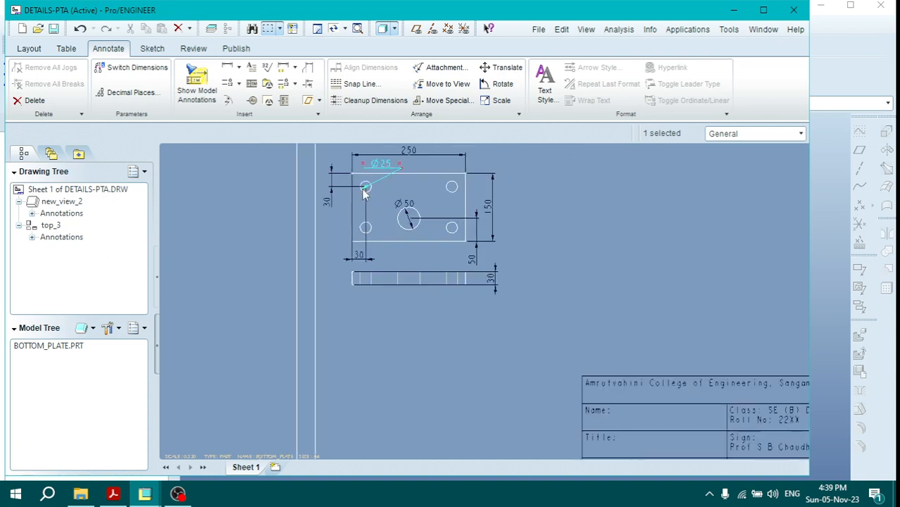
pyautogui.click(552, 232)
pyautogui.scroll(-2, 535, 235)
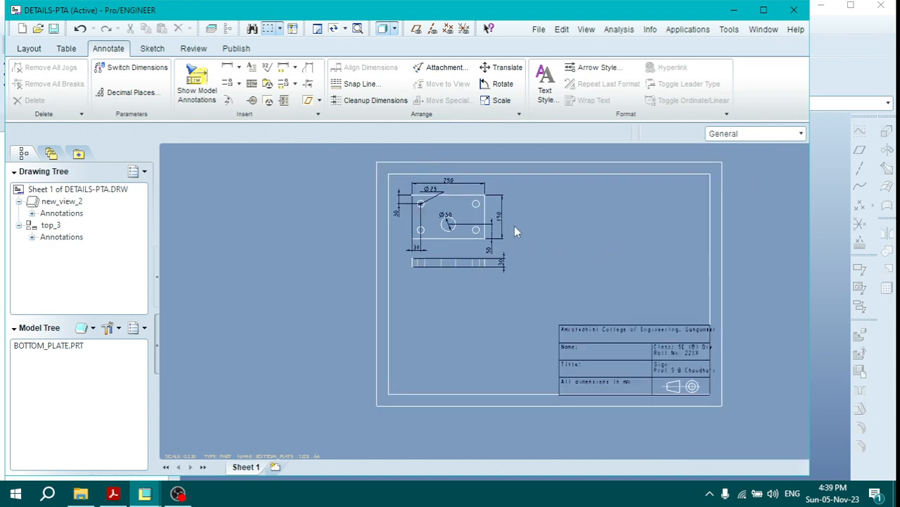
pyautogui.click(29, 51)
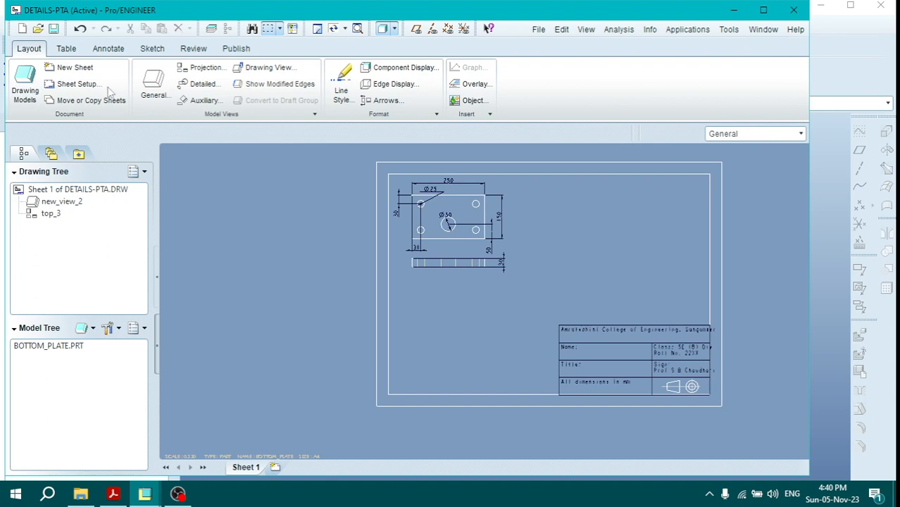
# - Give the central hole's Ø50 dimension a Plus-Minus tolerance with upper value +0.05 and lower value -0.05
pyautogui.click(107, 47)
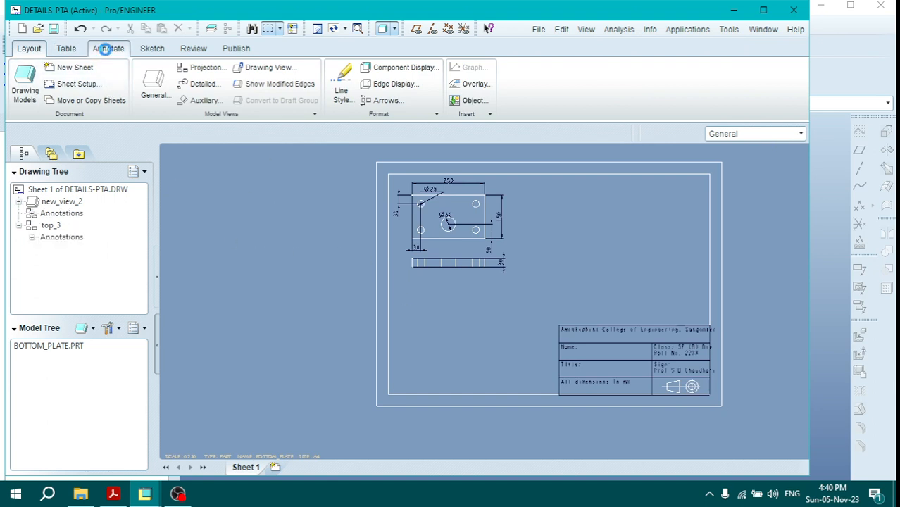
pyautogui.scroll(2, 386, 183)
pyautogui.scroll(3, 590, 279)
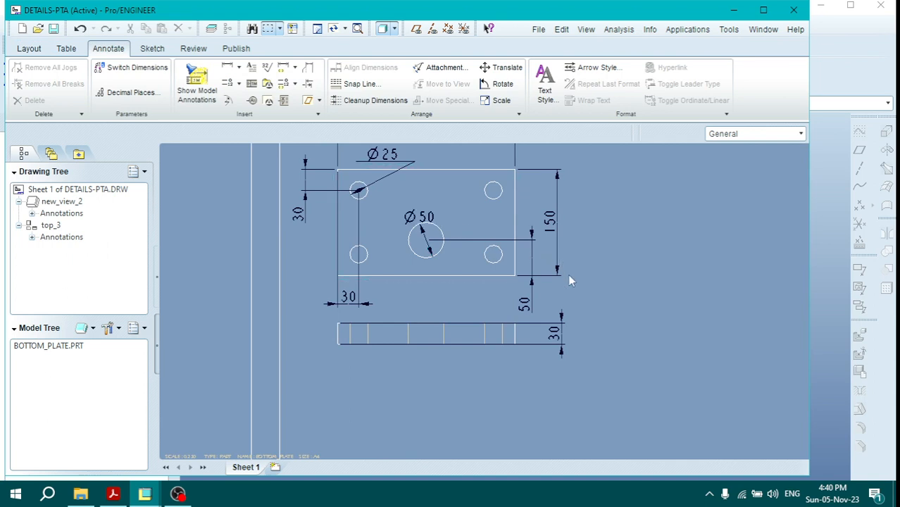
pyautogui.scroll(1, 422, 224)
pyautogui.scroll(-1, 423, 224)
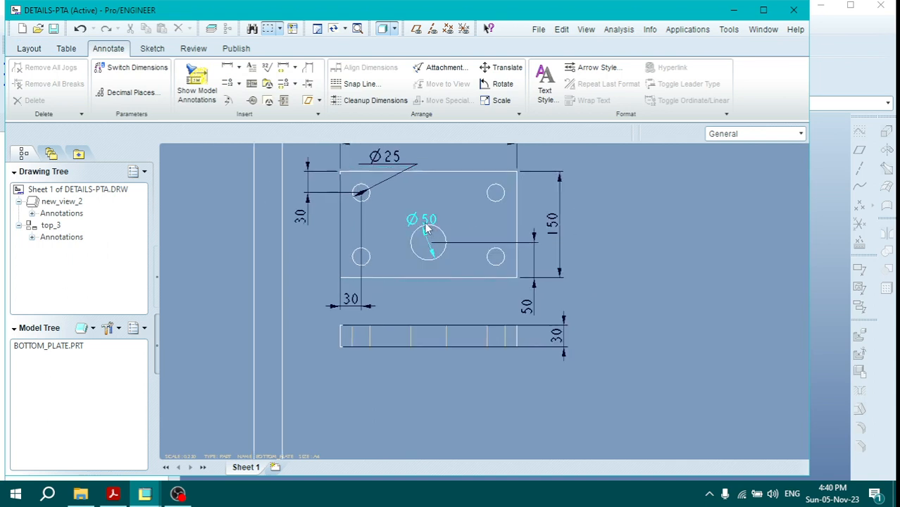
pyautogui.click(425, 221)
pyautogui.rightClick(425, 221)
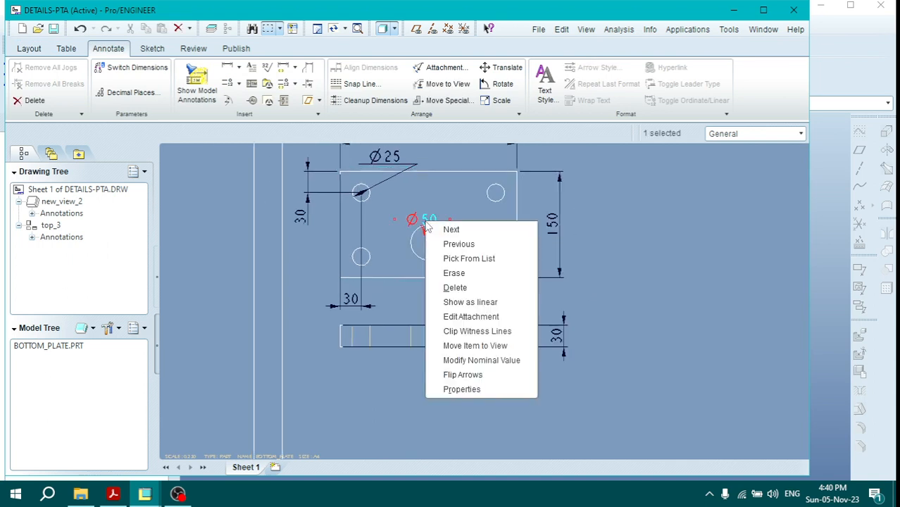
pyautogui.click(459, 390)
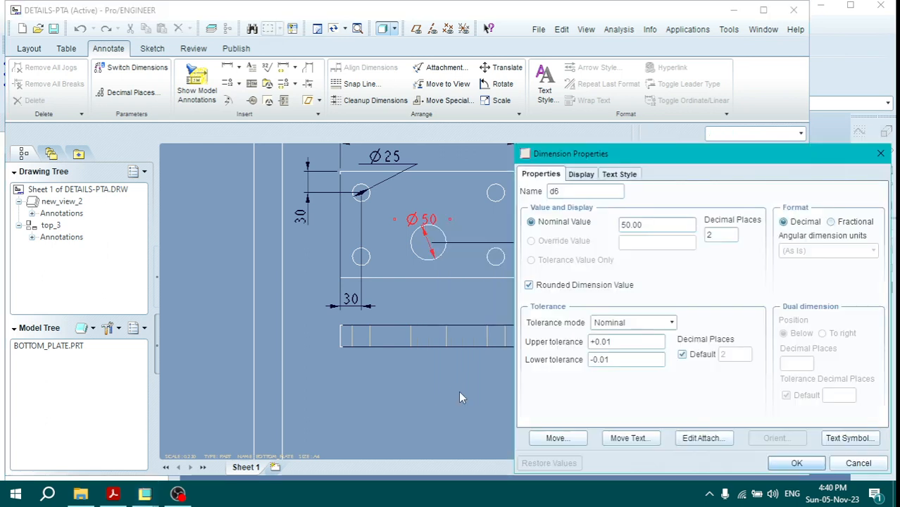
pyautogui.click(637, 322)
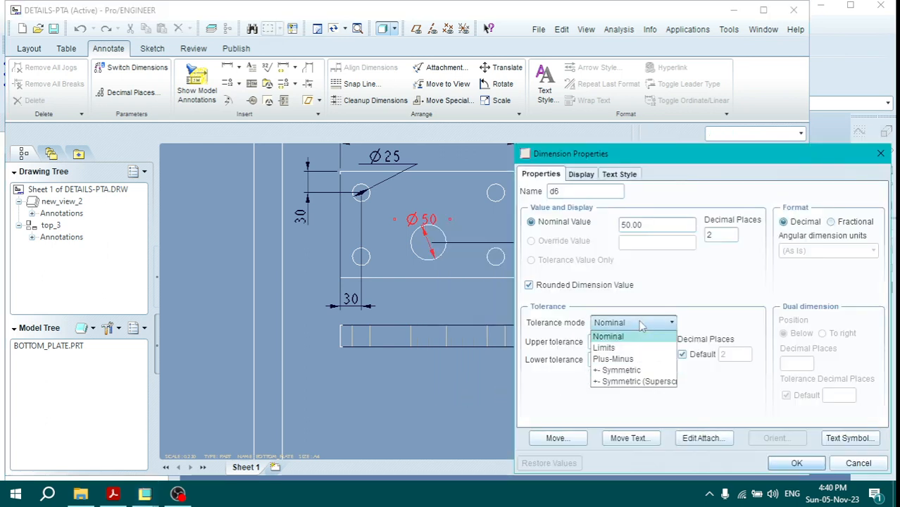
pyautogui.click(632, 363)
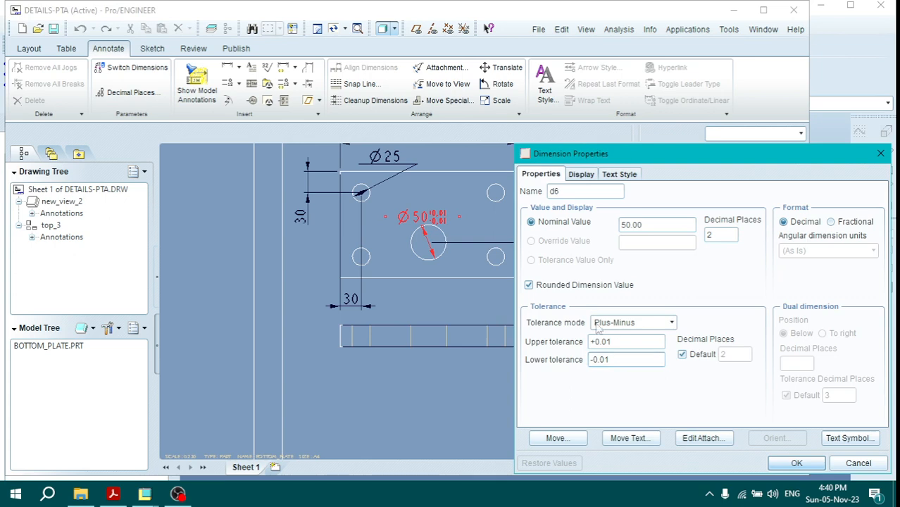
pyautogui.click(612, 360)
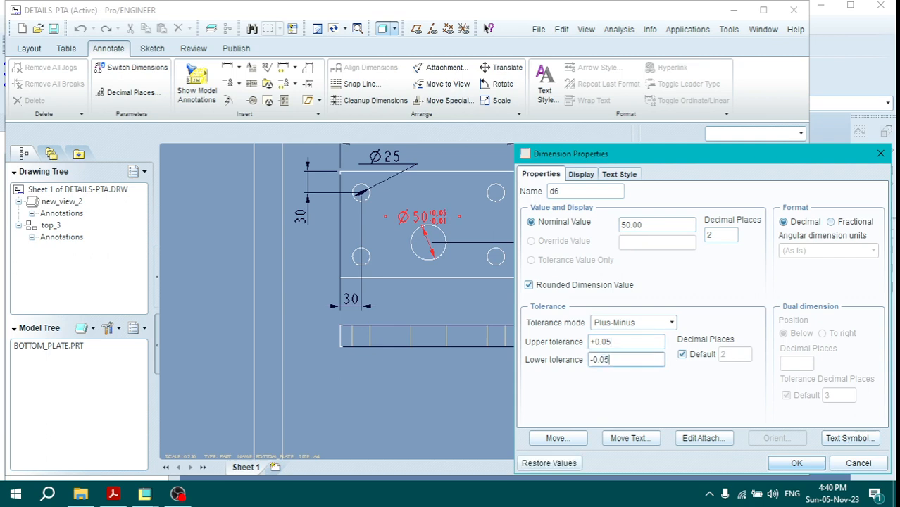
pyautogui.click(797, 462)
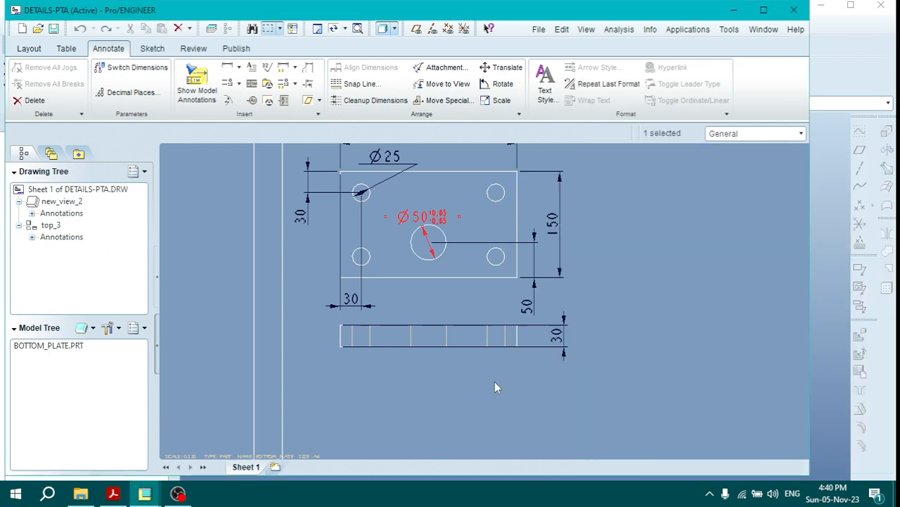
pyautogui.click(494, 383)
pyautogui.scroll(2, 483, 277)
pyautogui.scroll(-5, 481, 271)
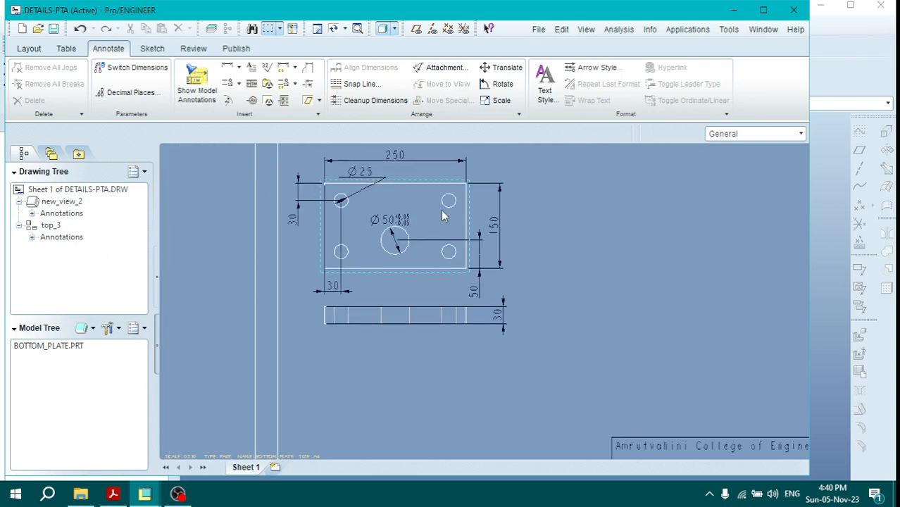
pyautogui.scroll(4, 522, 266)
pyautogui.scroll(3, 529, 266)
pyautogui.scroll(-2, 718, 262)
pyautogui.scroll(3, 712, 267)
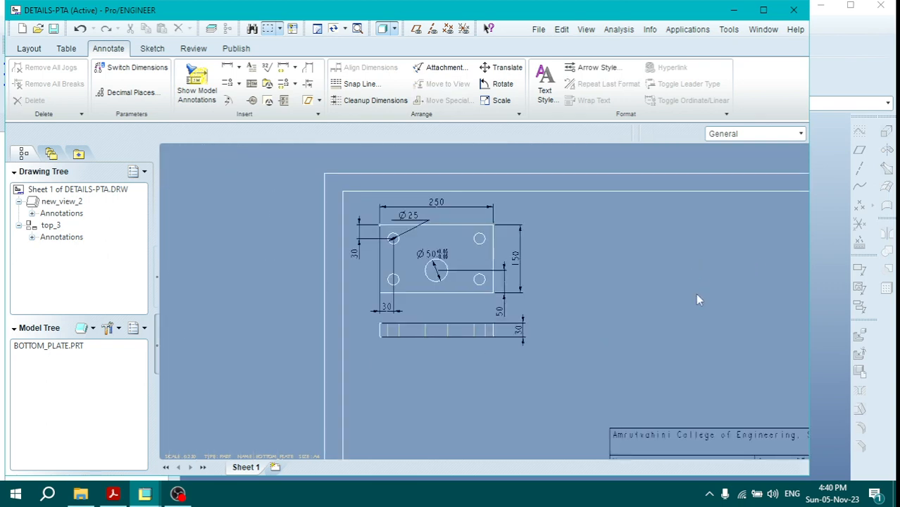
pyautogui.scroll(-2, 533, 300)
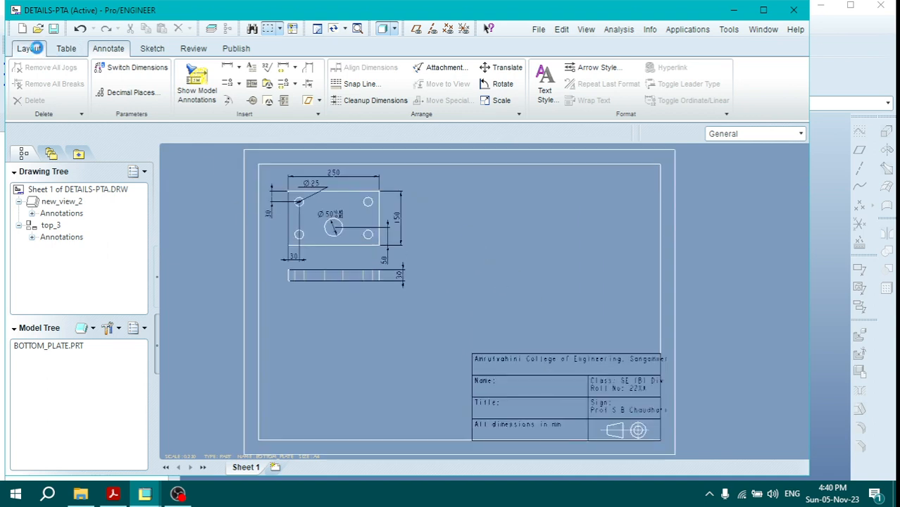
# - Set BOTTOM_PLATE as the current drawing model and place a general view in TOP orientation below the existing views
pyautogui.click(29, 48)
pyautogui.click(26, 92)
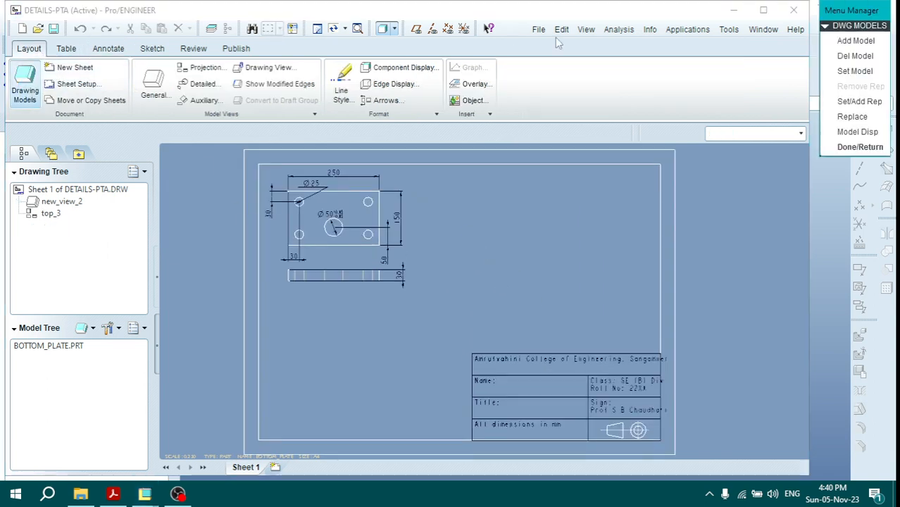
pyautogui.click(852, 71)
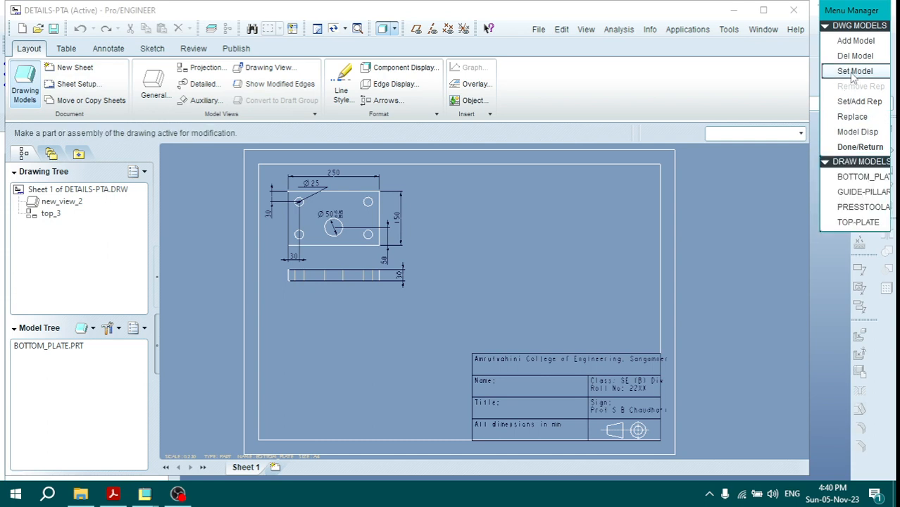
pyautogui.click(861, 176)
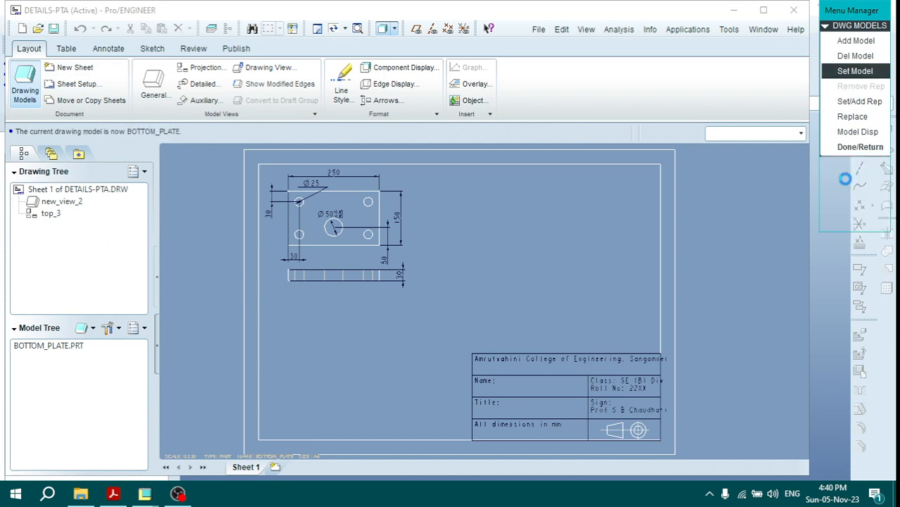
pyautogui.click(156, 88)
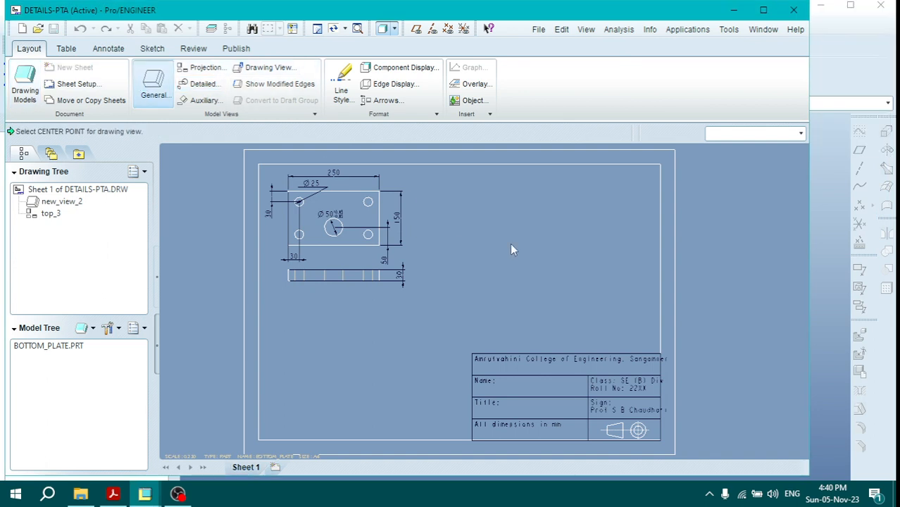
pyautogui.click(294, 322)
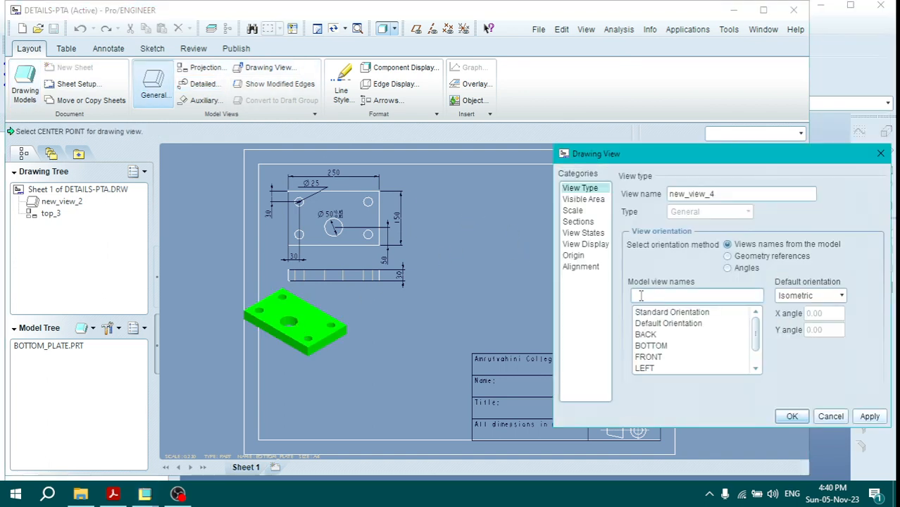
pyautogui.scroll(-2, 669, 355)
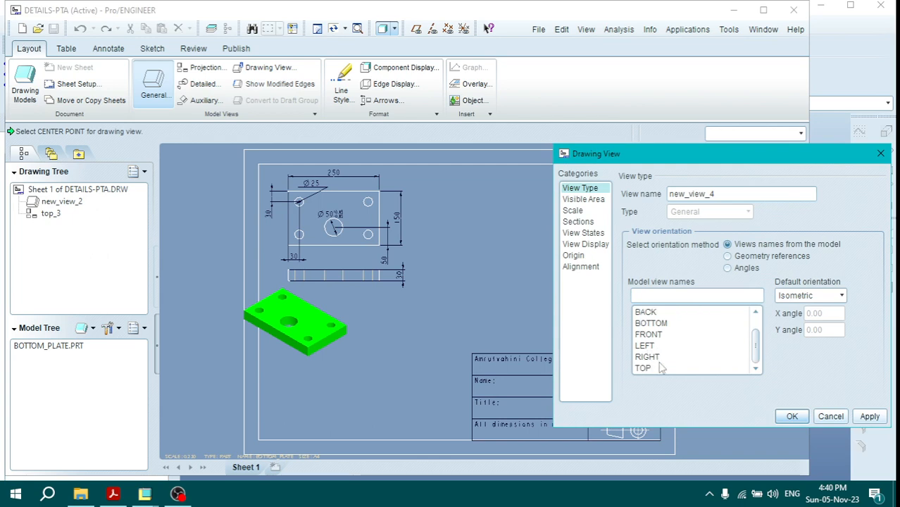
pyautogui.click(642, 368)
pyautogui.click(869, 416)
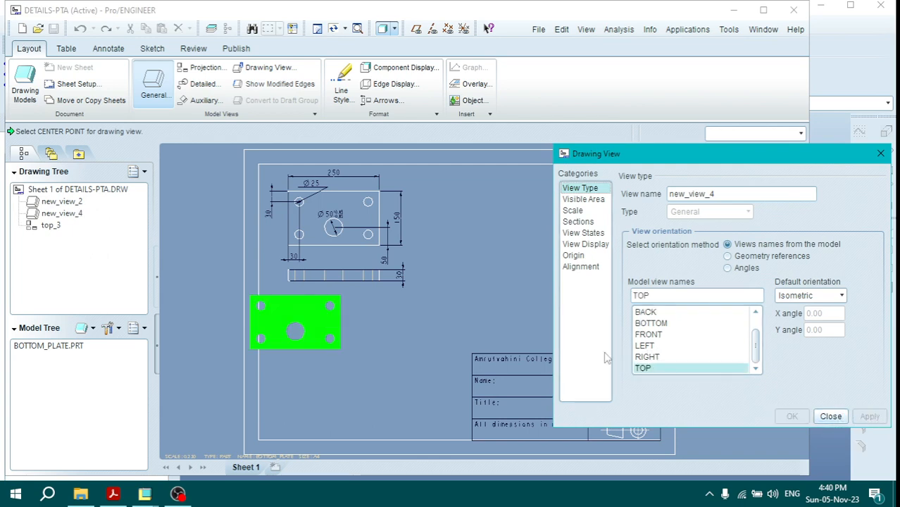
# - Set the new bottom plate view's display style to Hidden and finish the view definition
pyautogui.click(585, 244)
pyautogui.click(709, 207)
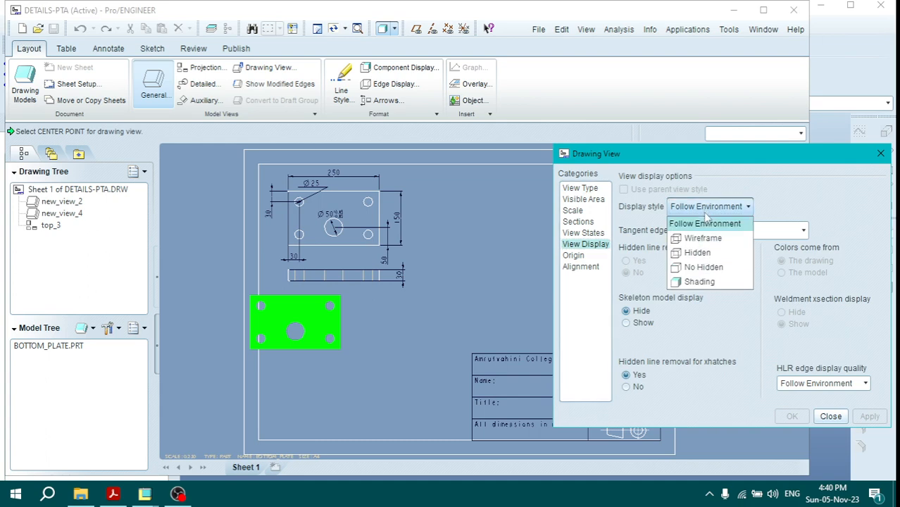
pyautogui.click(707, 253)
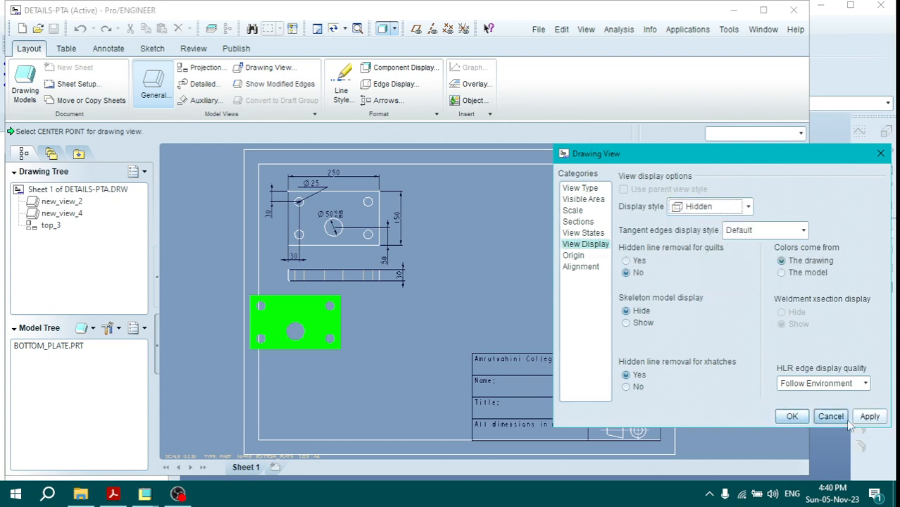
pyautogui.click(868, 416)
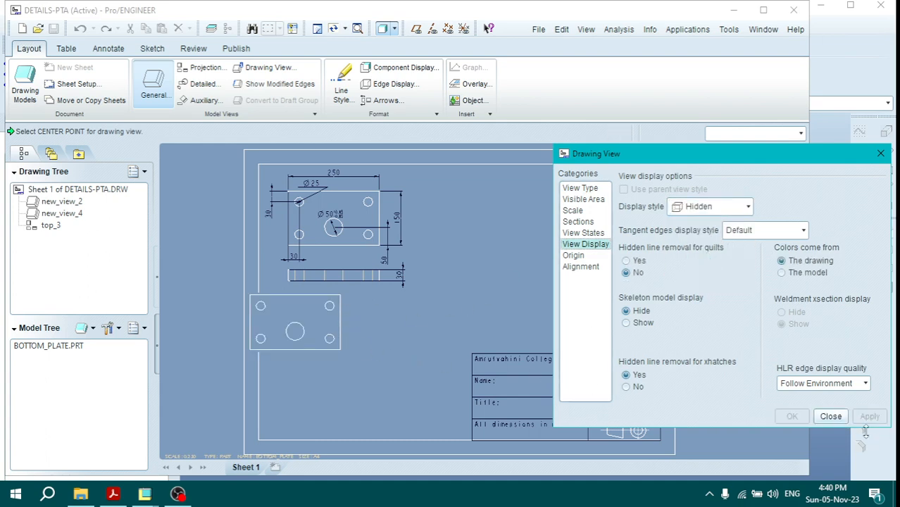
pyautogui.click(829, 416)
# - Move the extra bottom plate top view directly beneath the projected view and delete it
pyautogui.moveTo(342, 324); pyautogui.dragTo(380, 336)
pyautogui.click(404, 325)
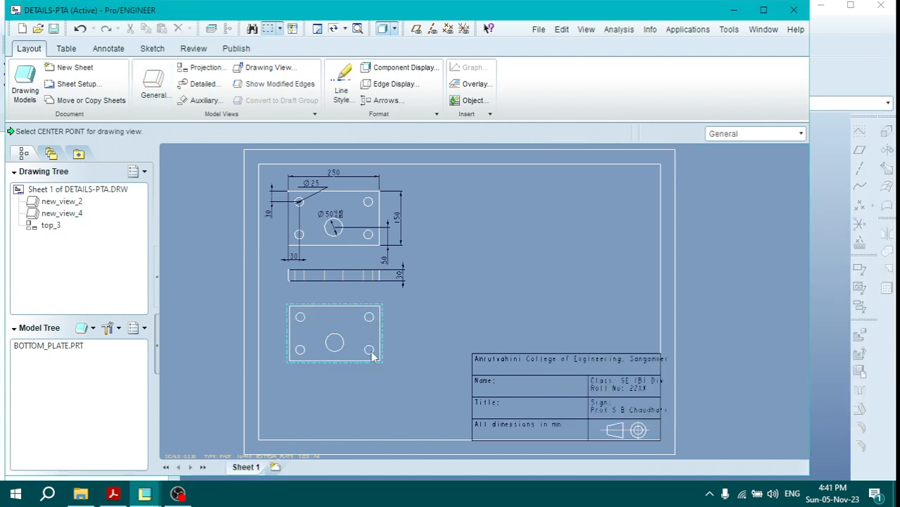
pyautogui.click(361, 312)
pyautogui.moveTo(361, 312); pyautogui.dragTo(364, 324)
pyautogui.click(405, 344)
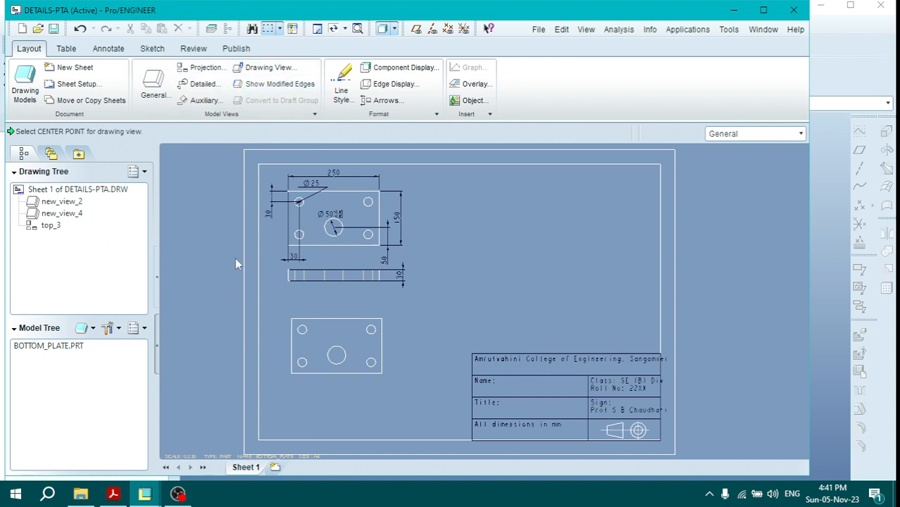
pyautogui.click(353, 342)
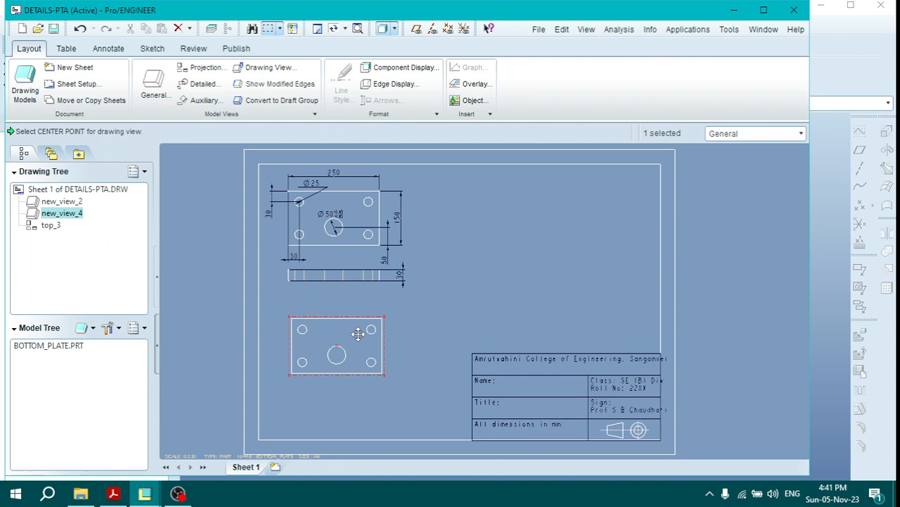
pyautogui.press('Delete')
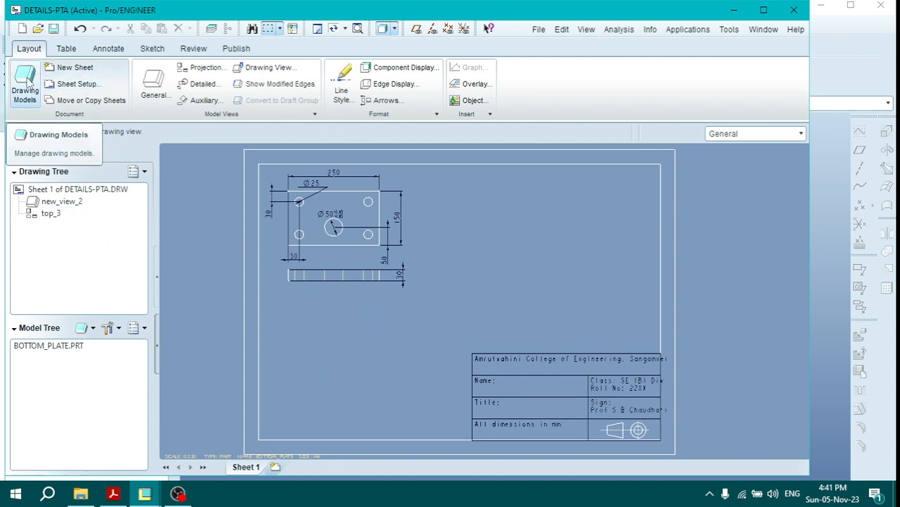
# - Place another general view of the bottom plate in FRONT orientation below the existing views and delete it
pyautogui.click(153, 81)
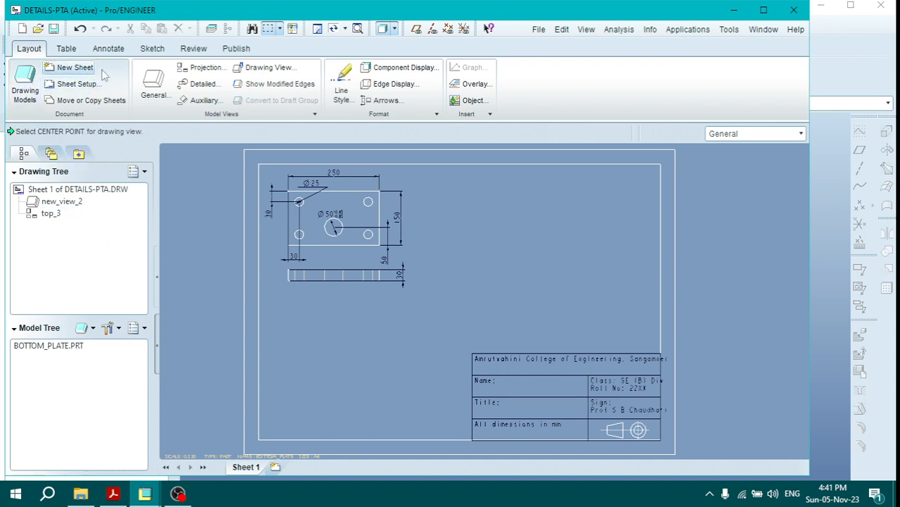
pyautogui.click(305, 341)
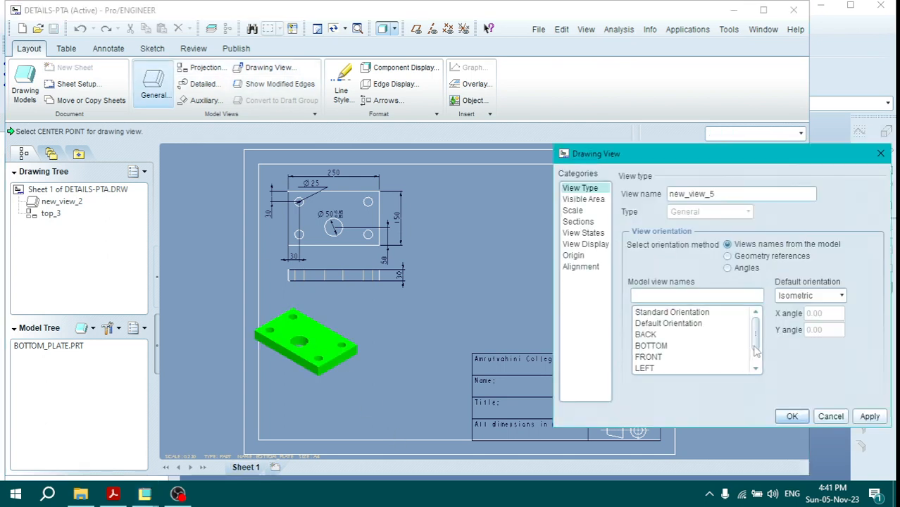
pyautogui.click(667, 357)
pyautogui.click(864, 416)
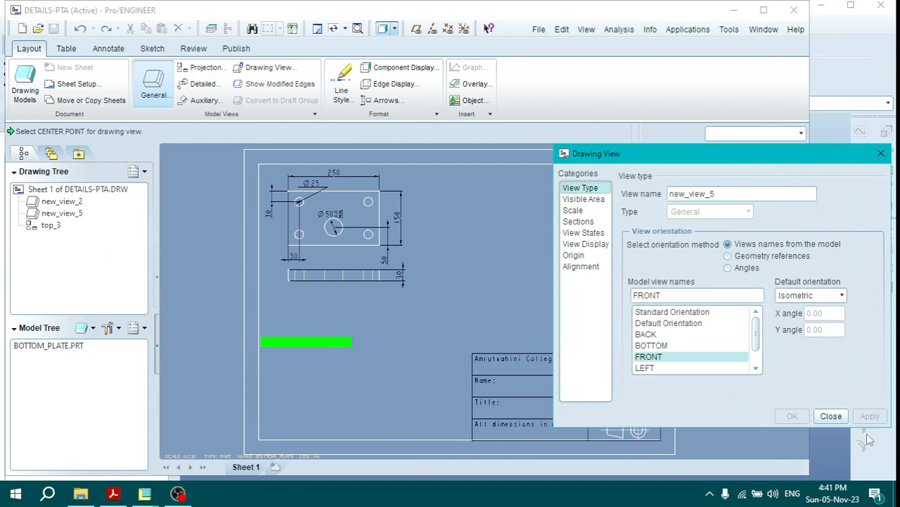
pyautogui.click(830, 416)
pyautogui.click(326, 339)
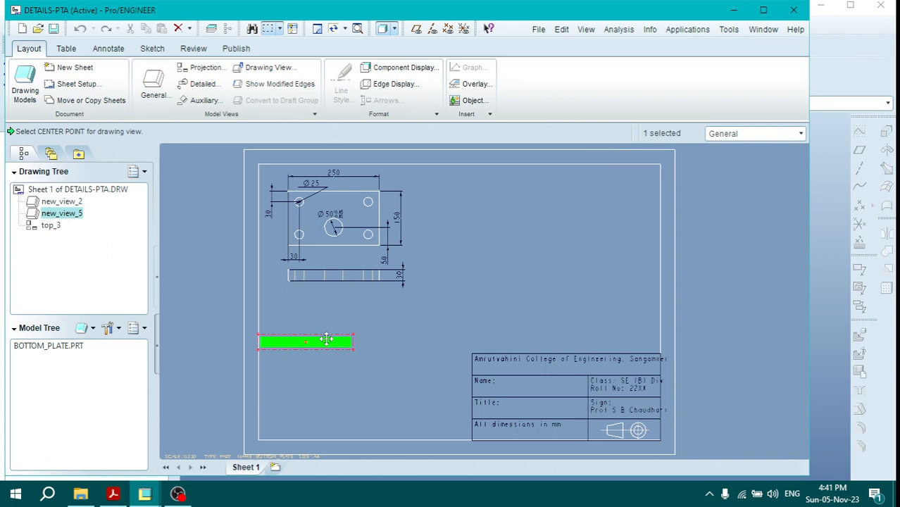
pyautogui.press('Delete')
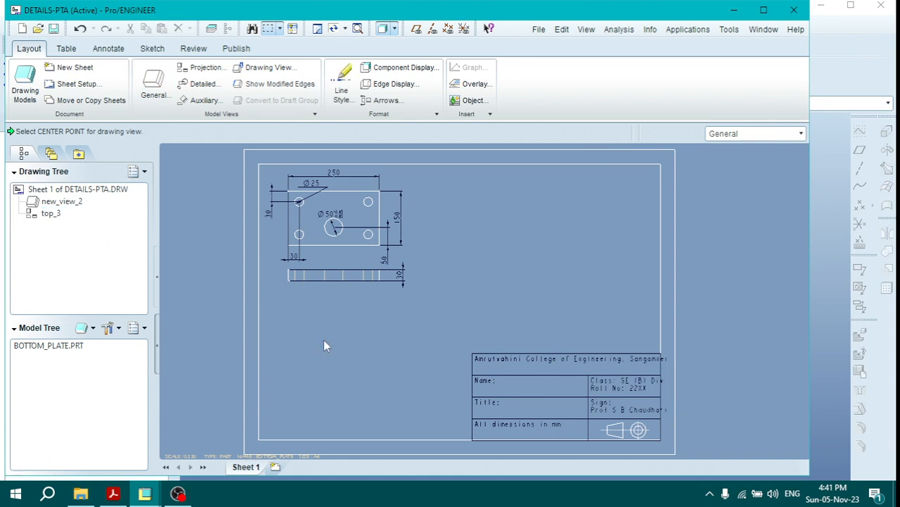
# - Set TOP-PLATE as the current drawing model and place a general view in FRONT orientation below the bottom plate views
pyautogui.click(25, 83)
pyautogui.click(854, 71)
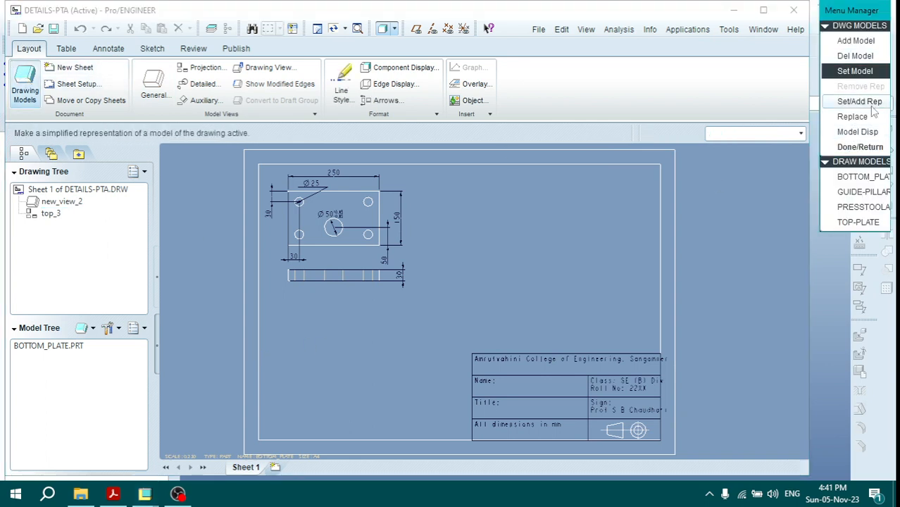
pyautogui.click(858, 232)
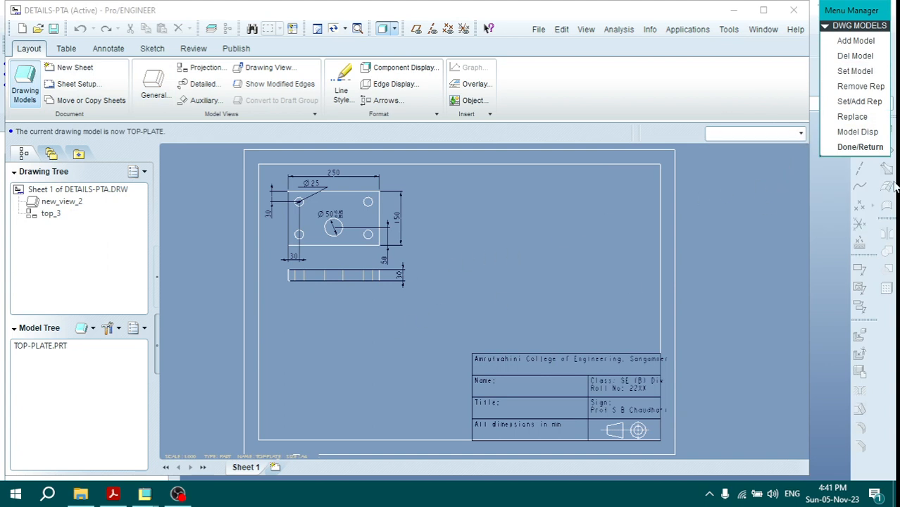
pyautogui.click(146, 83)
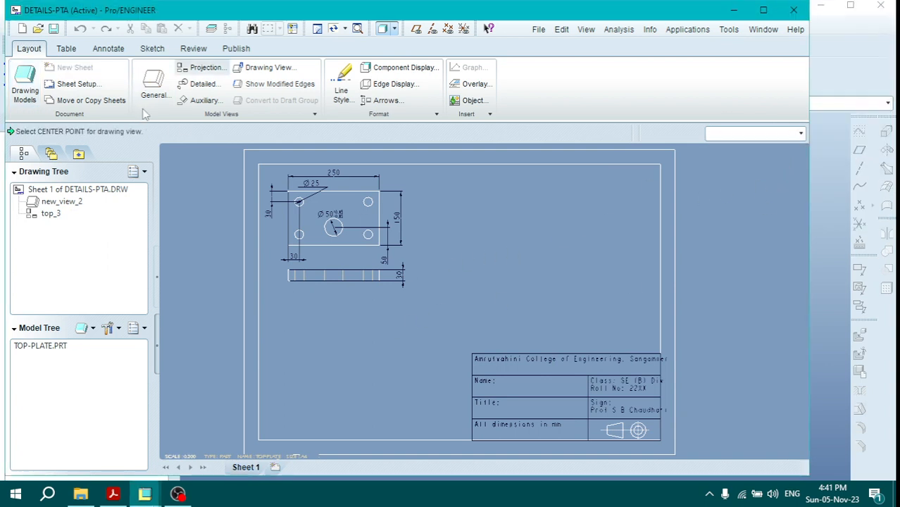
pyautogui.click(292, 337)
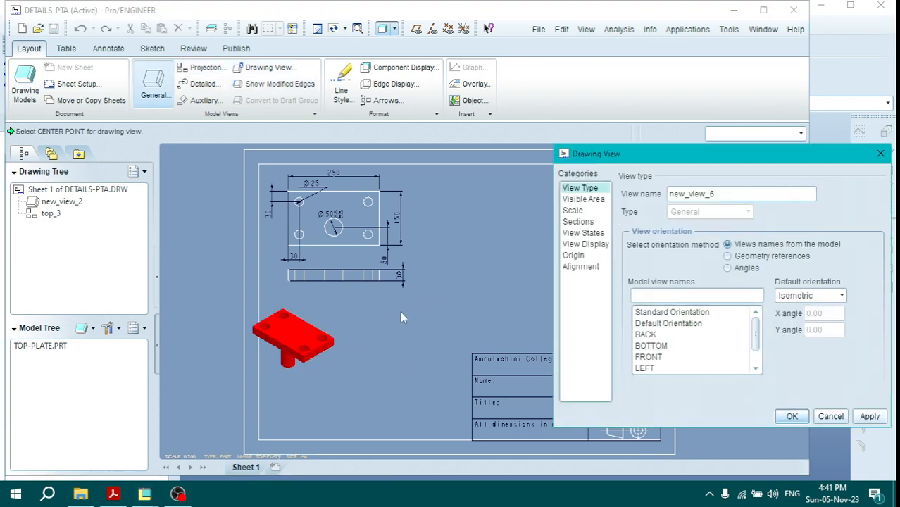
pyautogui.scroll(-2, 752, 359)
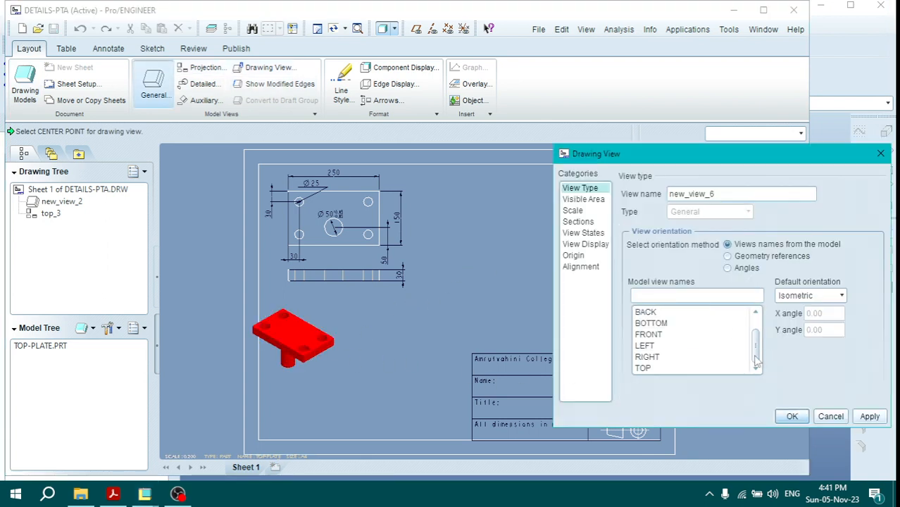
pyautogui.click(652, 335)
pyautogui.click(873, 417)
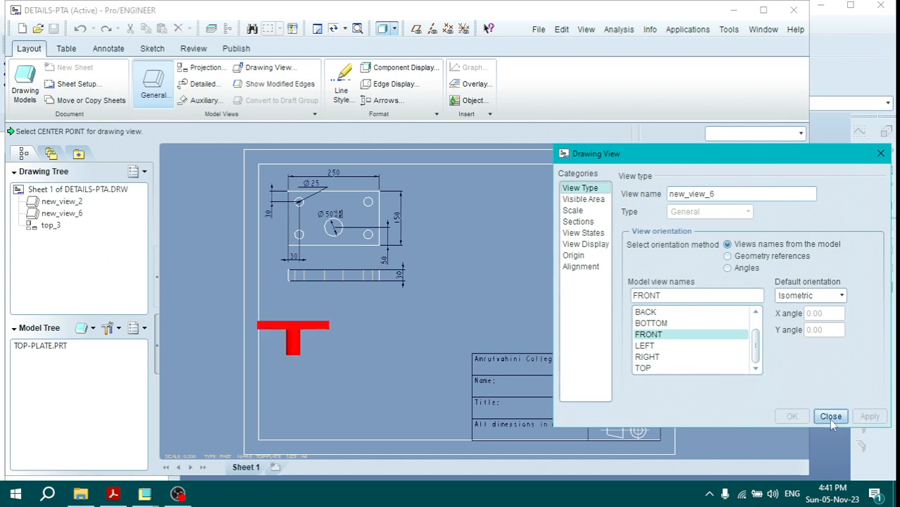
# - Set the top plate front view's display style to Hidden and move the view directly beneath the bottom plate's projected view
pyautogui.click(585, 244)
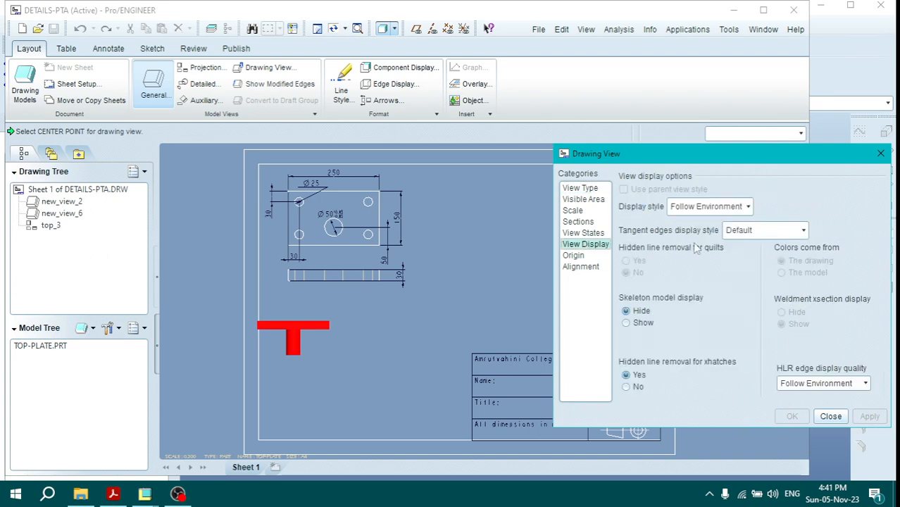
pyautogui.click(710, 206)
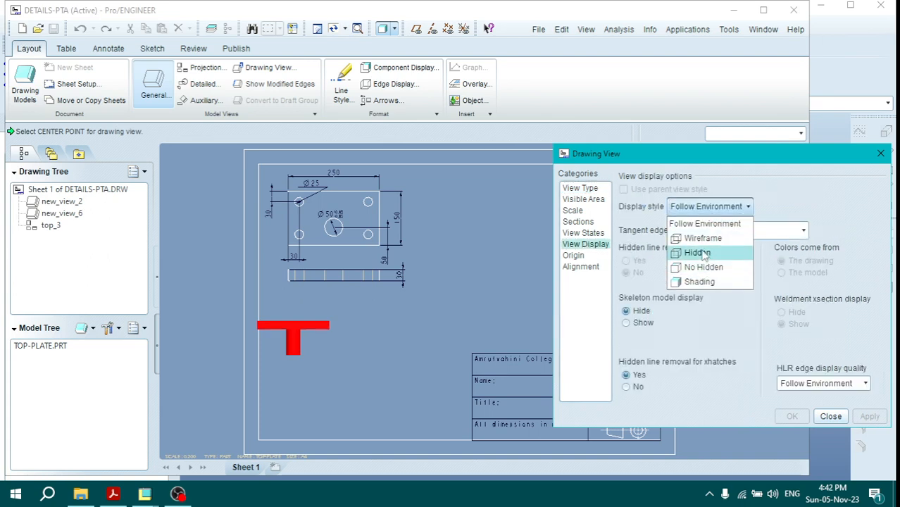
pyautogui.click(696, 253)
pyautogui.click(869, 416)
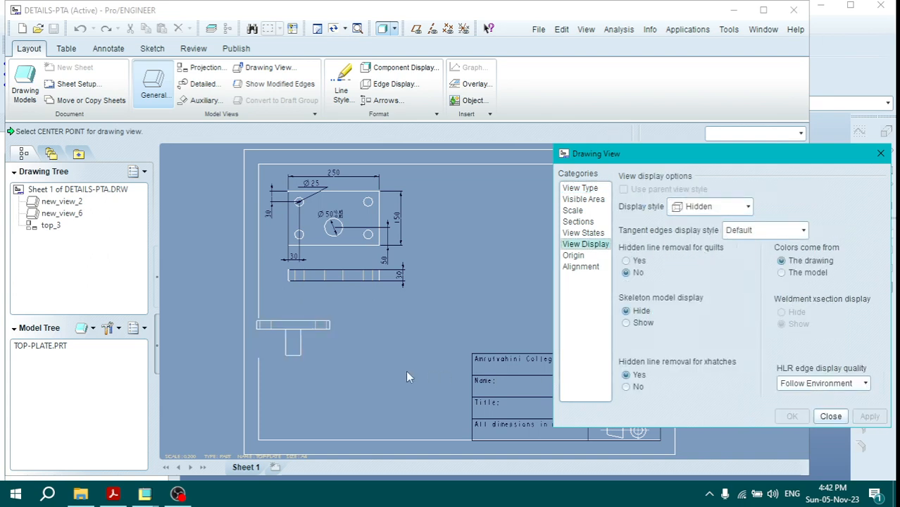
pyautogui.click(829, 416)
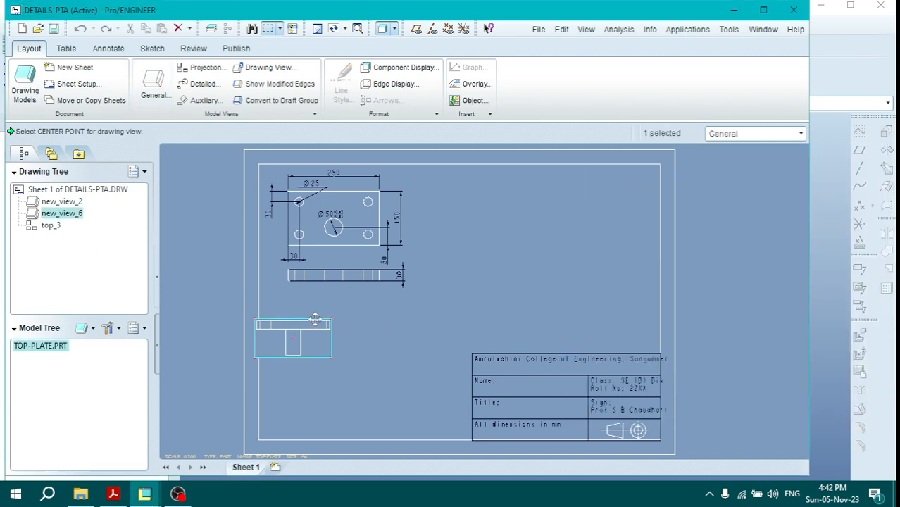
pyautogui.moveTo(315, 319); pyautogui.dragTo(352, 311)
pyautogui.click(425, 320)
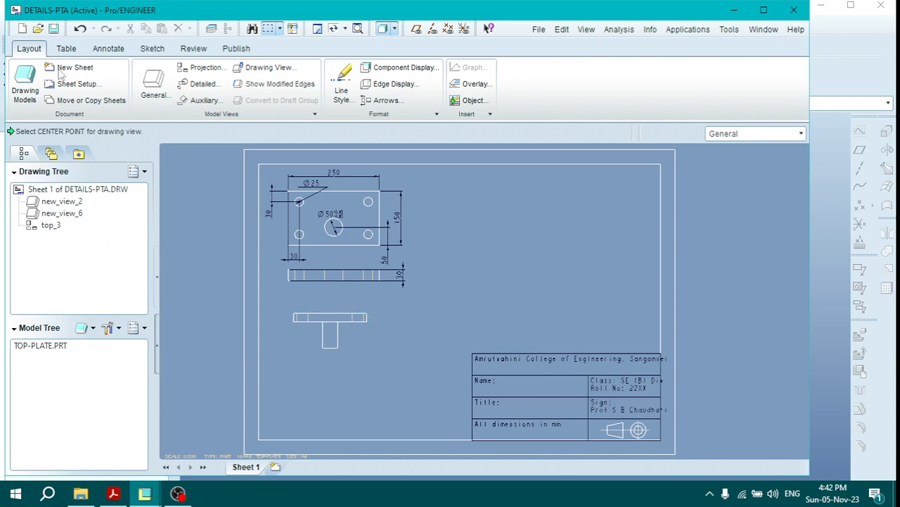
# - Place a projected view of the top plate directly below its front view
pyautogui.click(202, 67)
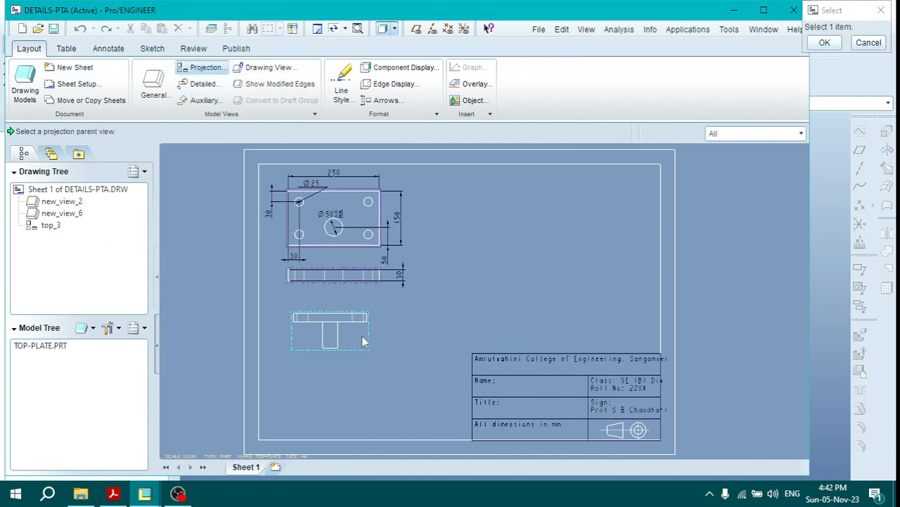
pyautogui.click(362, 342)
pyautogui.click(333, 388)
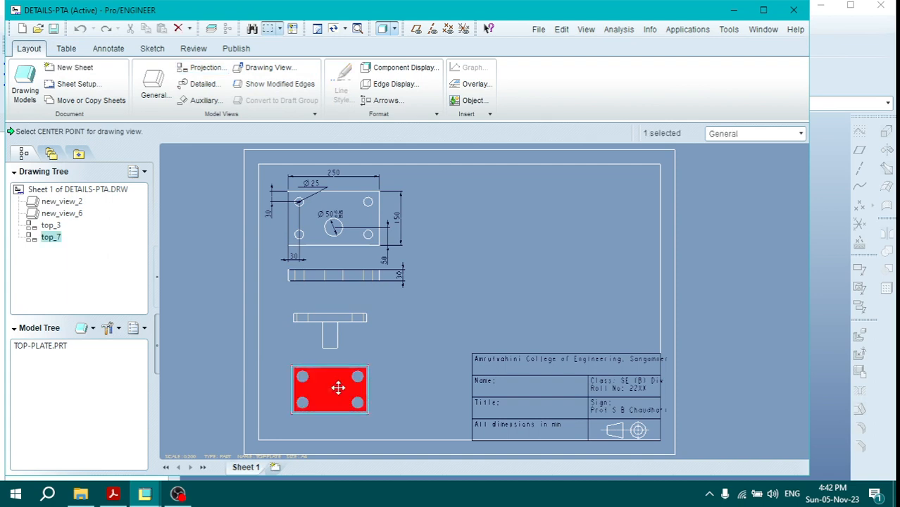
pyautogui.click(404, 380)
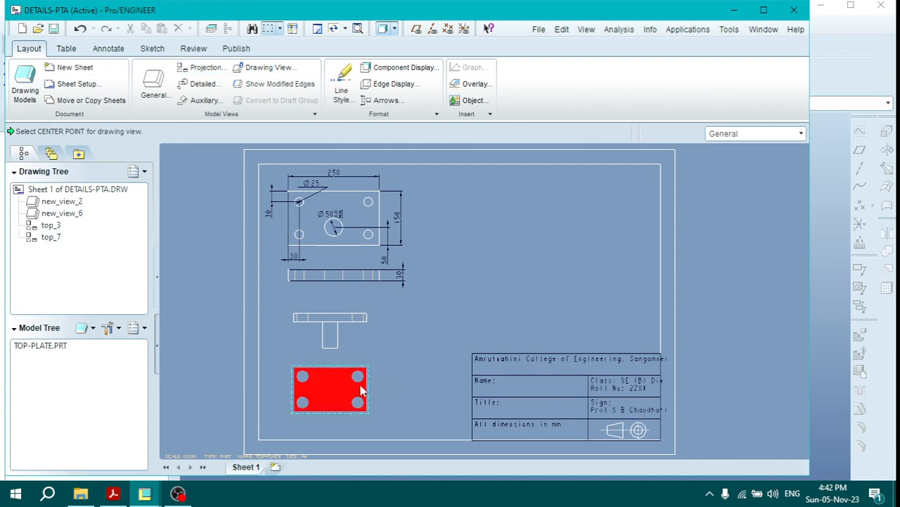
# - Set the display style of the top plate's projected view to Hidden and finish editing the view
pyautogui.scroll(2, 363, 384)
pyautogui.click(321, 370)
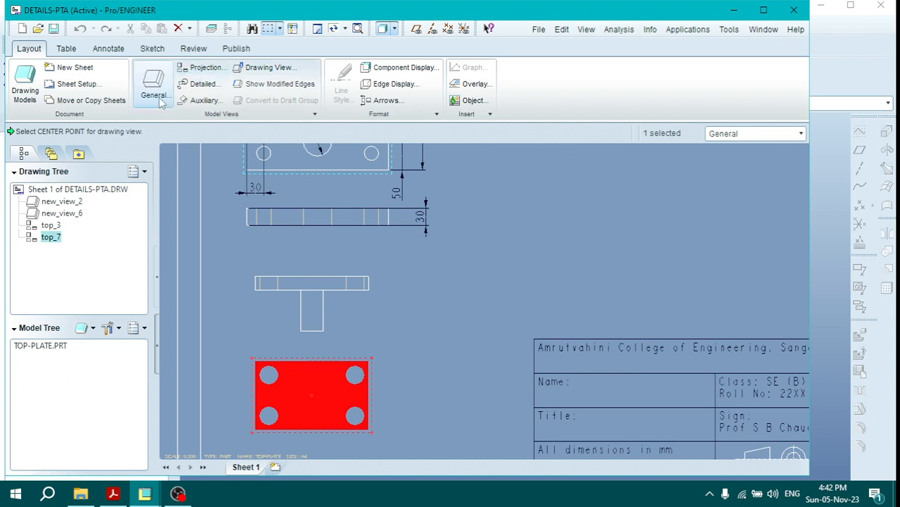
pyautogui.doubleClick(307, 375)
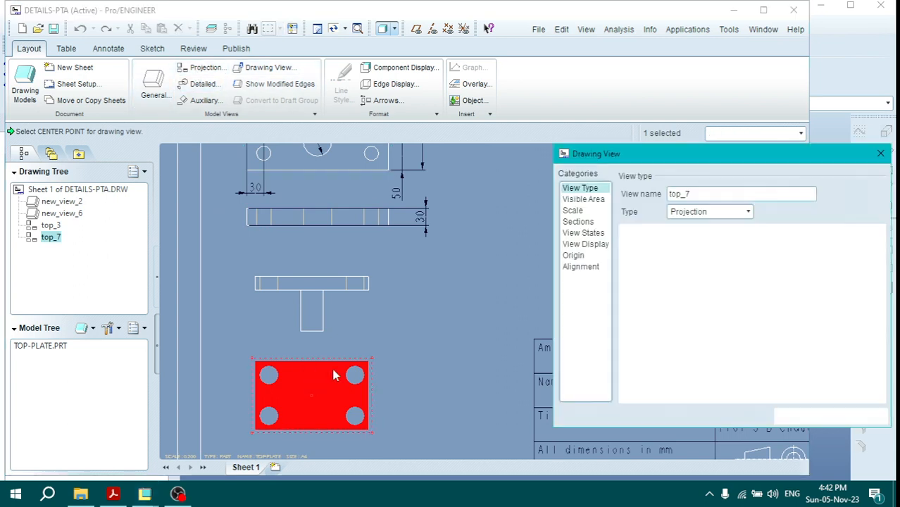
pyautogui.click(584, 244)
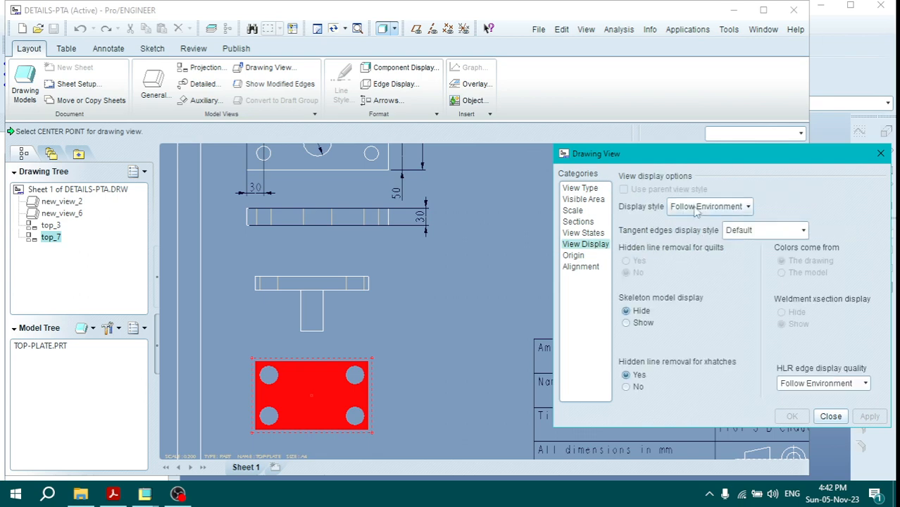
pyautogui.click(710, 206)
pyautogui.click(697, 253)
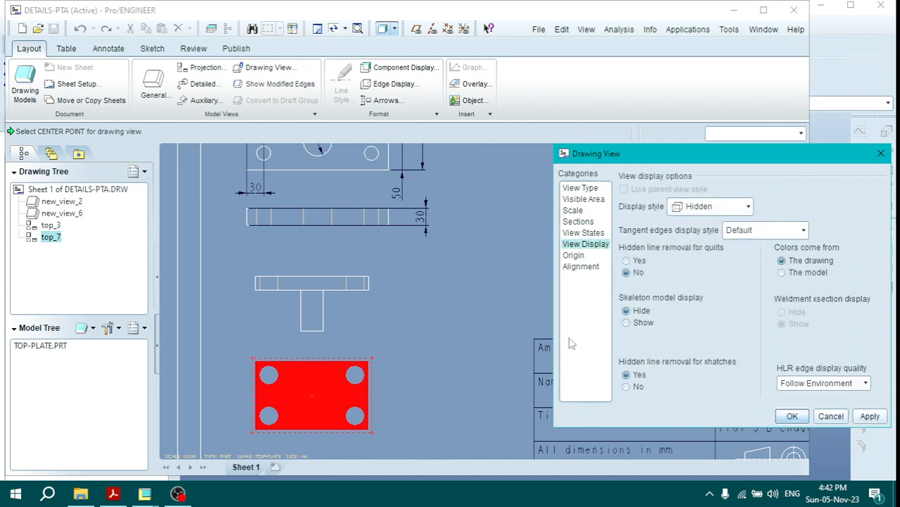
pyautogui.click(868, 416)
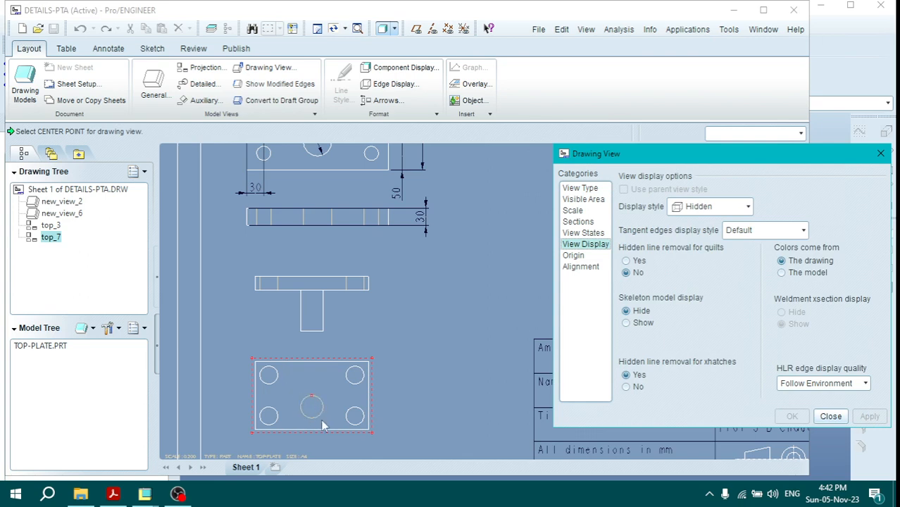
pyautogui.scroll(5, 316, 418)
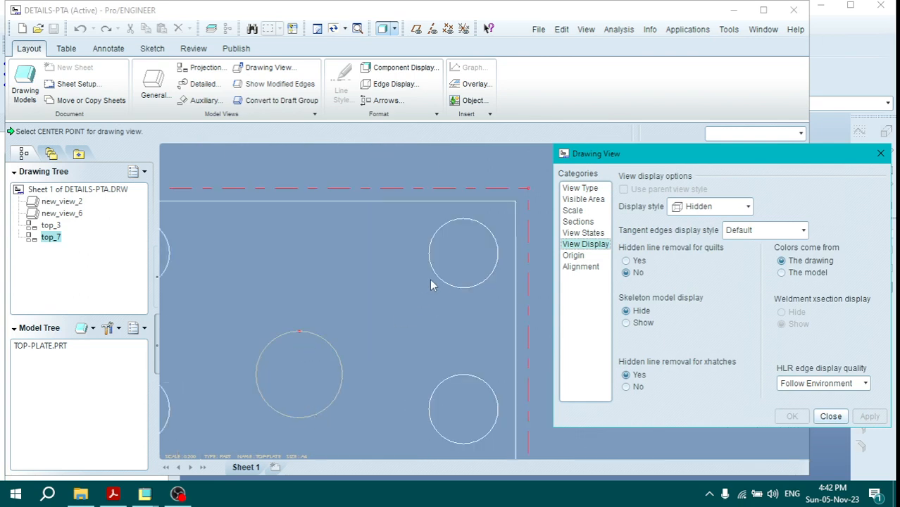
pyautogui.scroll(-5, 327, 345)
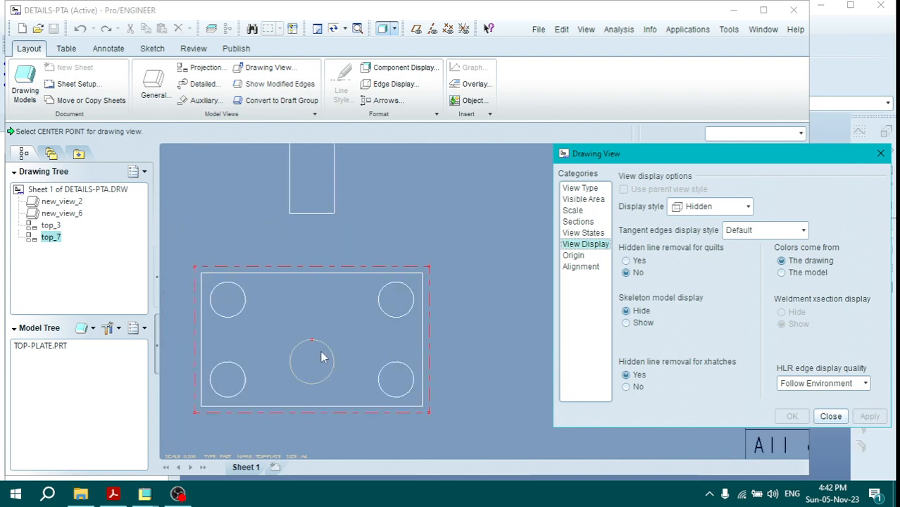
pyautogui.click(830, 416)
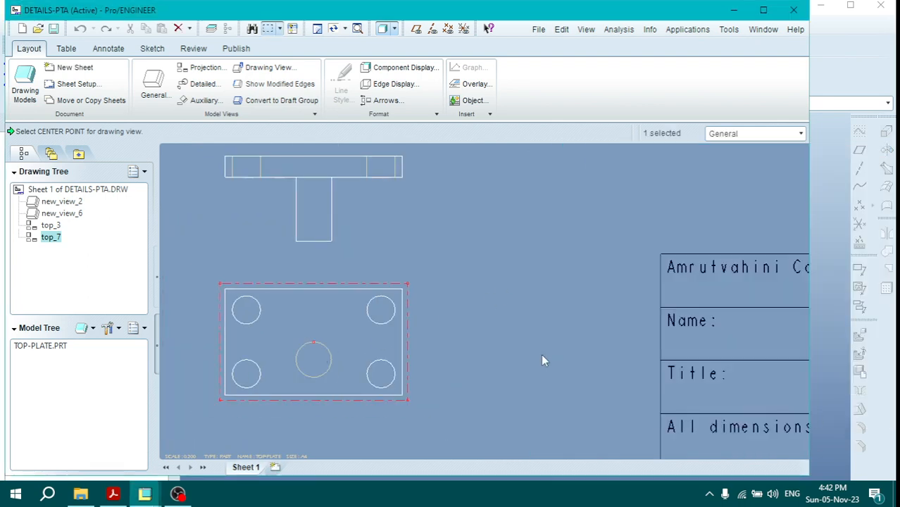
pyautogui.scroll(-4, 454, 329)
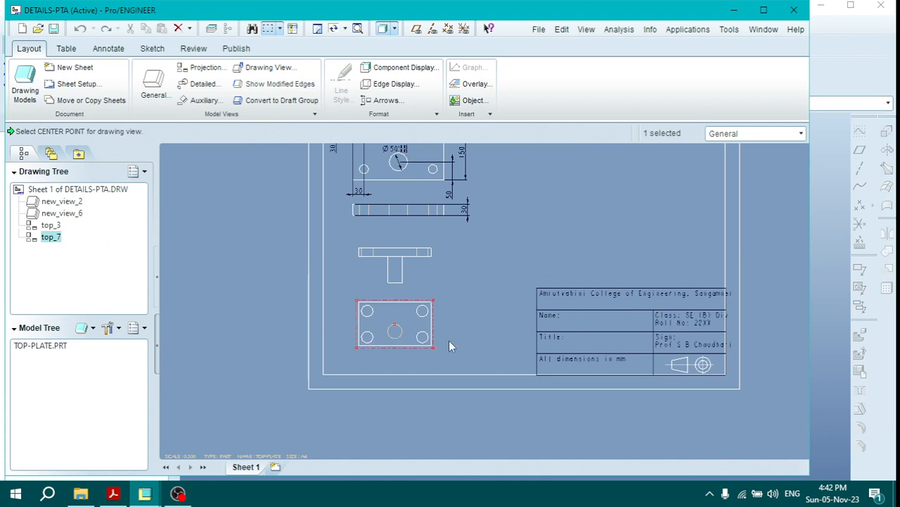
pyautogui.click(454, 343)
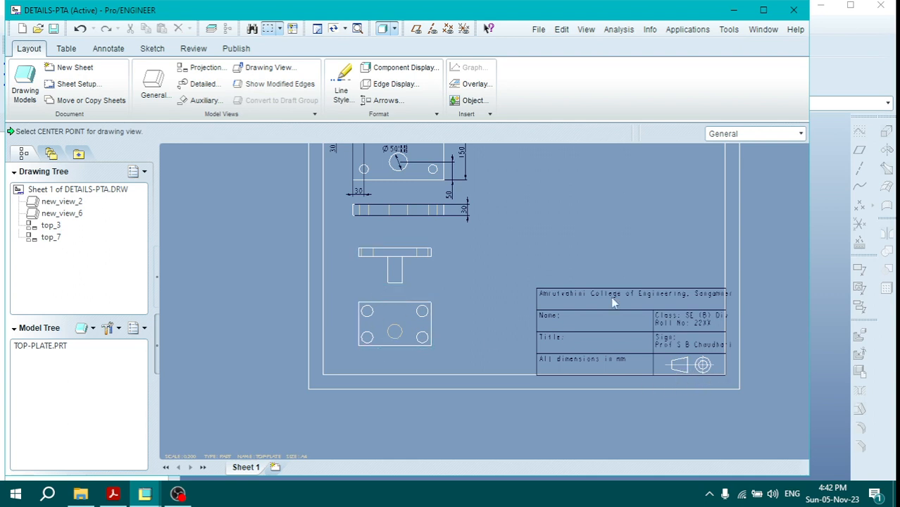
# - Set the projection_type drawing option to first_angle and close the drawing options
pyautogui.click(539, 31)
pyautogui.click(565, 302)
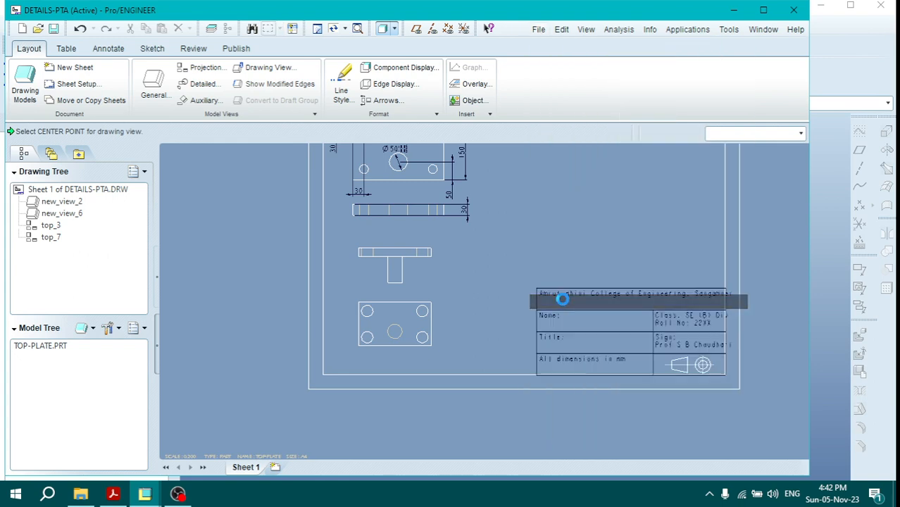
pyautogui.write('projection_type')
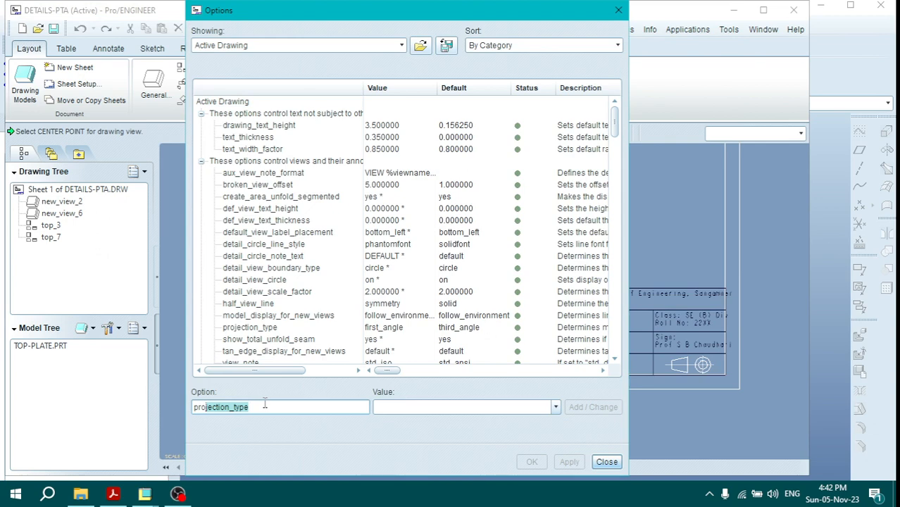
pyautogui.press('Return')
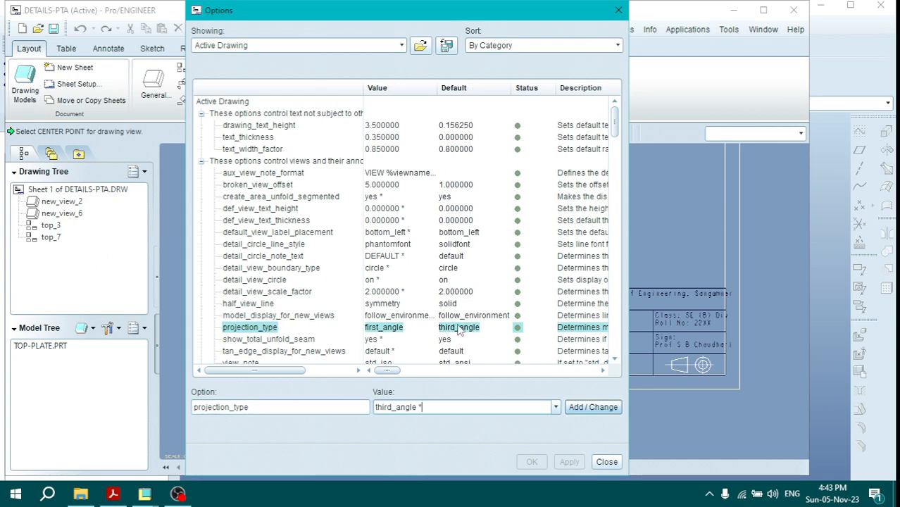
pyautogui.click(555, 407)
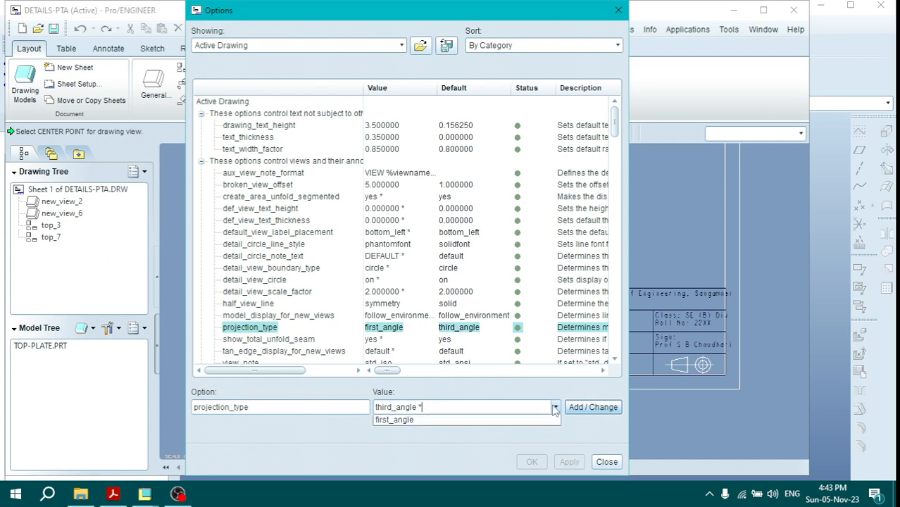
pyautogui.click(470, 431)
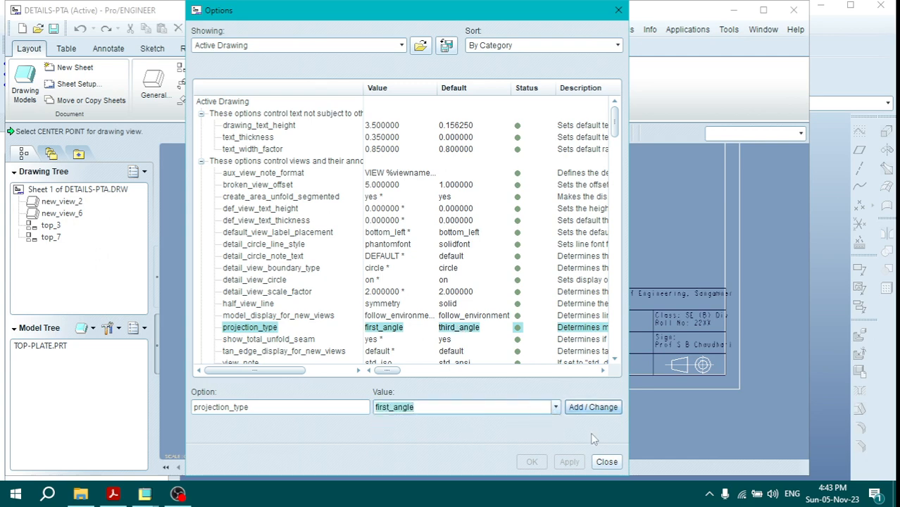
pyautogui.click(593, 406)
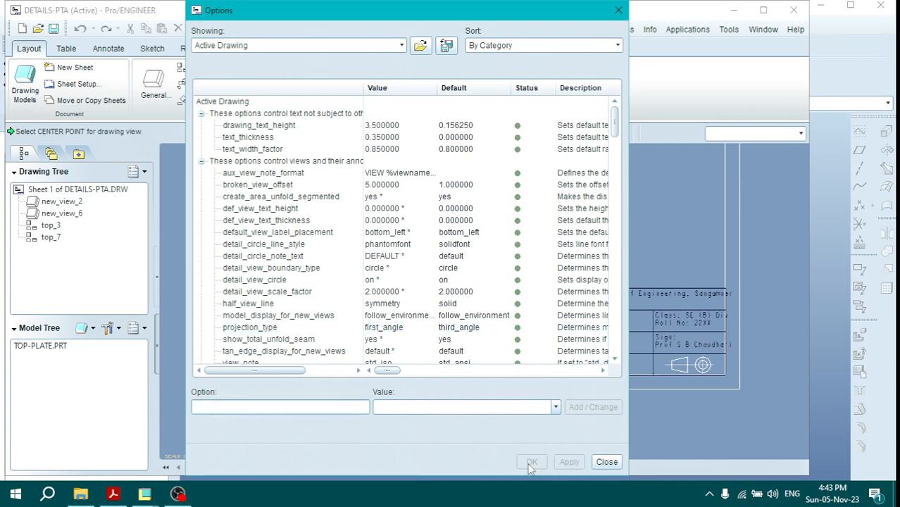
pyautogui.click(601, 462)
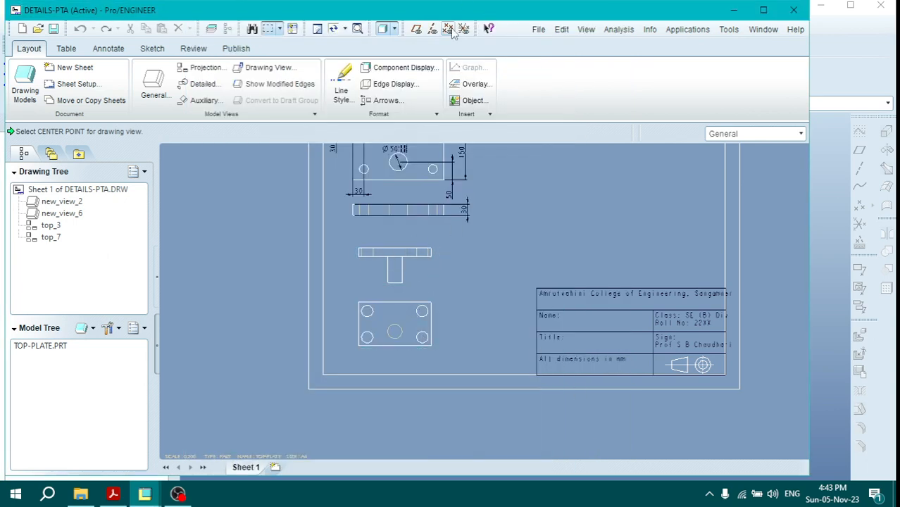
# - Show the 25, Ø50, 90 and Ø40 model dimensions on the top plate's front and projected views
pyautogui.scroll(-2, 472, 305)
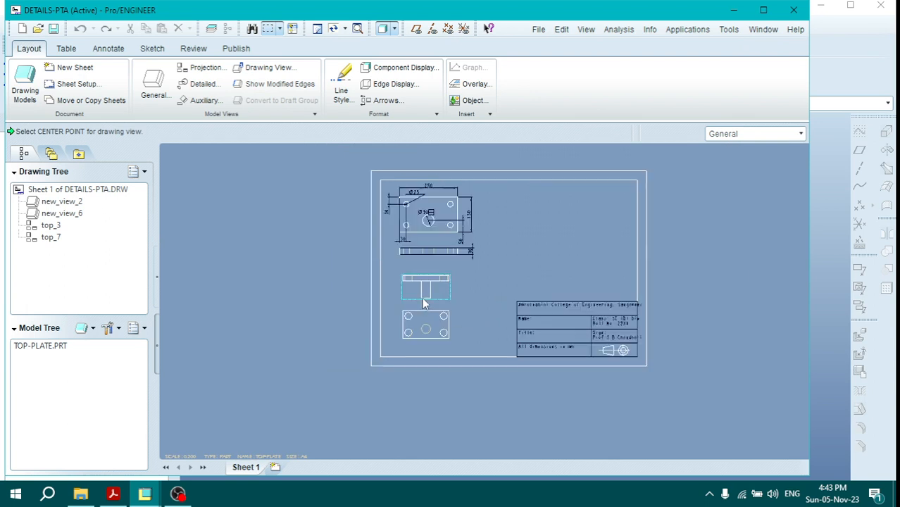
pyautogui.scroll(2, 422, 297)
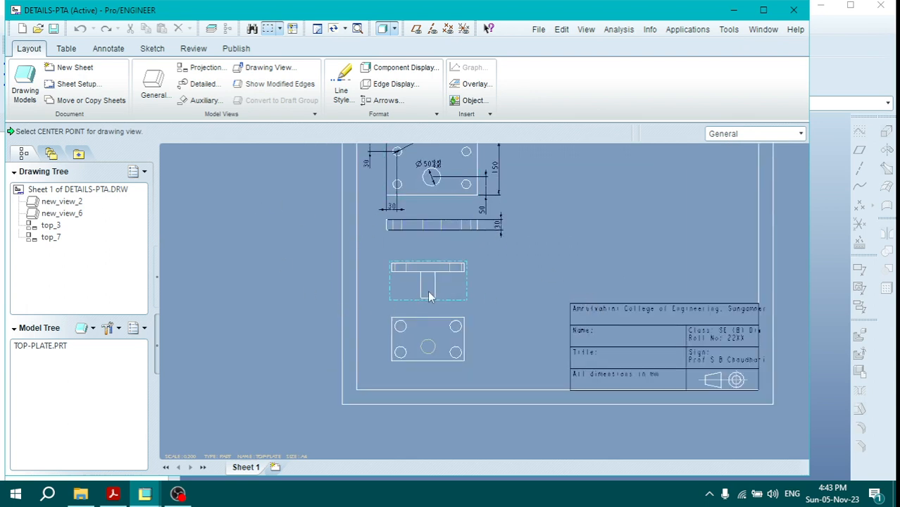
pyautogui.click(108, 47)
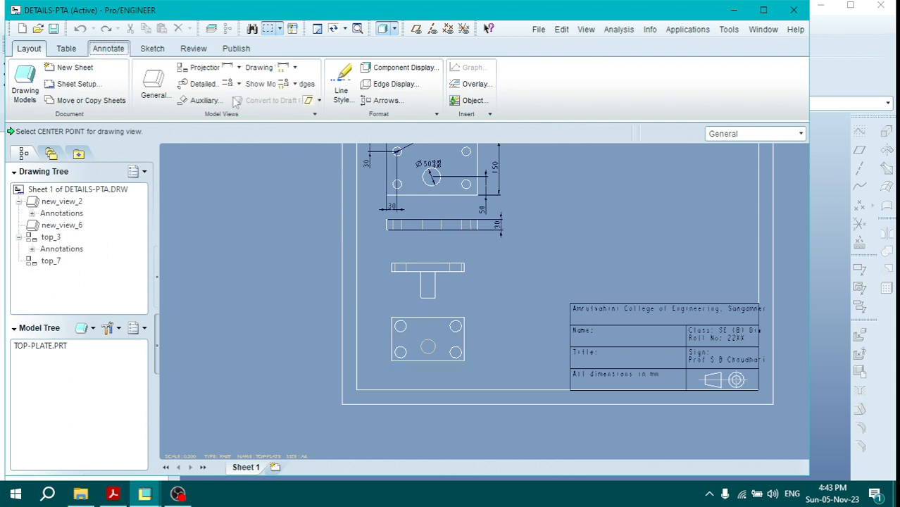
pyautogui.click(443, 276)
pyautogui.keyDown('ctrl'); pyautogui.click(442, 342); pyautogui.keyUp('ctrl')
pyautogui.click(196, 83)
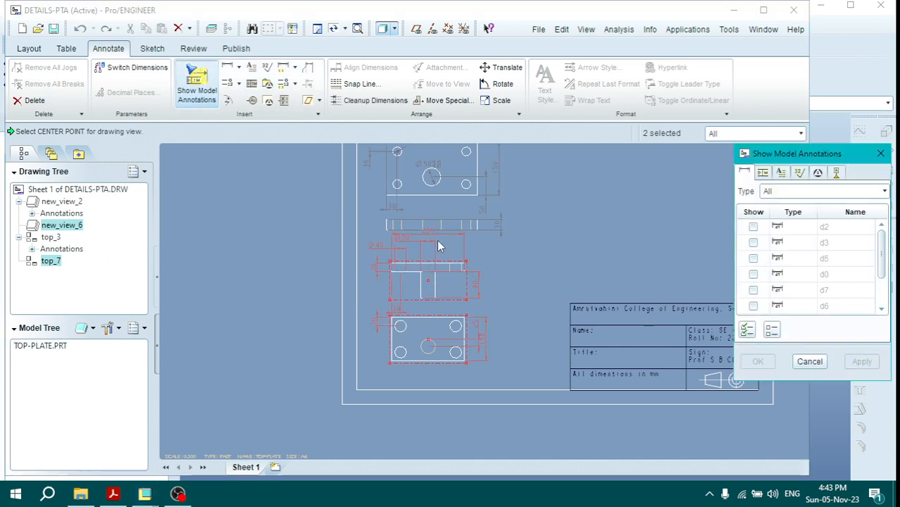
pyautogui.click(478, 330)
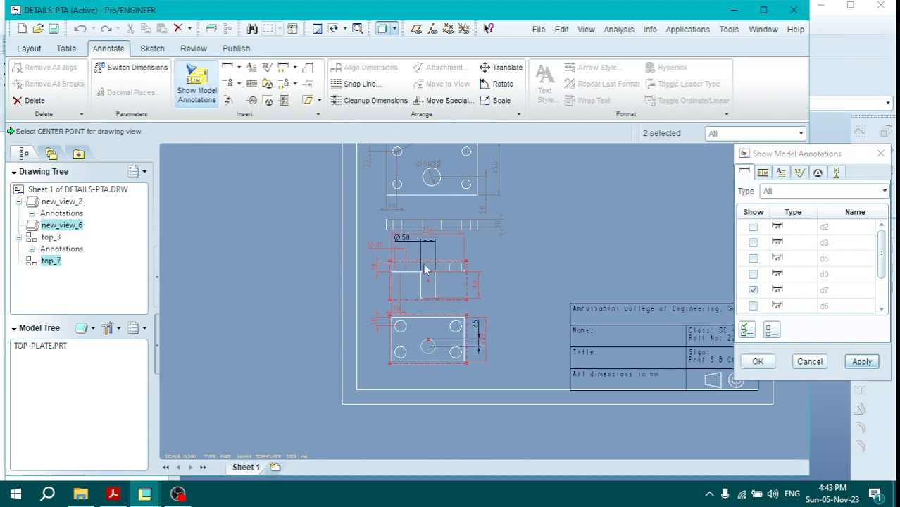
pyautogui.click(476, 290)
pyautogui.click(376, 245)
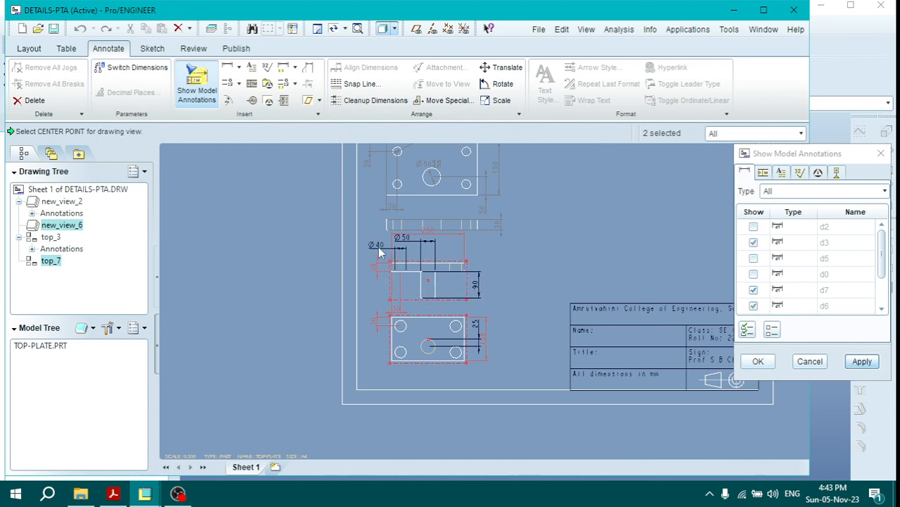
pyautogui.middleClick(547, 258)
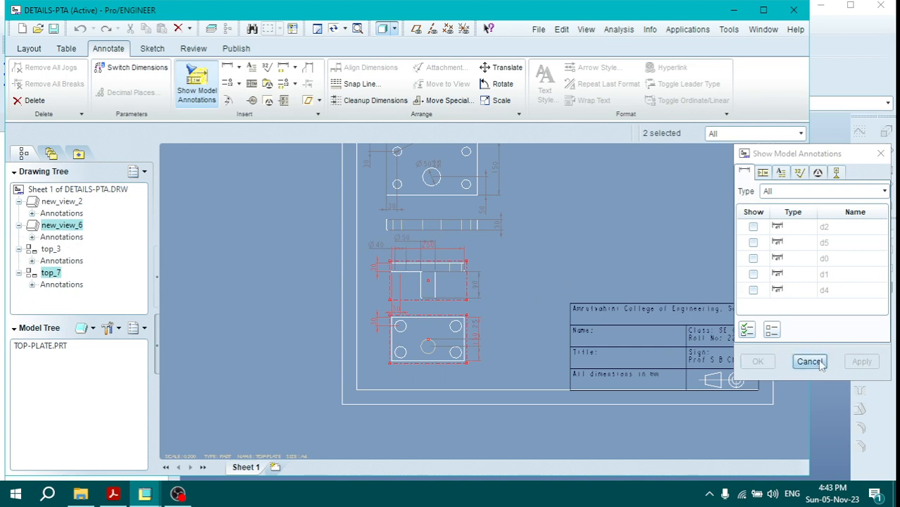
pyautogui.middleClick(564, 265)
pyautogui.scroll(-2, 565, 264)
pyautogui.scroll(1, 658, 207)
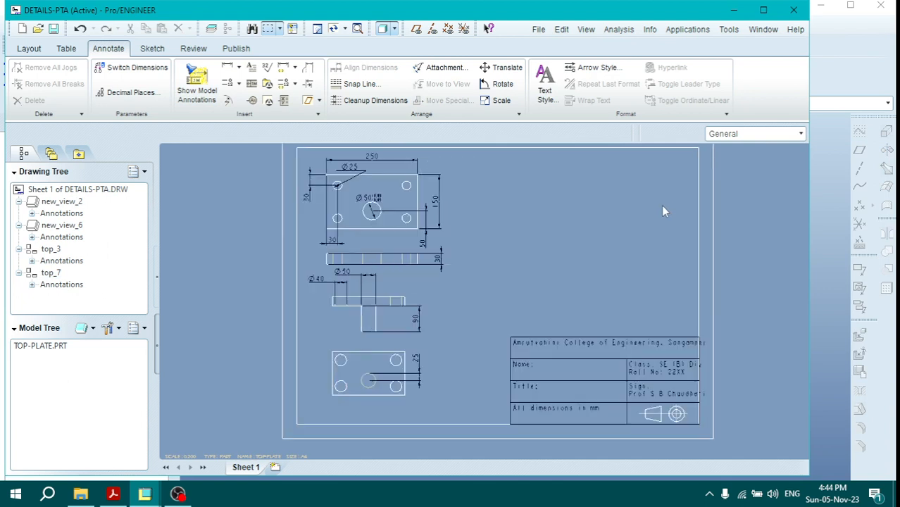
# - Set GUIDE-PILLAR as the current drawing model
pyautogui.click(27, 47)
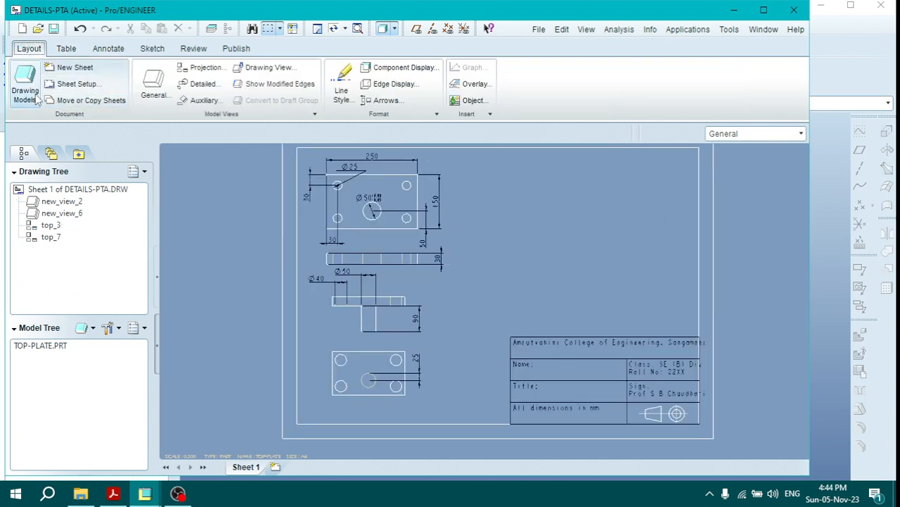
pyautogui.click(36, 100)
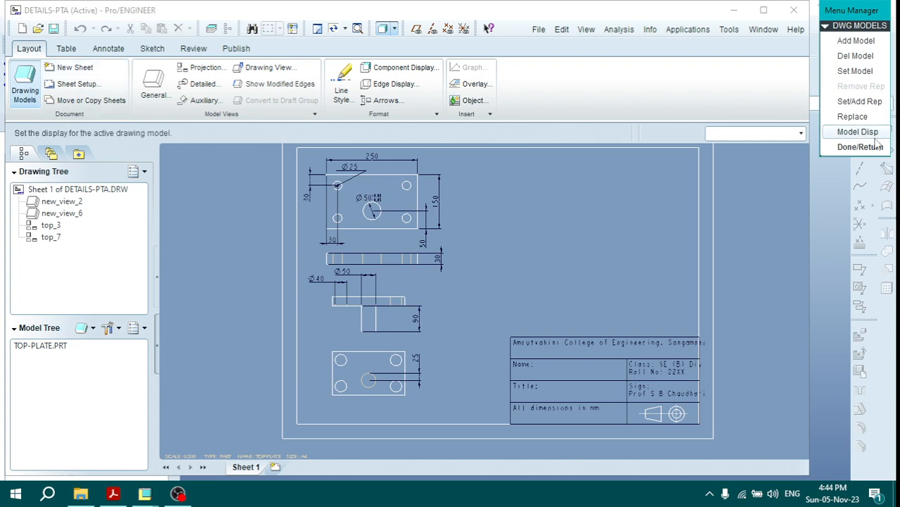
pyautogui.click(859, 75)
pyautogui.click(863, 192)
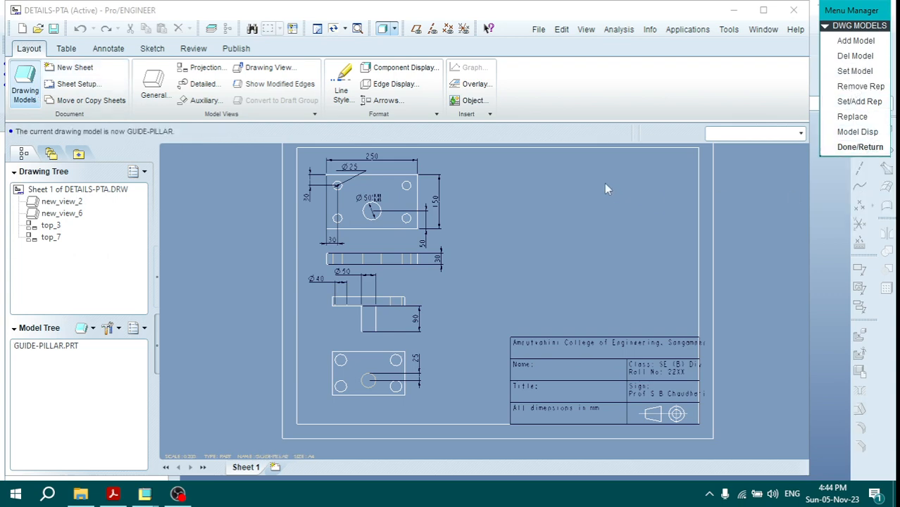
# - Insert a general view of the guide pillar beside the bottom plate's front view, using the FRONT orientation
pyautogui.click(153, 83)
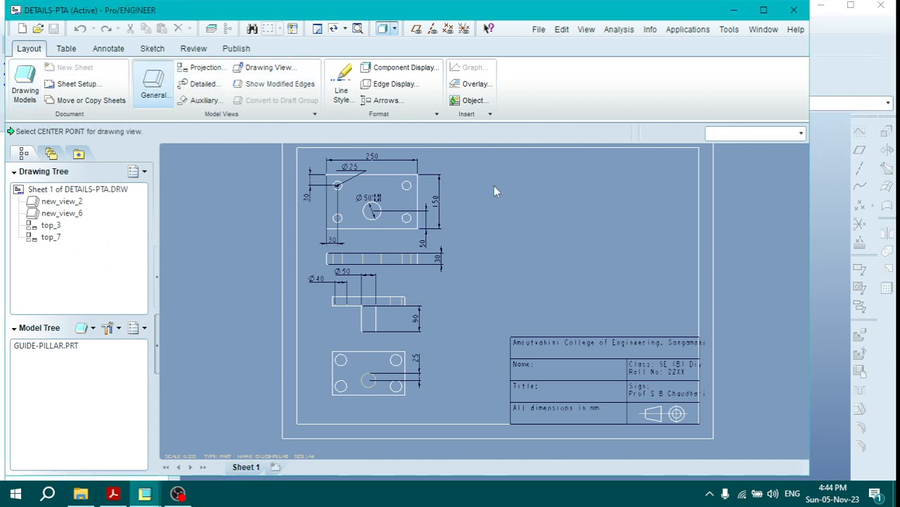
pyautogui.click(492, 186)
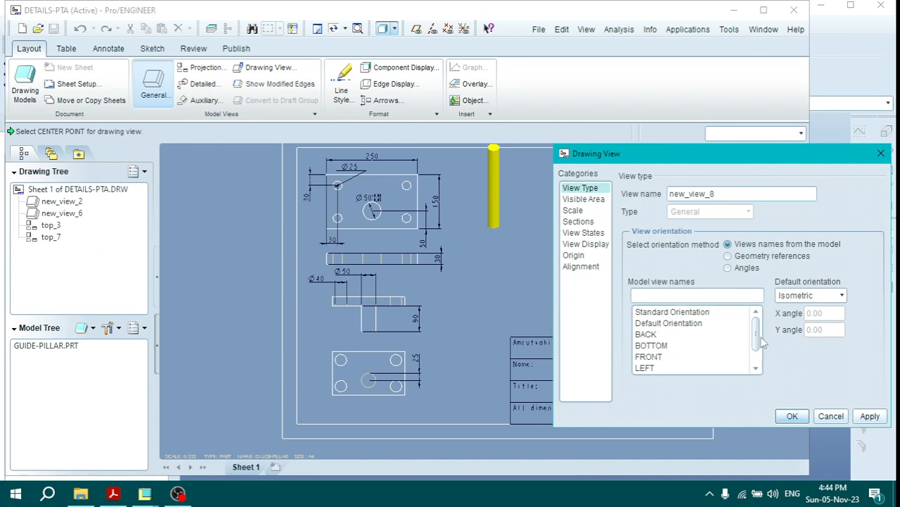
pyautogui.moveTo(756, 336); pyautogui.dragTo(760, 344)
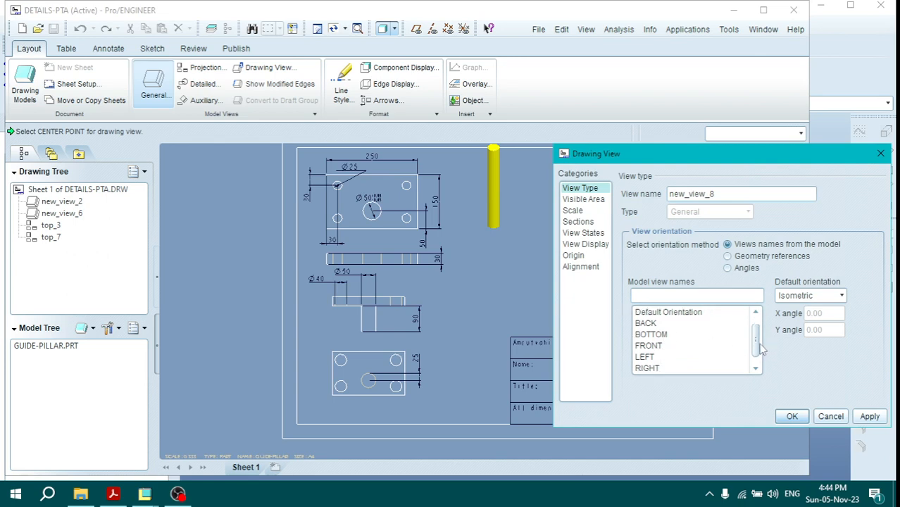
pyautogui.click(656, 347)
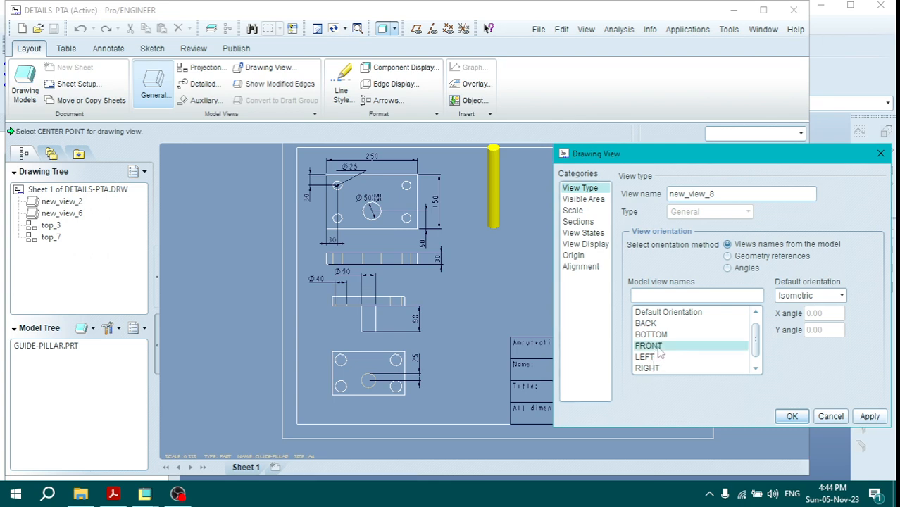
pyautogui.click(868, 416)
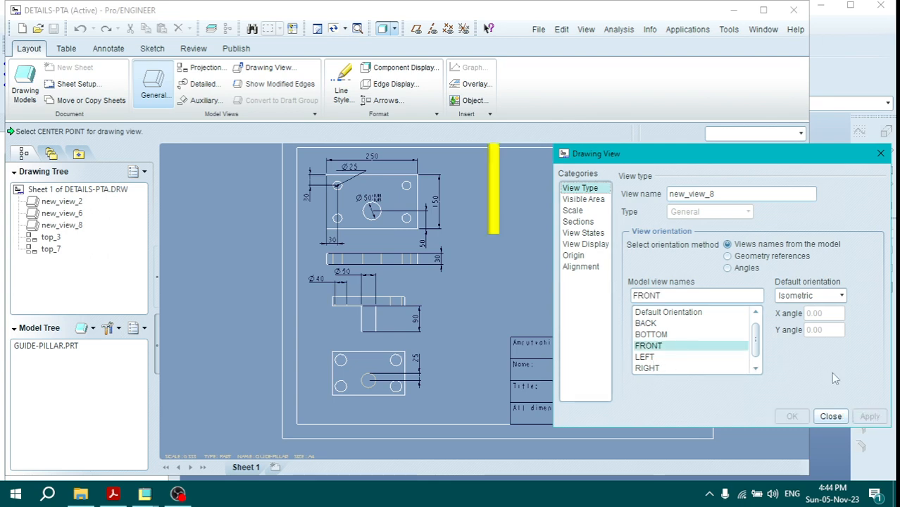
# - Set the display style of the guide pillar's front view to Hidden, keep the tangent edges style at Default, and finish editing the view
pyautogui.click(590, 233)
pyautogui.click(586, 244)
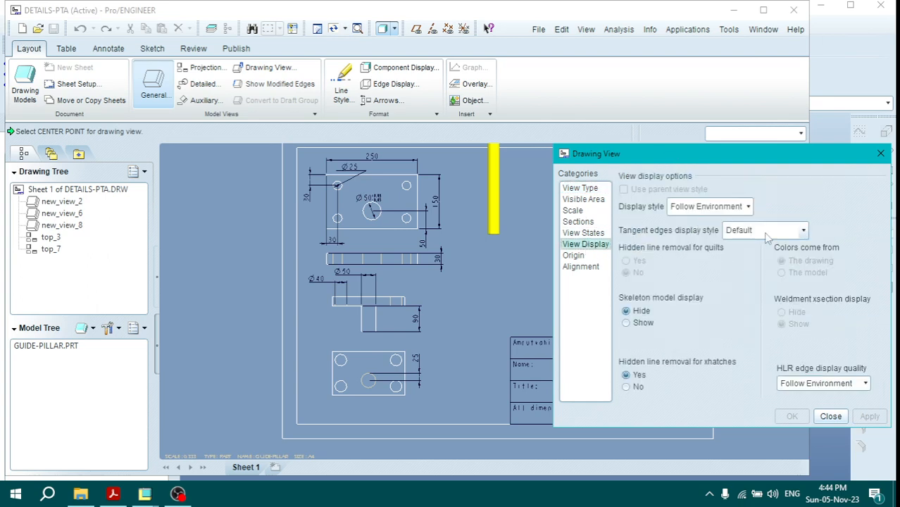
pyautogui.click(752, 233)
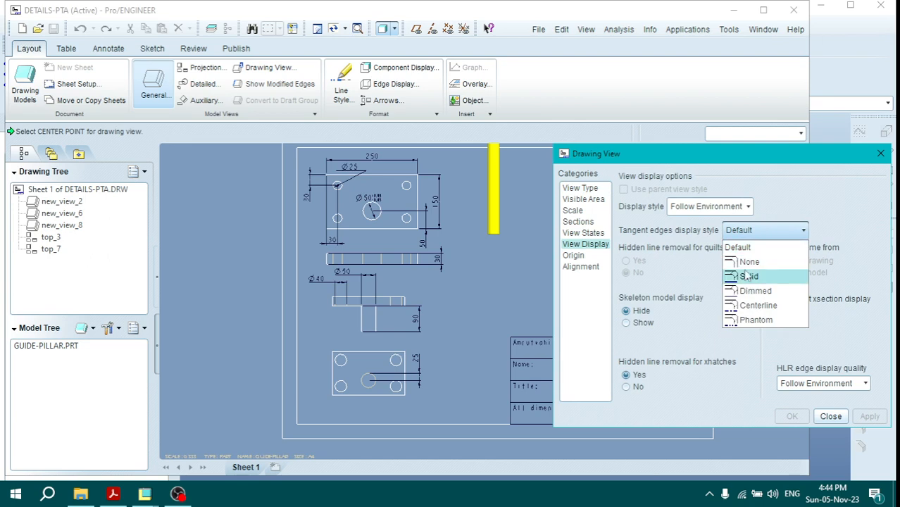
pyautogui.click(740, 246)
pyautogui.click(711, 211)
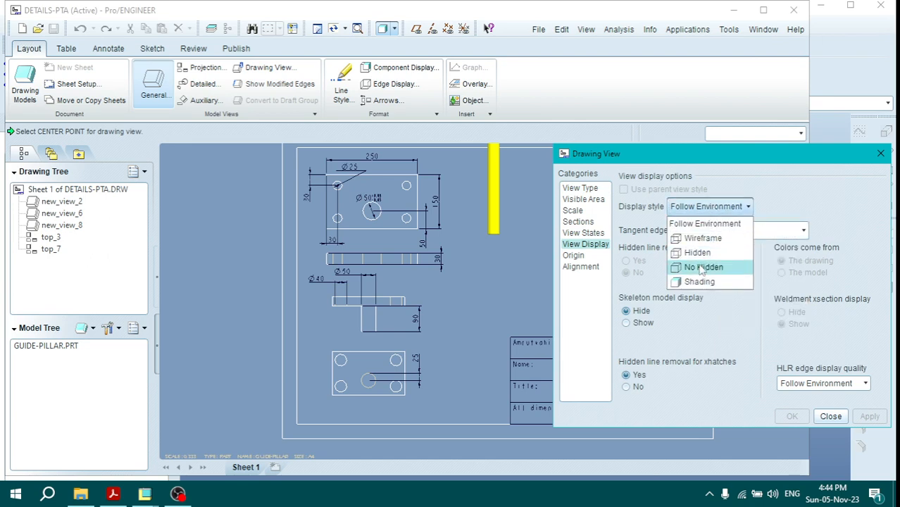
pyautogui.click(704, 249)
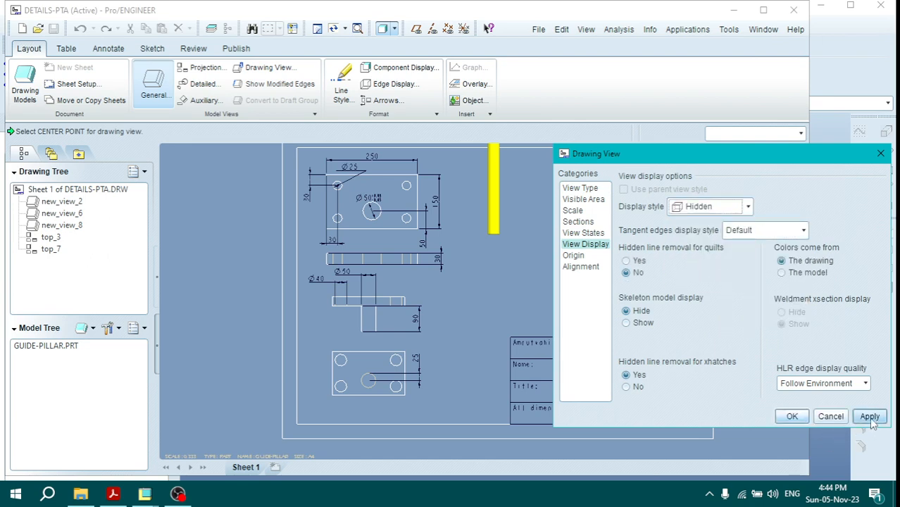
pyautogui.click(870, 417)
pyautogui.click(830, 417)
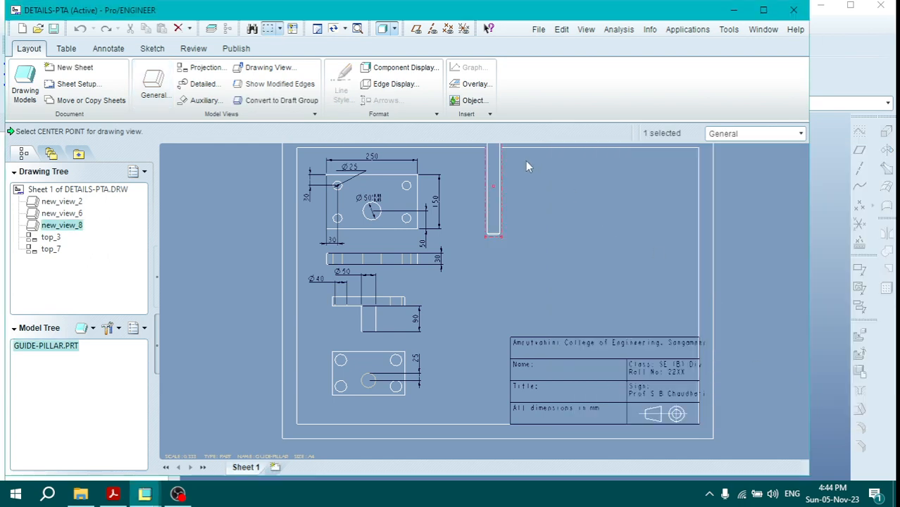
# - Move the guide pillar's front view down inside the sheet border and place its projected view directly below
pyautogui.scroll(-2, 525, 161)
pyautogui.moveTo(504, 164)
pyautogui.mouseDown()
pyautogui.moveTo(503, 186)
pyautogui.moveTo(511, 182)
pyautogui.mouseUp()
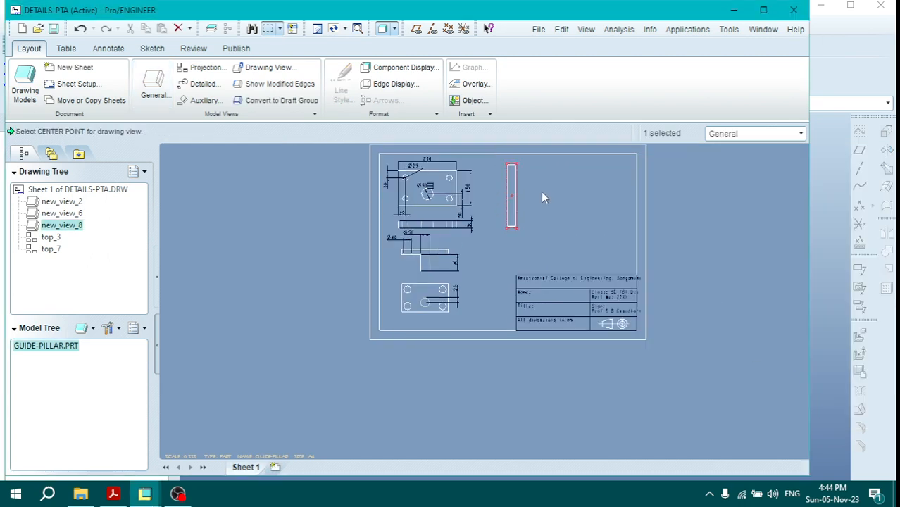
pyautogui.scroll(3, 541, 191)
pyautogui.scroll(-2, 534, 178)
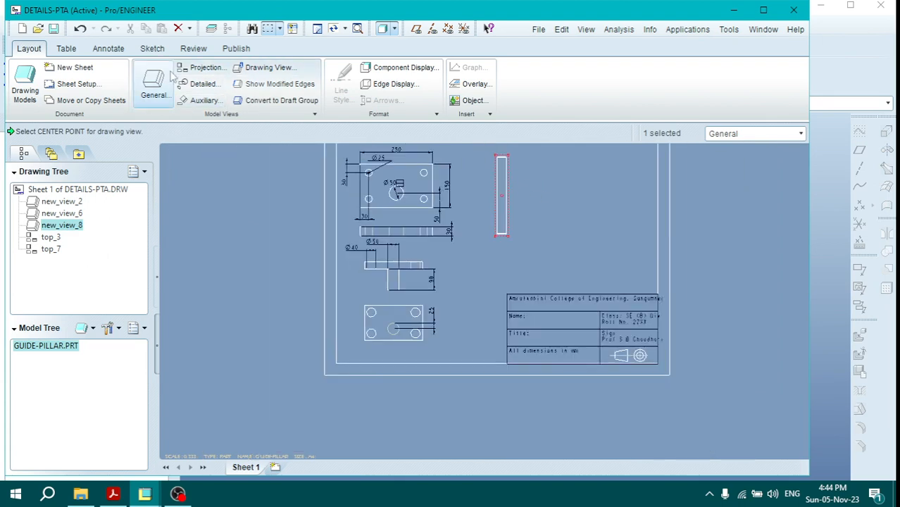
pyautogui.click(201, 67)
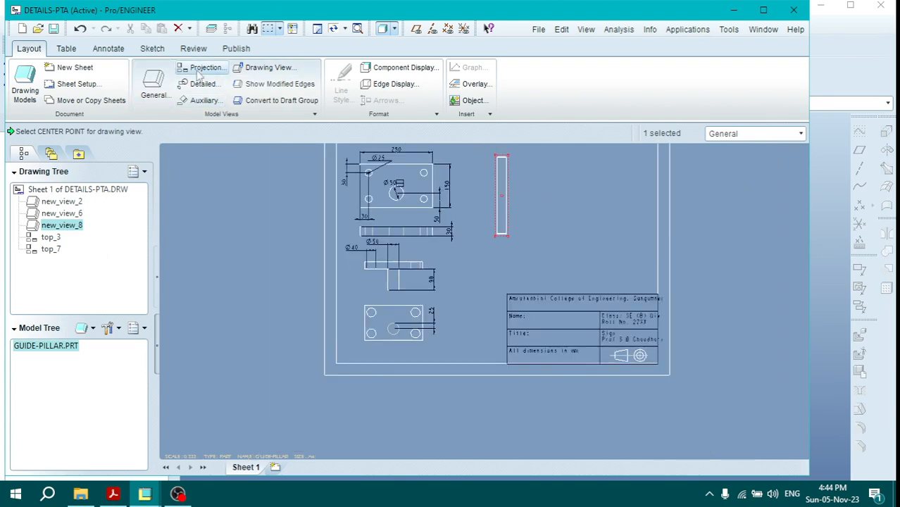
pyautogui.click(502, 259)
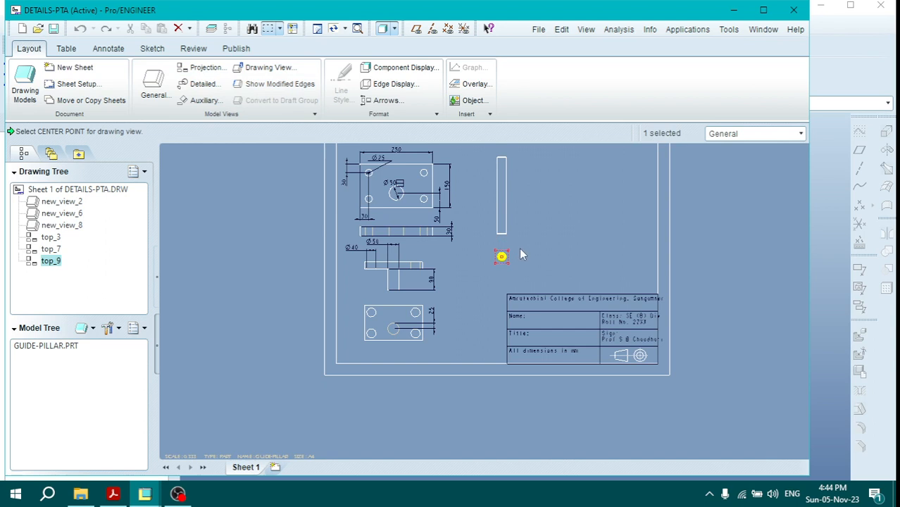
# - Set the display style of the guide pillar's projected view to Hidden and finish editing the view
pyautogui.scroll(2, 500, 255)
pyautogui.doubleClick(490, 261)
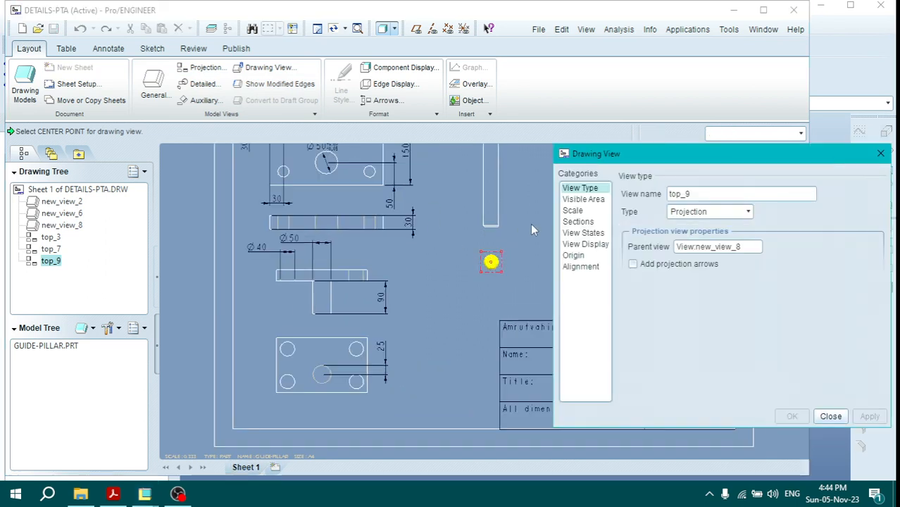
pyautogui.click(591, 244)
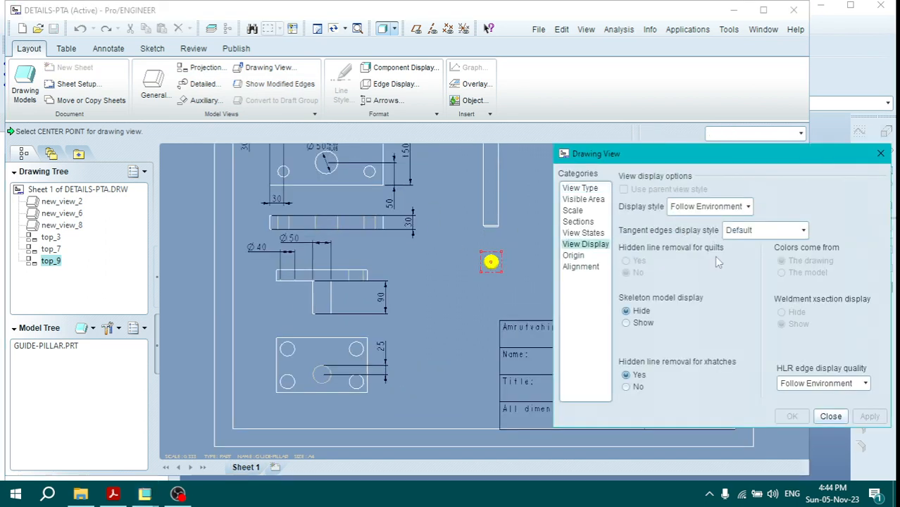
pyautogui.click(709, 207)
pyautogui.click(718, 257)
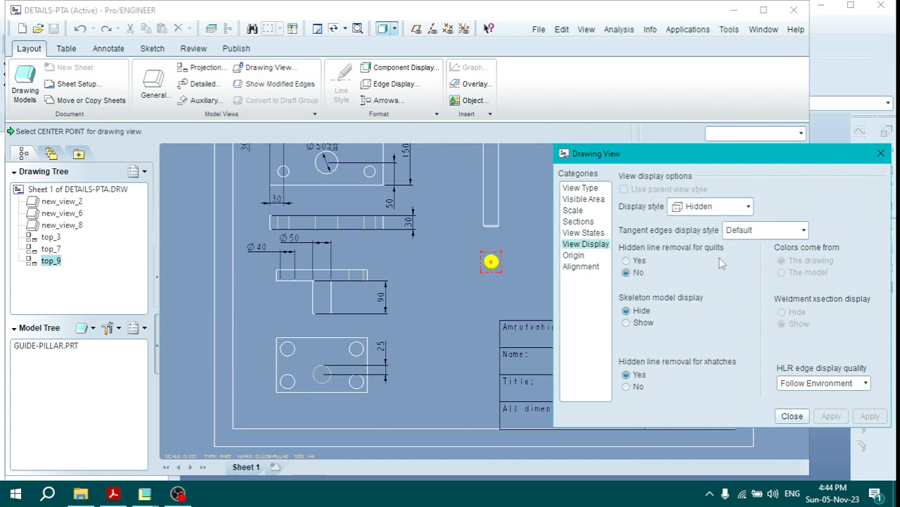
pyautogui.click(869, 416)
pyautogui.click(829, 416)
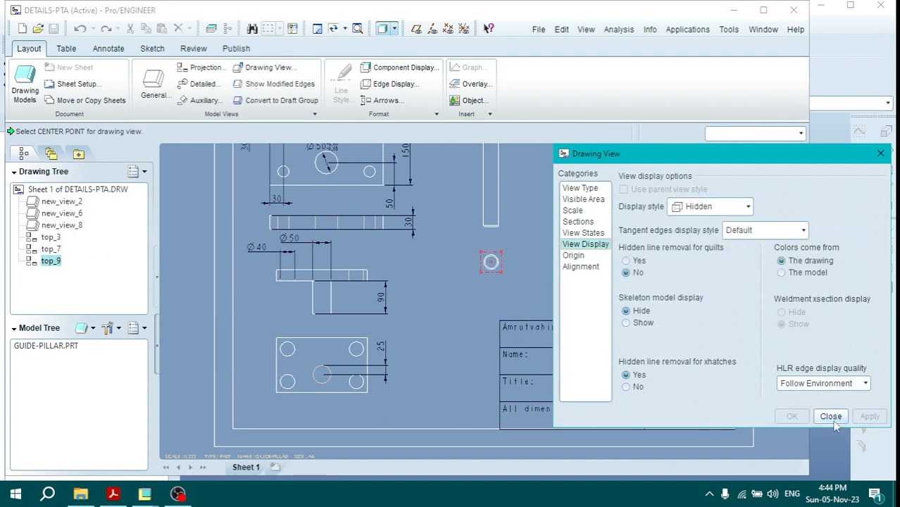
# - Show the 200 length, 2x45° chamfer and Ø25 model dimensions on the guide pillar's two views
pyautogui.scroll(-3, 529, 239)
pyautogui.keyDown('ctrl'); pyautogui.click(512, 198); pyautogui.keyUp('ctrl')
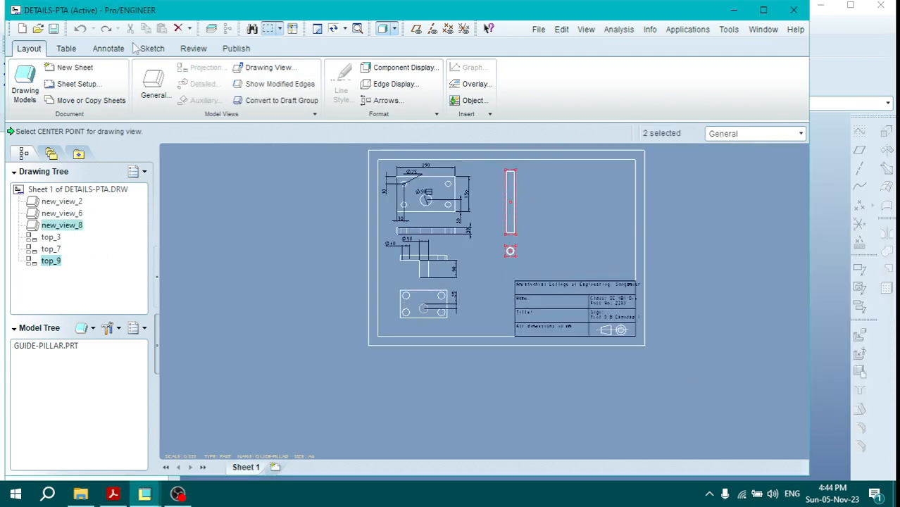
pyautogui.click(111, 48)
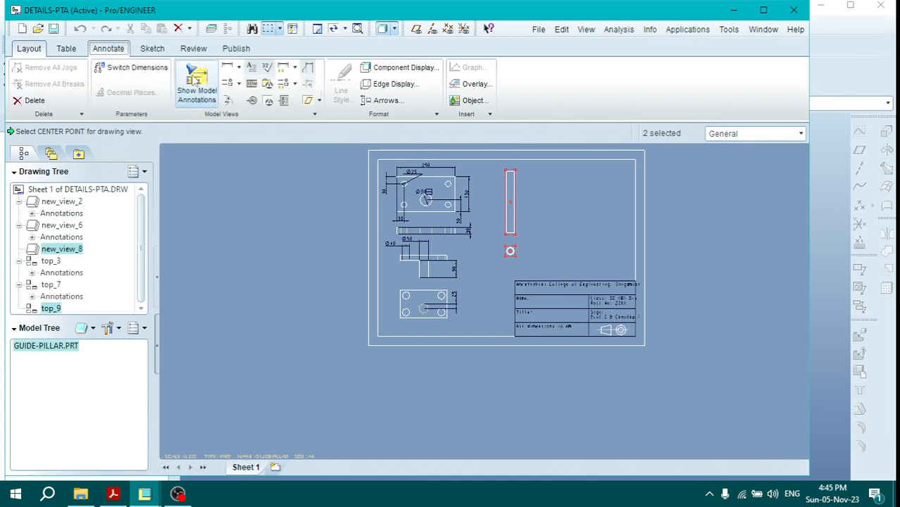
pyautogui.click(197, 81)
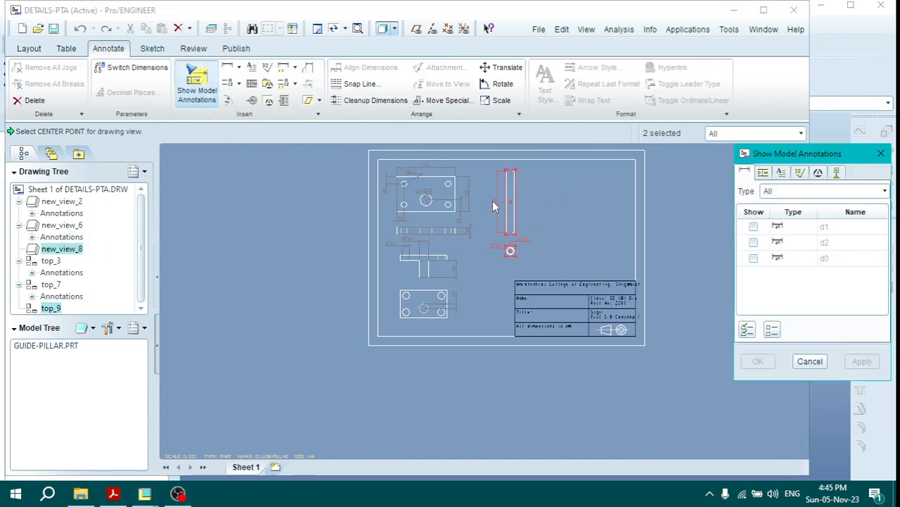
pyautogui.click(493, 201)
pyautogui.scroll(3, 513, 197)
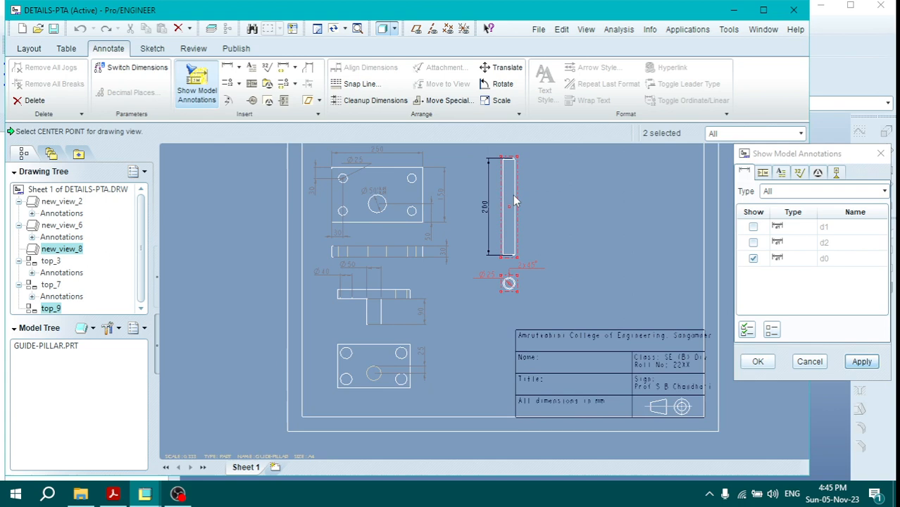
pyautogui.click(530, 268)
pyautogui.click(480, 278)
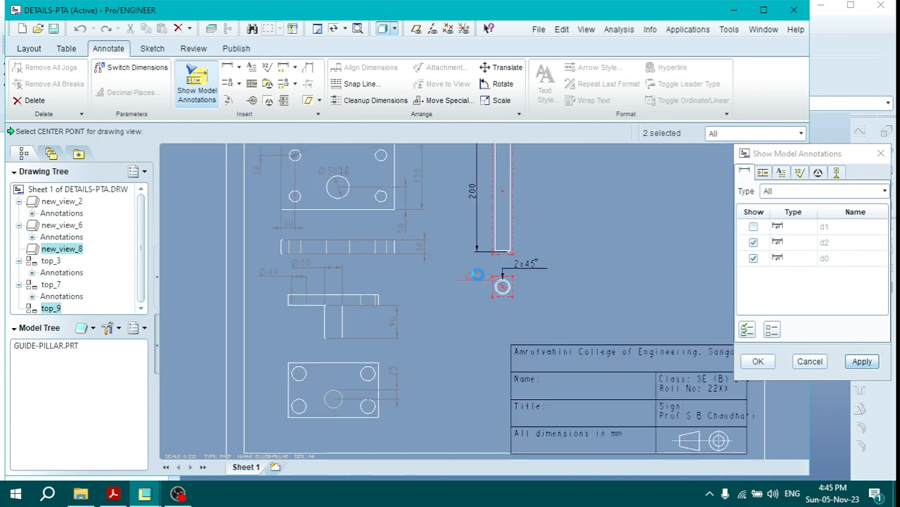
pyautogui.middleClick(601, 236)
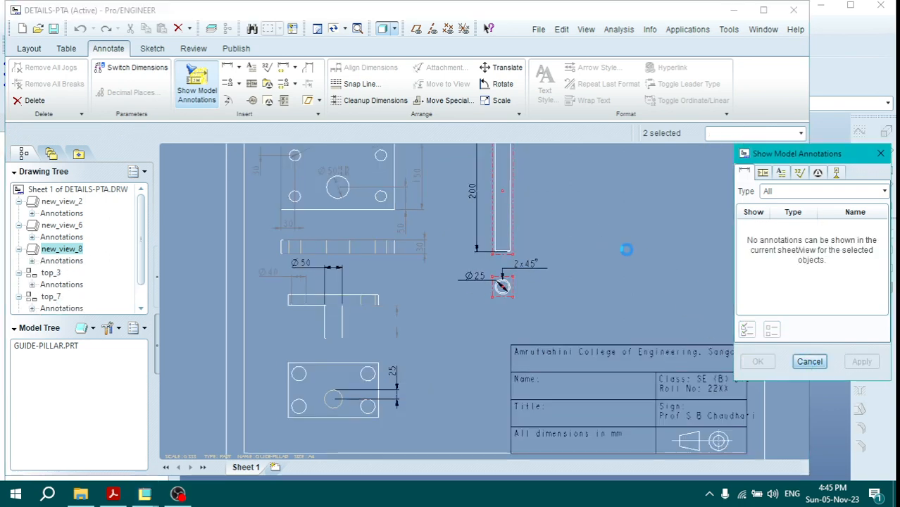
# - Add guide-bush.prt to the drawing's models
pyautogui.scroll(-1, 618, 193)
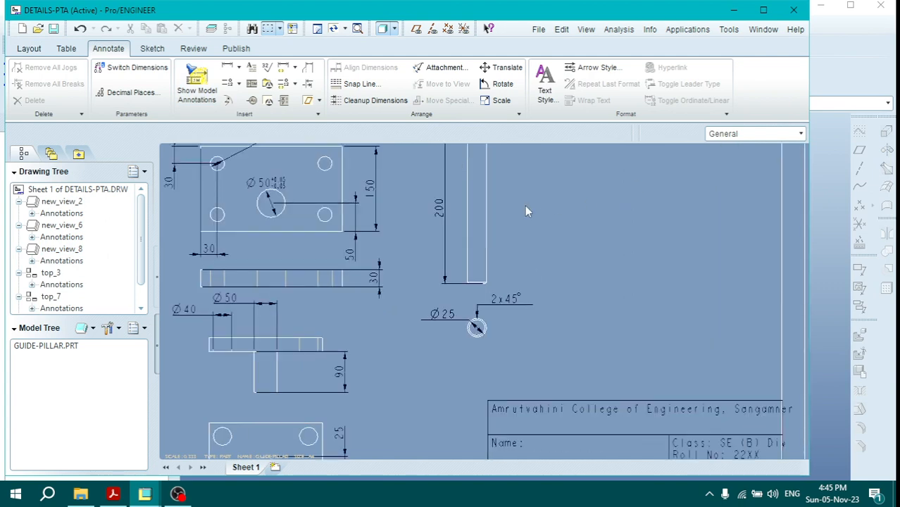
pyautogui.scroll(1, 524, 206)
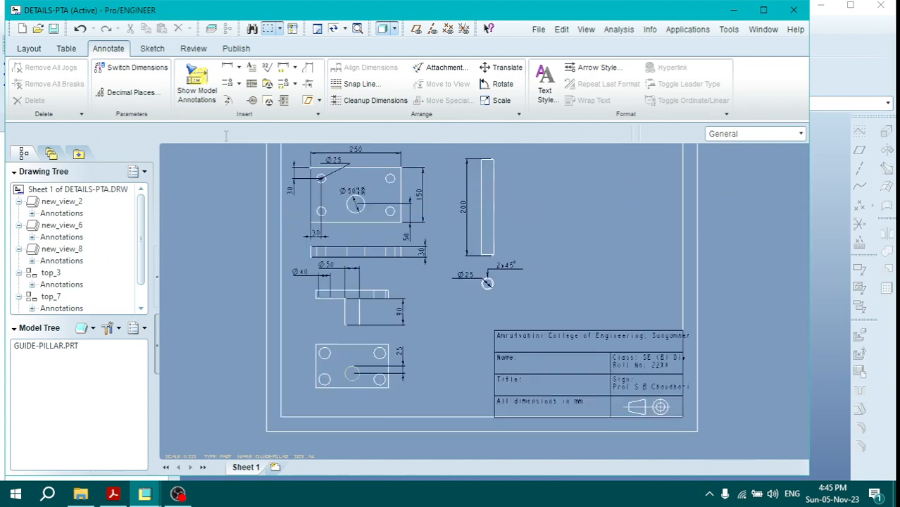
pyautogui.click(29, 48)
pyautogui.click(24, 90)
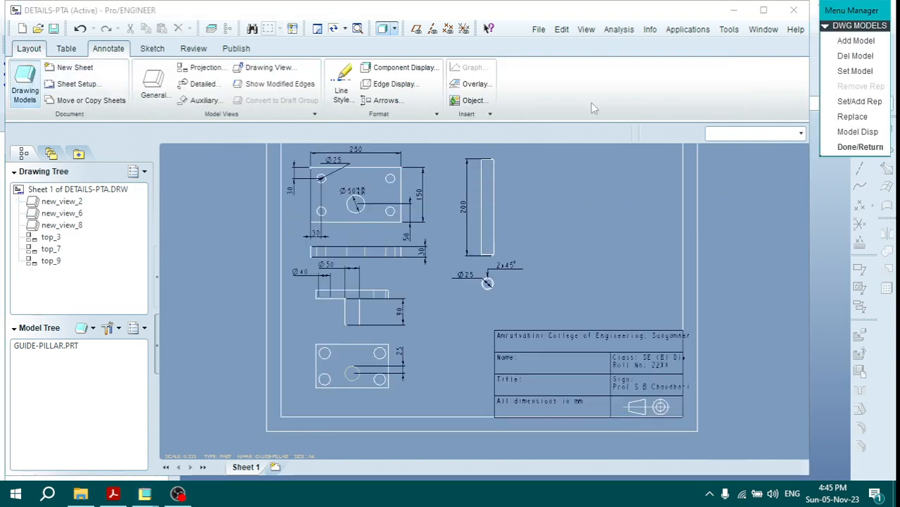
pyautogui.click(855, 71)
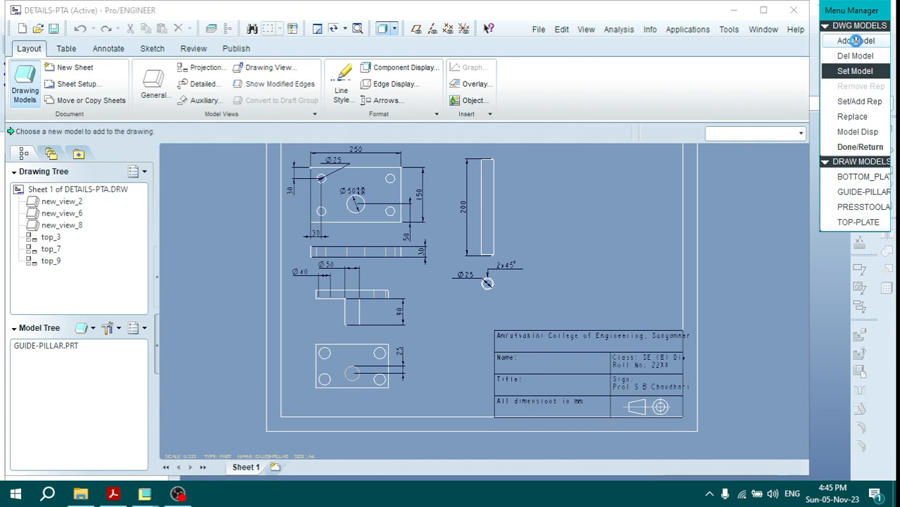
pyautogui.click(855, 41)
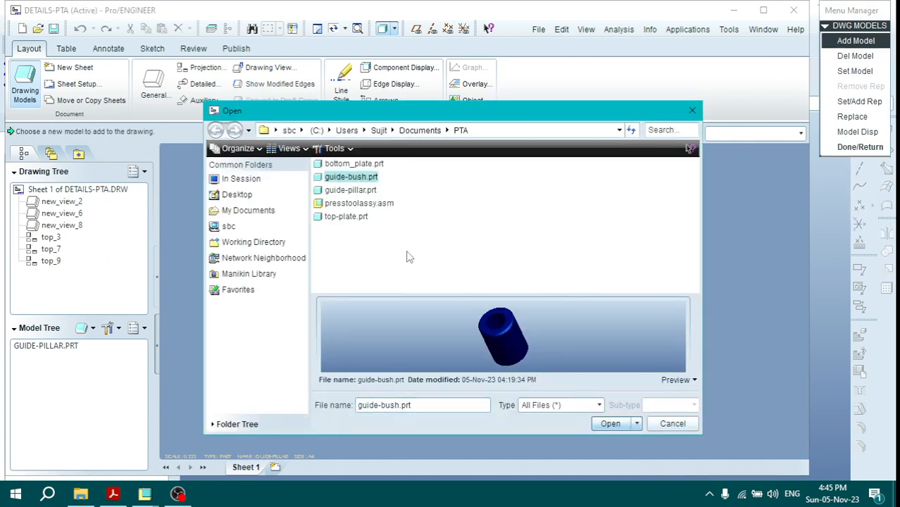
pyautogui.click(610, 423)
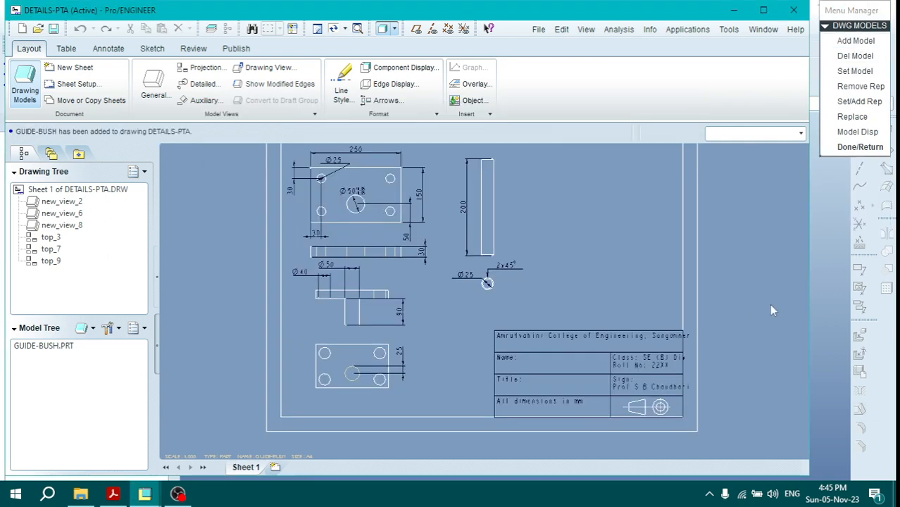
# - Place a general view of the guide bush beside the guide pillar's front view and orient it to FRONT
pyautogui.click(152, 83)
pyautogui.click(573, 179)
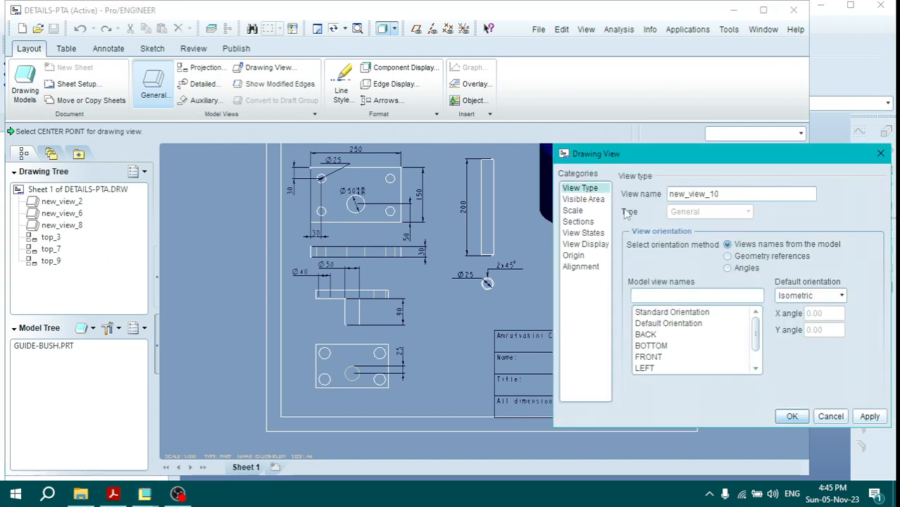
pyautogui.moveTo(655, 156); pyautogui.dragTo(267, 167)
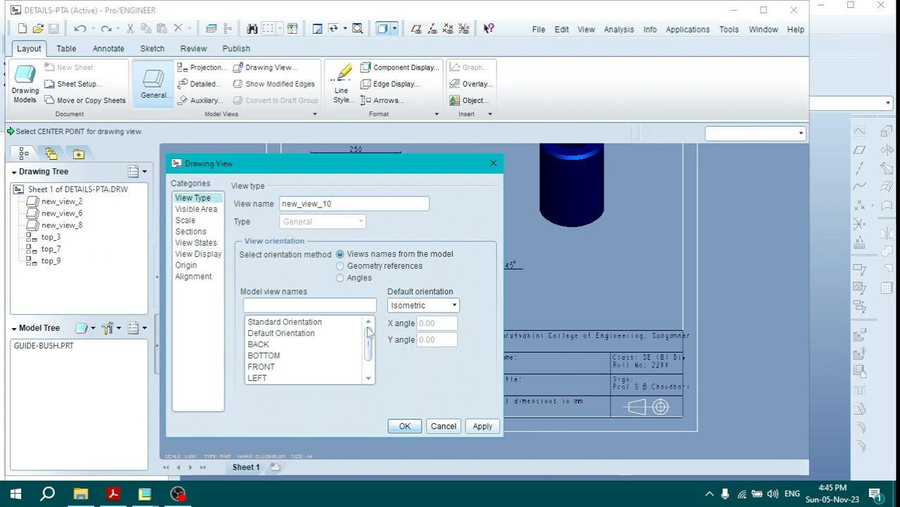
pyautogui.scroll(-1, 304, 362)
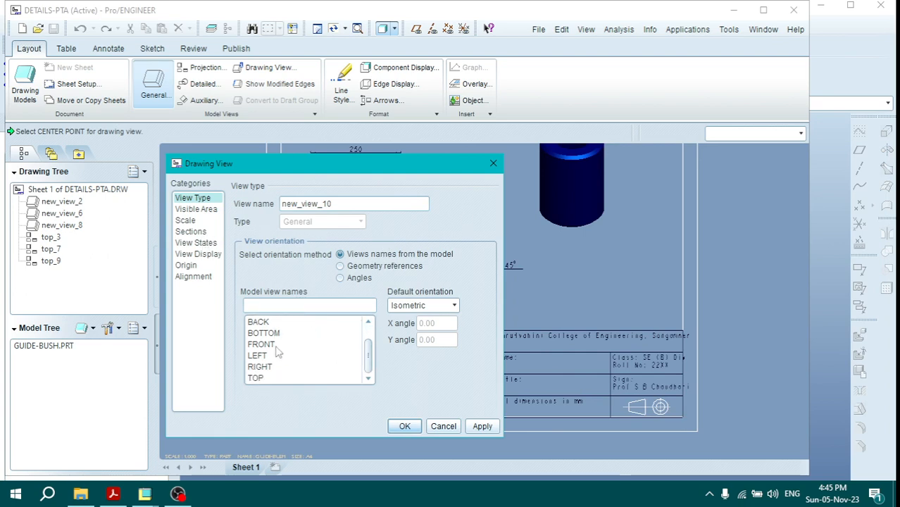
pyautogui.click(277, 346)
pyautogui.click(482, 426)
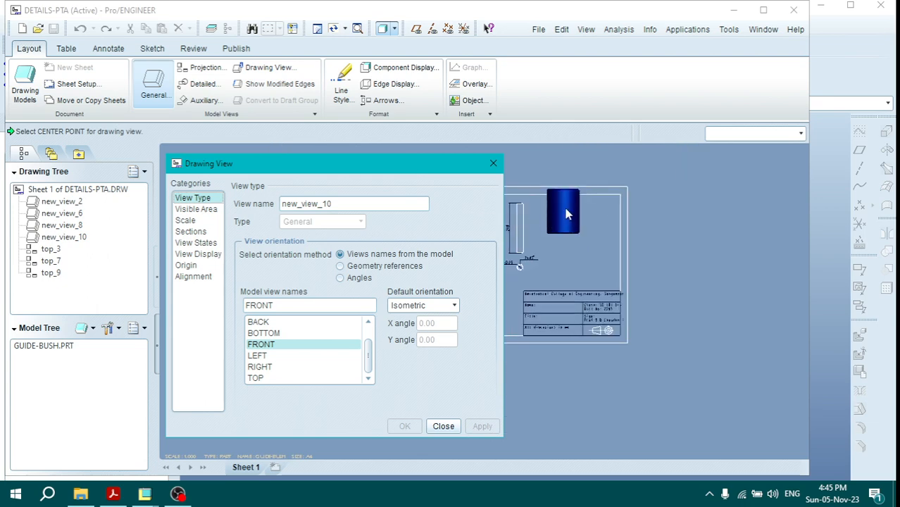
# - Reorient the guide bush view to TOP, give it a custom scale of 0.5 and finish editing the view
pyautogui.click(271, 377)
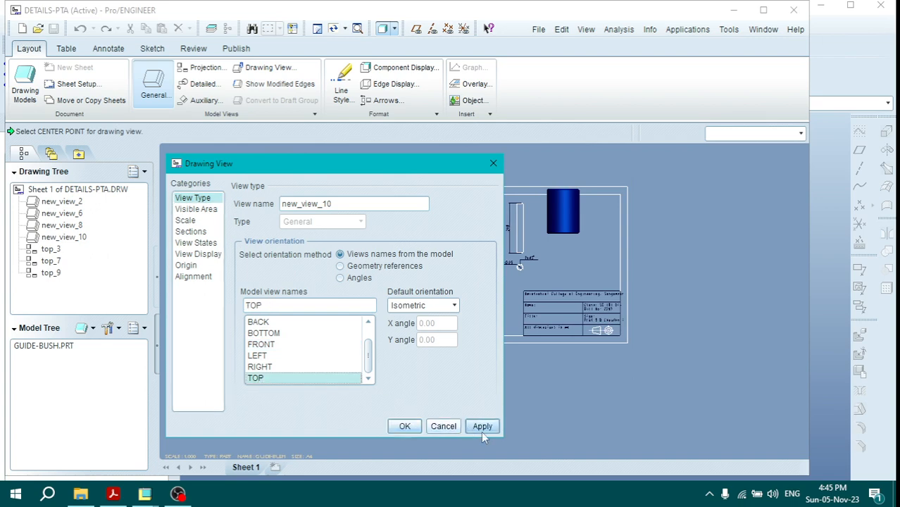
pyautogui.click(483, 428)
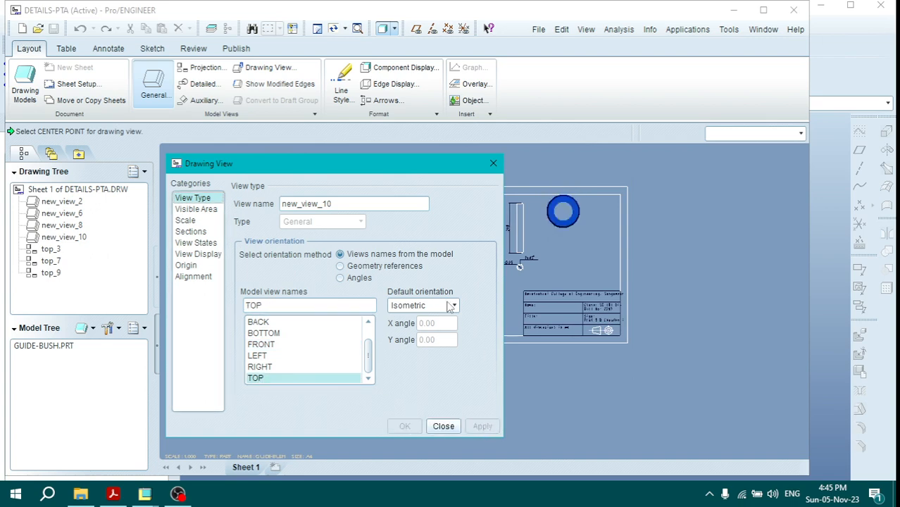
pyautogui.click(186, 221)
pyautogui.click(281, 217)
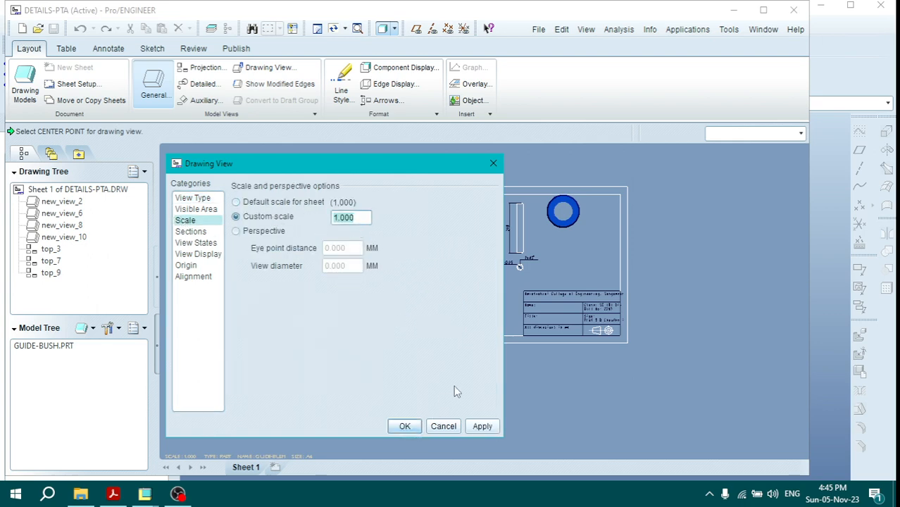
pyautogui.write('0.5')
pyautogui.click(491, 431)
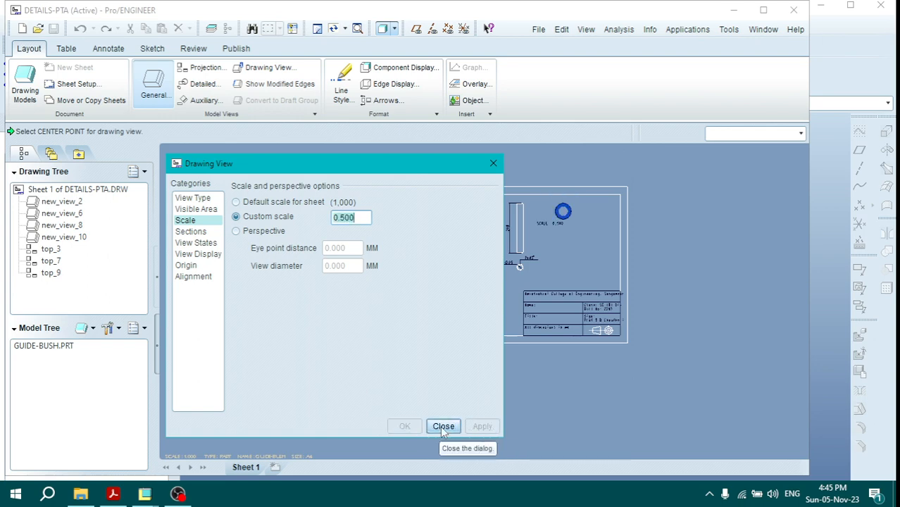
pyautogui.click(444, 427)
# - Check the scale setting of the guide pillar's front view
pyautogui.doubleClick(518, 243)
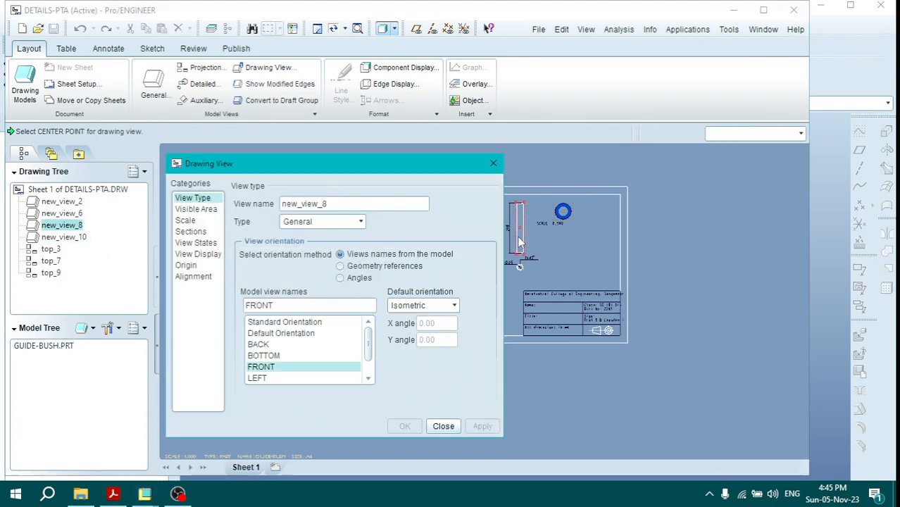
pyautogui.click(187, 222)
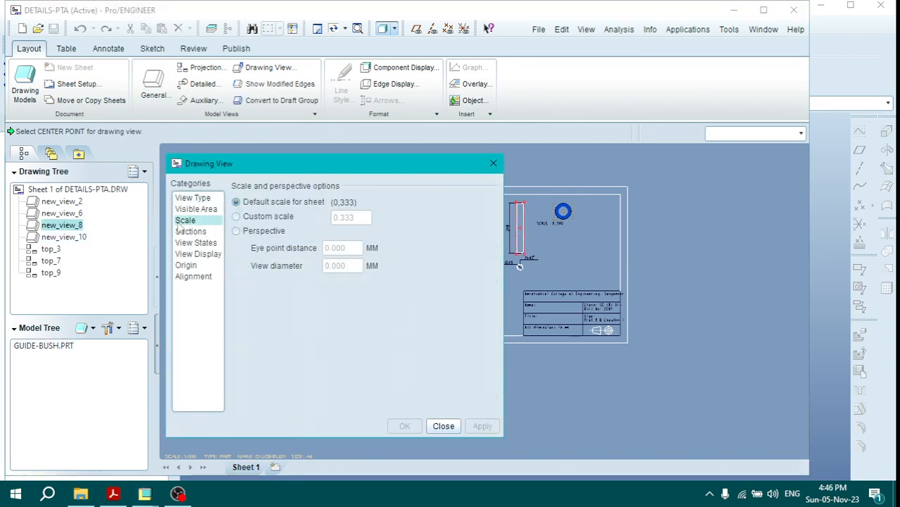
pyautogui.click(444, 426)
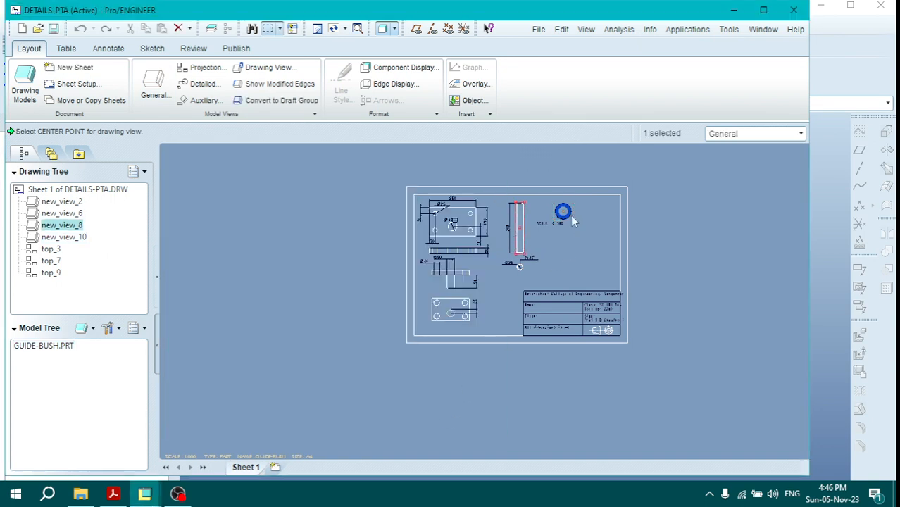
# - Set the custom scale of the guide bush view to 0.33 and finish editing the view
pyautogui.doubleClick(563, 213)
pyautogui.click(188, 221)
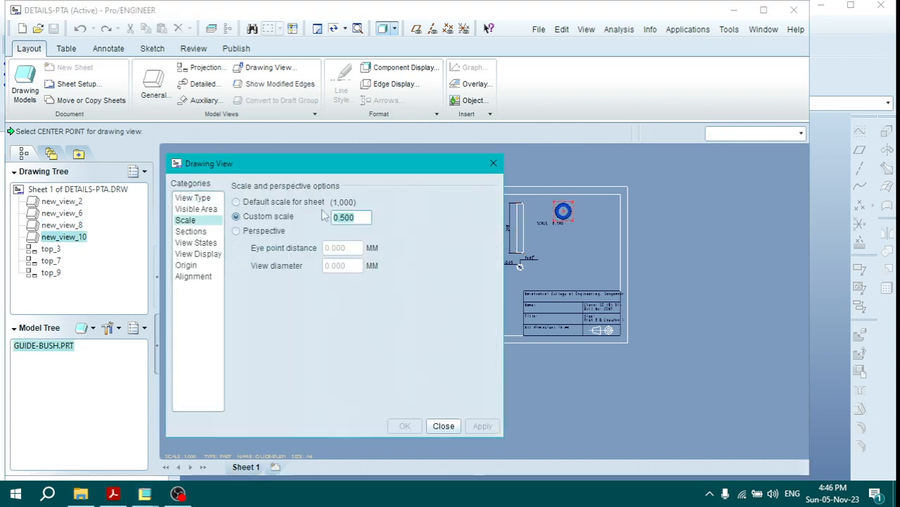
pyautogui.write('0.33')
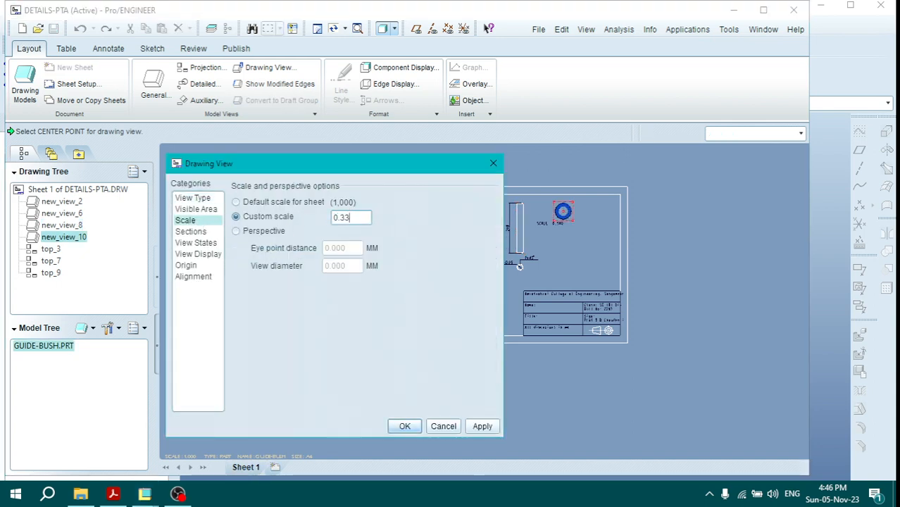
pyautogui.click(481, 426)
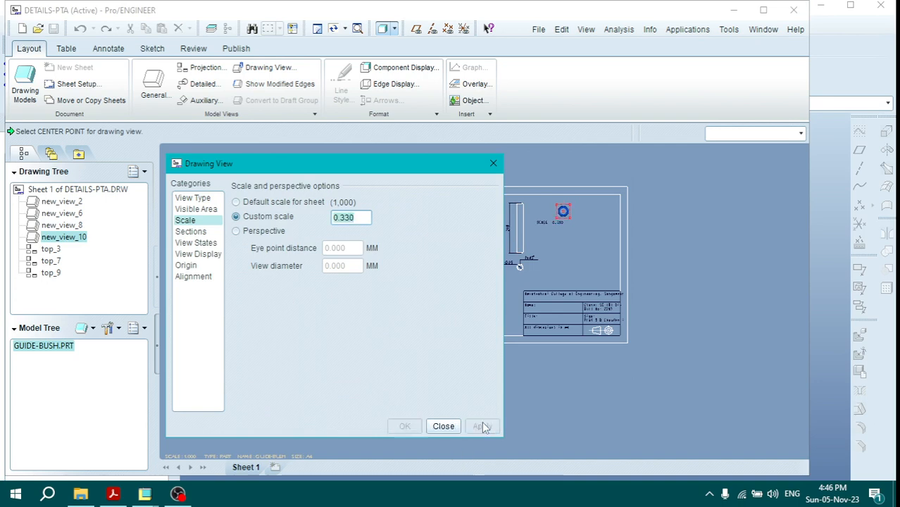
pyautogui.click(443, 426)
# - Change the guide bush view's orientation to FRONT and finish editing the view
pyautogui.scroll(3, 580, 268)
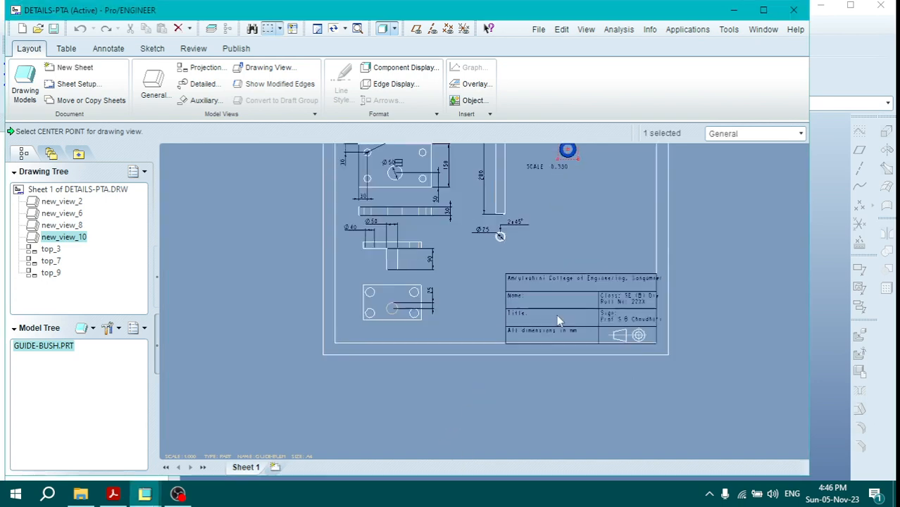
pyautogui.scroll(-1, 617, 221)
pyautogui.scroll(6, 572, 188)
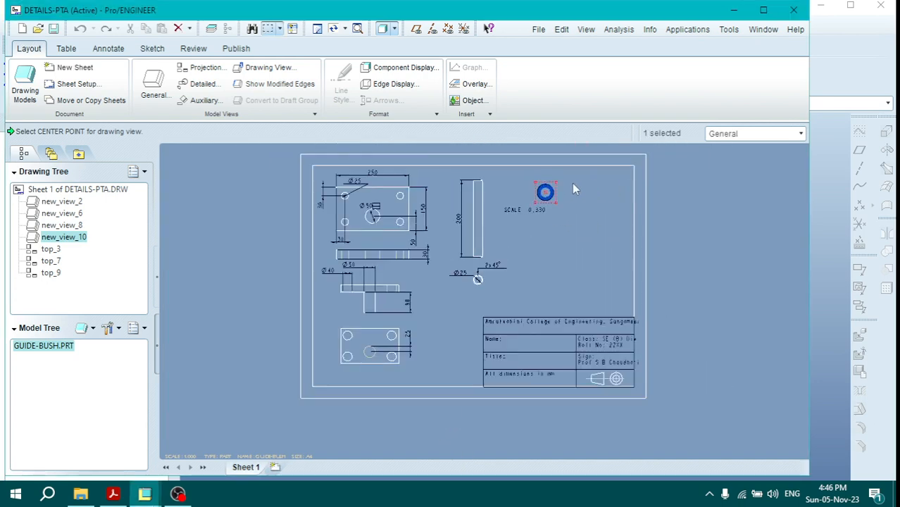
pyautogui.doubleClick(468, 218)
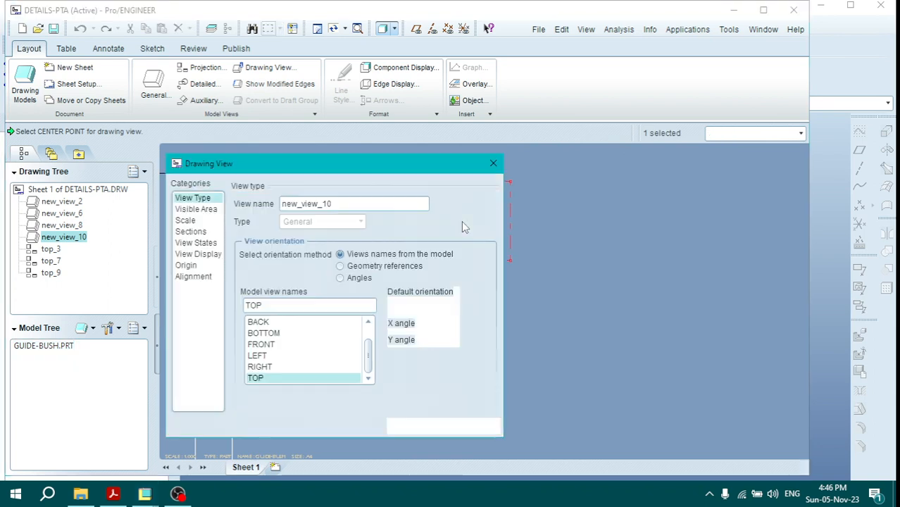
pyautogui.click(263, 346)
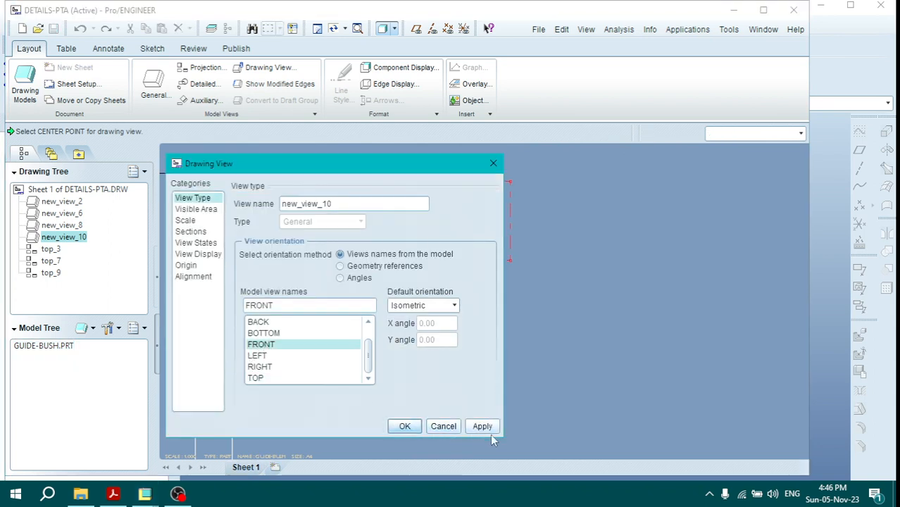
pyautogui.click(482, 428)
pyautogui.click(443, 426)
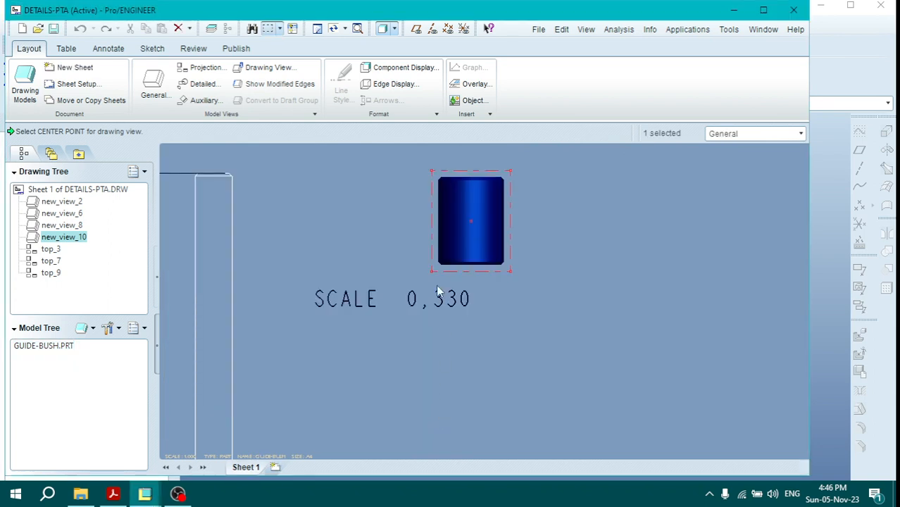
# - Set the display style of the guide bush's front view to Hidden and finish editing the view
pyautogui.scroll(-3, 451, 271)
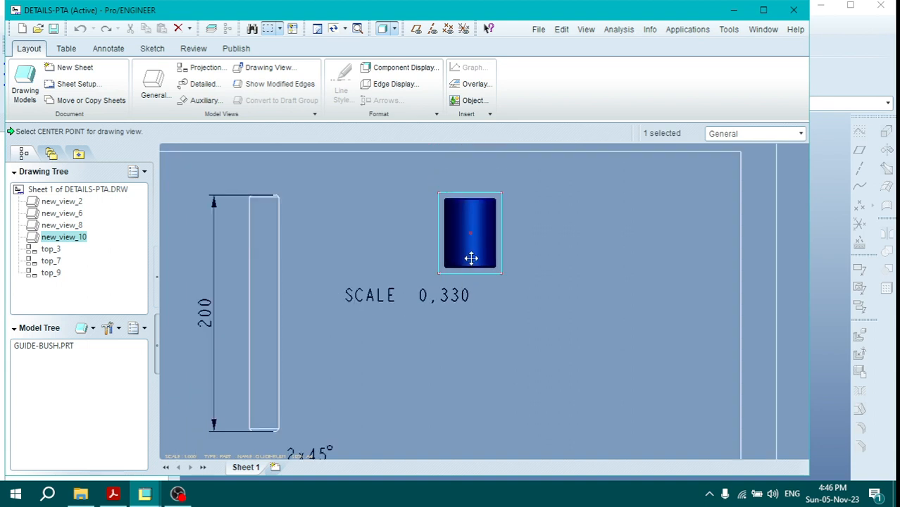
pyautogui.click(391, 296)
pyautogui.click(458, 256)
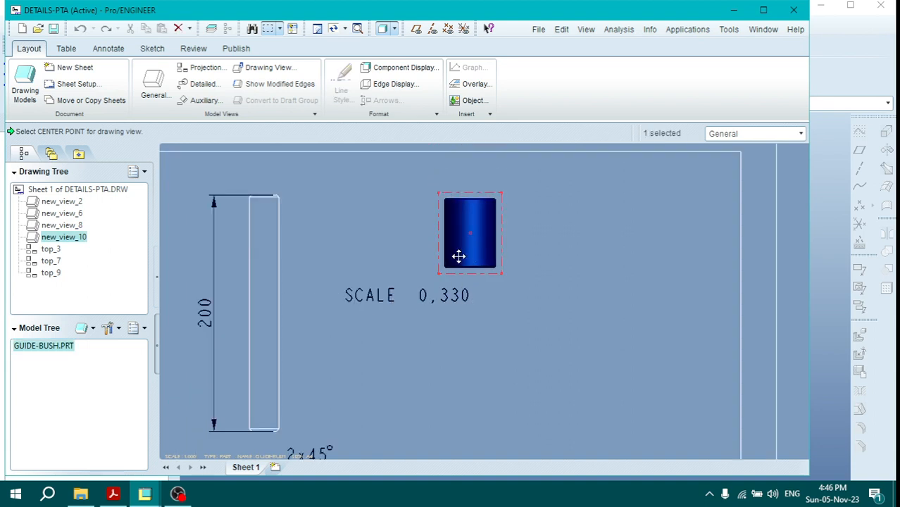
pyautogui.doubleClick(458, 256)
pyautogui.click(211, 244)
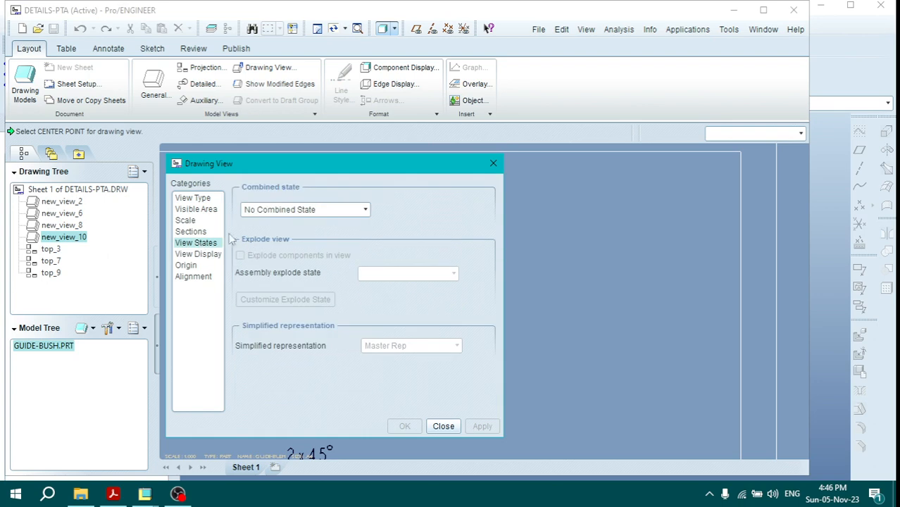
pyautogui.click(204, 254)
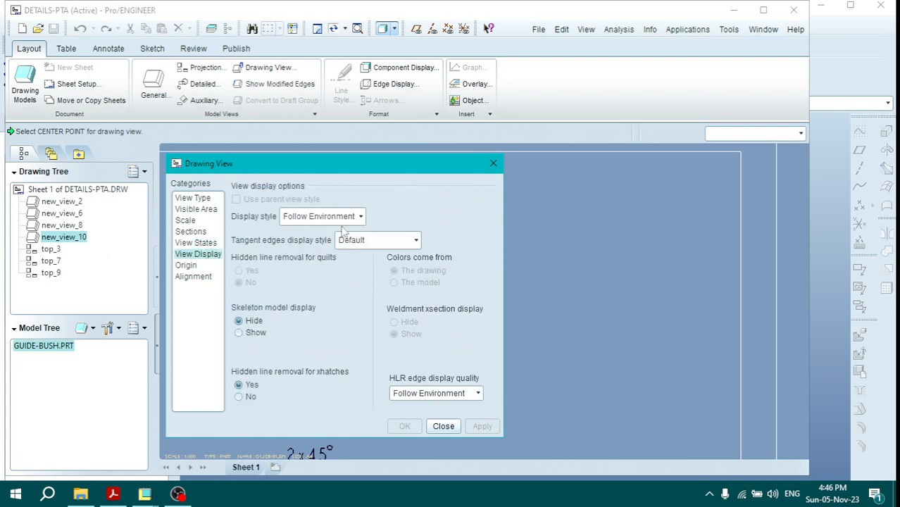
pyautogui.click(338, 217)
pyautogui.click(333, 260)
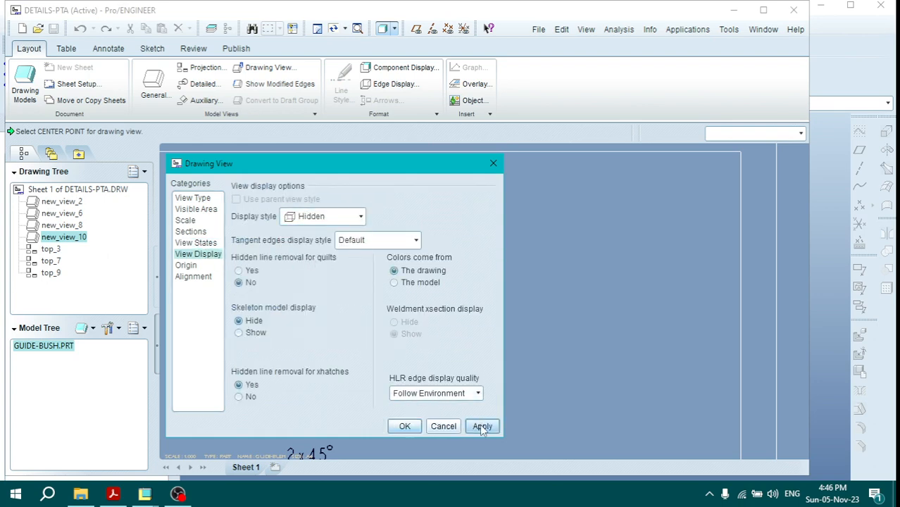
pyautogui.click(482, 427)
pyautogui.click(405, 427)
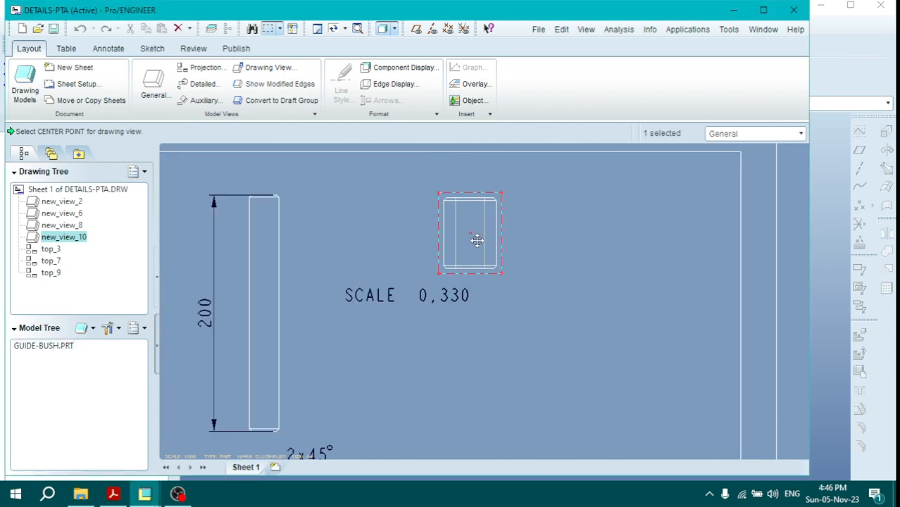
# - Place a projected view of the guide bush below its front view and set its display style to Hidden
pyautogui.click(205, 67)
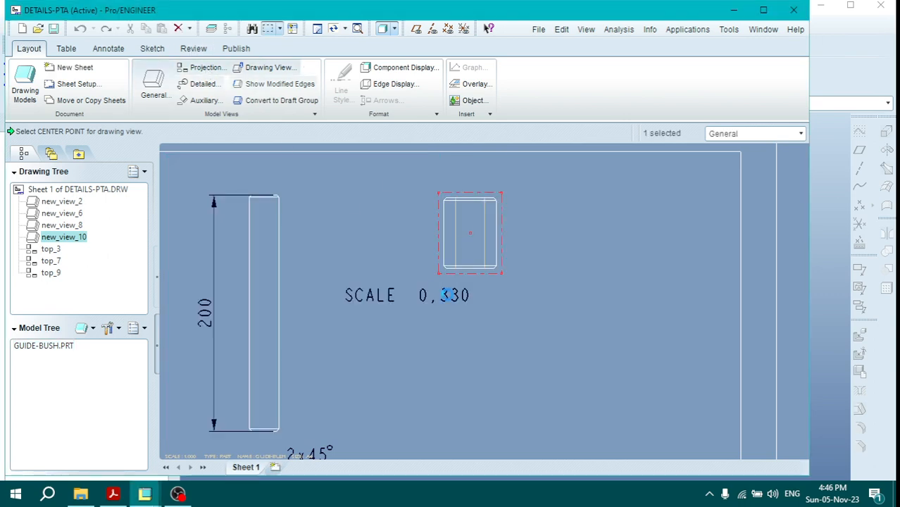
pyautogui.click(451, 350)
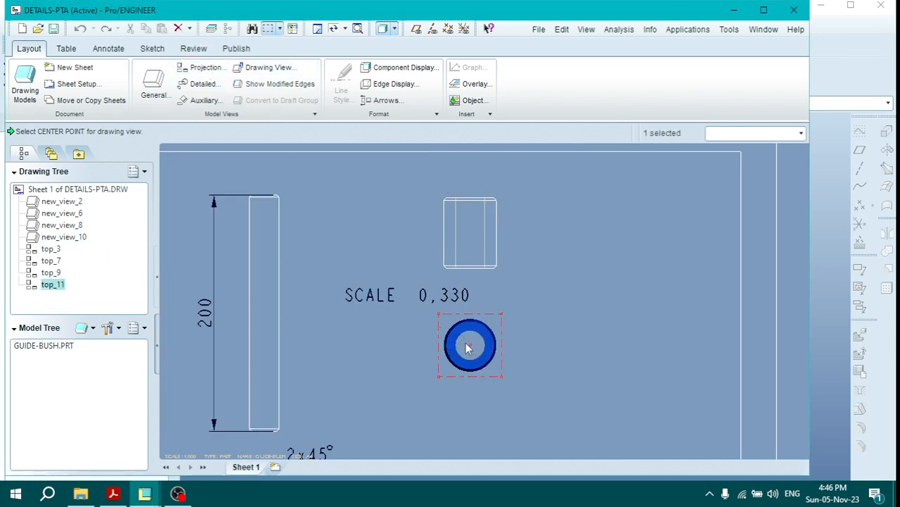
pyautogui.doubleClick(468, 348)
pyautogui.click(197, 243)
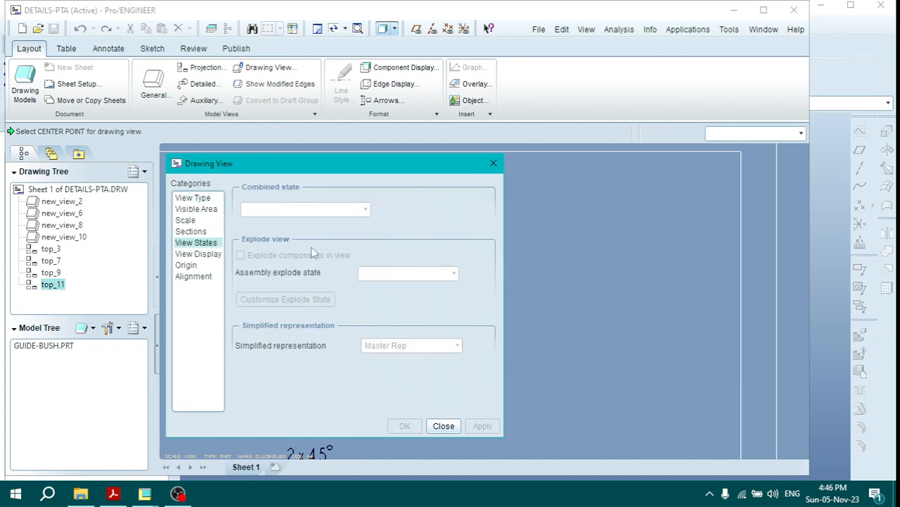
pyautogui.click(198, 253)
pyautogui.click(322, 216)
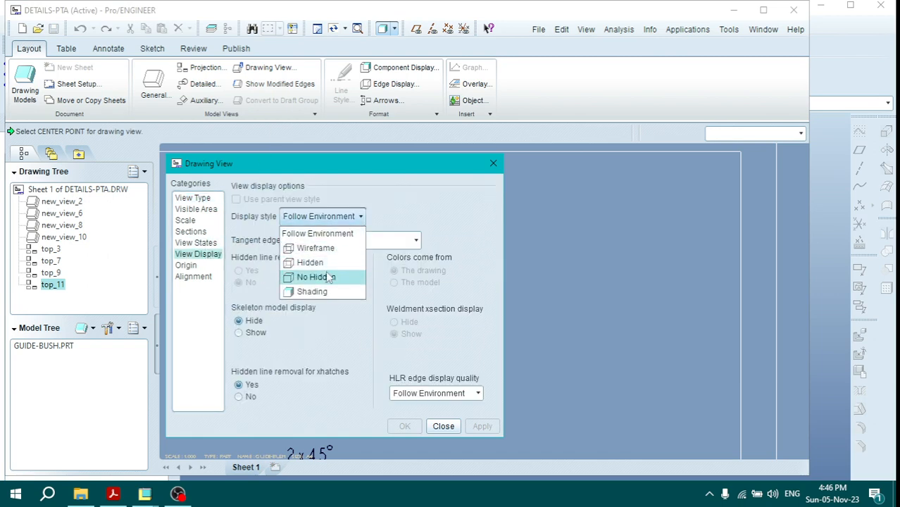
pyautogui.click(326, 266)
pyautogui.click(405, 426)
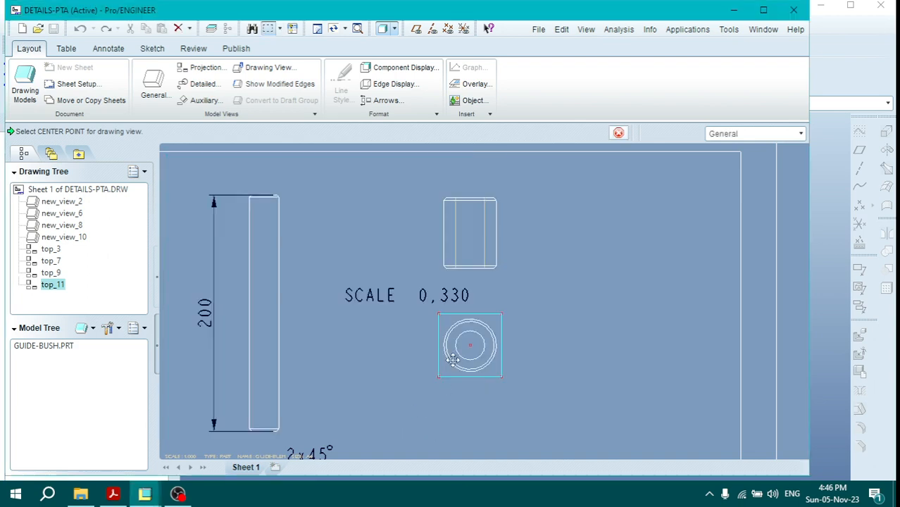
# - Show all model dimensions on the guide bush's front and projected views
pyautogui.keyDown('ctrl'); pyautogui.click(469, 255); pyautogui.keyUp('ctrl')
pyautogui.click(105, 50)
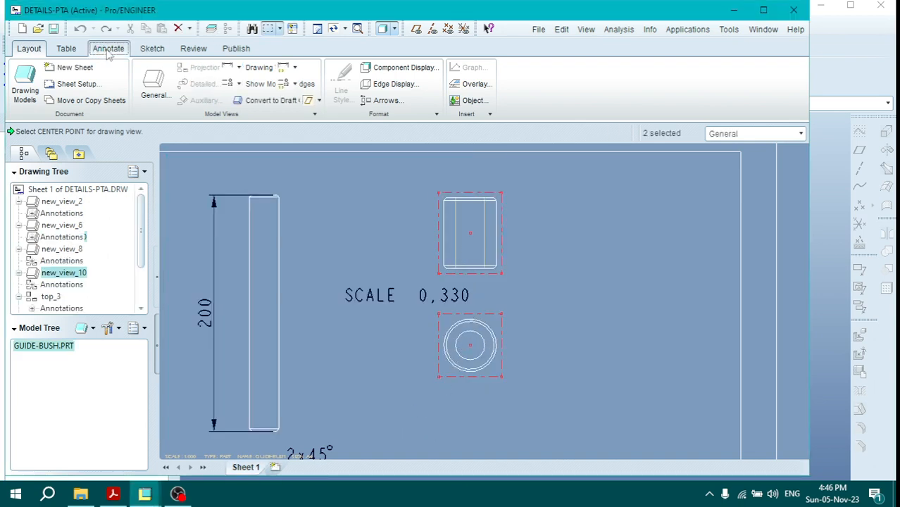
pyautogui.click(197, 79)
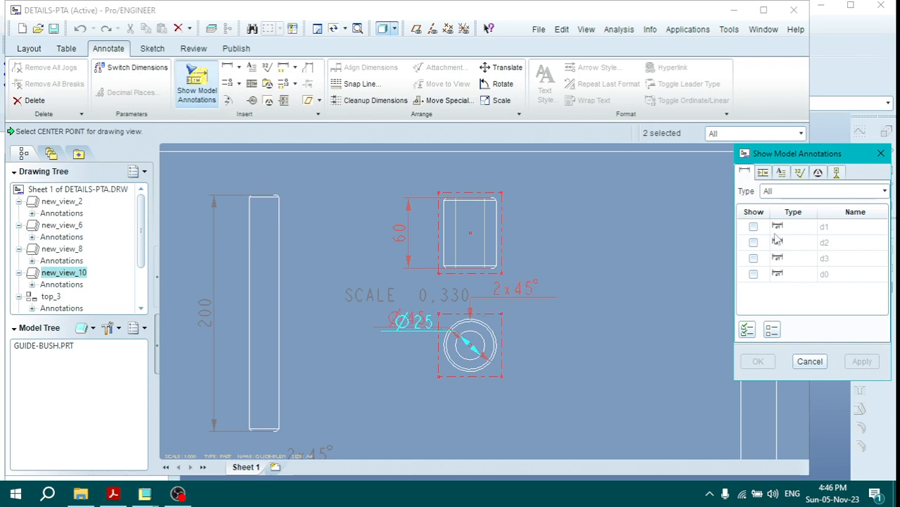
pyautogui.click(746, 329)
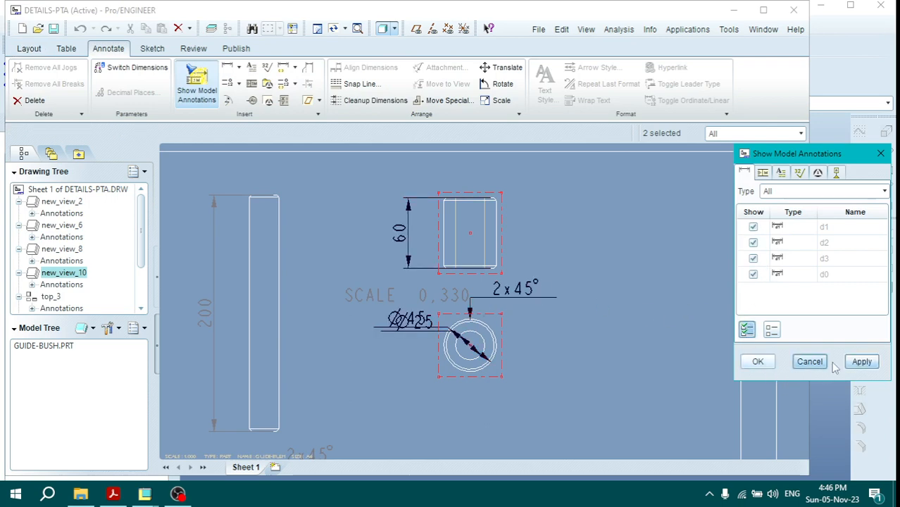
pyautogui.click(860, 361)
pyautogui.click(803, 362)
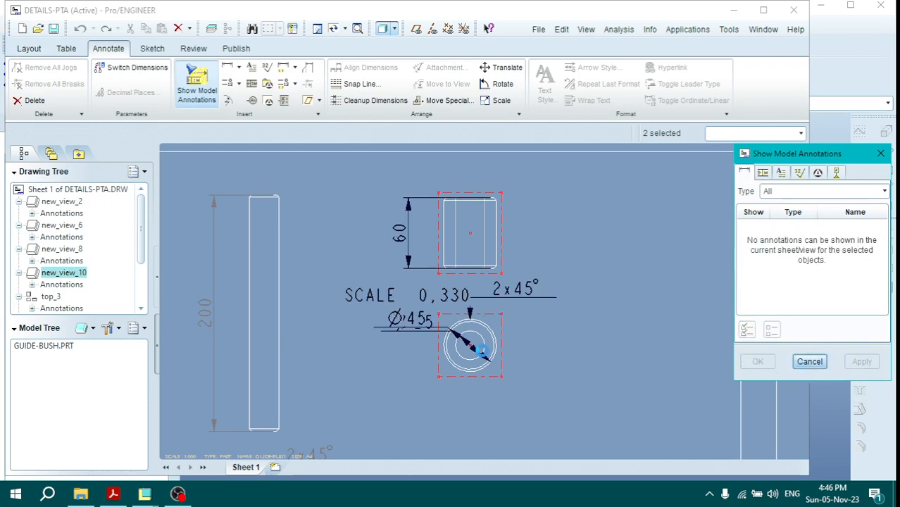
# - Separate the guide bush's Ø25 dimension from the Ø45 one by moving it lower, and shift the 2x45° chamfer note outward
pyautogui.click(411, 323)
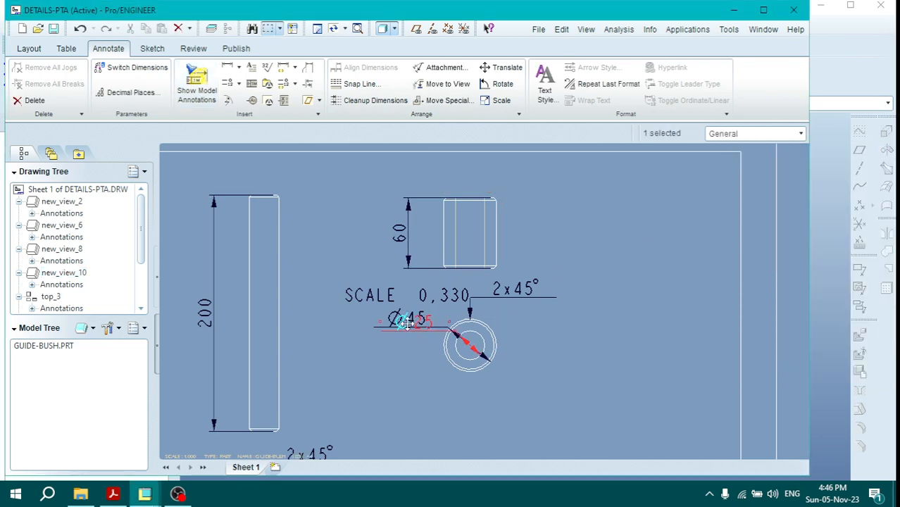
pyautogui.moveTo(410, 323); pyautogui.dragTo(387, 373)
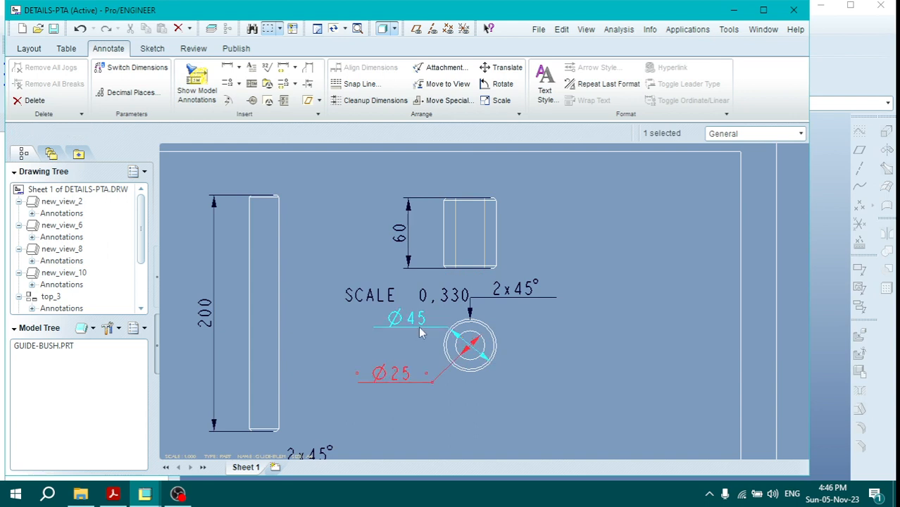
pyautogui.click(526, 291)
pyautogui.moveTo(526, 291); pyautogui.dragTo(562, 299)
# - Choose PDF as the publishing format, open the export's save dialog and dismiss it without saving
pyautogui.scroll(-5, 558, 331)
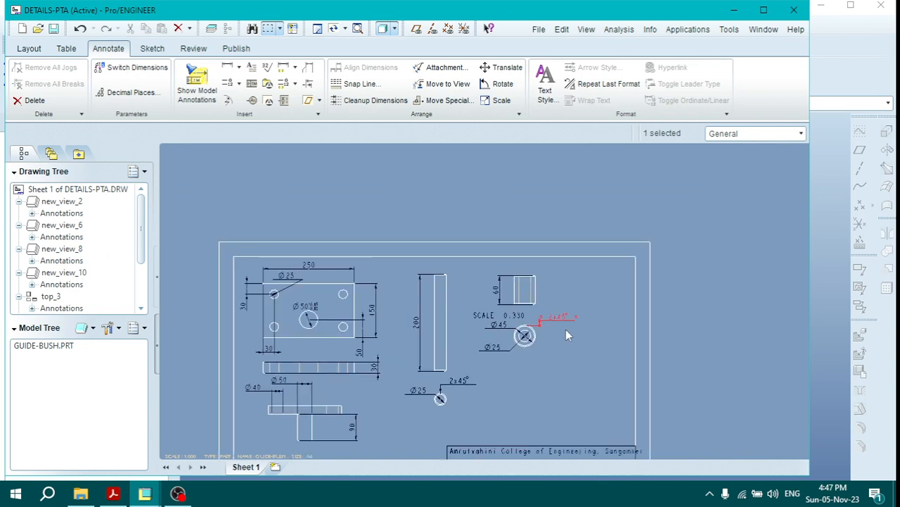
pyautogui.scroll(2, 416, 371)
pyautogui.scroll(-1, 385, 347)
pyautogui.scroll(-1, 385, 353)
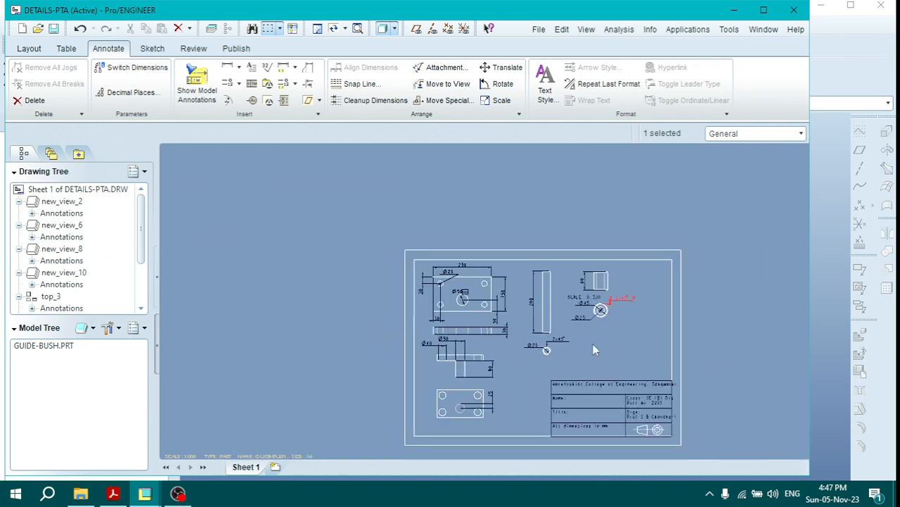
pyautogui.click(235, 48)
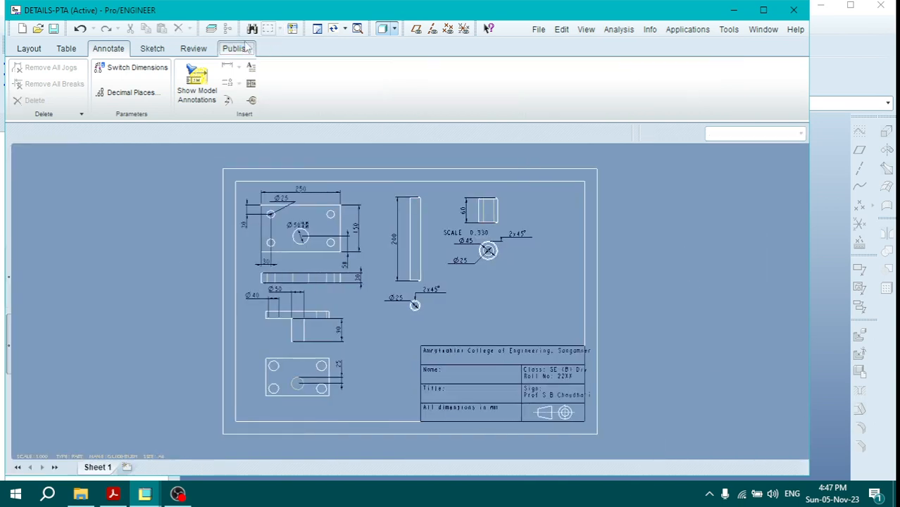
pyautogui.click(28, 102)
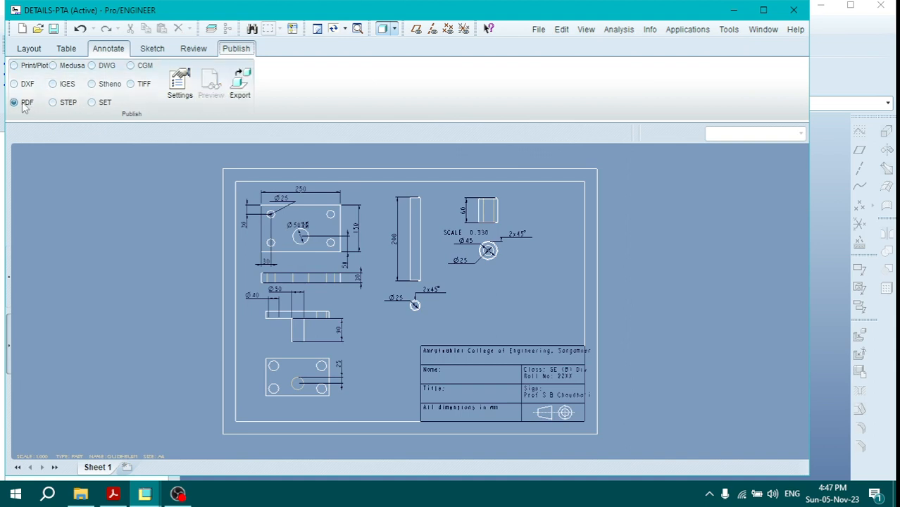
pyautogui.click(240, 83)
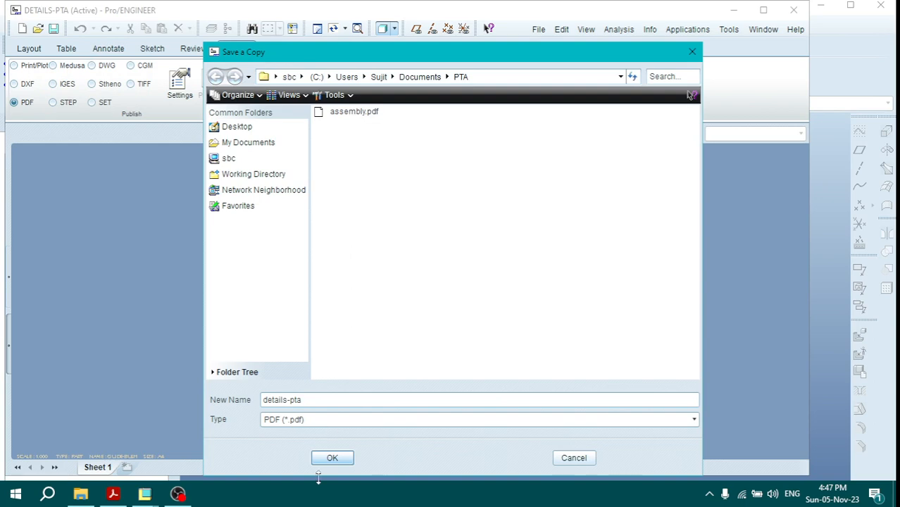
pyautogui.click(693, 53)
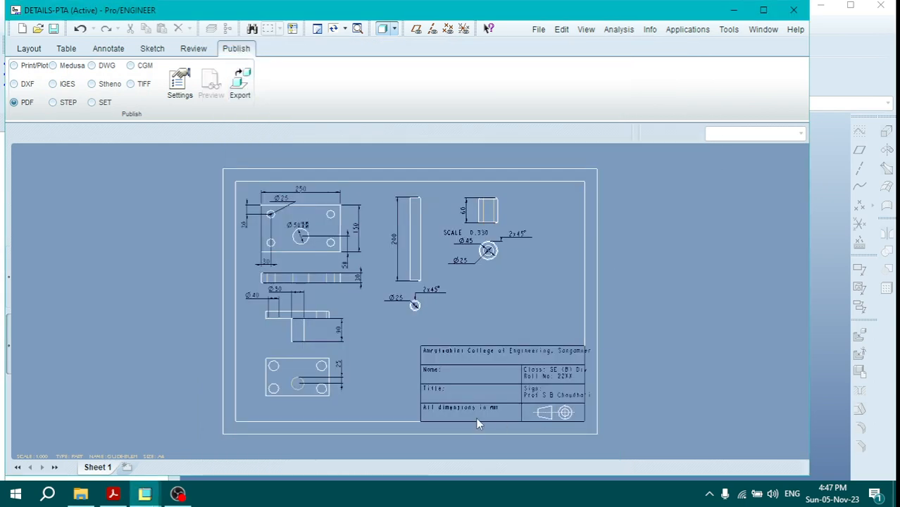
# - Complete the title cell of the title block as "Title: Details of Press Tool Assembly"
pyautogui.scroll(-2, 468, 394)
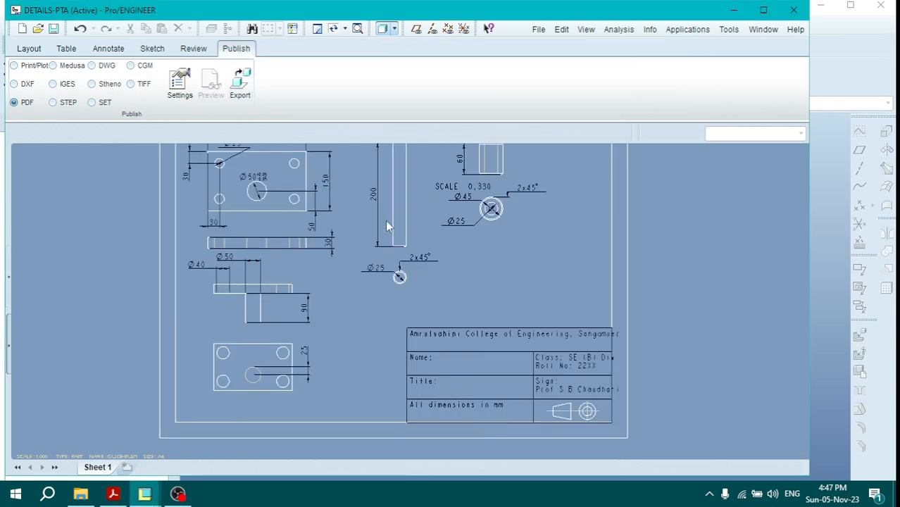
pyautogui.click(66, 48)
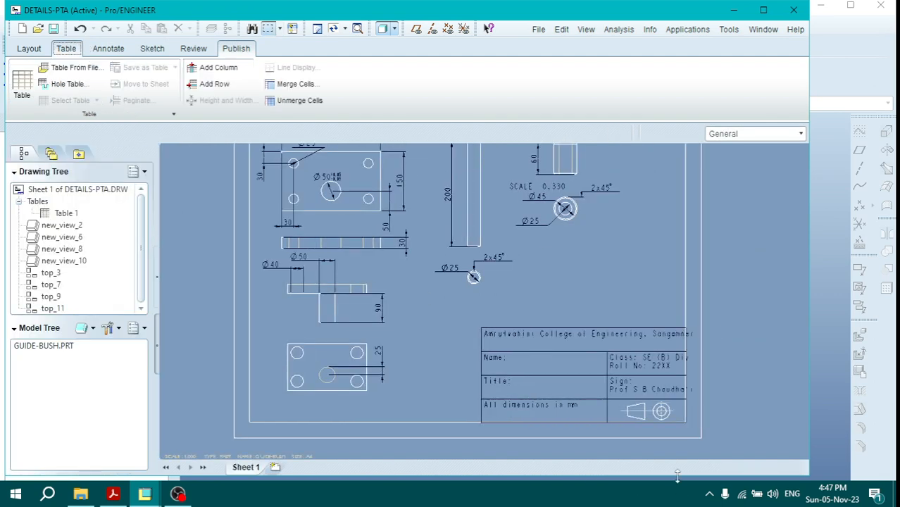
pyautogui.click(521, 384)
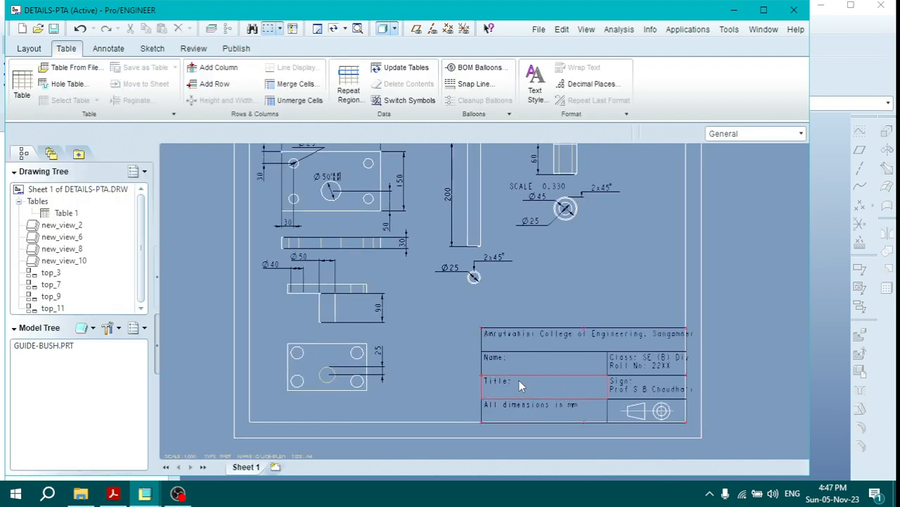
pyautogui.click(519, 385)
pyautogui.doubleClick(550, 384)
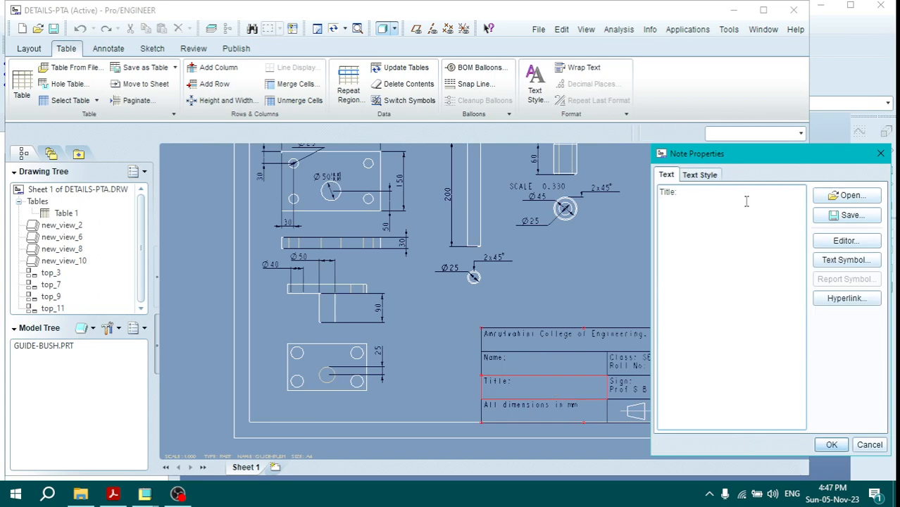
pyautogui.write('D')
pyautogui.press('BackSpace')
pyautogui.click(829, 444)
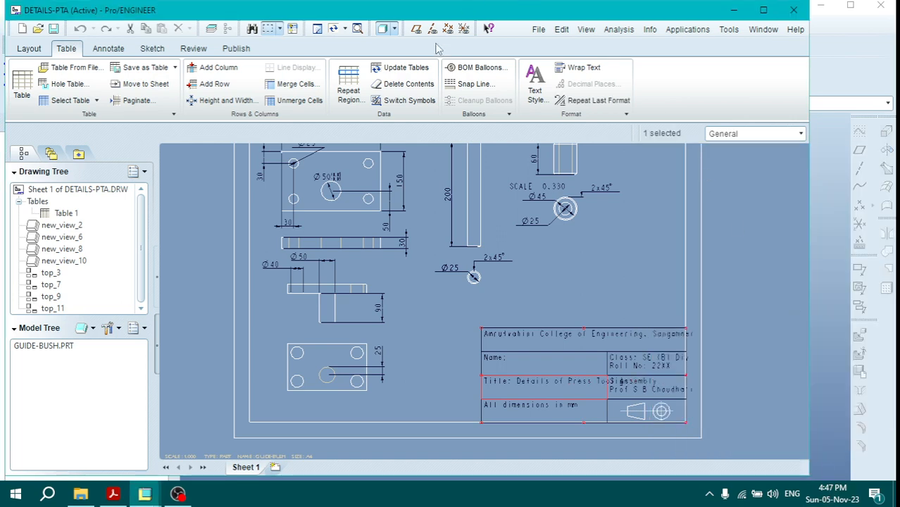
# - Export the details drawing as a PDF named details-pta in the PTA folder
pyautogui.click(236, 48)
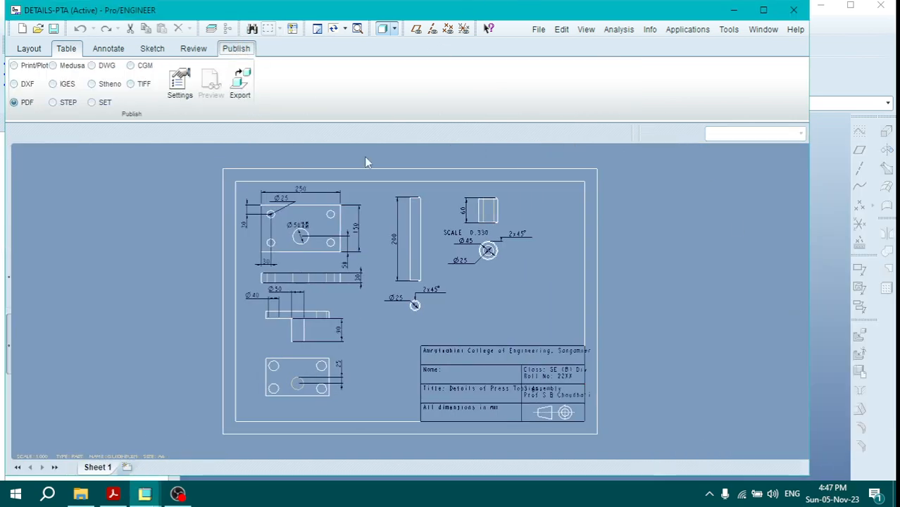
pyautogui.click(233, 83)
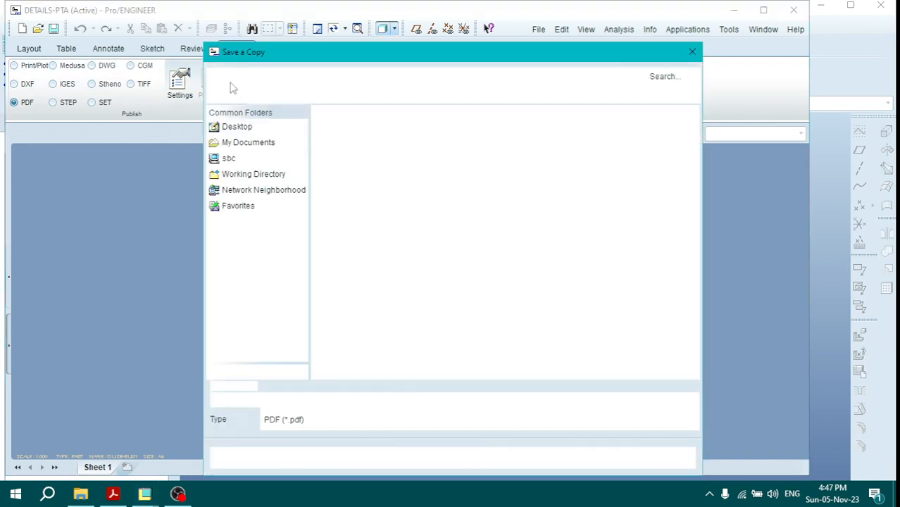
pyautogui.click(325, 457)
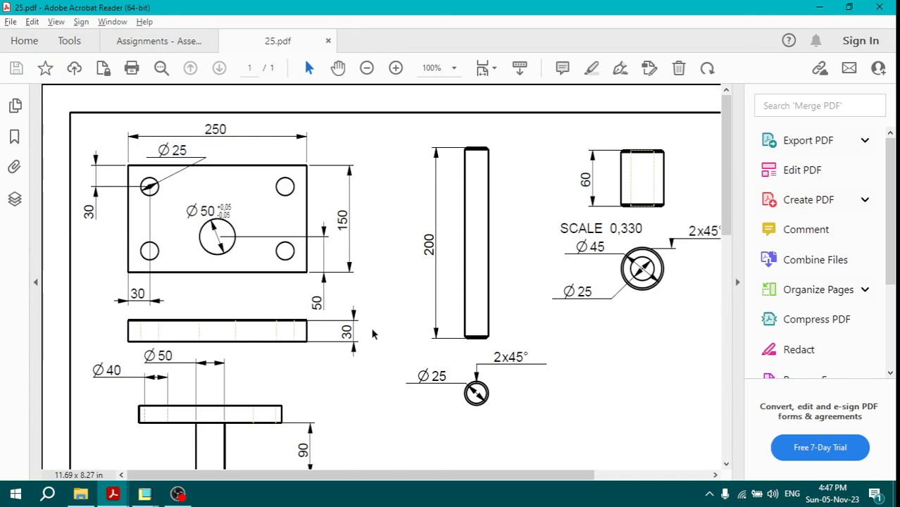
# - Review the exported PDF, examining the toleranced Ø50 hole dimension and the whole page layout
pyautogui.keyDown('ctrl'); pyautogui.scroll(-1, 331, 263); pyautogui.keyUp('ctrl')
pyautogui.keyDown('ctrl'); pyautogui.scroll(-1, 422, 281); pyautogui.keyUp('ctrl')
pyautogui.keyDown('ctrl'); pyautogui.scroll(1, 318, 241); pyautogui.keyUp('ctrl')
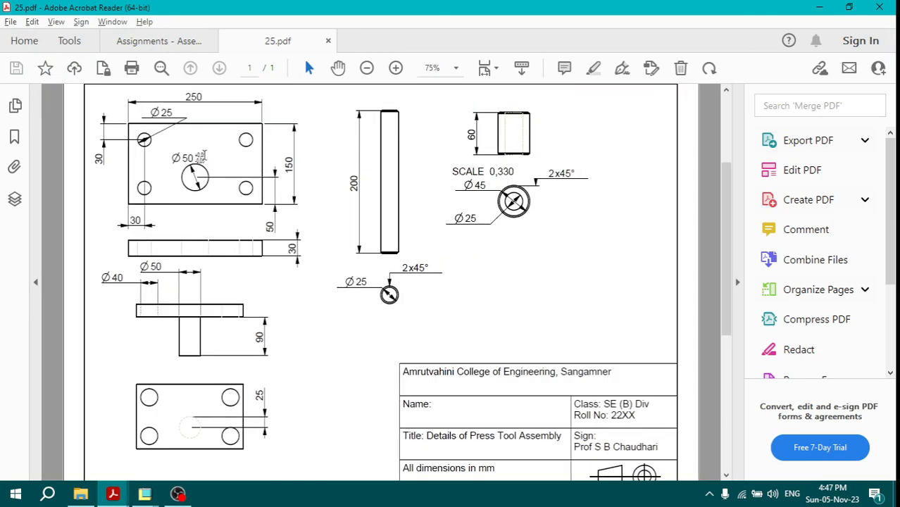
pyautogui.moveTo(180, 156); pyautogui.dragTo(206, 160)
pyautogui.click(205, 164)
pyautogui.hotkey('ctrl', '0')
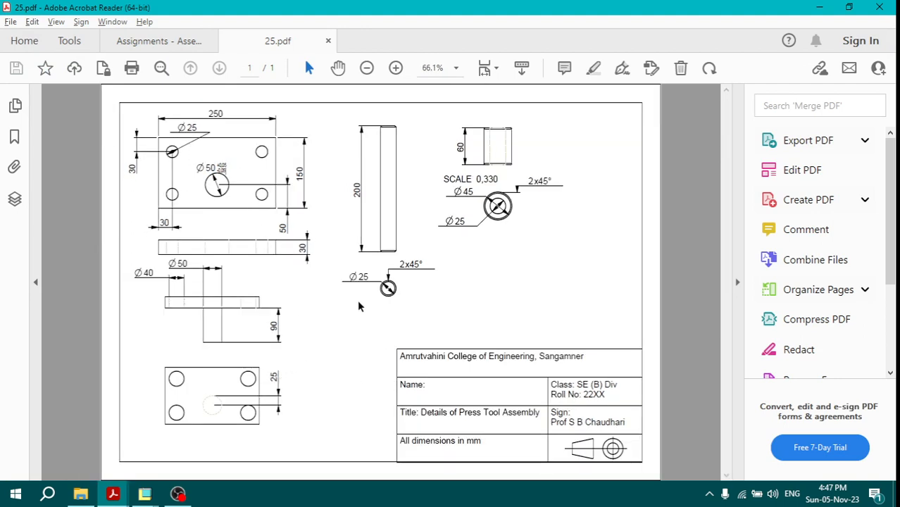
# - Switch to the Assembly Modeling assignment PDF and examine its press tool part drawings and assembly illustration
pyautogui.click(143, 40)
pyautogui.scroll(-3, 390, 270)
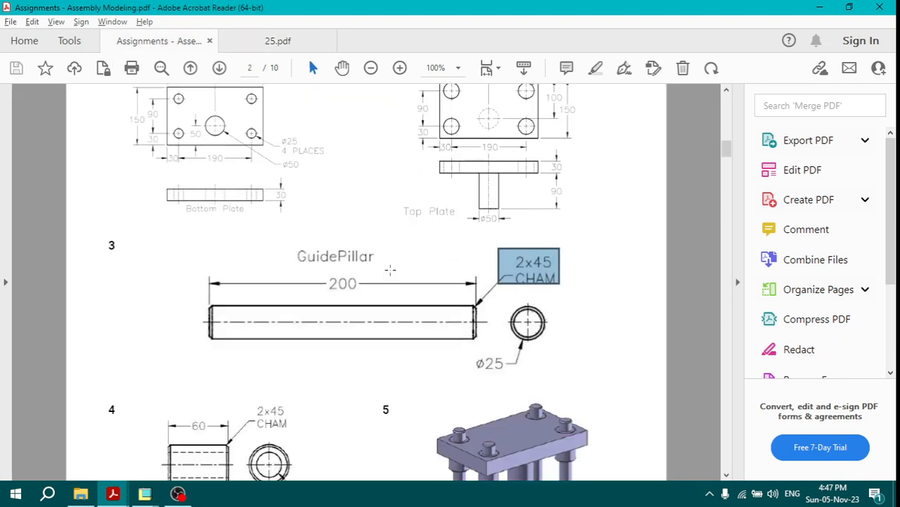
pyautogui.scroll(-3, 429, 393)
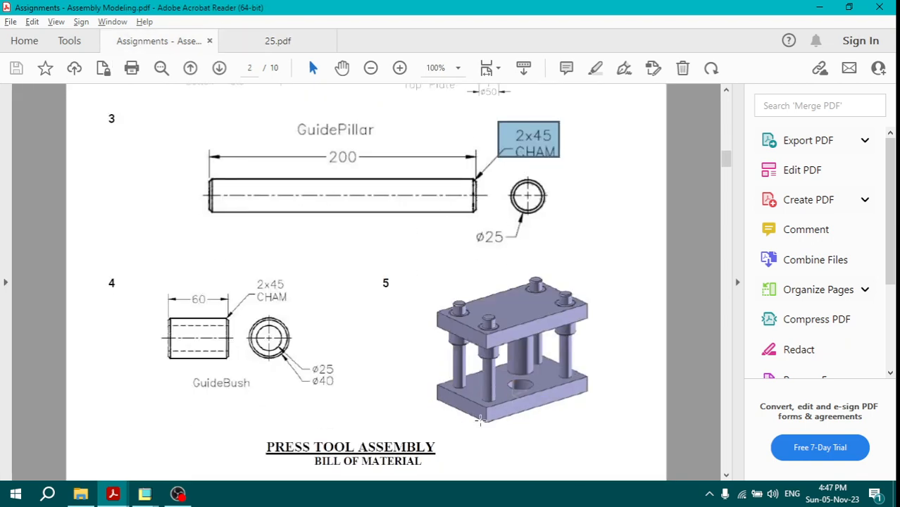
pyautogui.scroll(2, 481, 420)
pyautogui.scroll(-4, 452, 345)
pyautogui.scroll(5, 451, 344)
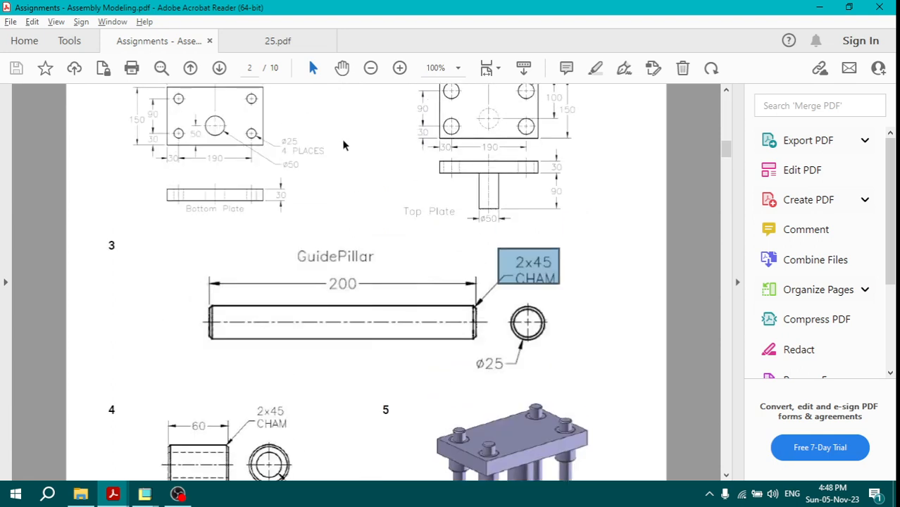